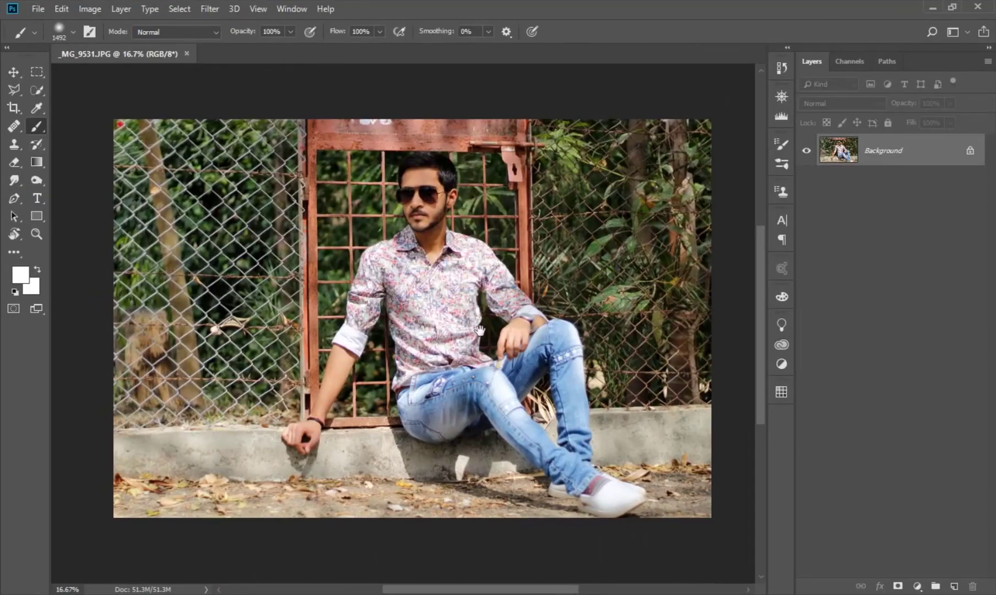
Duplicate the Background layer into a Background copy and zoom in on the face.
drag(893, 163, 955, 586)
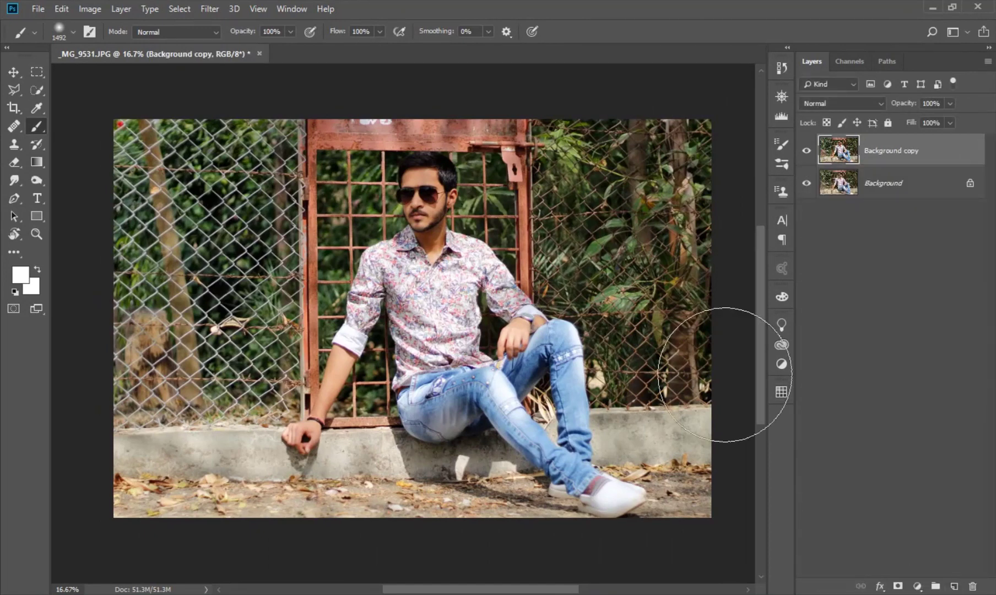
click(18, 78)
click(210, 9)
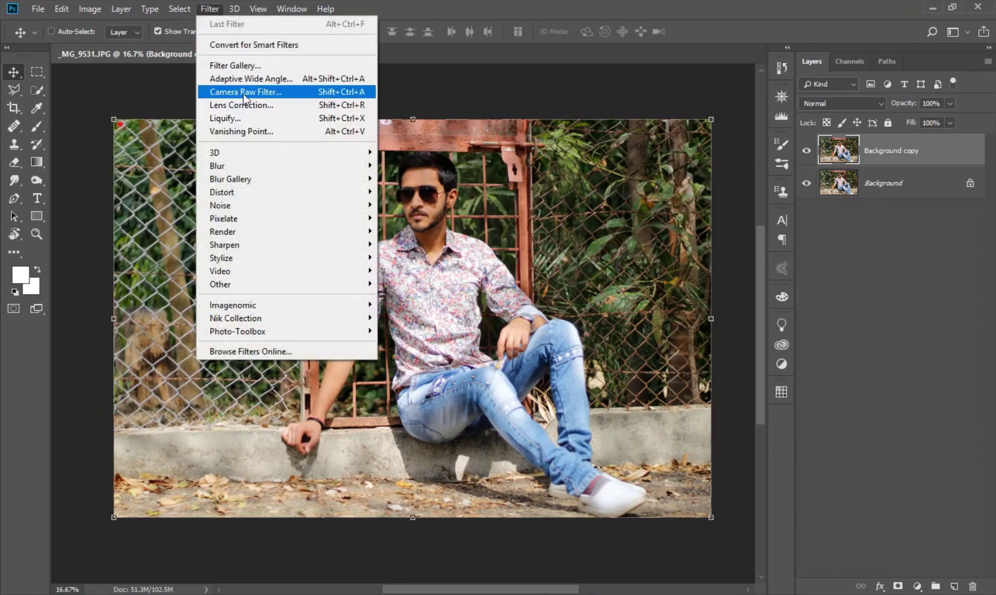
click(740, 204)
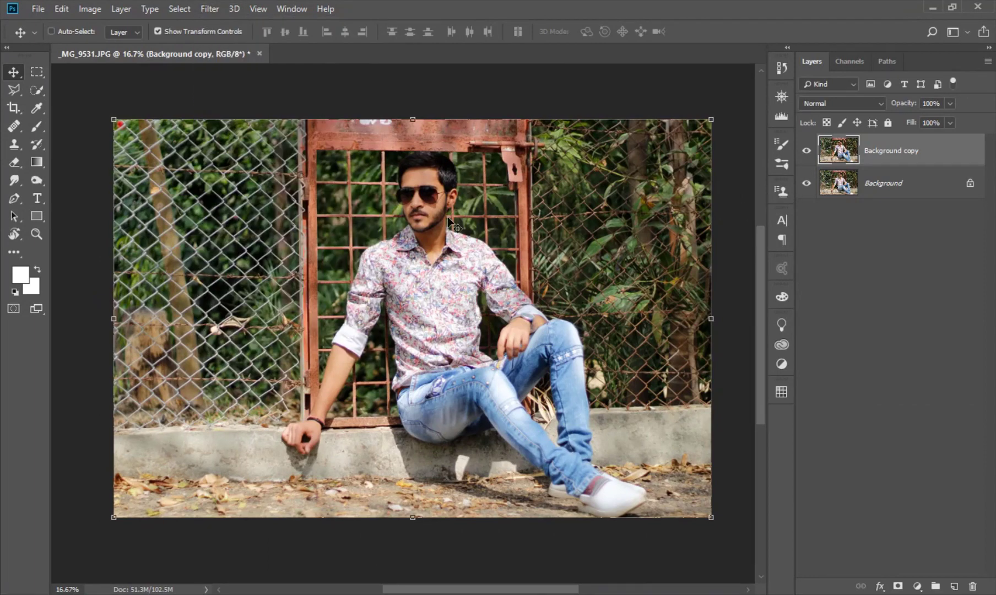
scroll(404, 196, up, 5)
scroll(393, 214, up, 5)
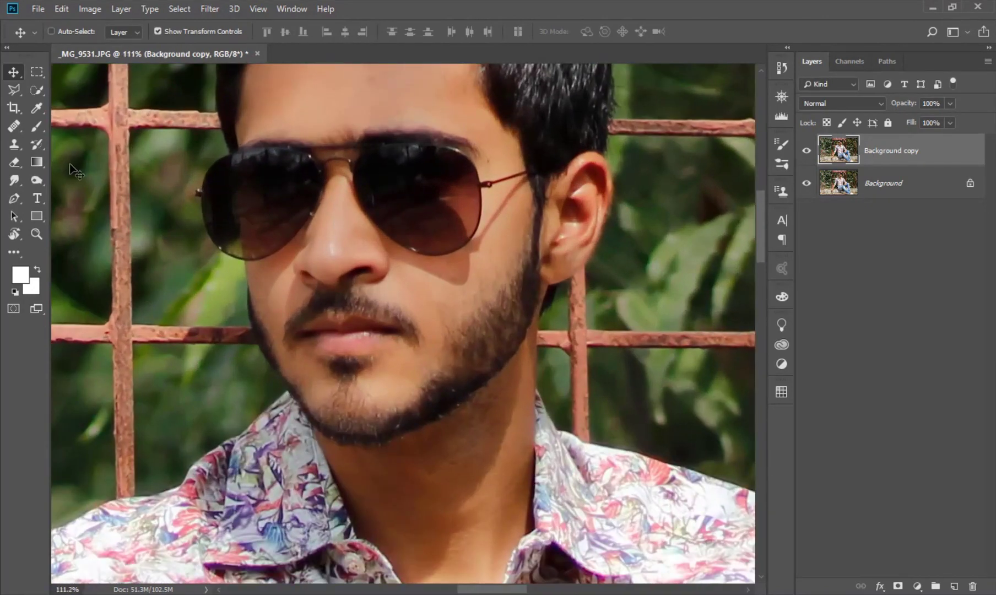
Select the Spot Healing Brush and size it with the bracket keys.
click(14, 126)
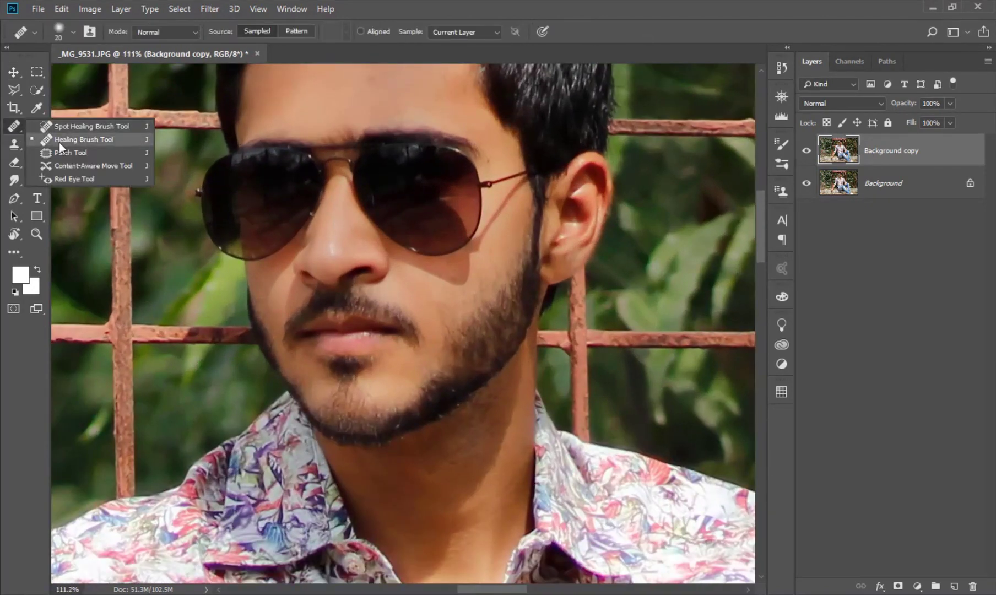
scroll(402, 176, up, 2)
scroll(402, 177, up, 1)
scroll(403, 179, up, 1)
key(bracketleft)
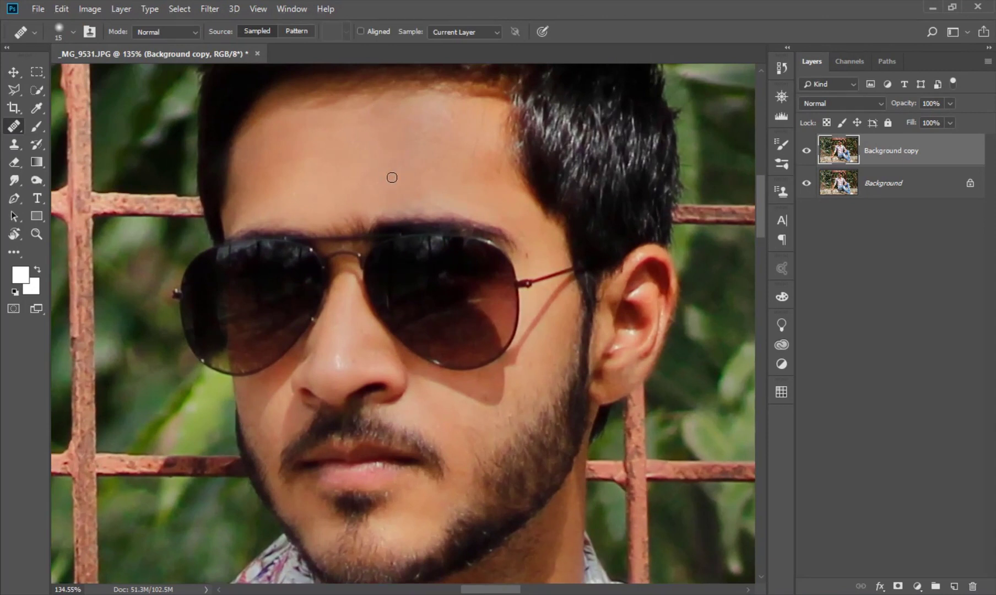
right_click(15, 127)
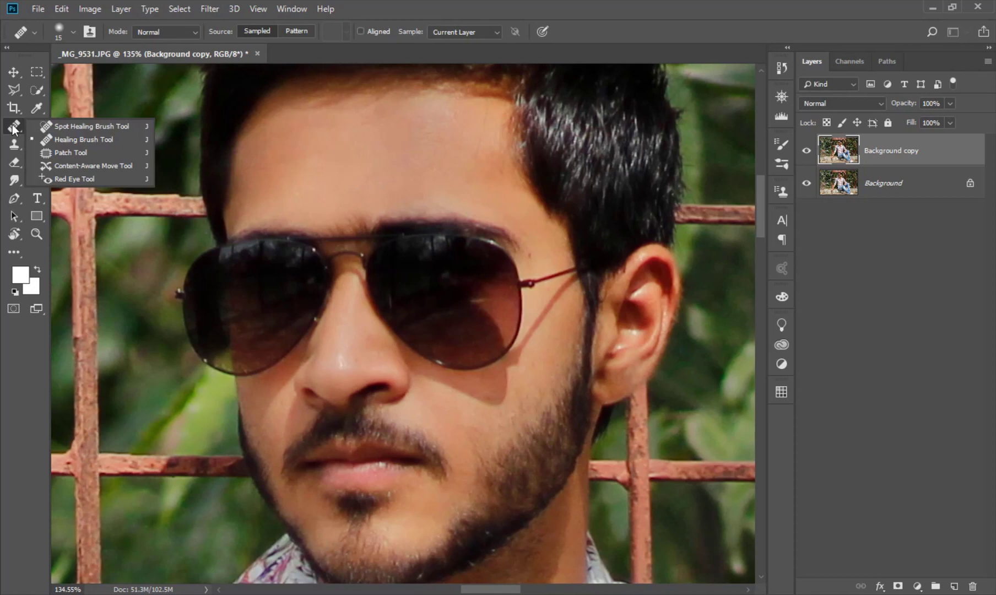
click(45, 129)
key(bracketleft)
key(bracketleft)
key(bracketleft)
key(bracketleft)
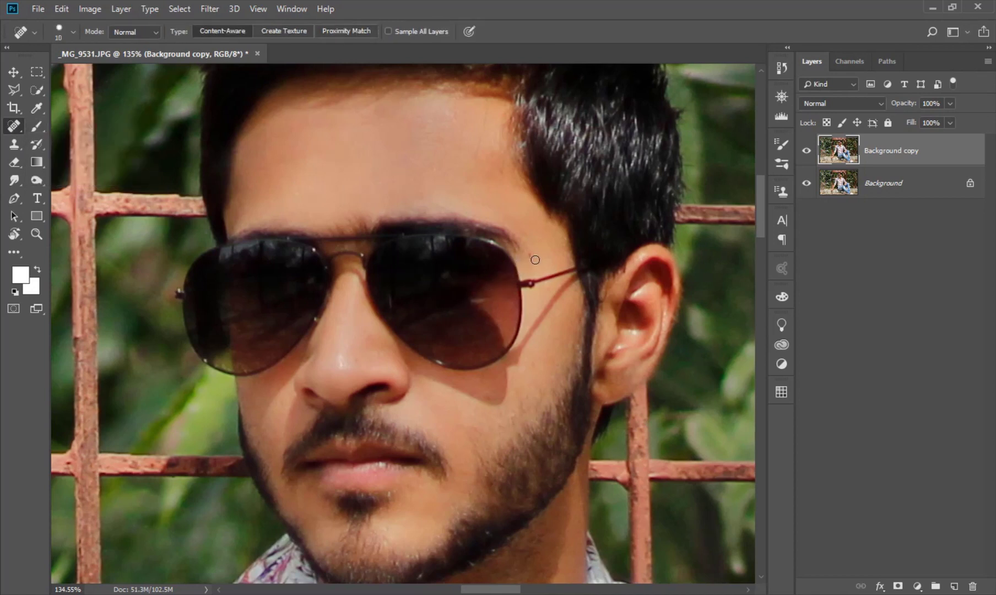
key(bracketright)
key(bracketright)
Heal the forehead blemish and the marks running down the forehead.
drag(509, 188, 502, 166)
drag(369, 314, 370, 265)
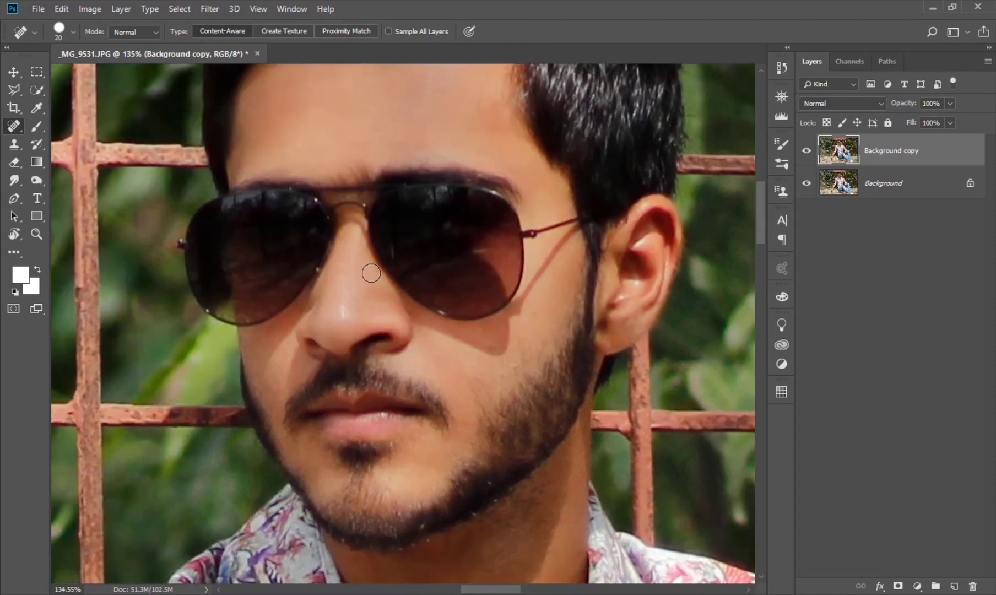
mouse_move(462, 344)
mouse_down()
mouse_move(443, 400)
mouse_move(481, 416)
mouse_move(538, 488)
mouse_up()
key(bracketleft)
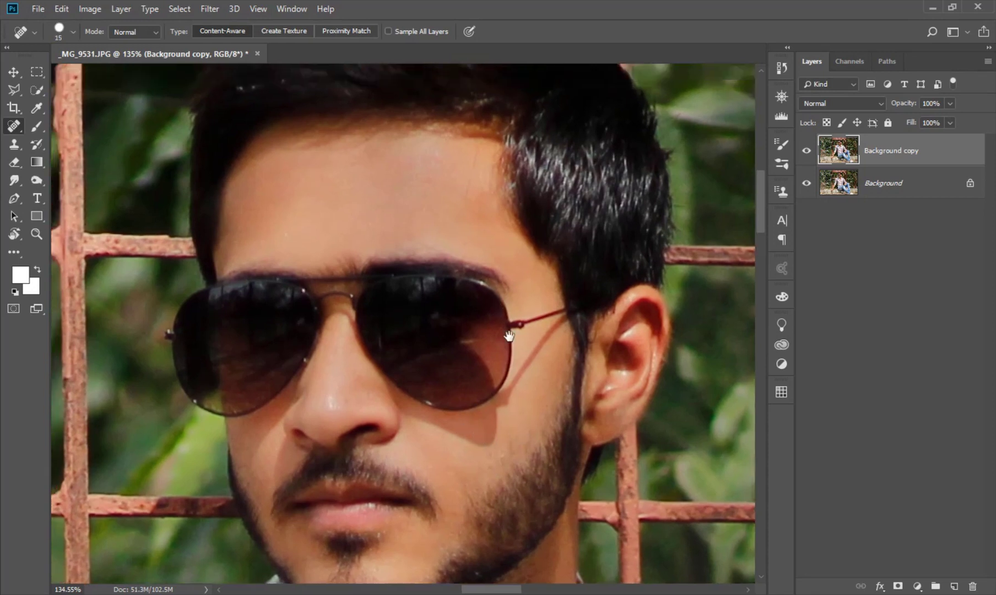
key(bracketright)
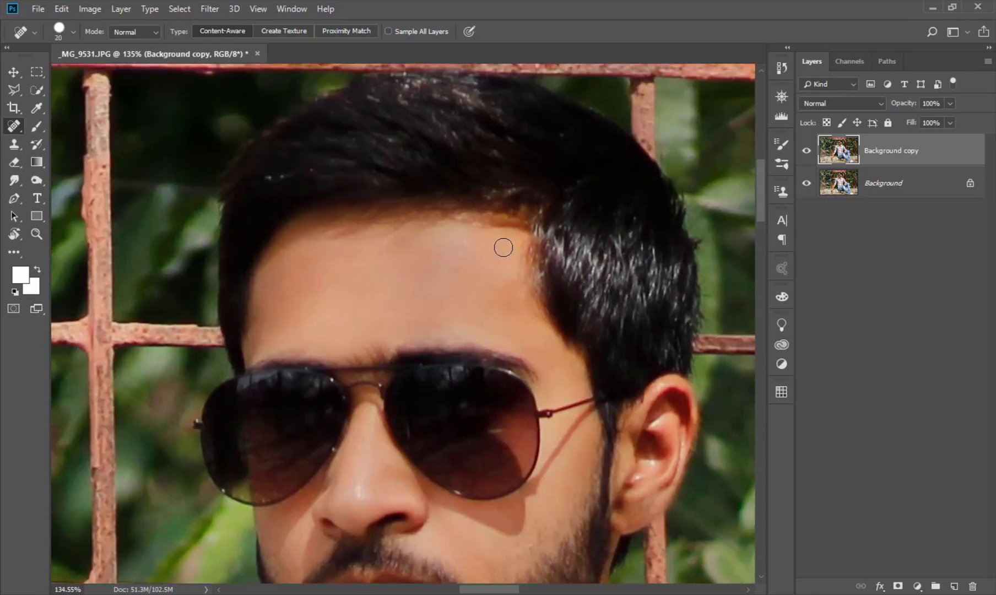
drag(429, 273, 443, 331)
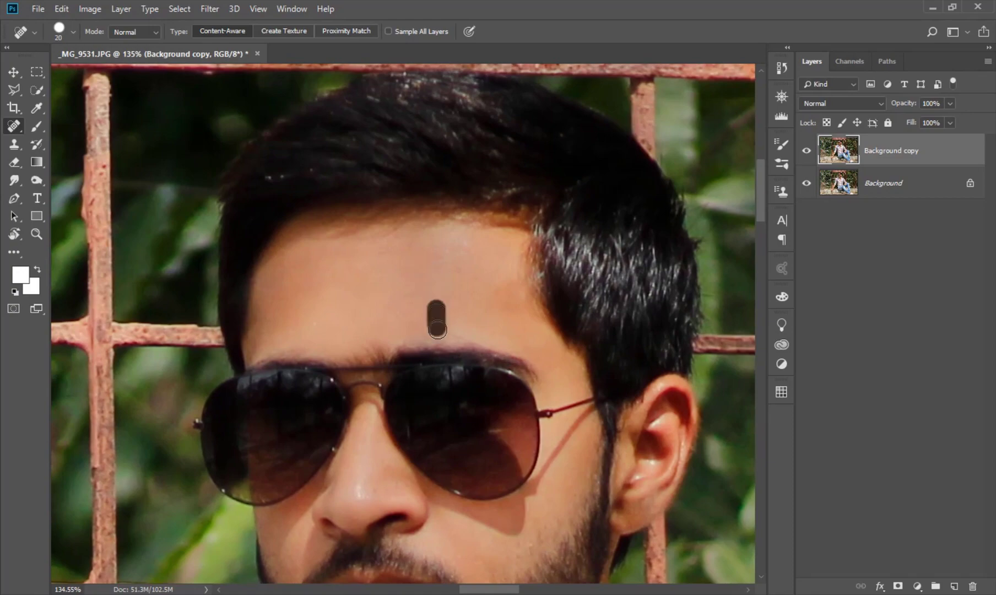
Pan and zoom around the portrait to check the shirt and gate.
drag(303, 315, 302, 237)
scroll(301, 237, down, 3)
scroll(300, 237, down, 3)
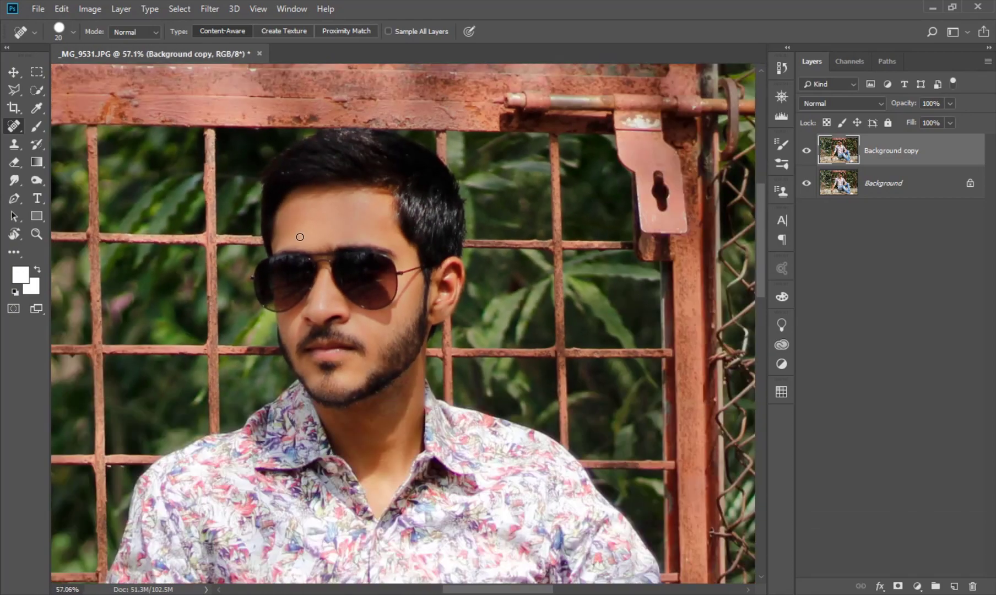
mouse_move(393, 469)
mouse_down()
mouse_move(490, 193)
mouse_move(459, 318)
mouse_up()
scroll(496, 209, down, 2)
scroll(504, 220, up, 2)
drag(499, 219, 502, 244)
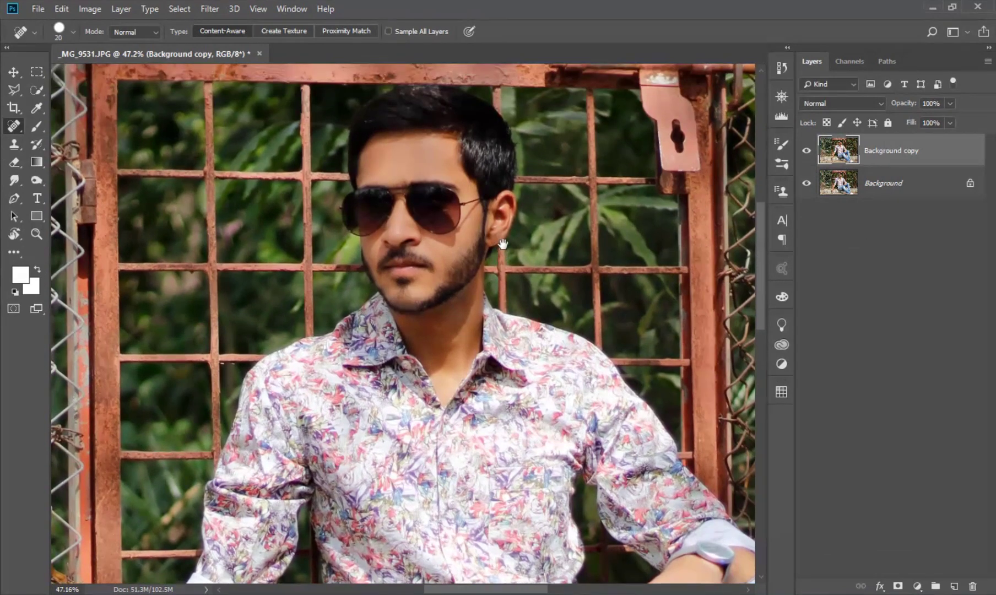
Merge the healed copy down into Background, duplicate it, and apply Camera Raw Filter.
right_click(928, 153)
click(822, 419)
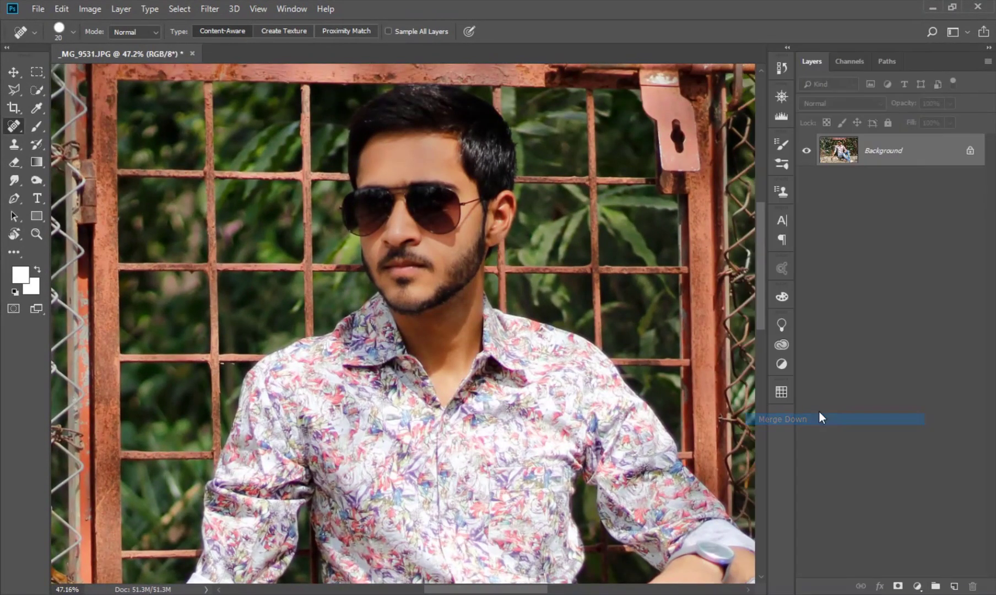
drag(905, 160, 954, 586)
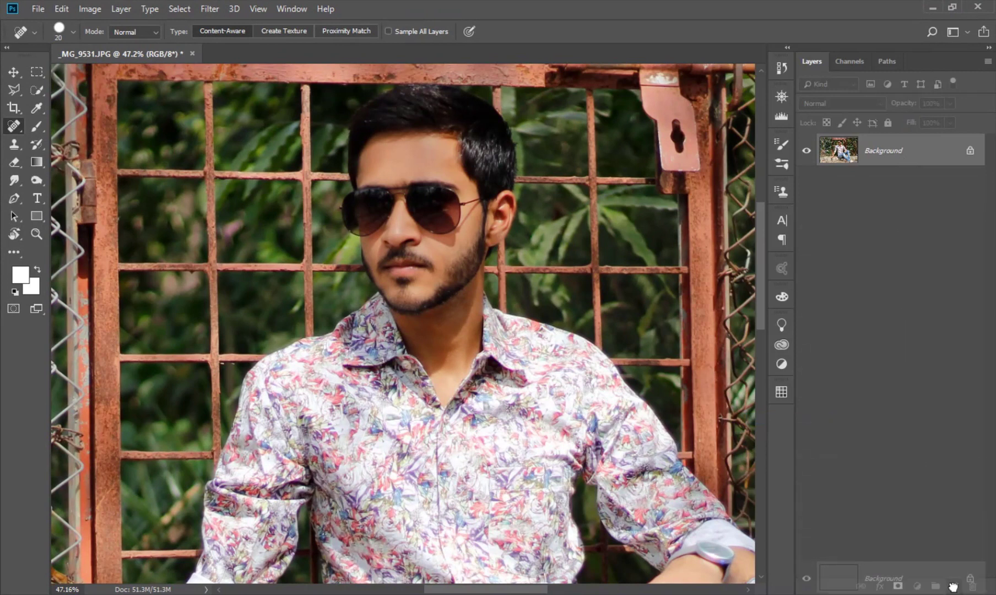
click(210, 9)
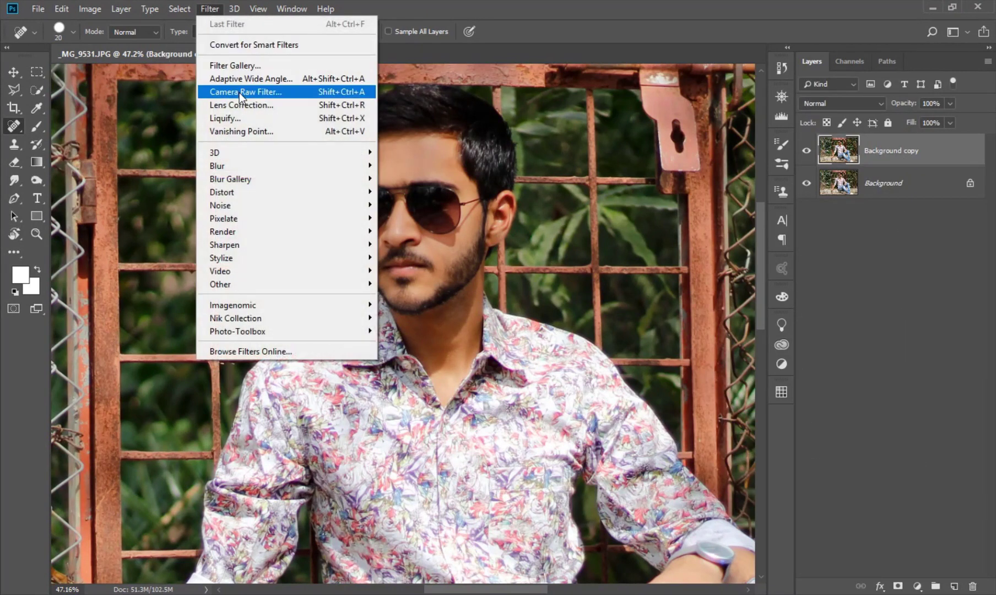
click(240, 93)
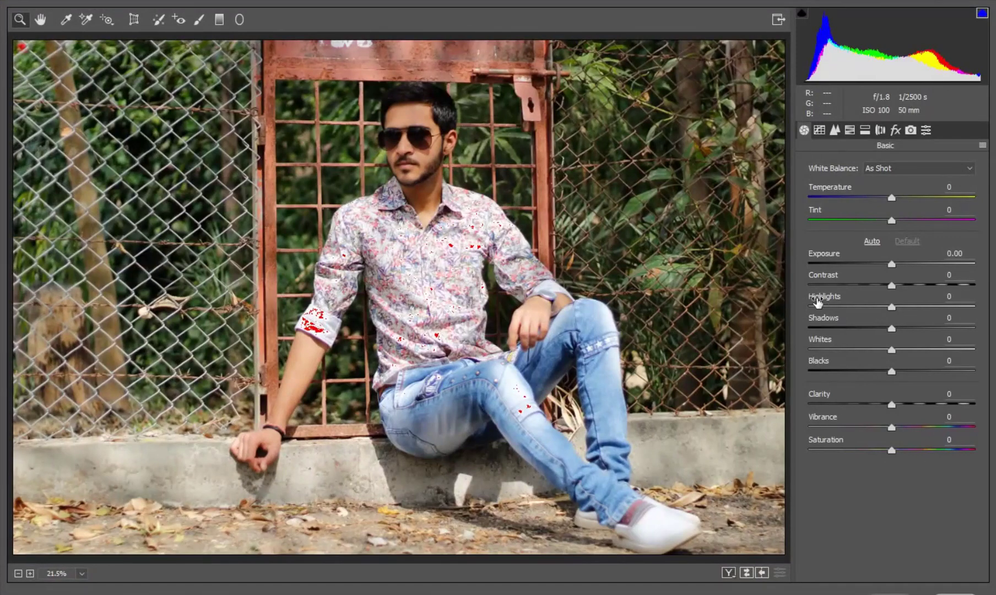
In Basic, set Highlights -100, Shadows +48 and Whites +18, then zoom the preview out.
drag(890, 306, 805, 308)
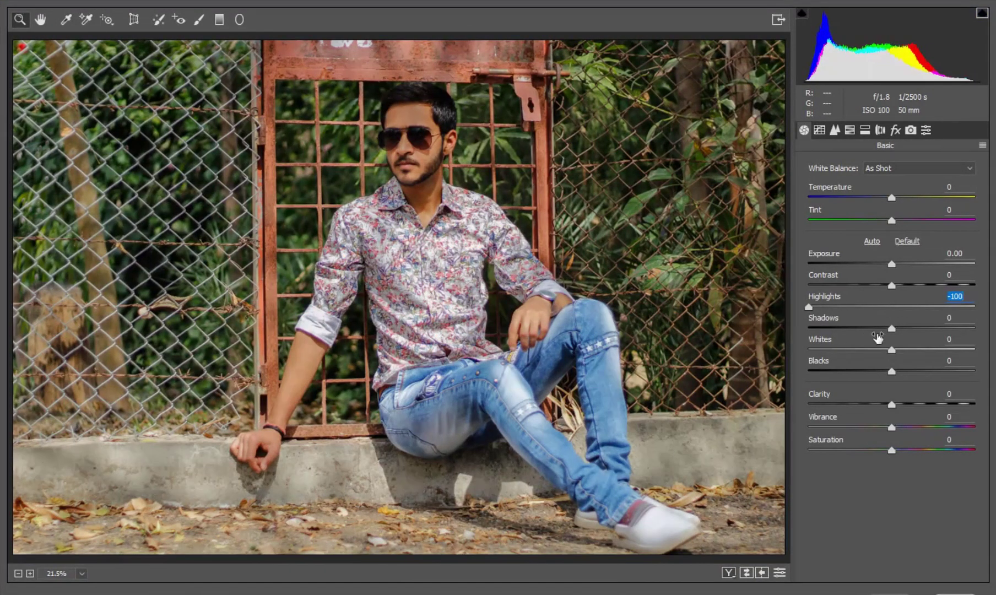
mouse_move(892, 328)
mouse_down()
mouse_move(939, 325)
mouse_move(902, 347)
mouse_move(927, 350)
mouse_move(904, 347)
mouse_up()
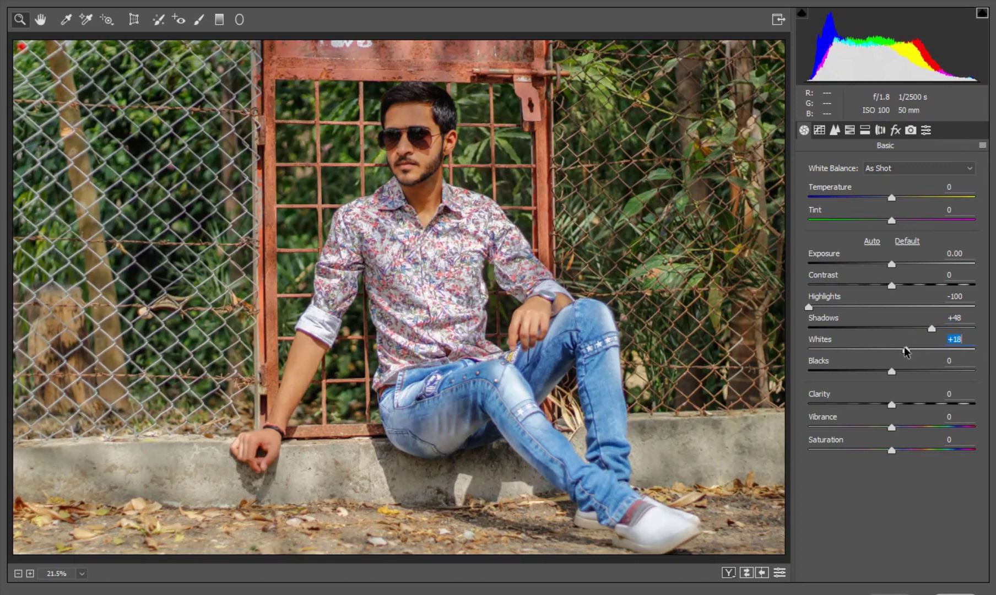
key(ctrl+minus)
key(ctrl+0)
key(ctrl+minus)
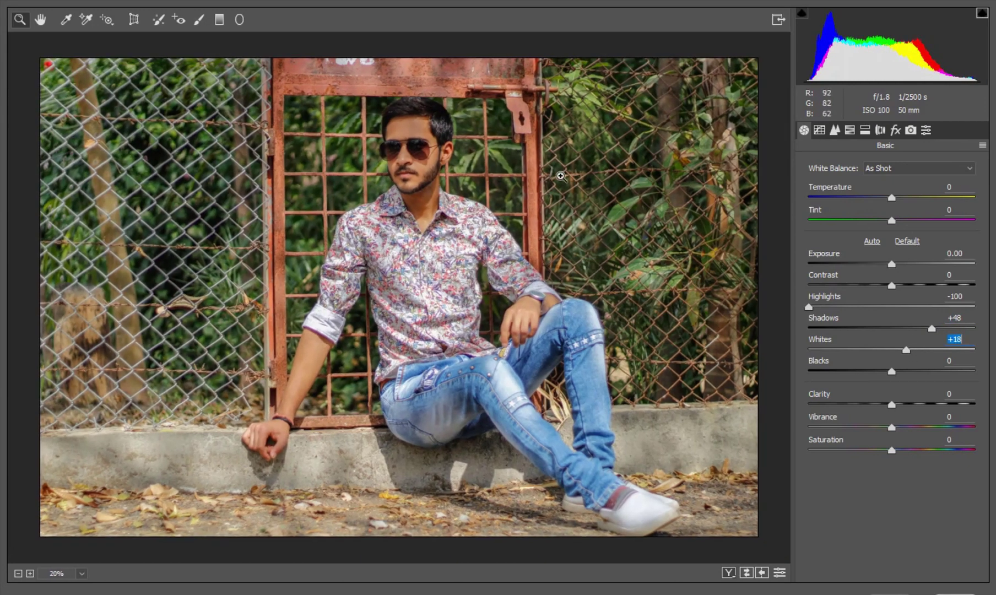
Add a full-image radial filter with Shadows -80, then enlarge and rotate its ellipse.
click(239, 20)
double_click(553, 261)
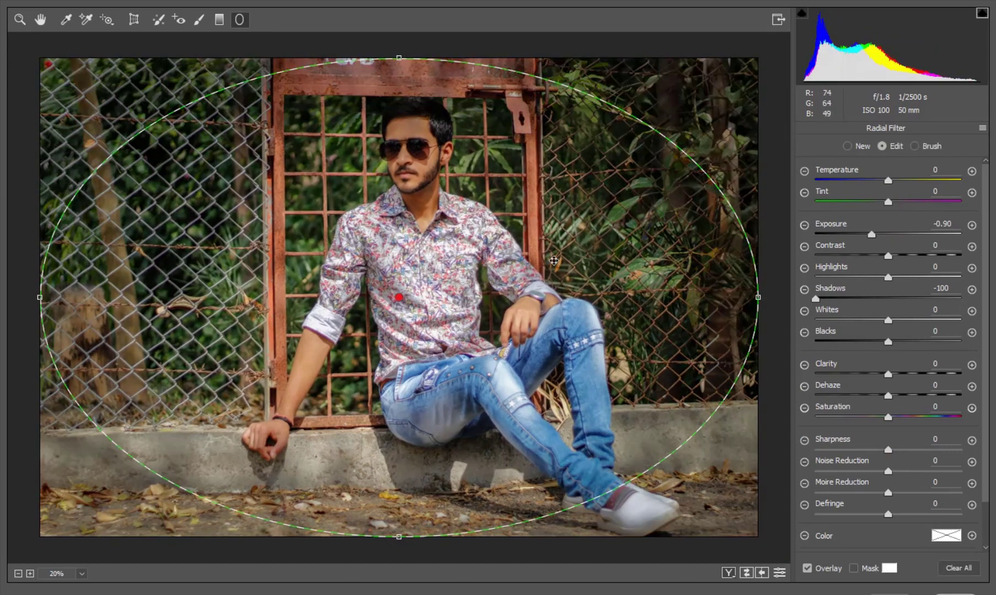
key(ctrl+minus)
drag(818, 296, 831, 297)
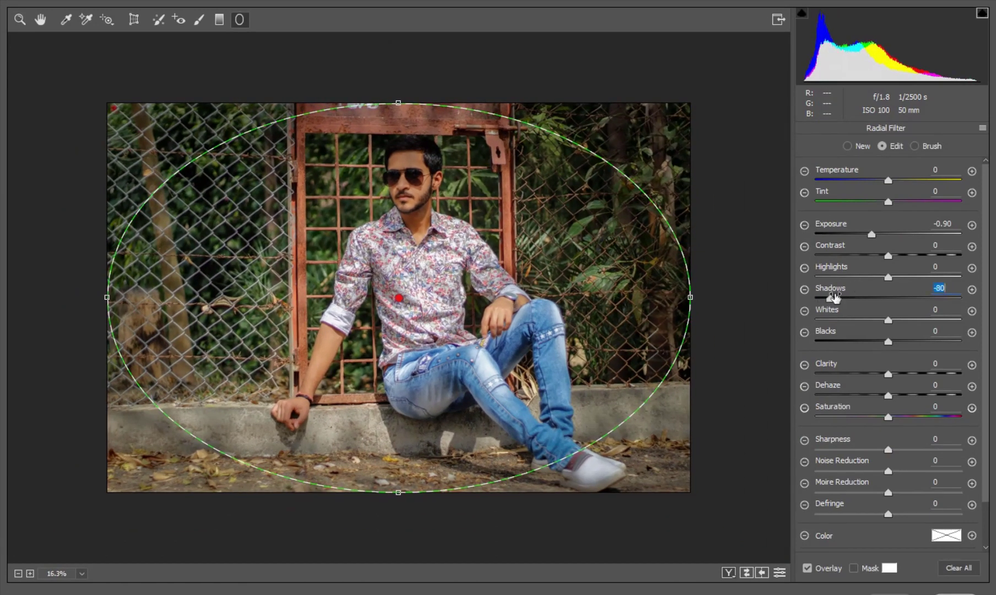
drag(689, 296, 788, 298)
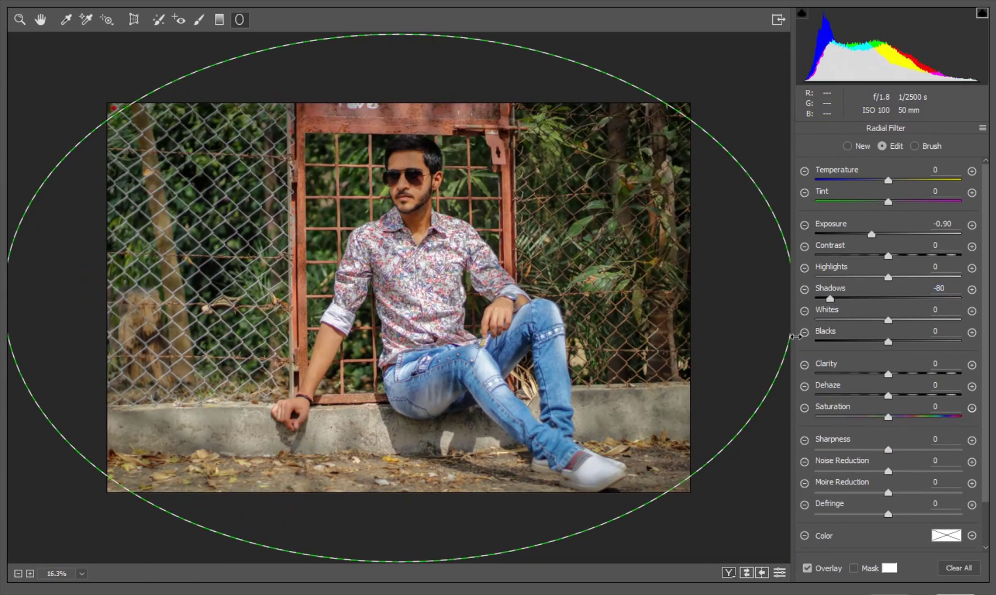
drag(756, 131, 771, 253)
key(ctrl+minus)
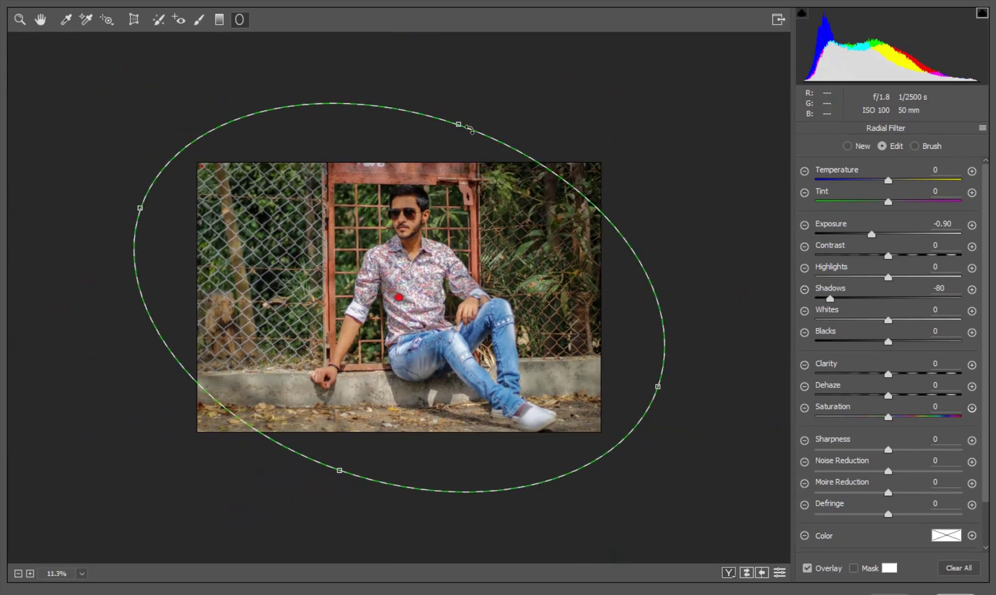
drag(459, 124, 465, 83)
drag(484, 282, 476, 259)
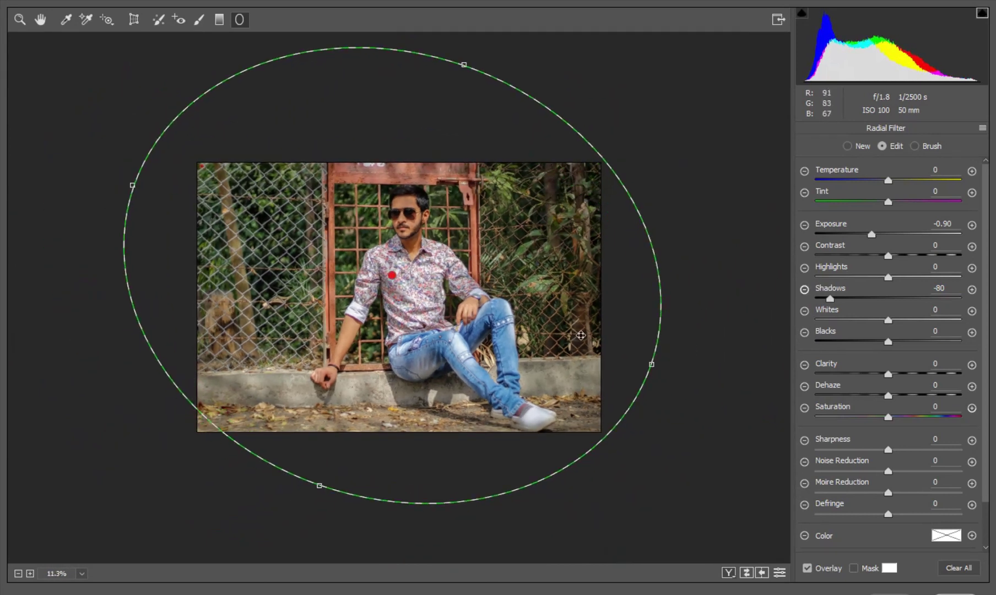
mouse_move(650, 364)
mouse_down()
mouse_move(691, 381)
mouse_move(701, 259)
mouse_move(636, 278)
mouse_move(644, 342)
mouse_move(640, 305)
mouse_up()
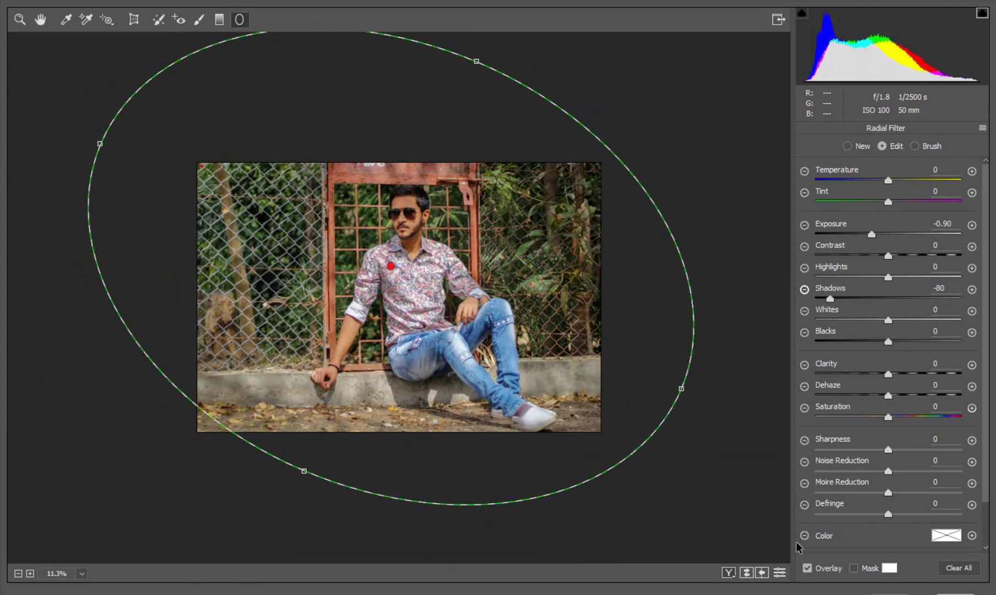
Set the radial filter's Whites to -77 and Highlights to -100, then fit the preview.
click(783, 572)
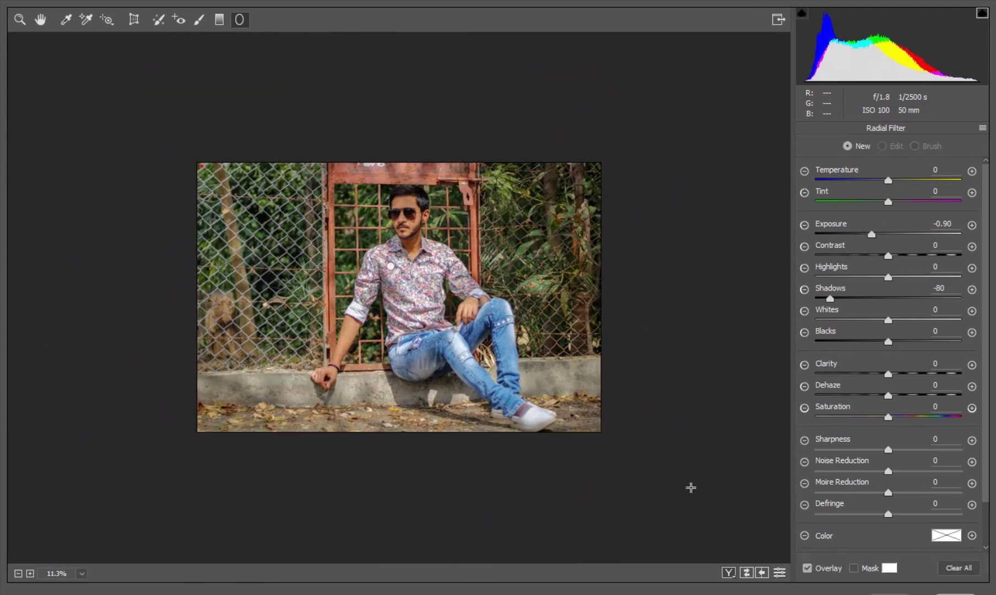
click(390, 266)
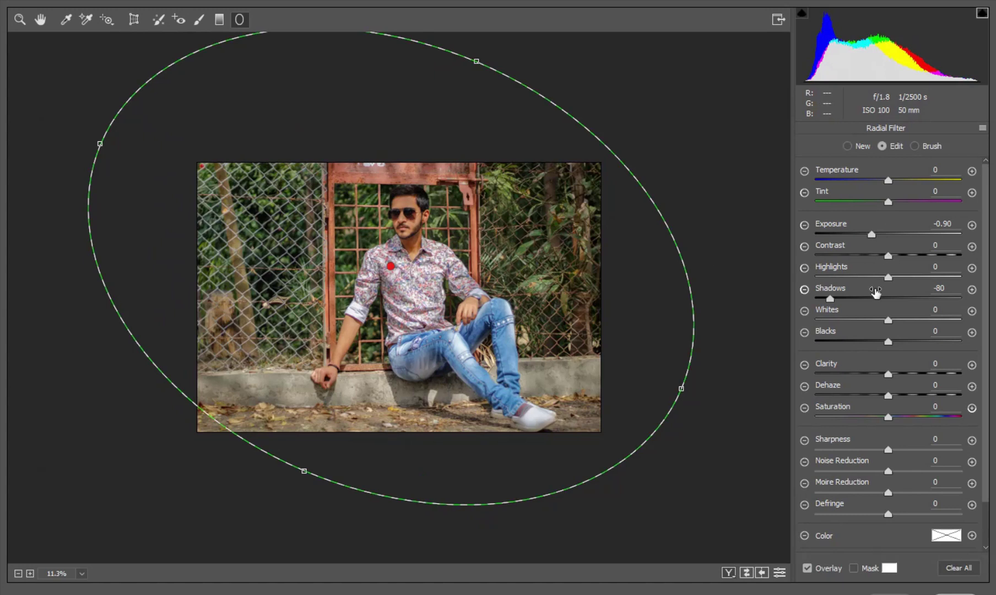
drag(875, 307, 815, 306)
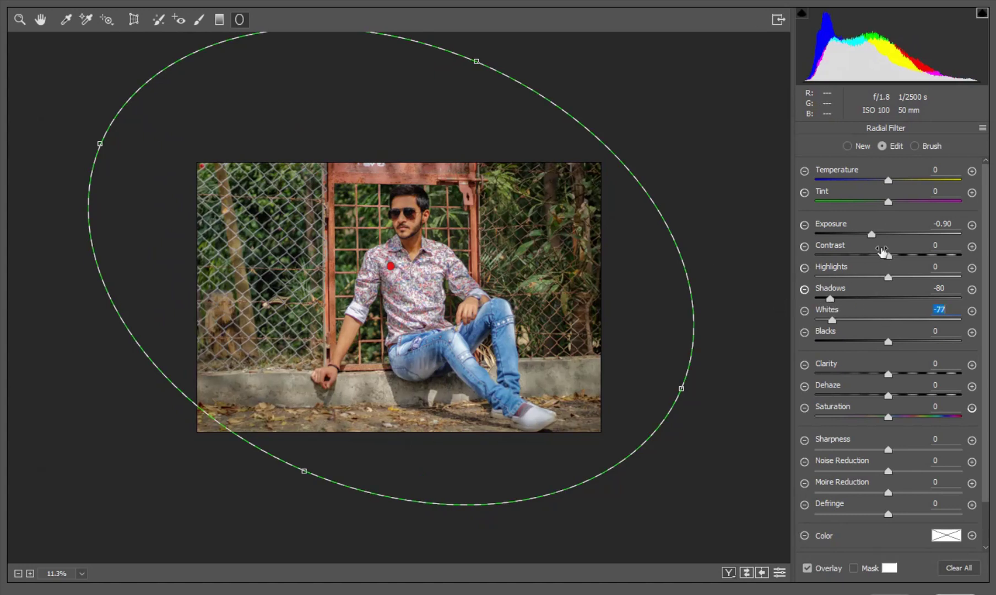
drag(887, 275, 738, 286)
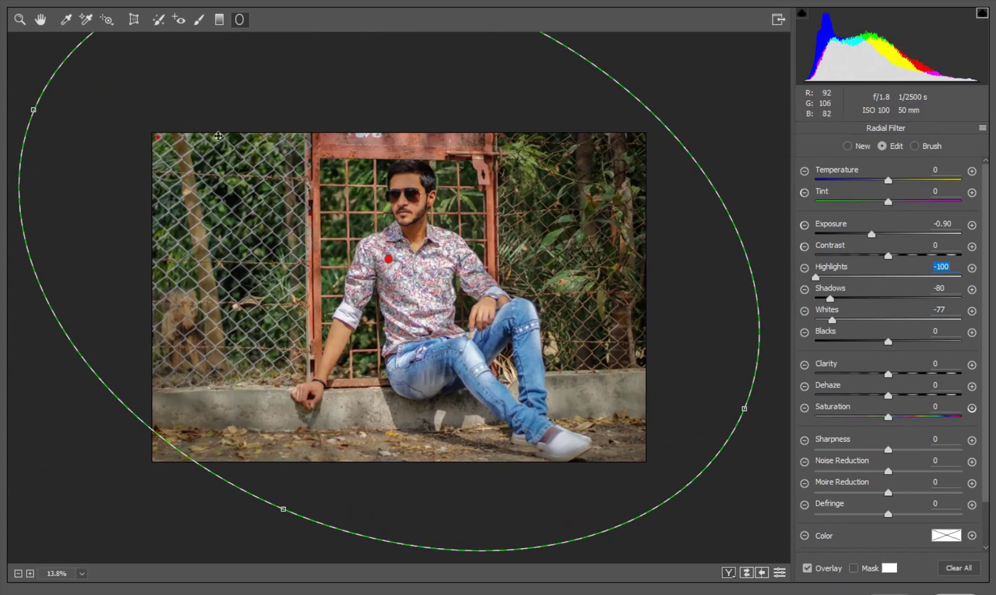
click(21, 20)
click(275, 182)
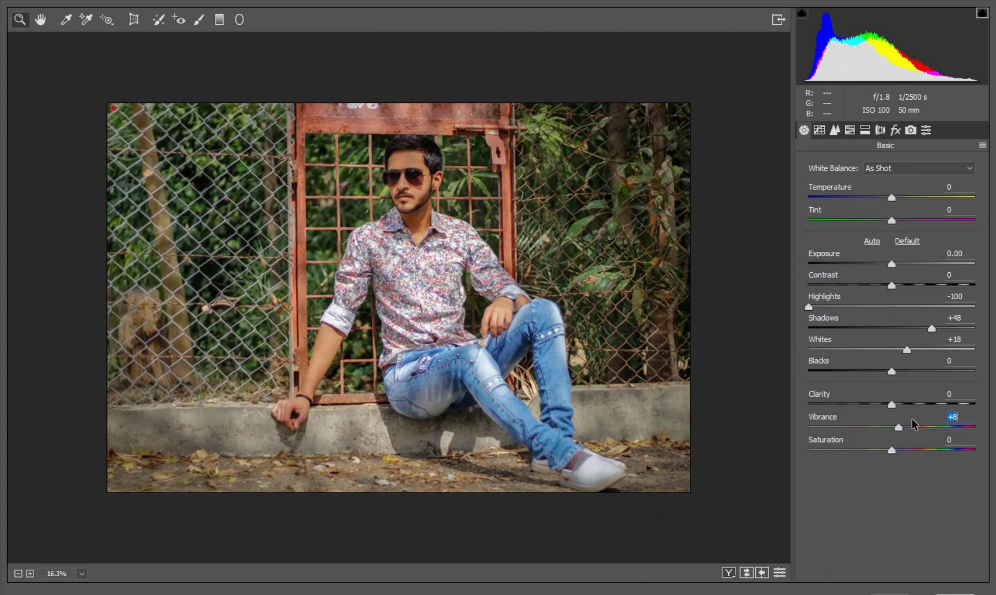
Raise Vibrance to +50 and show the HSL / Grayscale adjustments.
drag(913, 419, 933, 425)
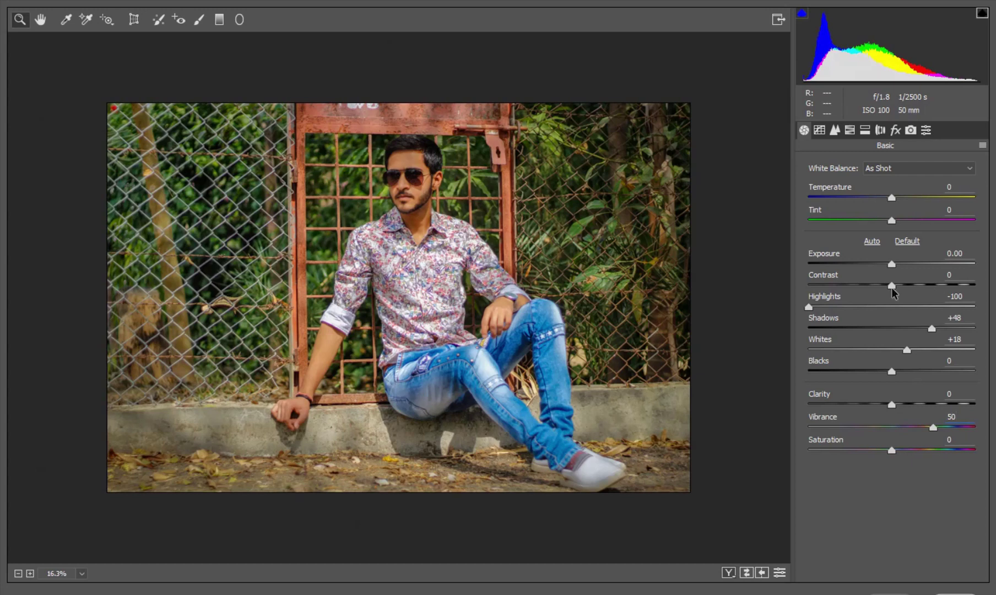
click(834, 130)
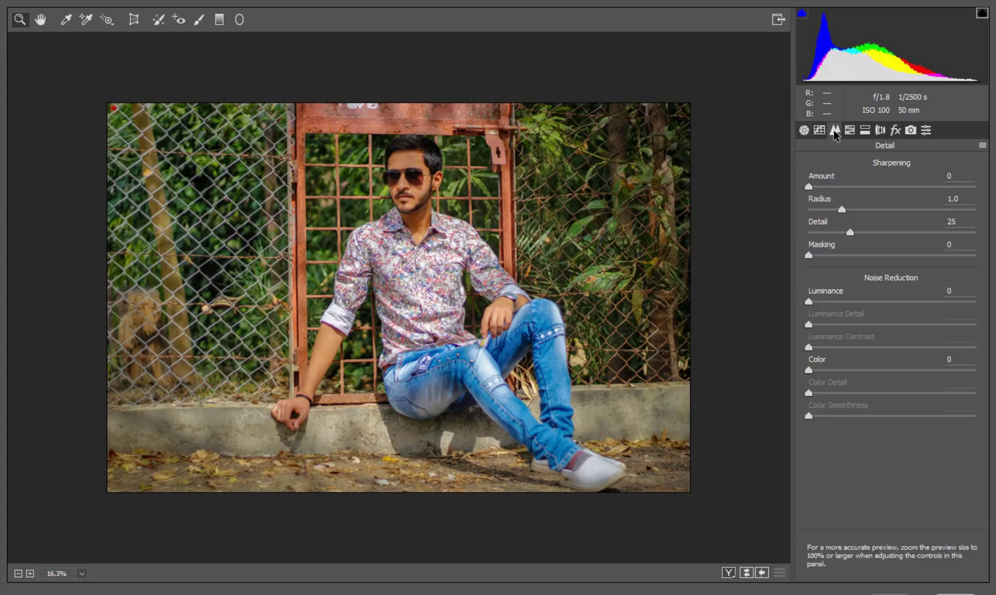
click(850, 131)
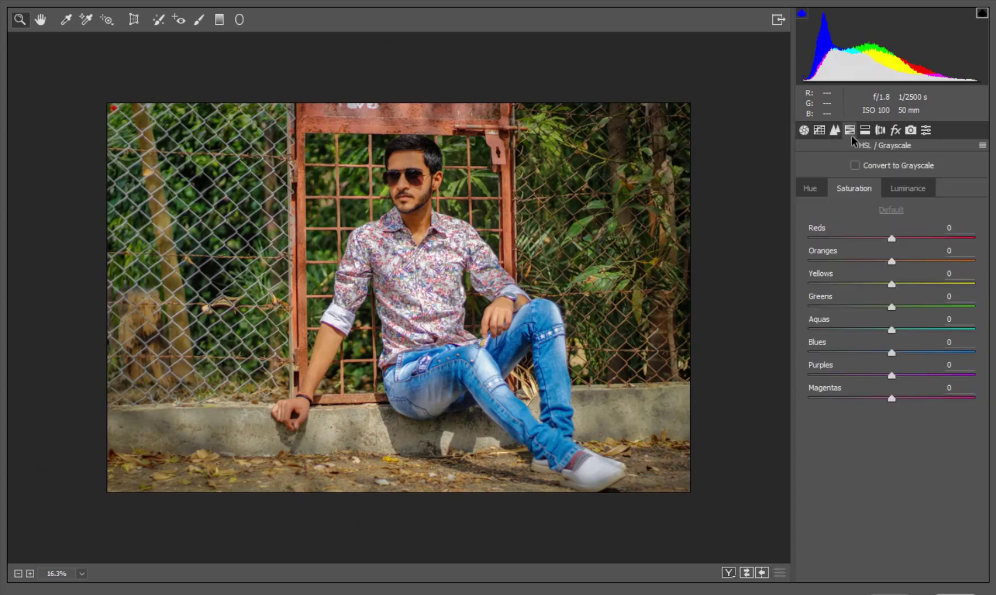
Set HSL Hue to Yellows -58, Greens -100 and Blues -19.
click(823, 186)
click(856, 188)
click(818, 187)
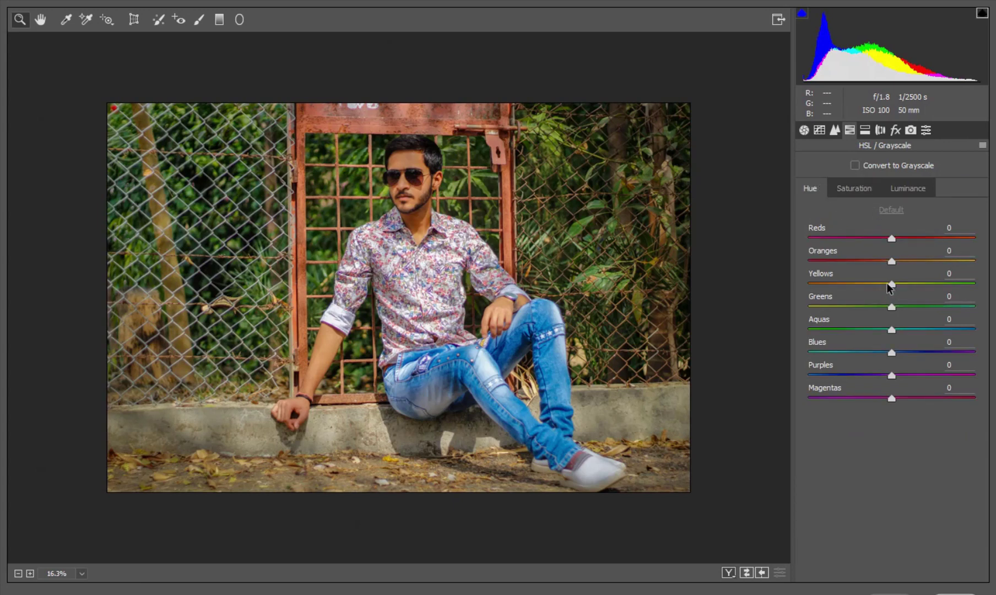
mouse_move(886, 283)
mouse_down()
mouse_move(842, 286)
mouse_move(822, 310)
mouse_up()
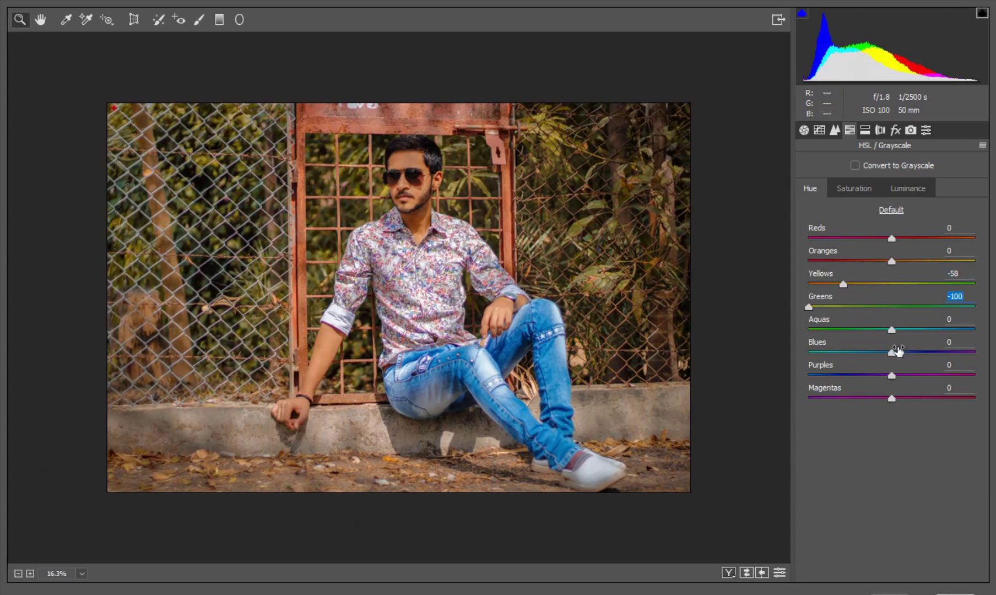
drag(897, 350, 875, 350)
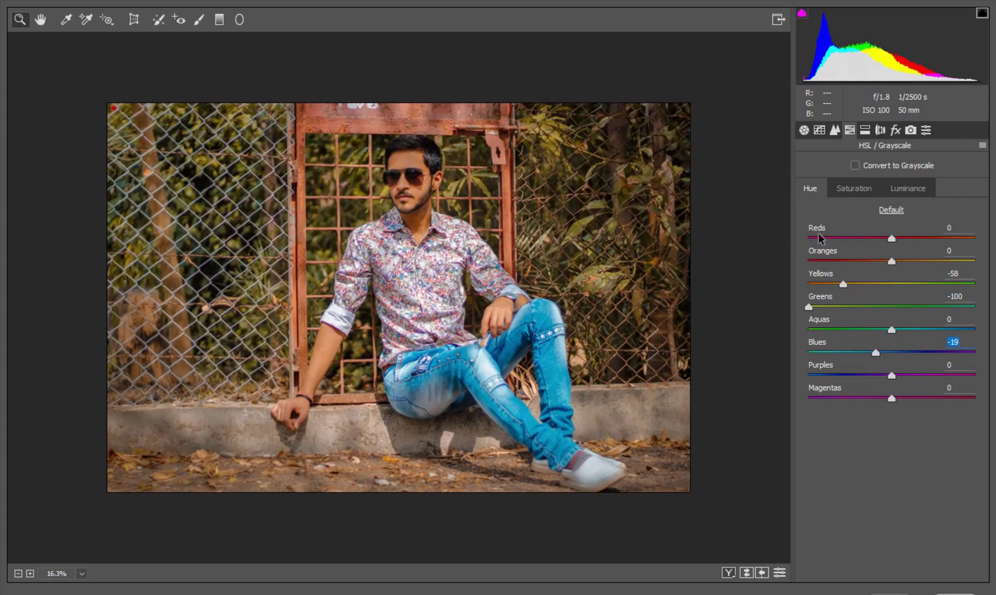
Set Yellows saturation -72, lower Oranges saturation, and set Oranges luminance +13.
click(852, 190)
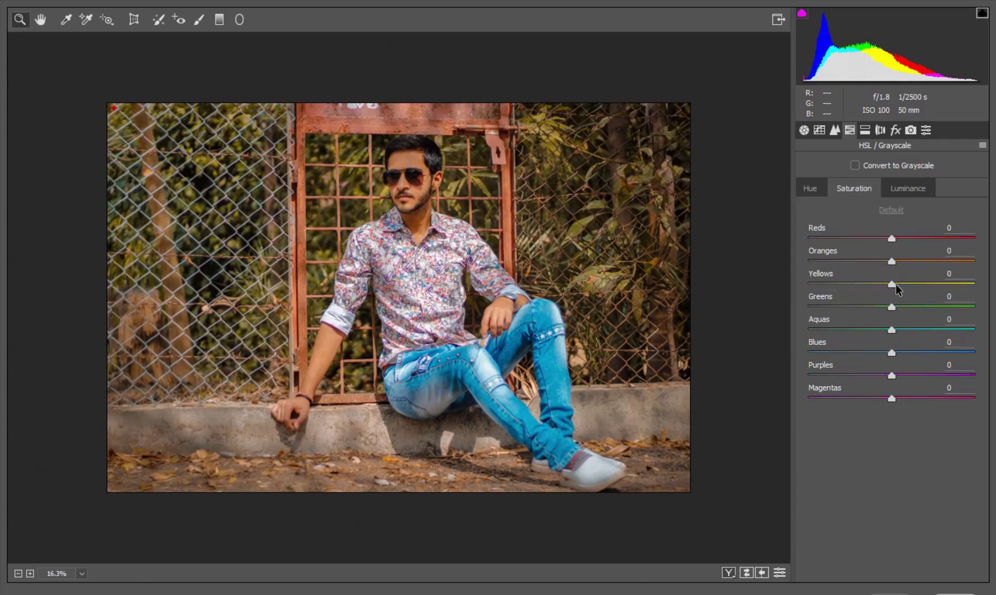
drag(896, 284, 790, 287)
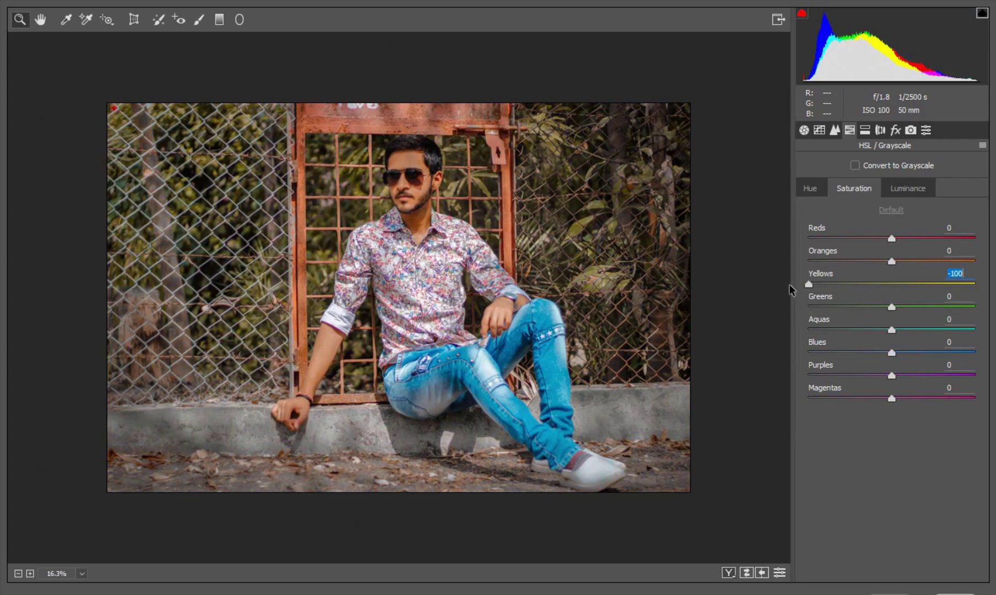
drag(801, 287, 831, 285)
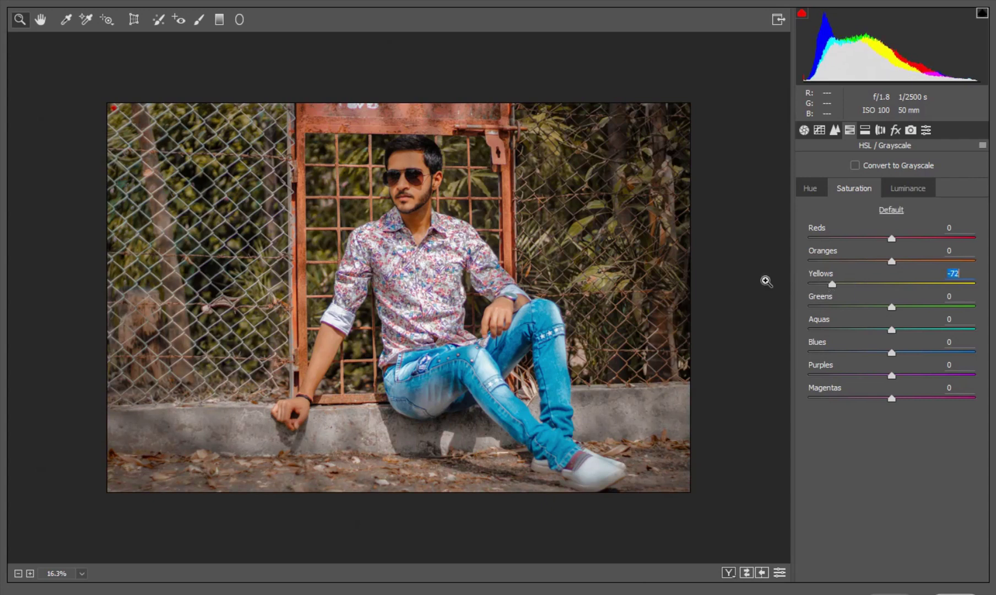
click(892, 260)
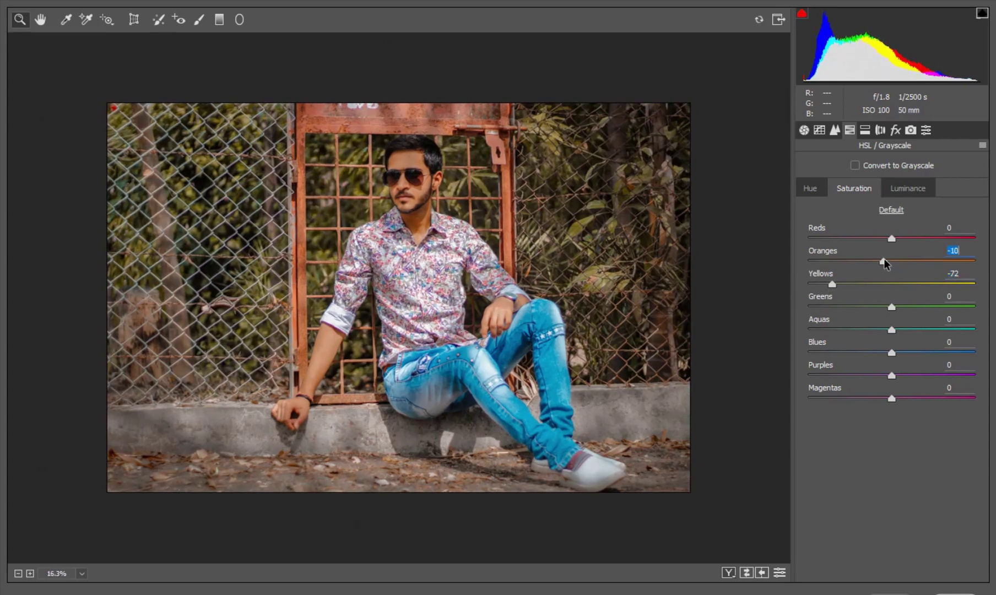
click(907, 189)
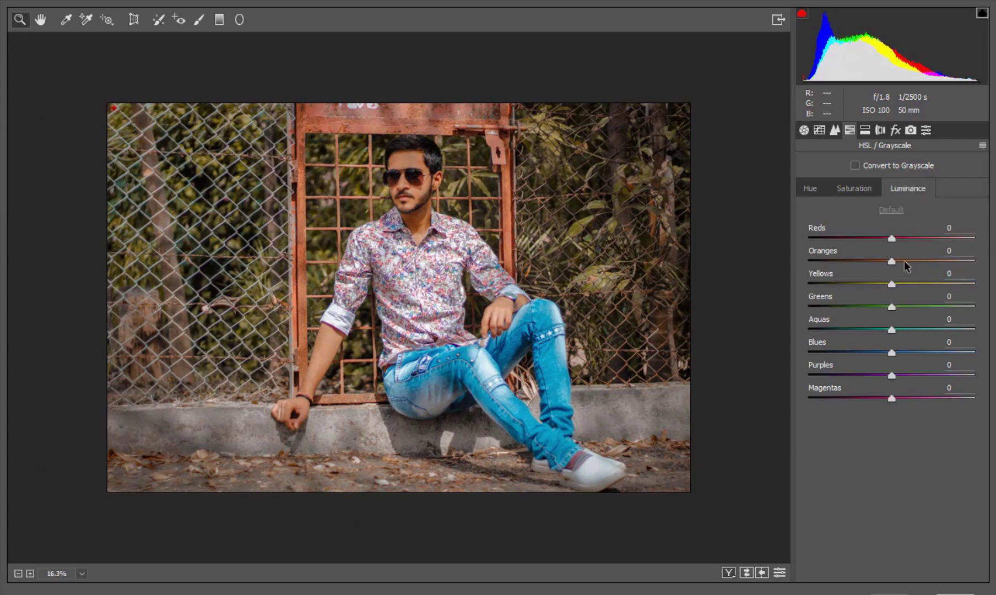
drag(904, 261, 908, 262)
click(854, 188)
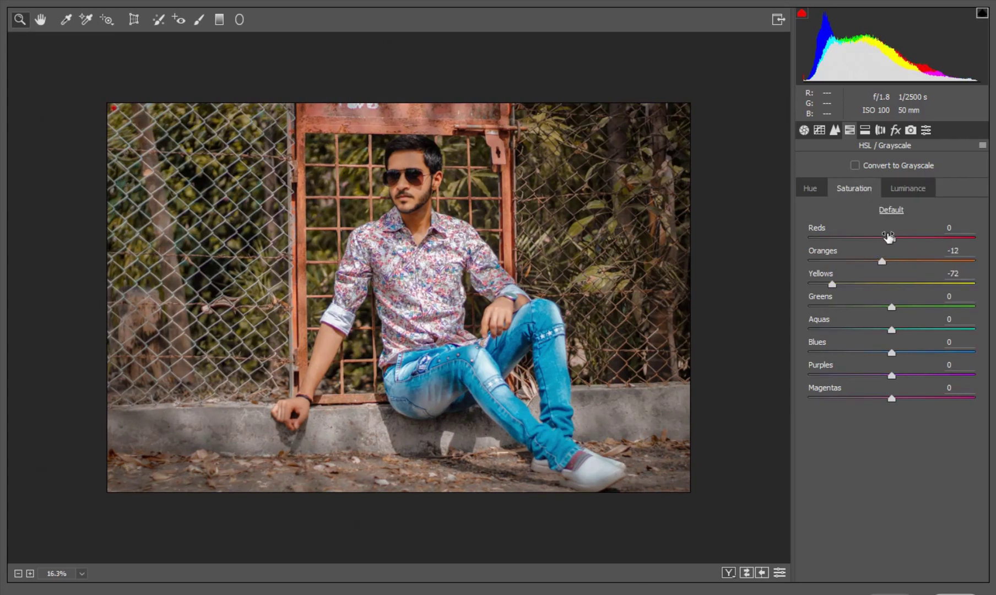
click(908, 188)
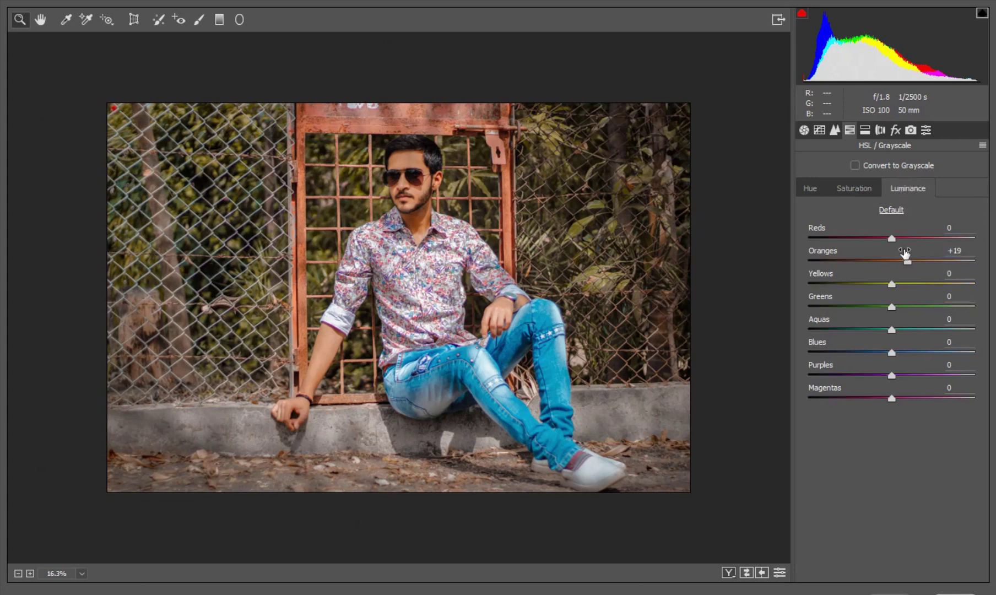
click(902, 261)
Add a graduated filter from the bottom edge up to the wall's base, Exposure -0.90.
click(220, 21)
drag(446, 526, 450, 401)
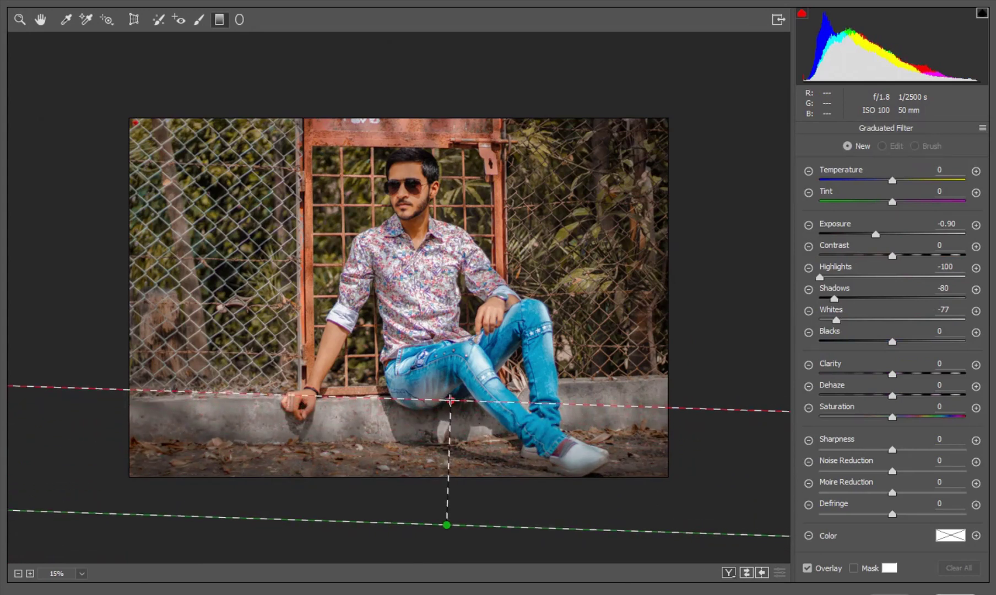
drag(451, 401, 451, 392)
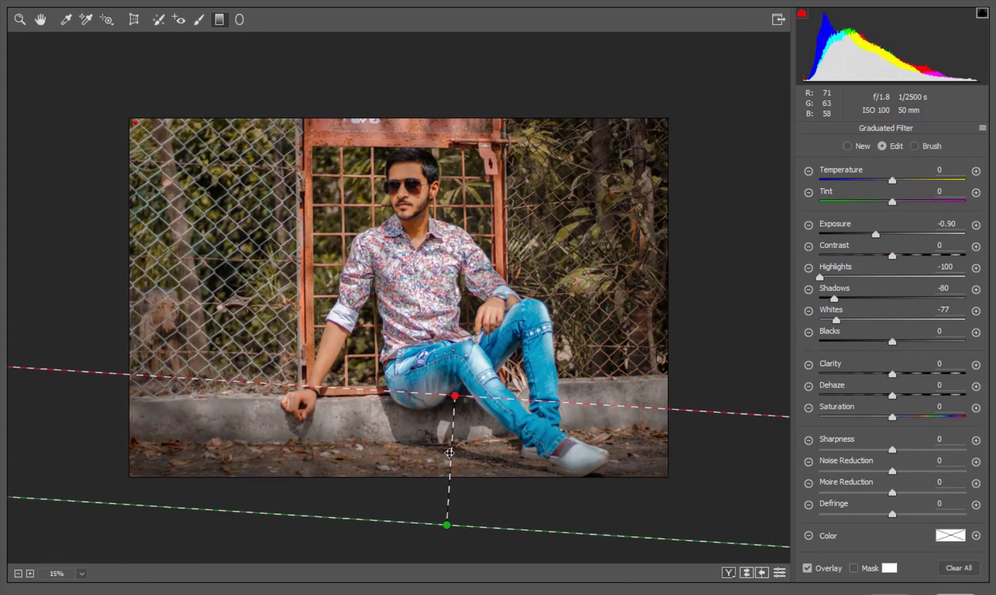
mouse_move(448, 456)
mouse_down()
mouse_move(447, 485)
mouse_move(450, 467)
mouse_up()
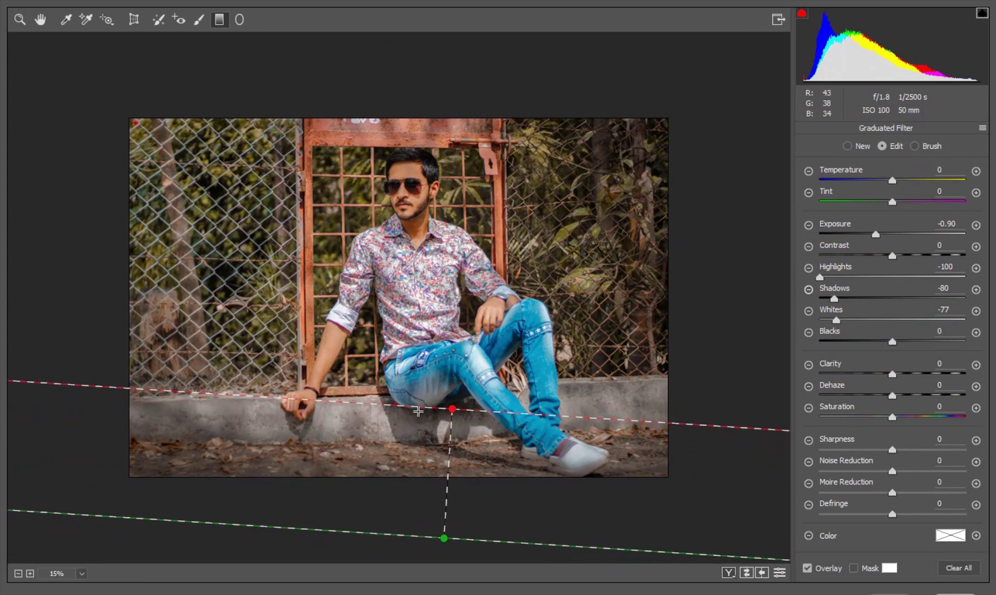
click(19, 20)
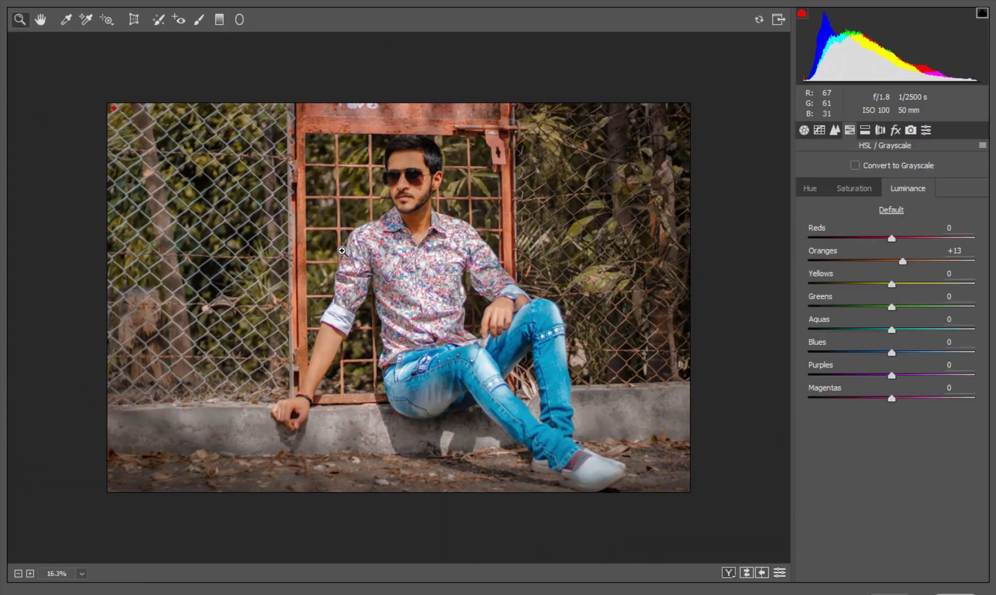
scroll(349, 267, up, 1)
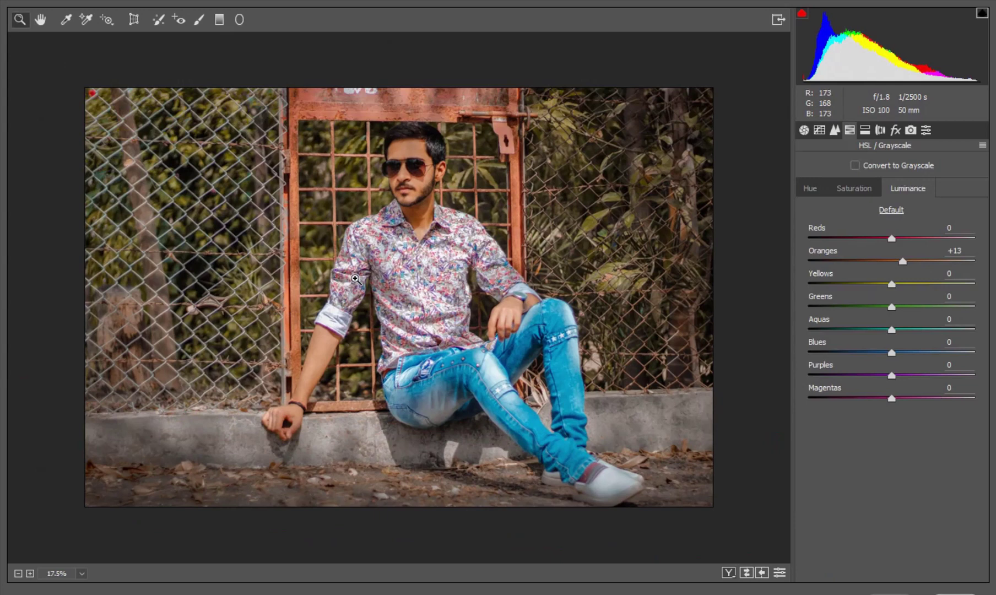
Try adjusting Blacks and Temperature in Basic, resetting them to 0.
click(804, 130)
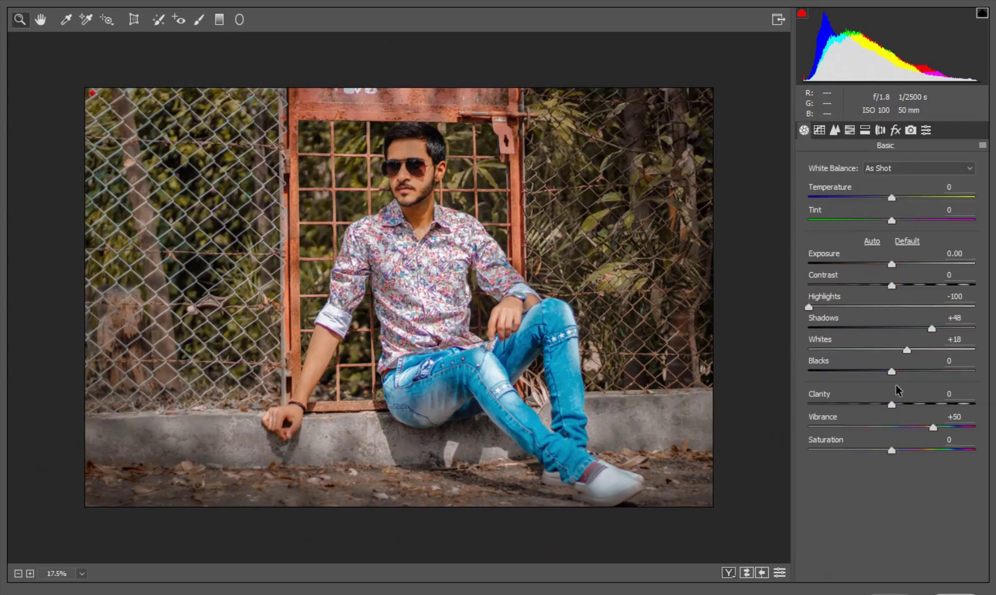
mouse_move(891, 374)
mouse_down()
mouse_move(868, 374)
mouse_move(896, 372)
mouse_up()
text(0)
drag(892, 197, 884, 198)
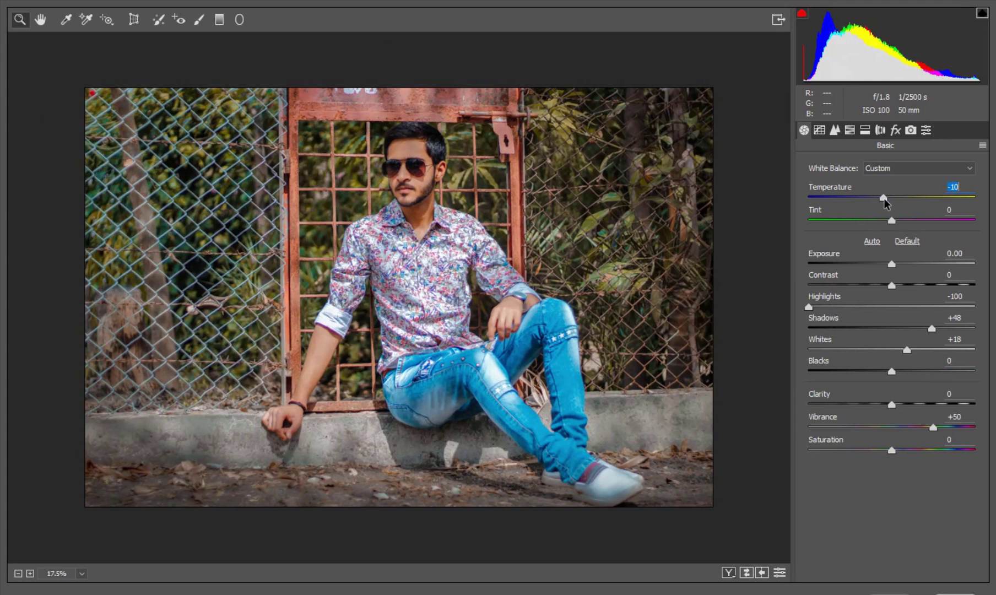
text(0)
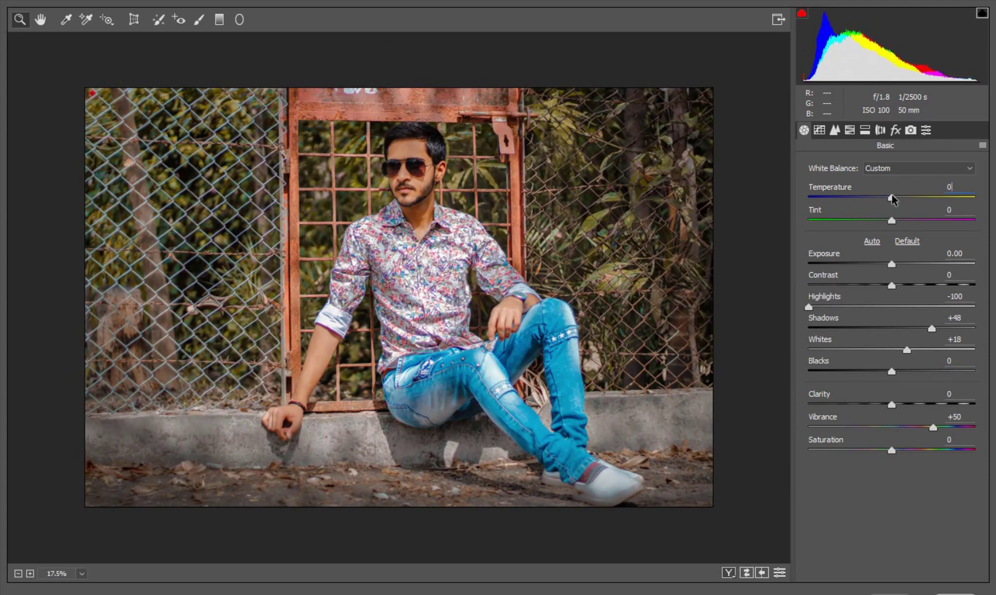
drag(891, 194, 894, 195)
Readjust the Yellows hue and set Yellows saturation -74, Greens saturation +39.
click(850, 130)
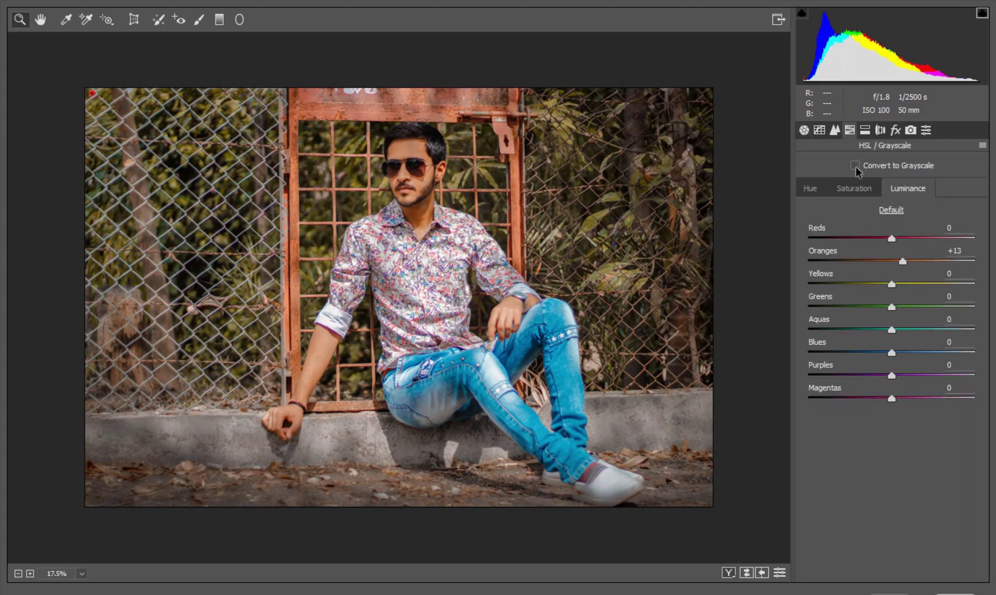
click(813, 190)
mouse_move(820, 285)
mouse_down()
mouse_move(868, 292)
mouse_move(782, 301)
mouse_move(826, 302)
mouse_up()
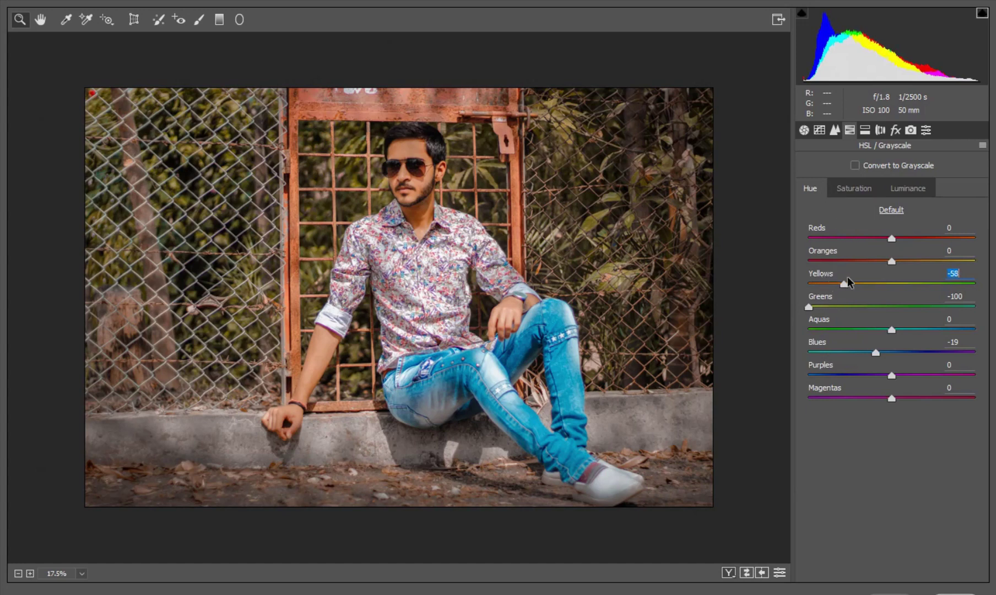
click(854, 188)
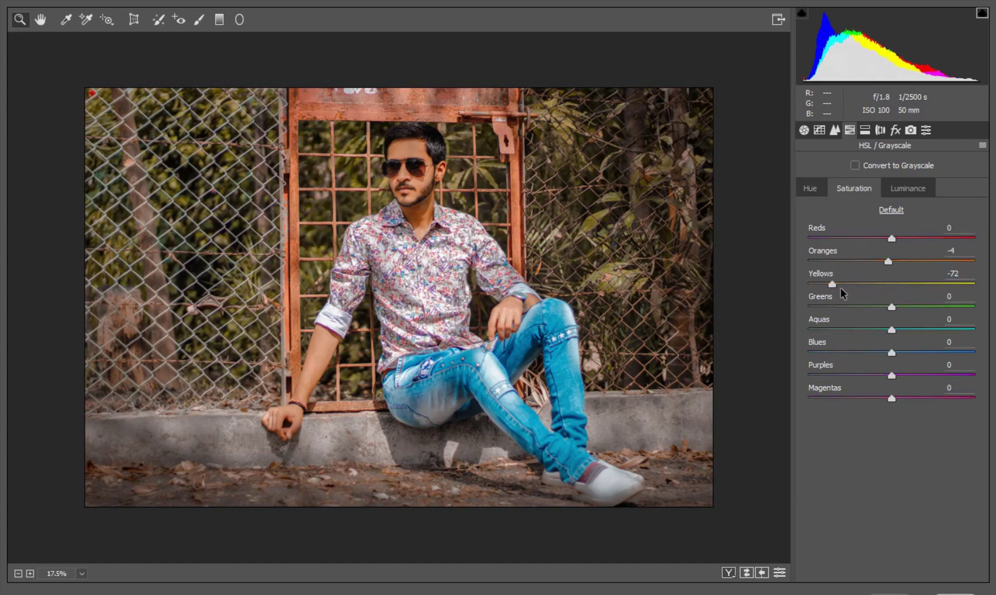
mouse_move(839, 285)
mouse_down()
mouse_move(794, 287)
mouse_move(830, 292)
mouse_up()
mouse_move(893, 307)
mouse_down()
mouse_move(808, 307)
mouse_move(995, 308)
mouse_move(928, 310)
mouse_up()
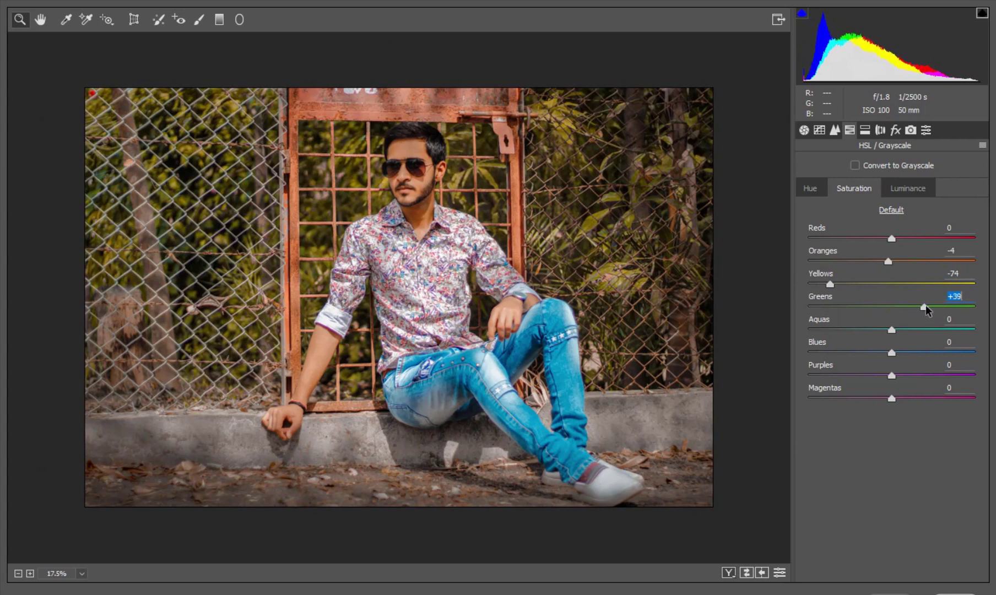
Try a post-crop vignette of -8 with Highlights 100, then remove it and return to Basic.
click(866, 132)
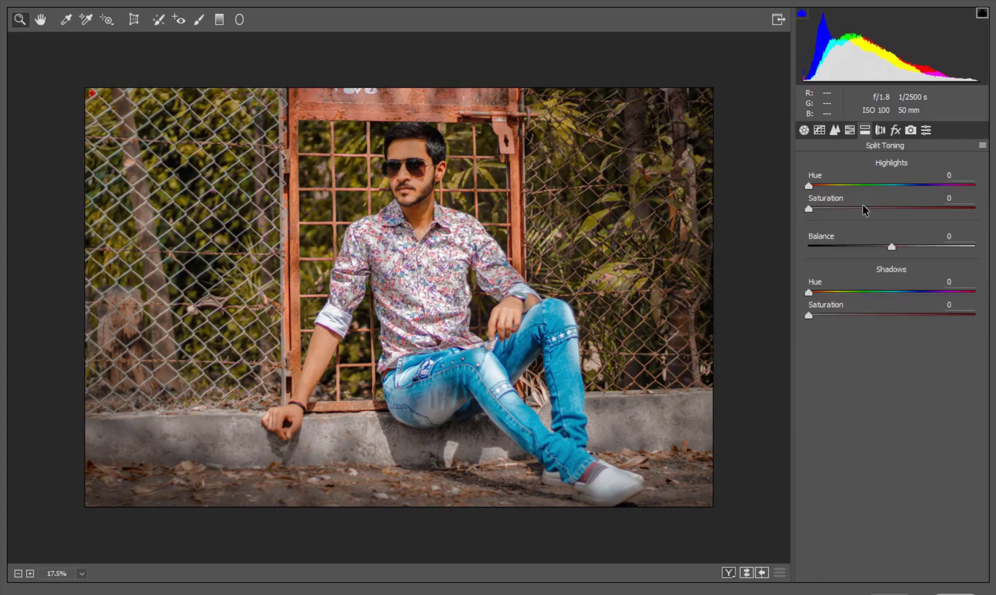
click(897, 130)
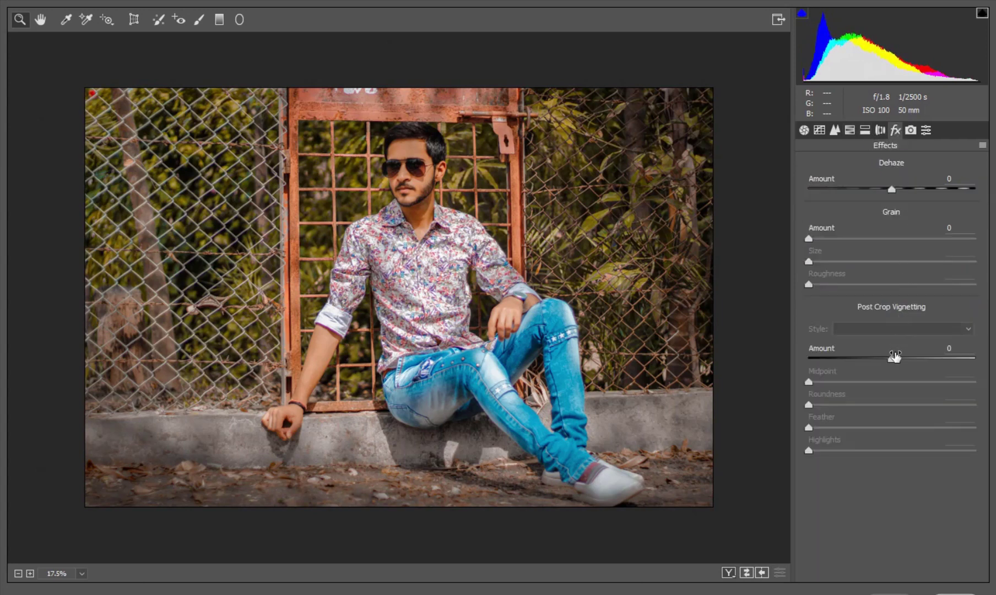
drag(886, 359, 882, 359)
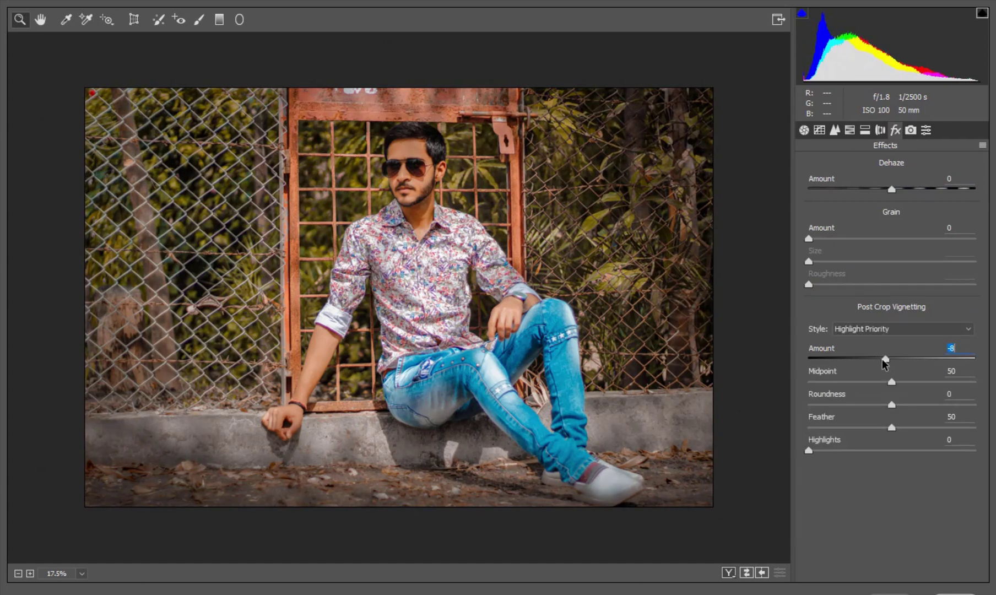
drag(818, 453, 955, 483)
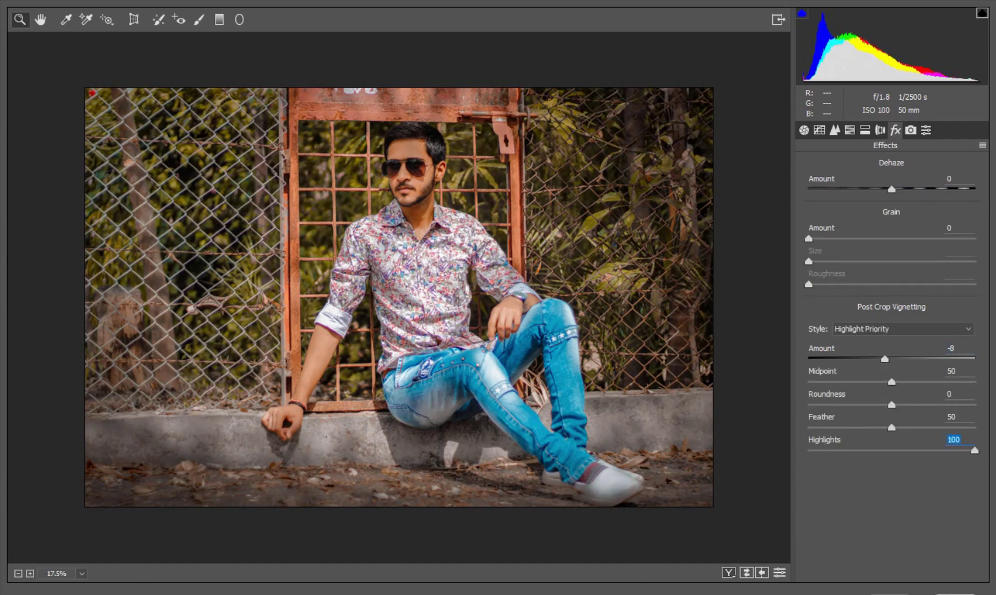
click(779, 576)
click(780, 574)
click(781, 574)
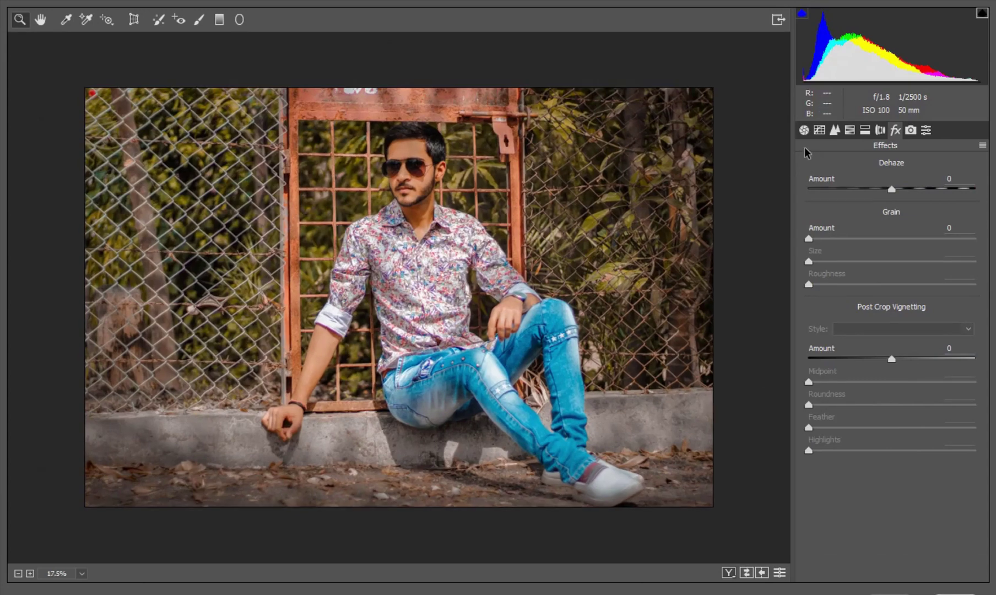
click(804, 130)
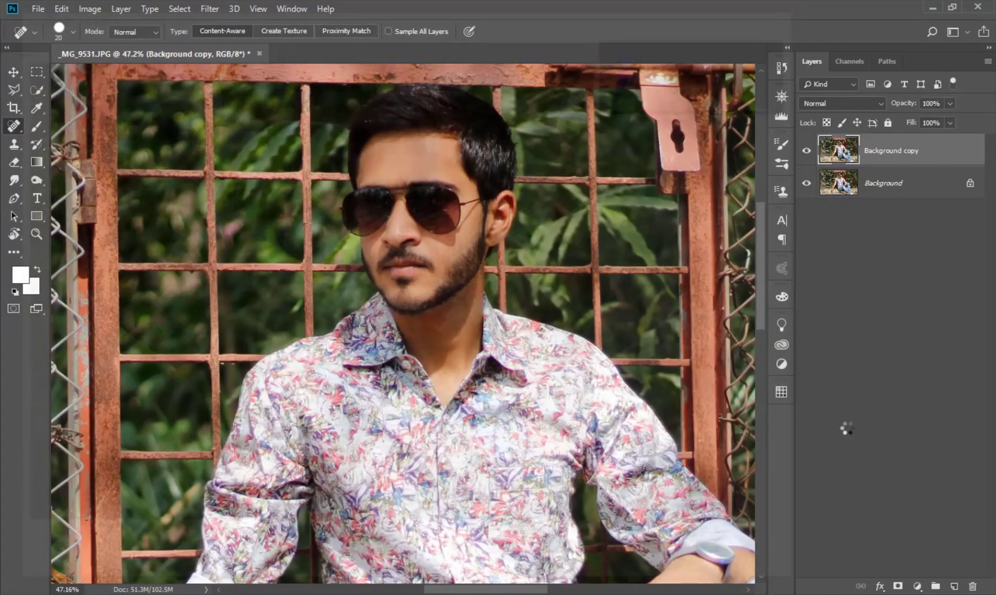
Toggle the retouched copy off and back on to compare it with the original.
scroll(665, 239, down, 2)
scroll(678, 231, down, 2)
scroll(716, 208, down, 2)
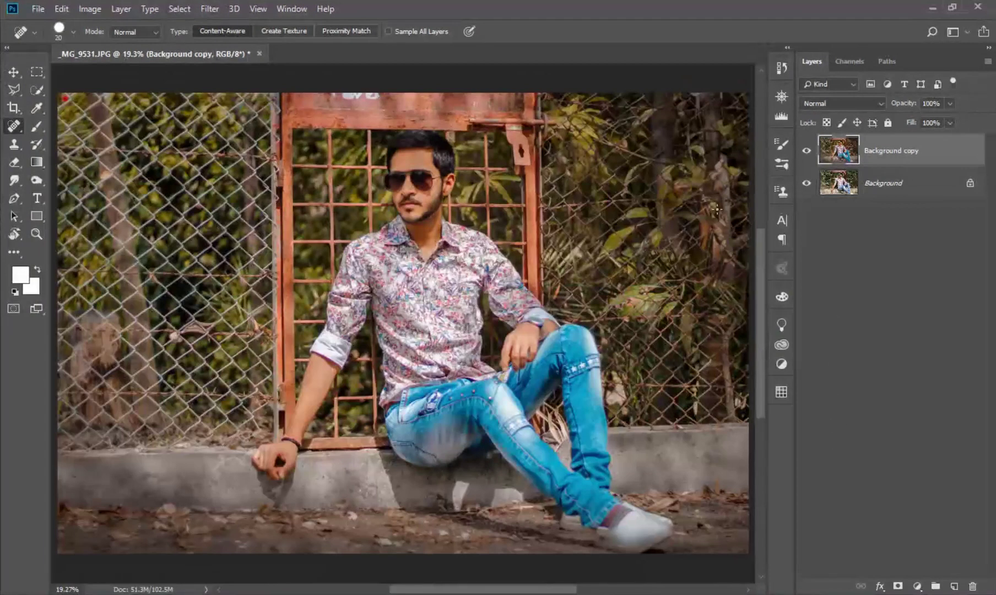
click(806, 151)
click(806, 151)
scroll(452, 204, down, 1)
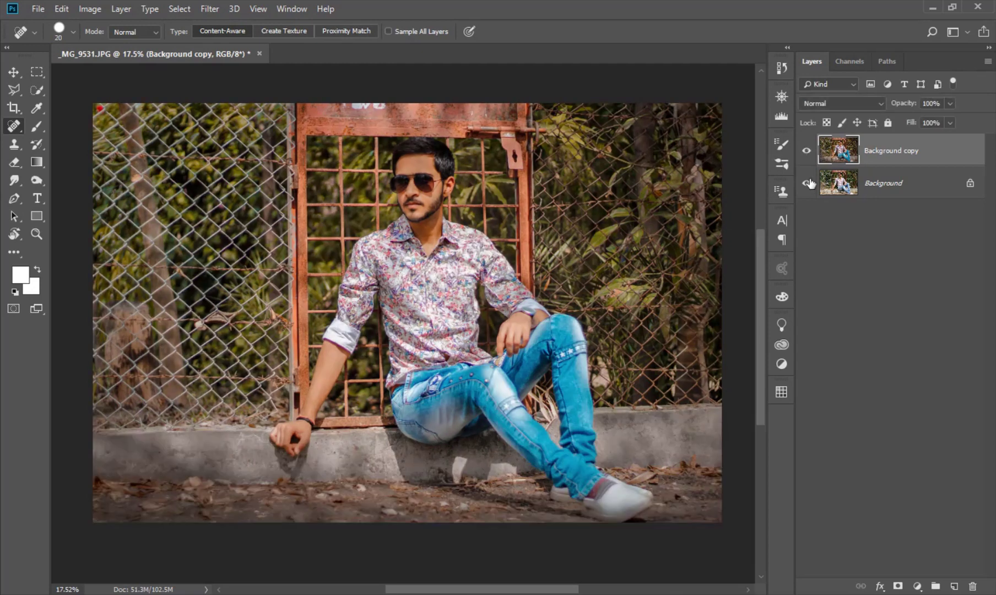
Add a Selective Color adjustment layer with Black in the Yellows reduced to -64.
click(916, 588)
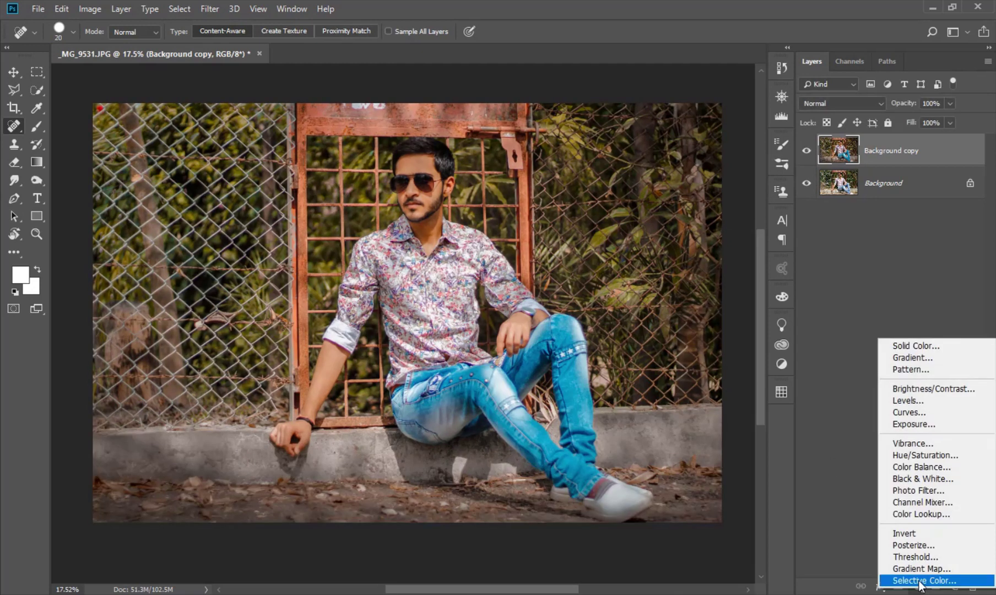
click(909, 581)
click(641, 232)
click(625, 251)
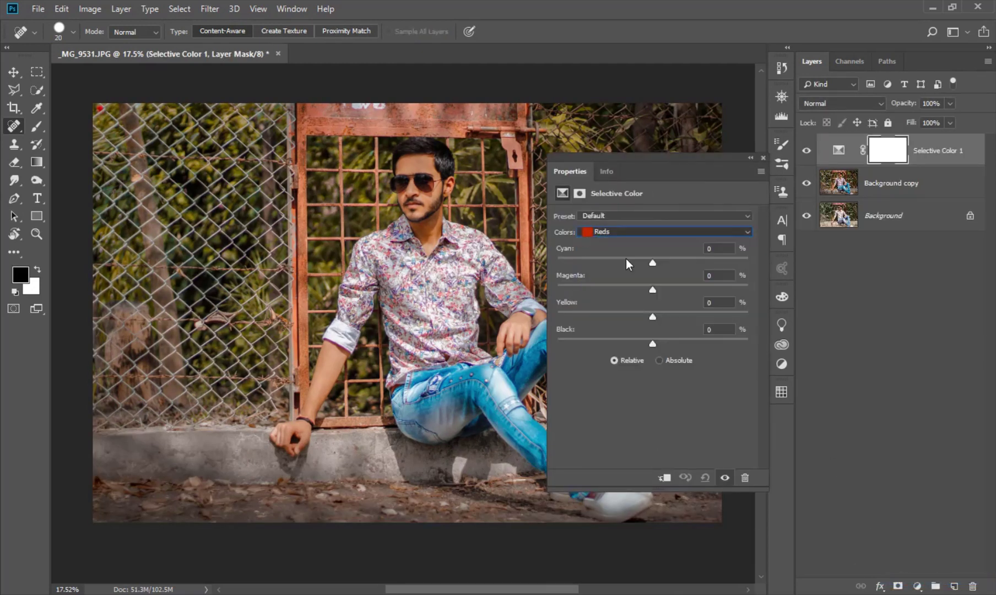
drag(653, 343, 600, 351)
click(764, 158)
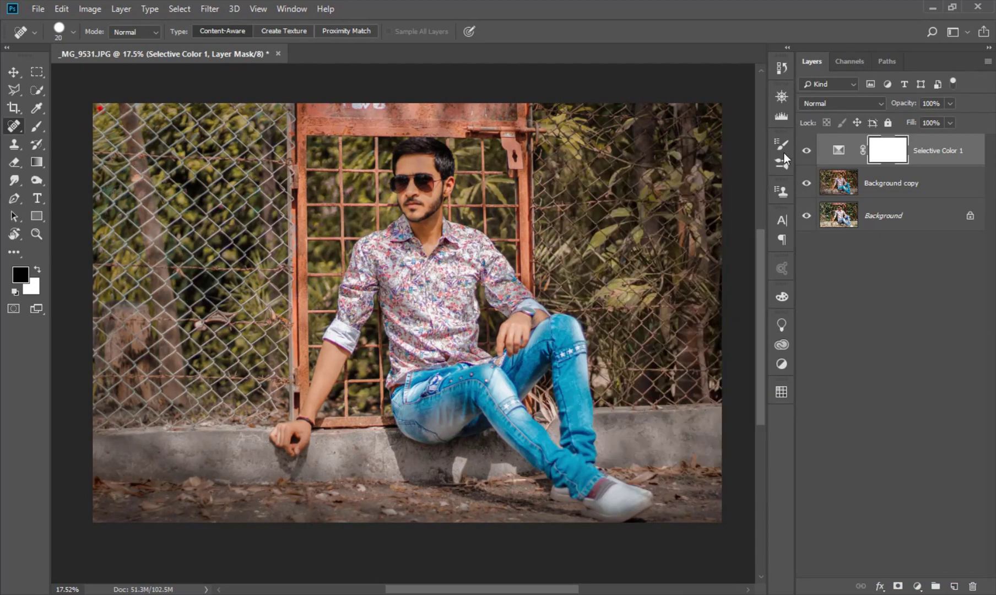
Invert the Selective Color mask to black with Ctrl+I, after loading and subtracting its selection.
right_click(888, 152)
click(895, 233)
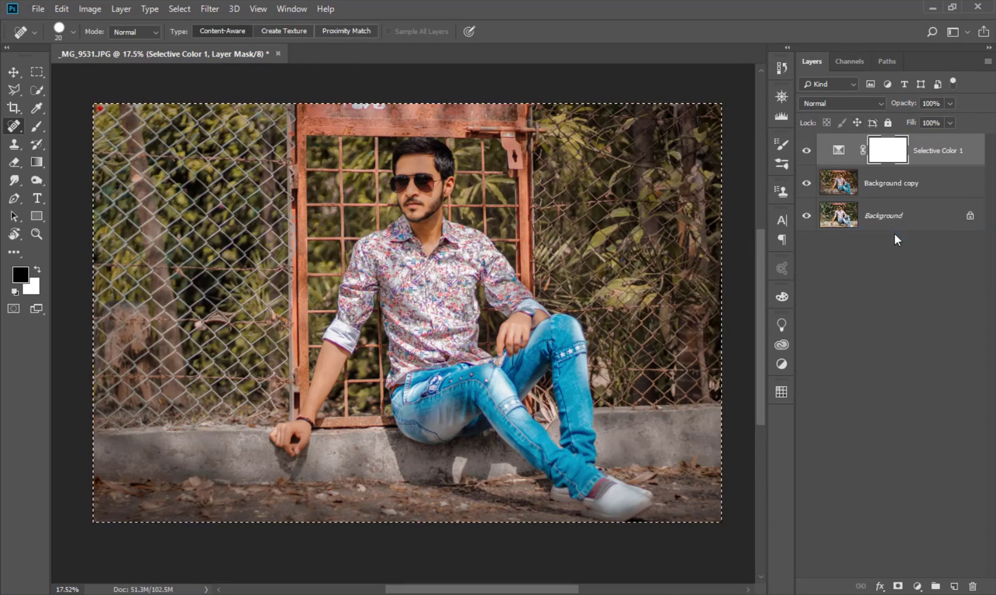
key(ctrl+s)
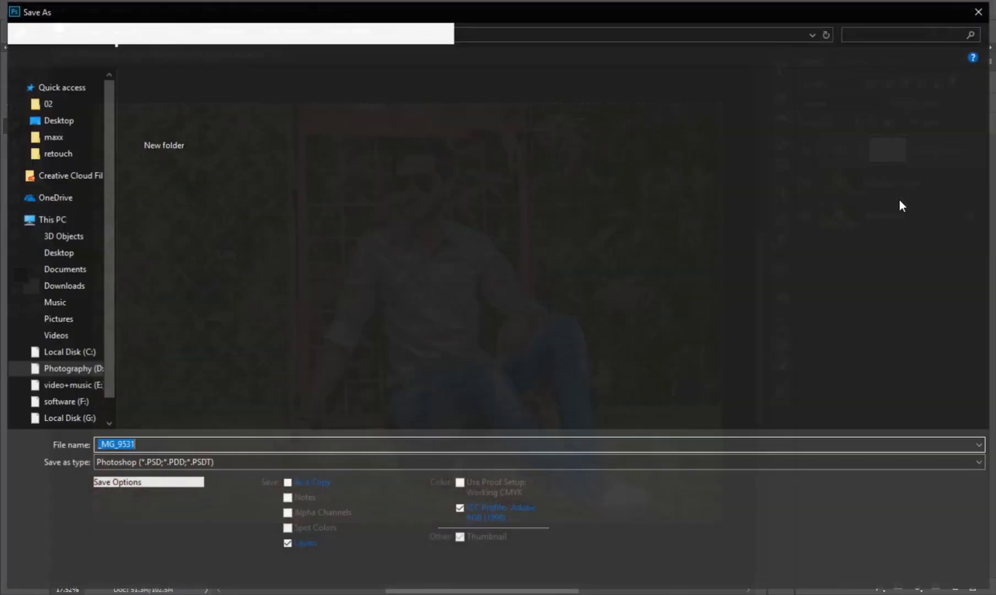
click(954, 573)
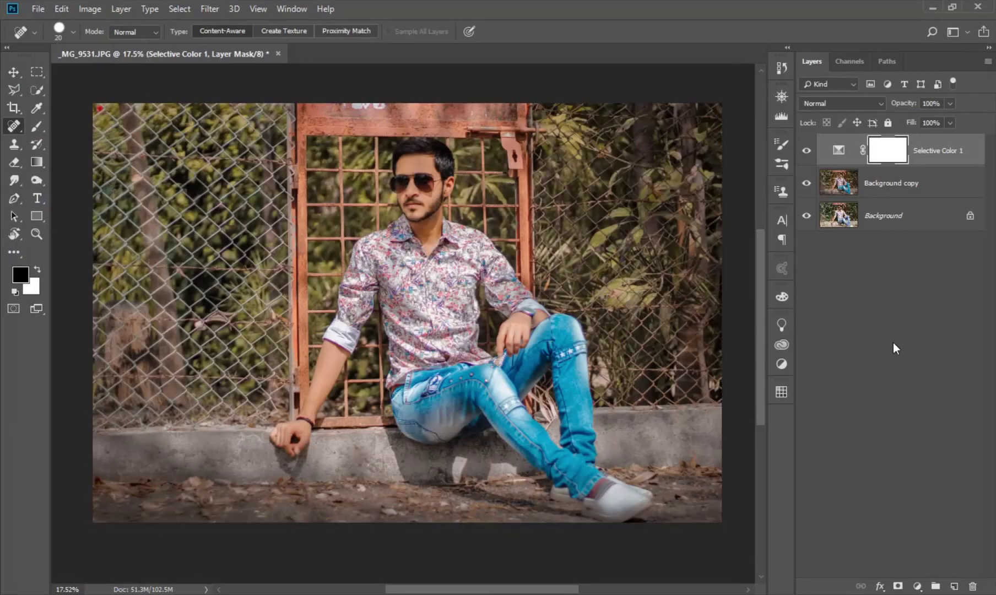
right_click(886, 160)
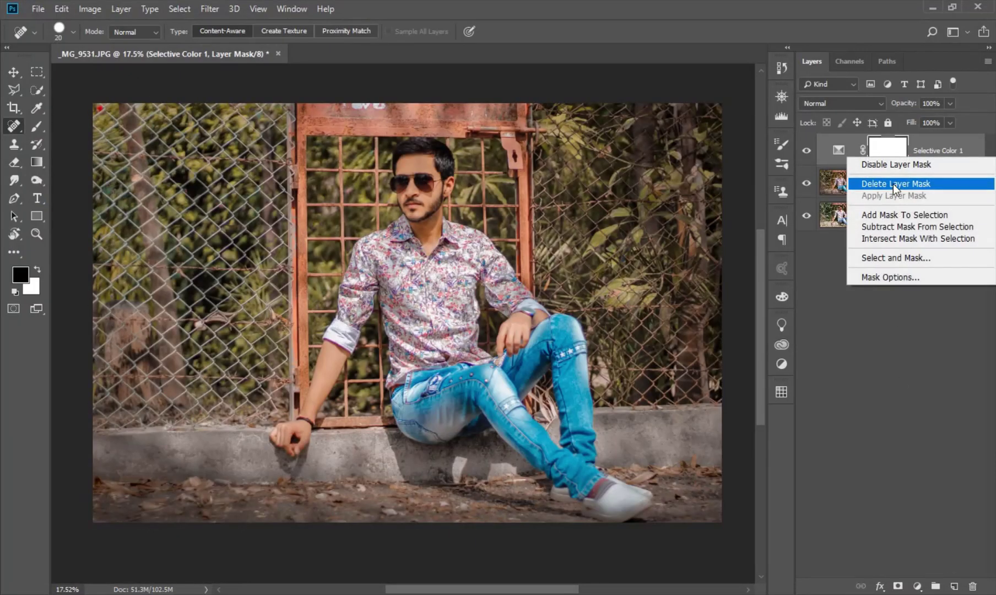
click(904, 226)
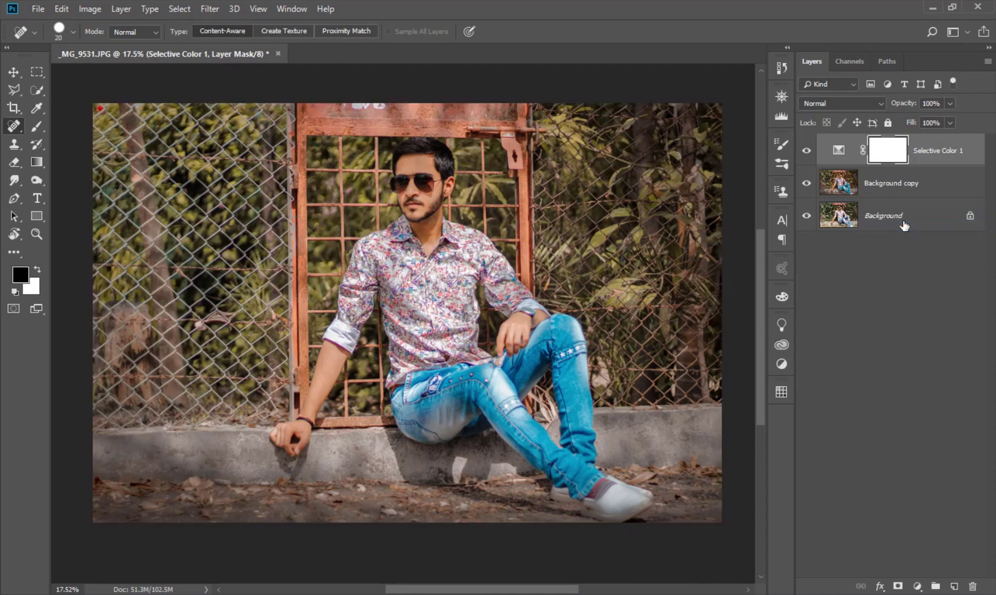
key(ctrl+i)
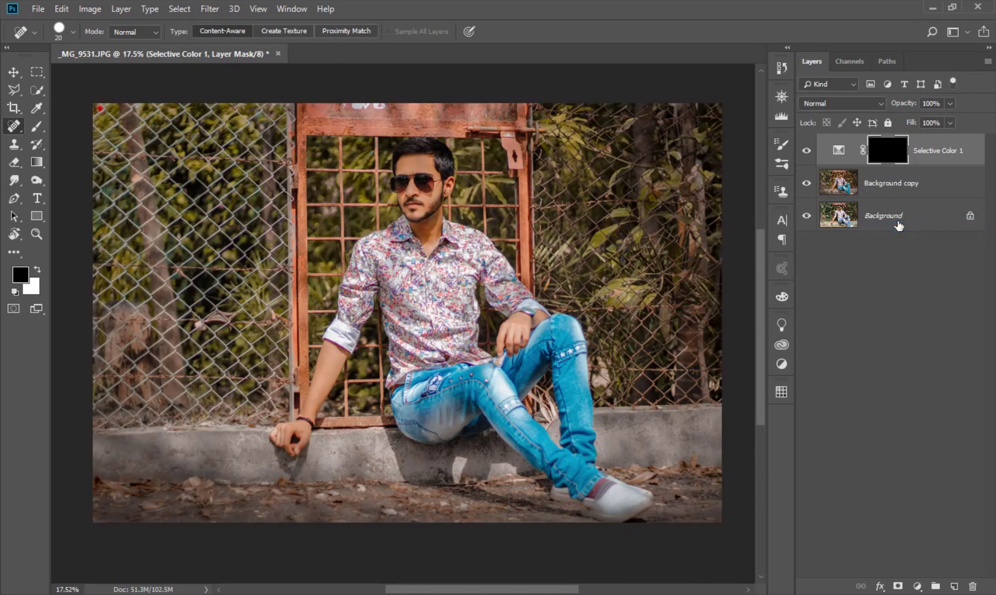
click(43, 124)
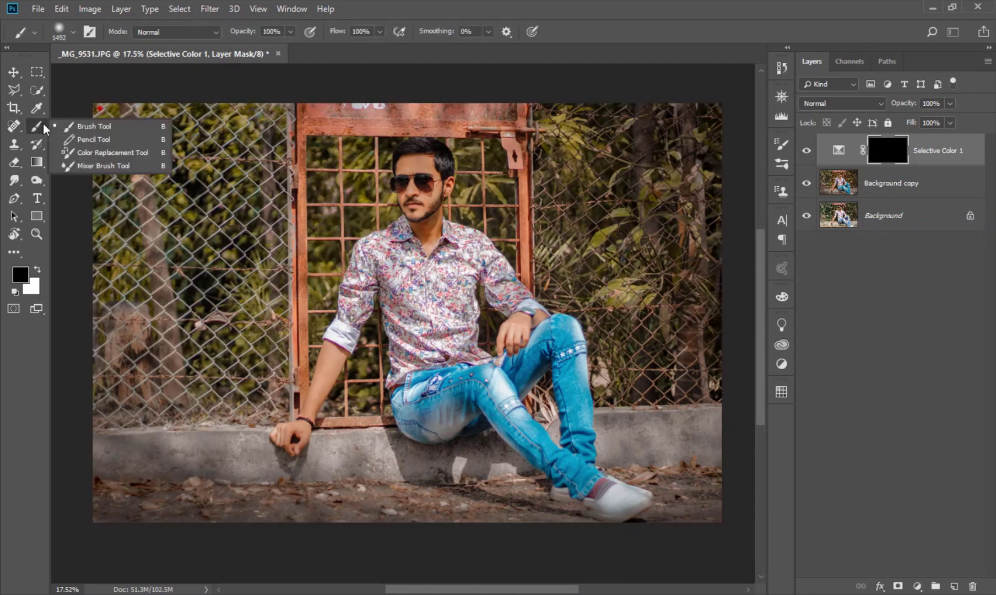
Fill the Selective Color mask black with the Paint Bucket to hide the adjustment.
click(92, 126)
key(ctrl+i)
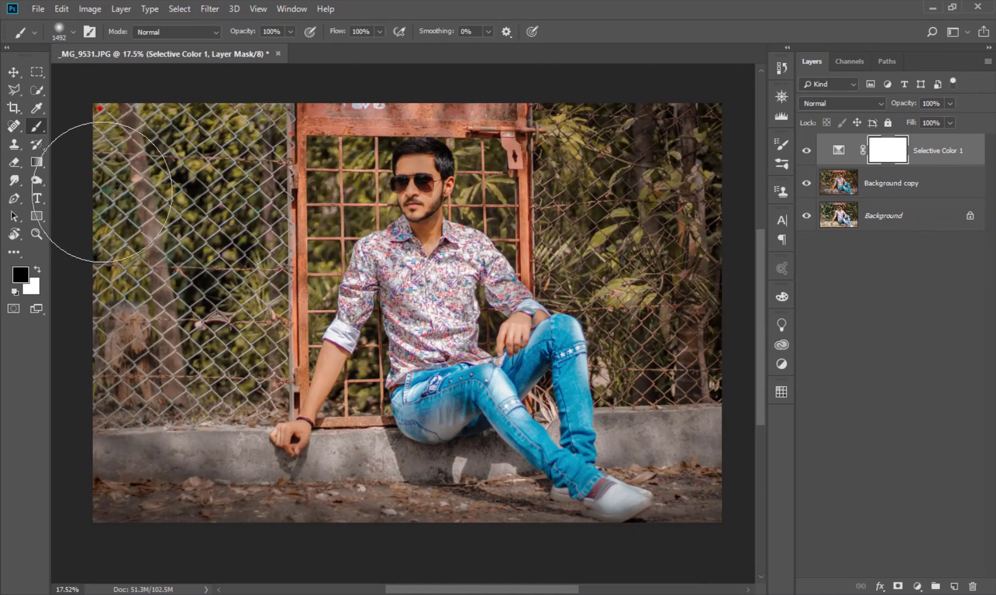
click(38, 164)
click(74, 178)
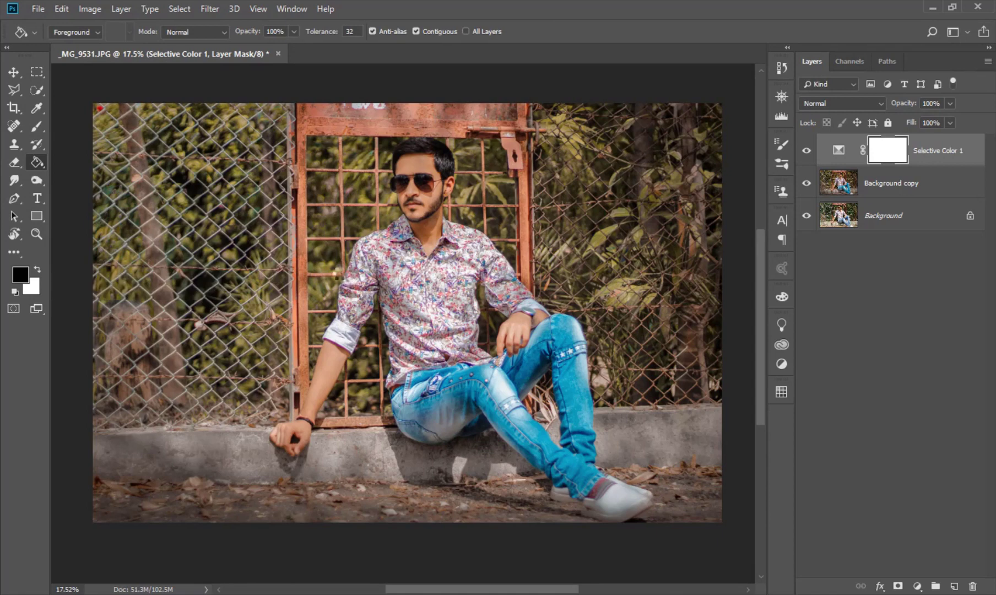
click(653, 264)
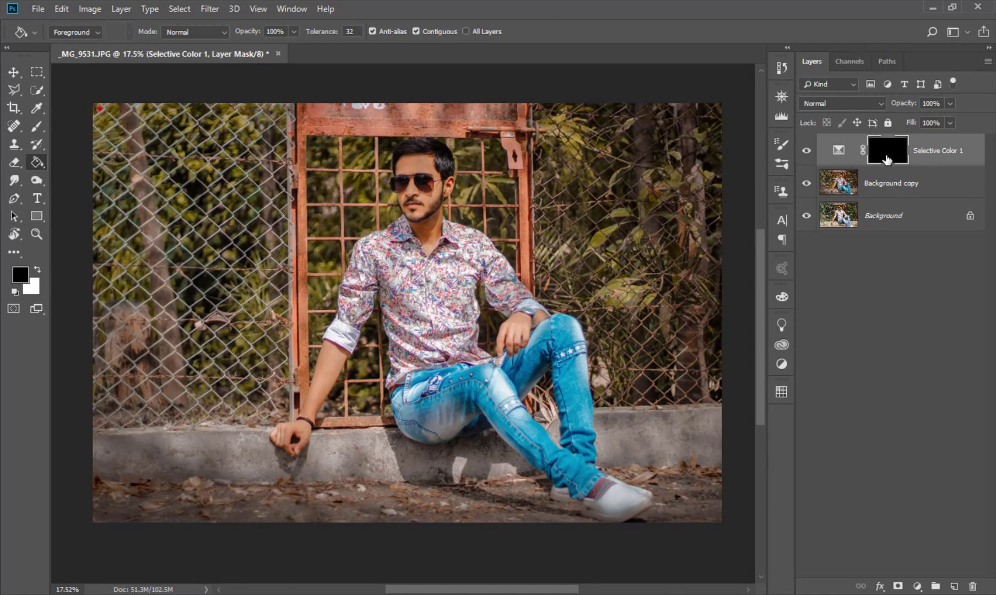
click(35, 130)
Paint the adjustment onto a face skin patch, the neck and the jaw with a small brush.
right_click(500, 160)
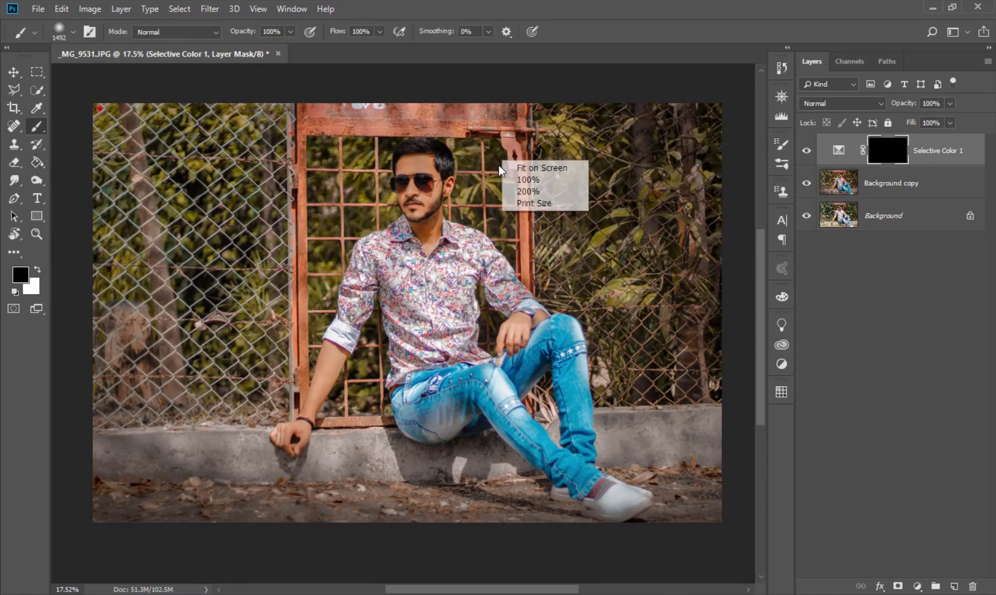
scroll(436, 187, up, 3)
scroll(435, 170, up, 3)
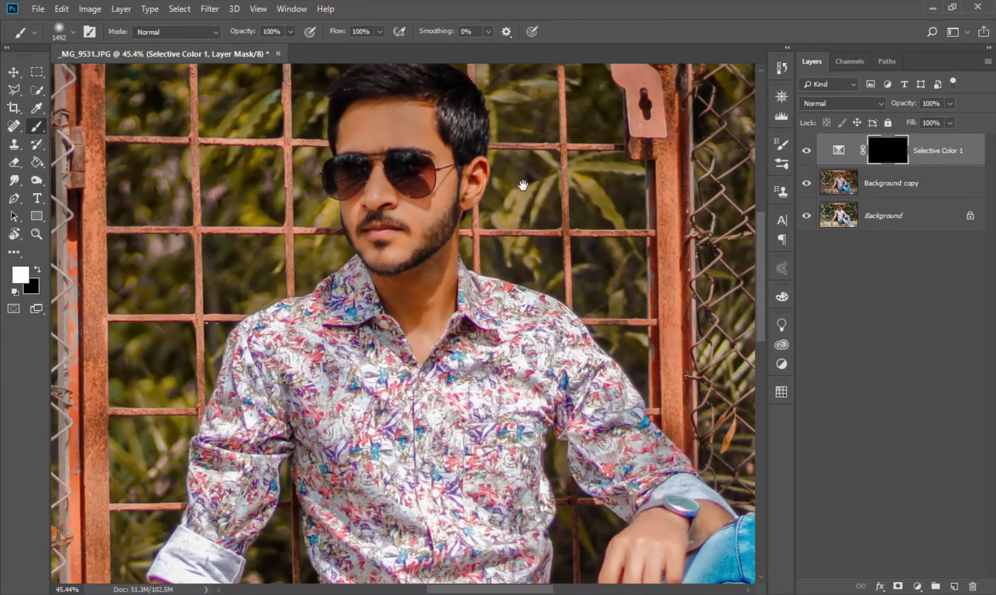
scroll(398, 176, up, 1)
key(bracketleft)
key(bracketleft)
key(bracketleft)
key(bracketleft)
key(bracketleft)
key(bracketleft)
scroll(393, 142, up, 2)
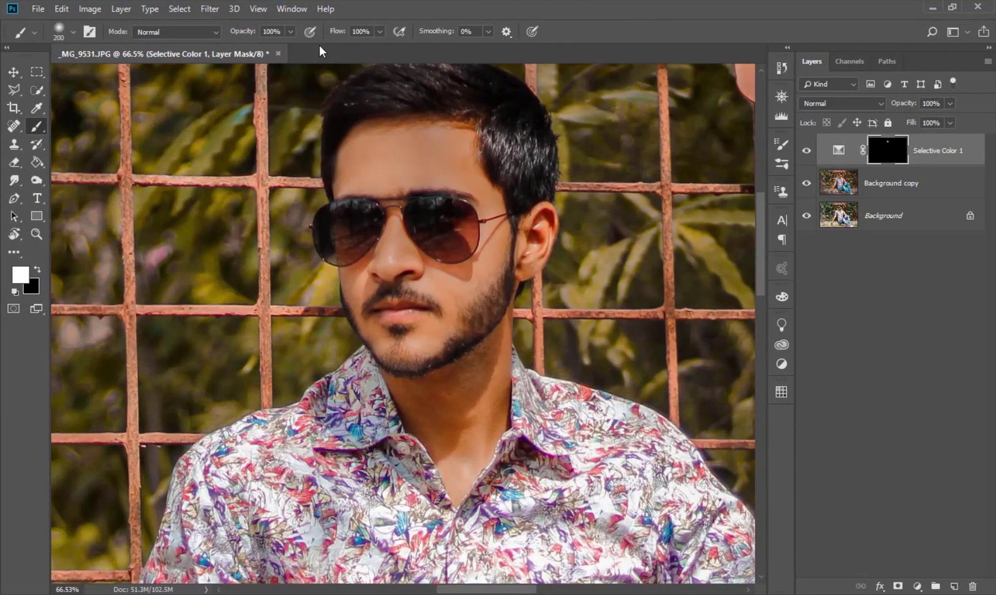
key(bracketleft)
key(bracketleft)
key(bracketleft)
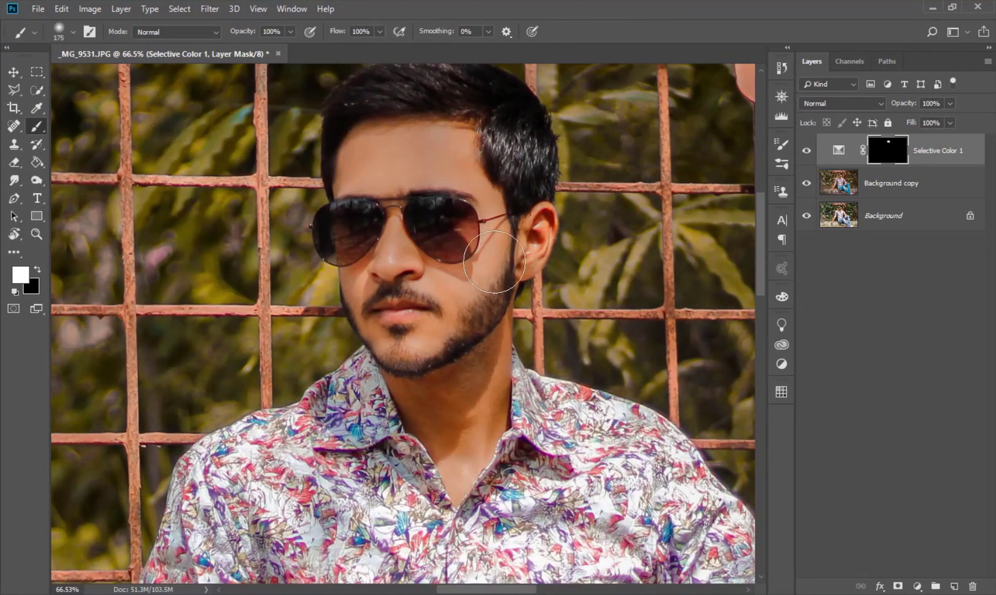
drag(495, 221, 537, 231)
key(bracketright)
drag(479, 286, 434, 408)
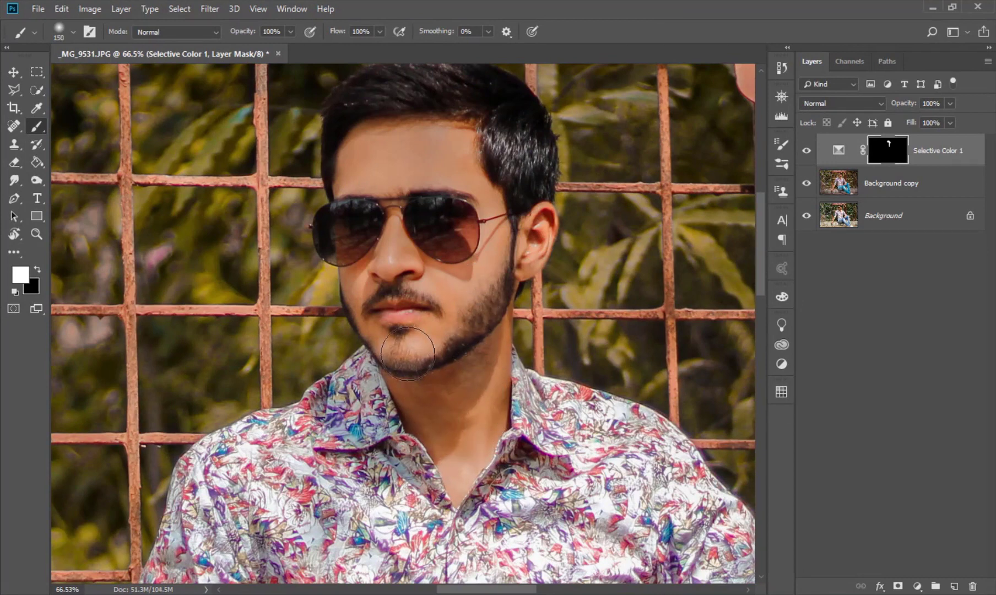
key(bracketright)
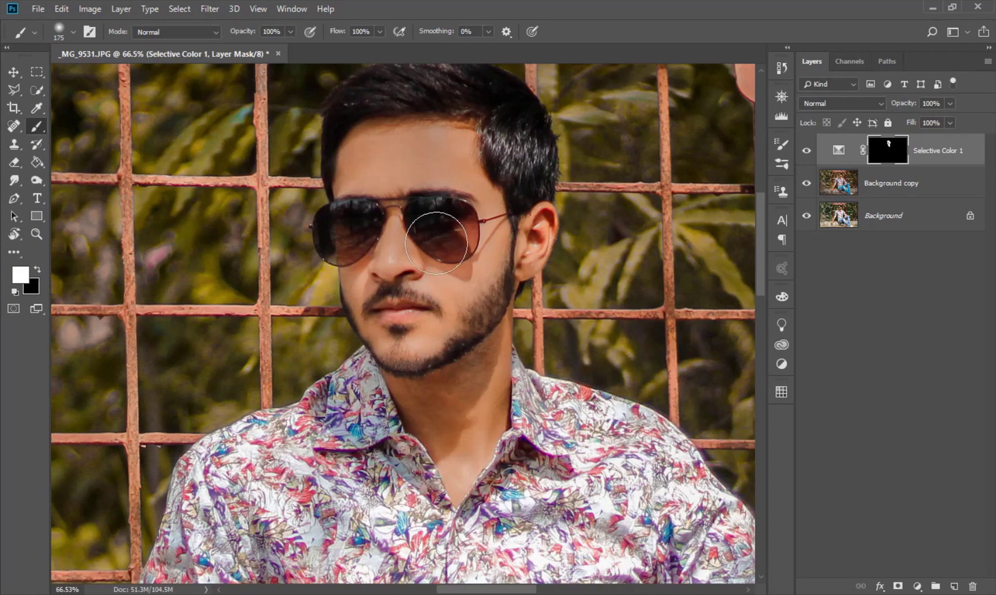
Paint the adjustment onto the forearm from below the cuff down to the wrist.
scroll(374, 166, down, 2)
scroll(373, 361, down, 5)
drag(372, 361, 617, 132)
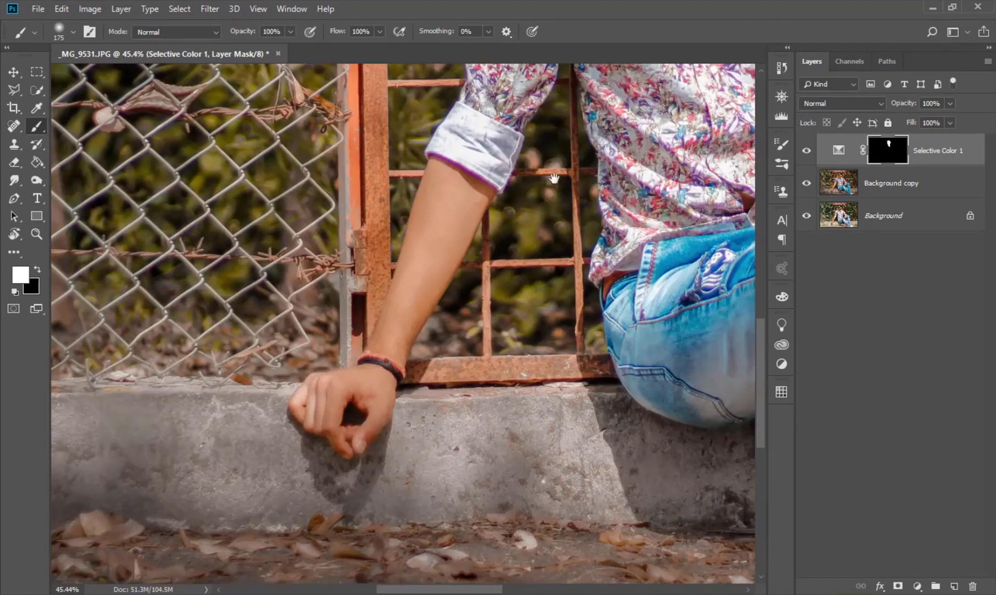
scroll(414, 180, up, 2)
key(bracketleft)
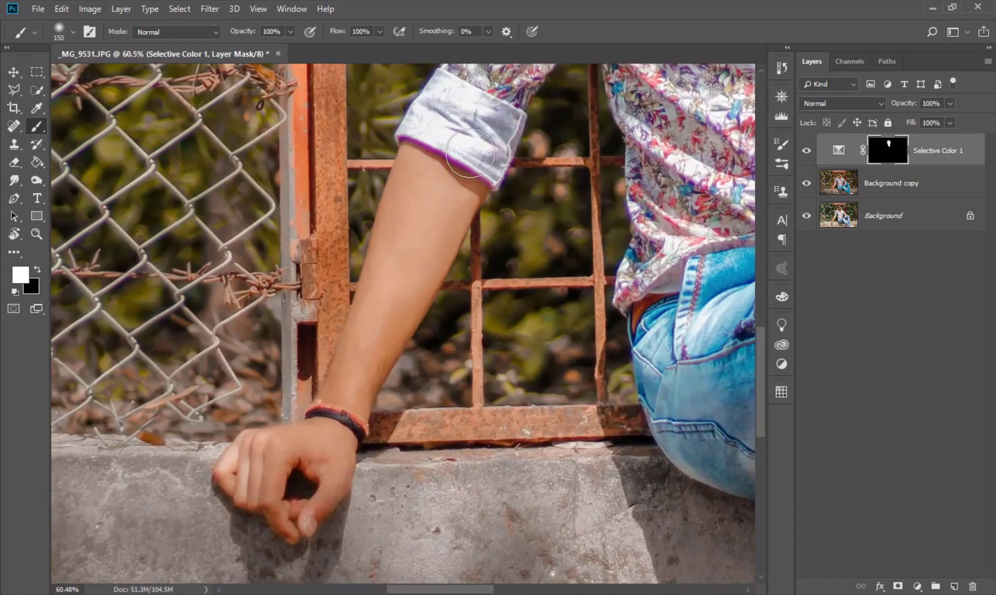
drag(470, 154, 479, 187)
scroll(389, 270, down, 5)
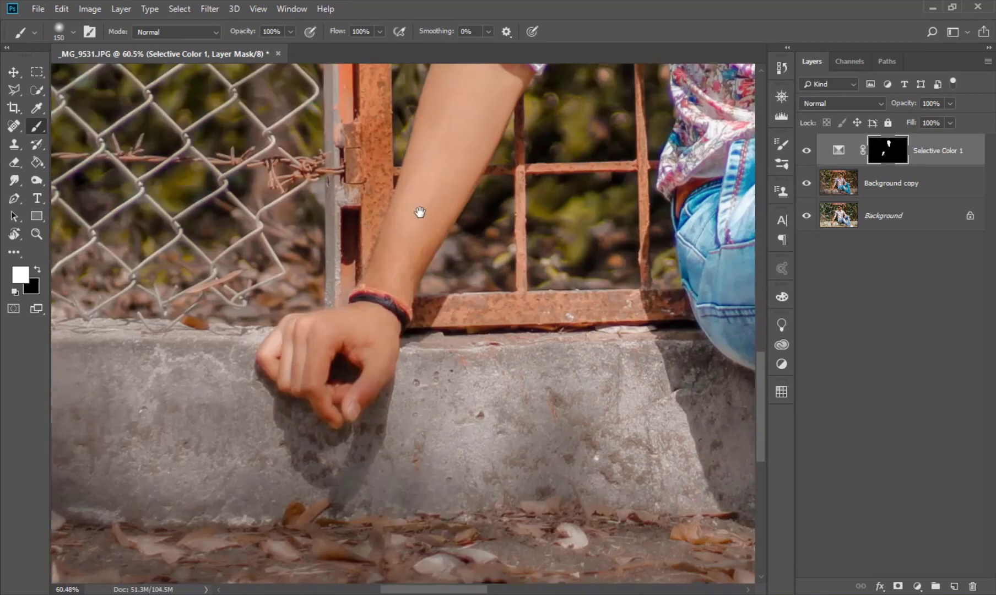
drag(422, 211, 333, 312)
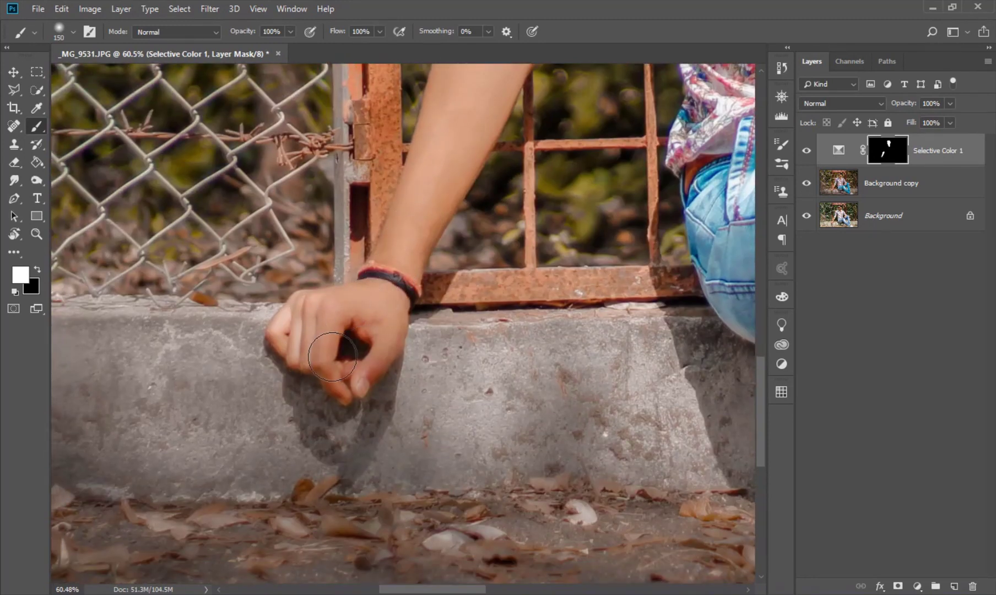
Paint the adjustment onto the hand near the watch and compare with it toggled.
scroll(440, 307, down, 2)
drag(586, 256, 127, 397)
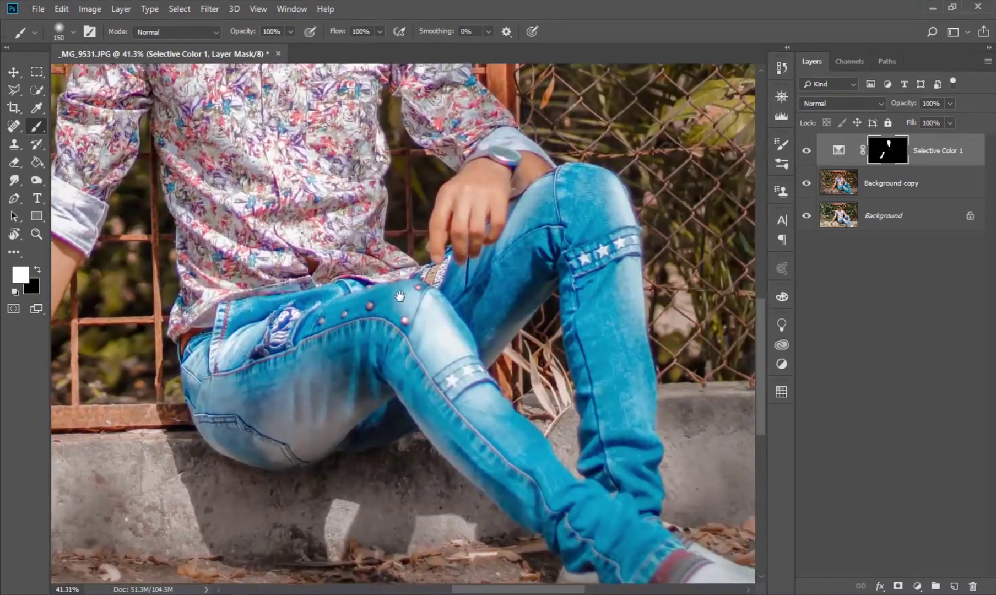
scroll(478, 182, up, 2)
drag(521, 162, 557, 176)
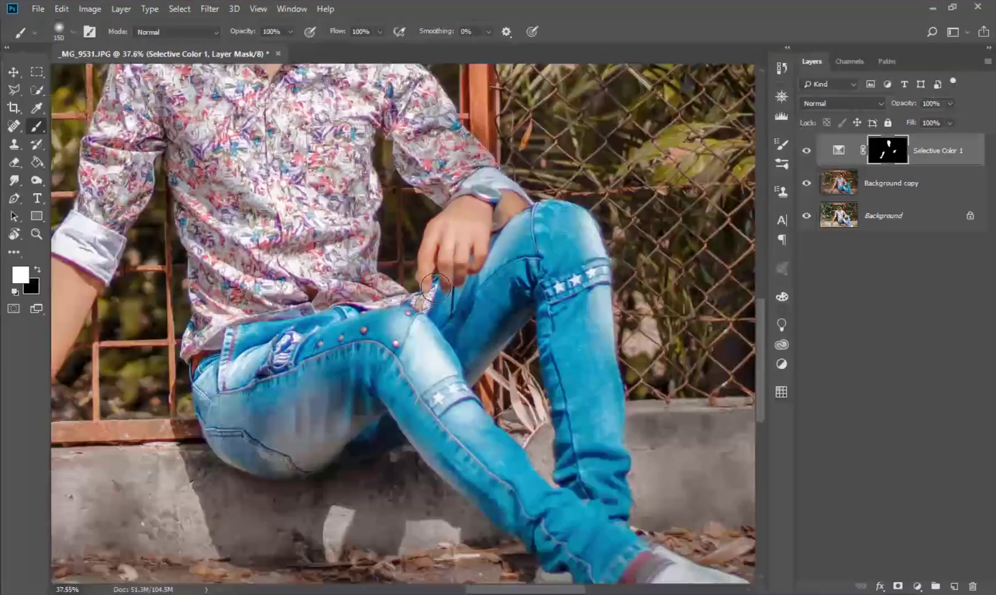
scroll(397, 264, down, 2)
drag(386, 386, 378, 238)
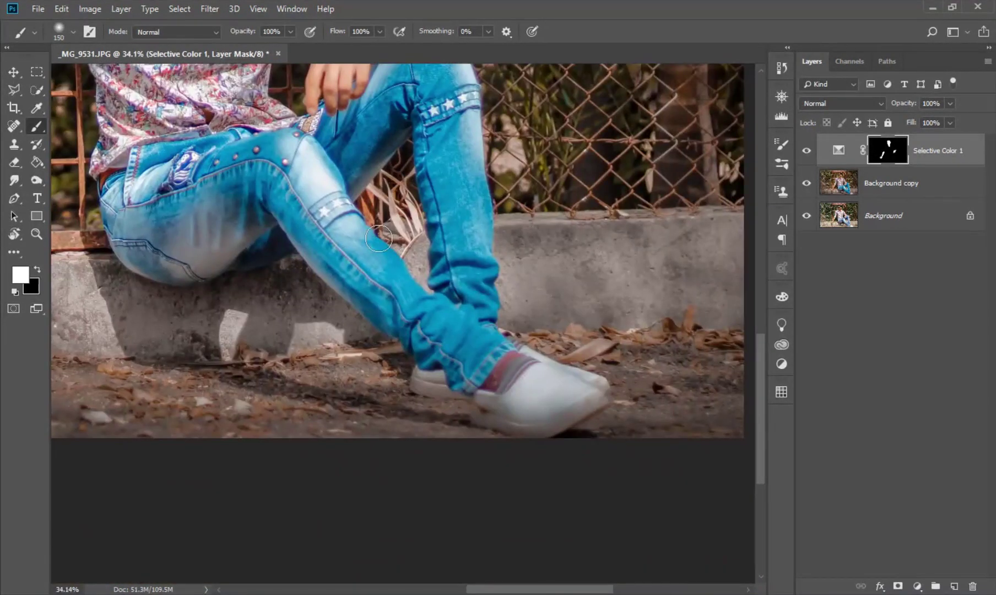
scroll(379, 238, down, 1)
scroll(676, 209, down, 2)
click(806, 151)
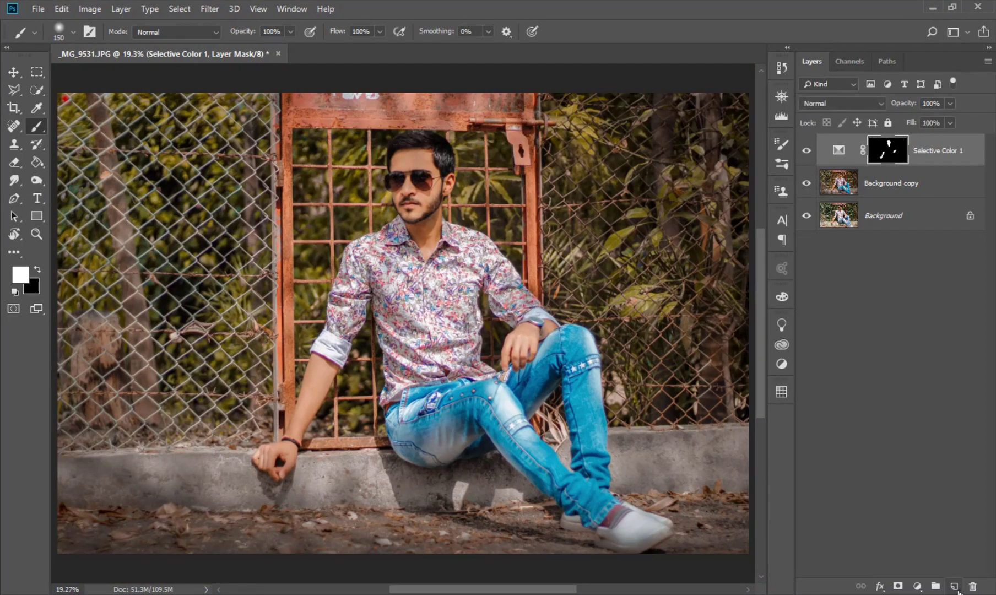
Add a new Layer 1, fill it with 50% gray, and set its blend mode to Overlay.
click(955, 587)
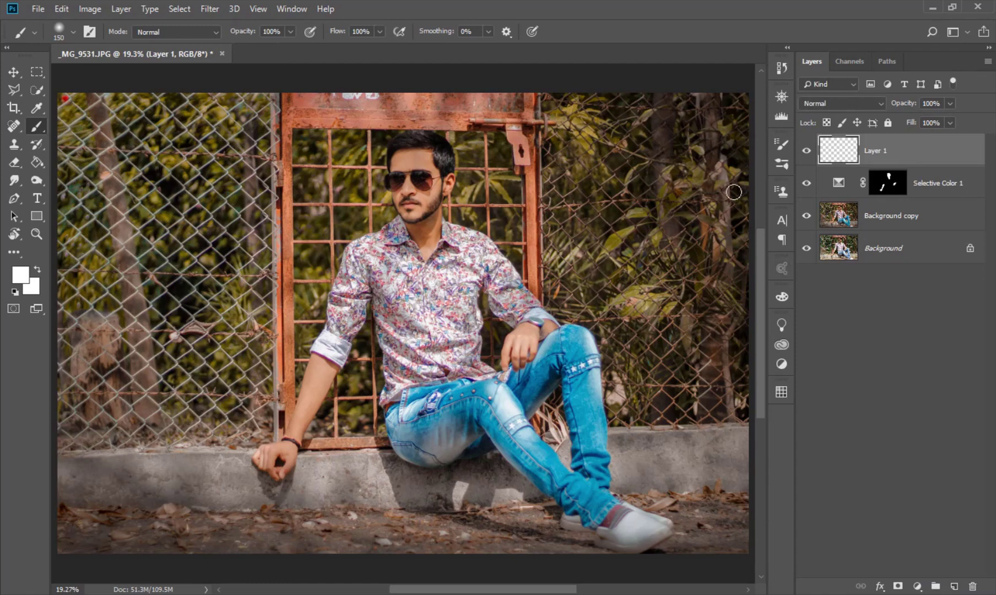
click(89, 9)
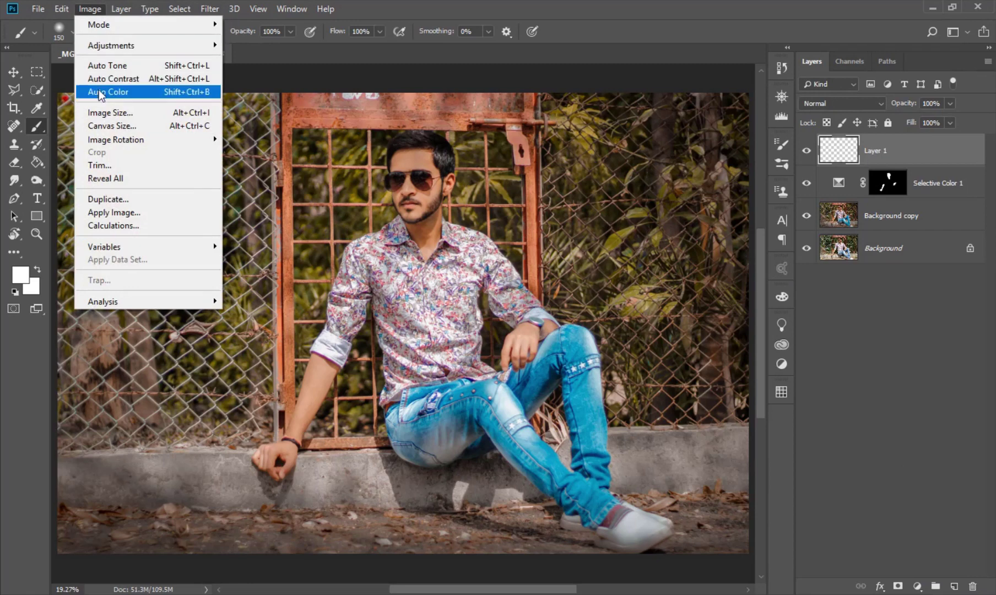
click(87, 9)
click(71, 225)
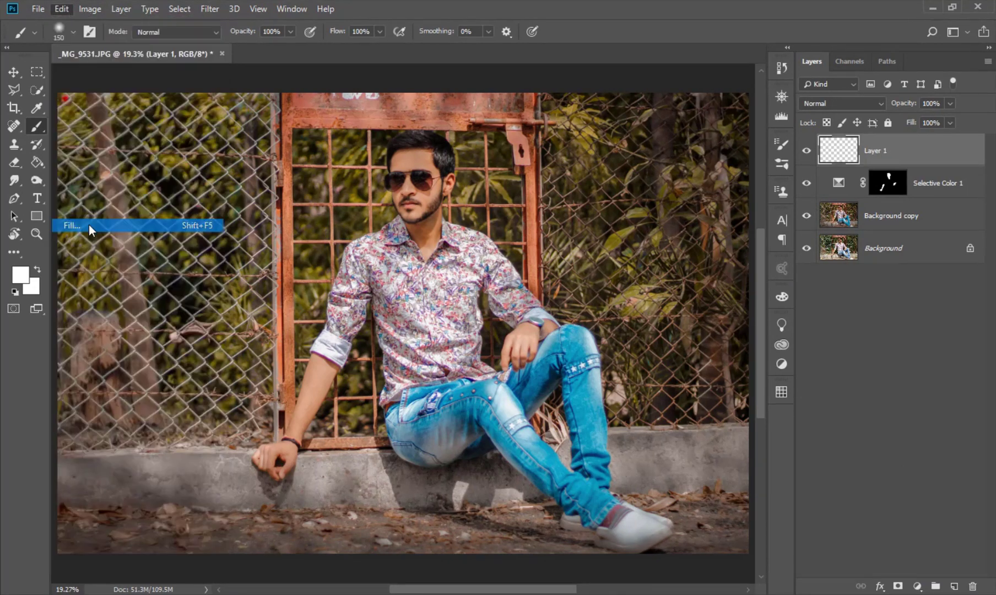
click(583, 155)
key(b)
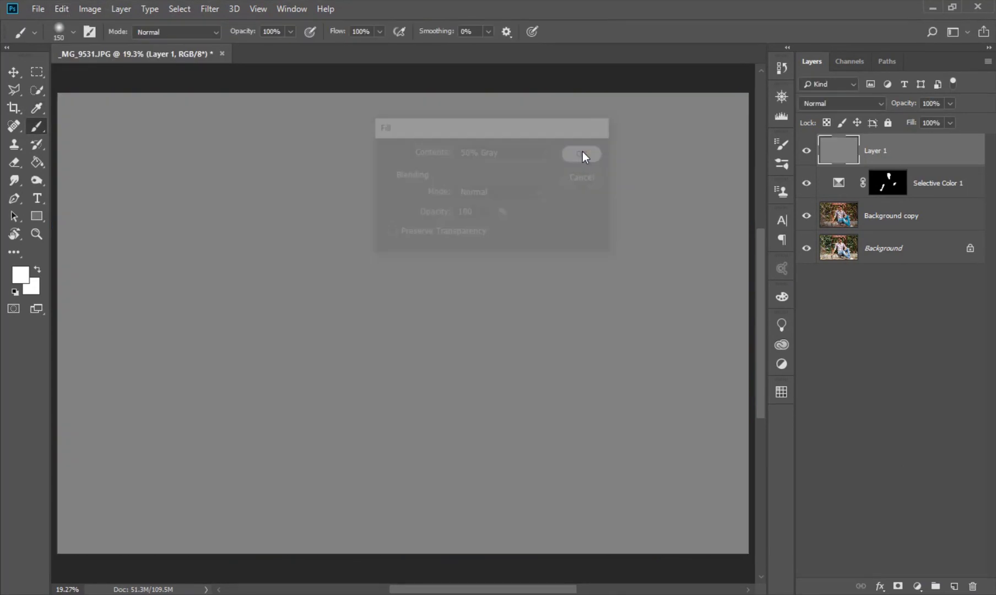
click(834, 101)
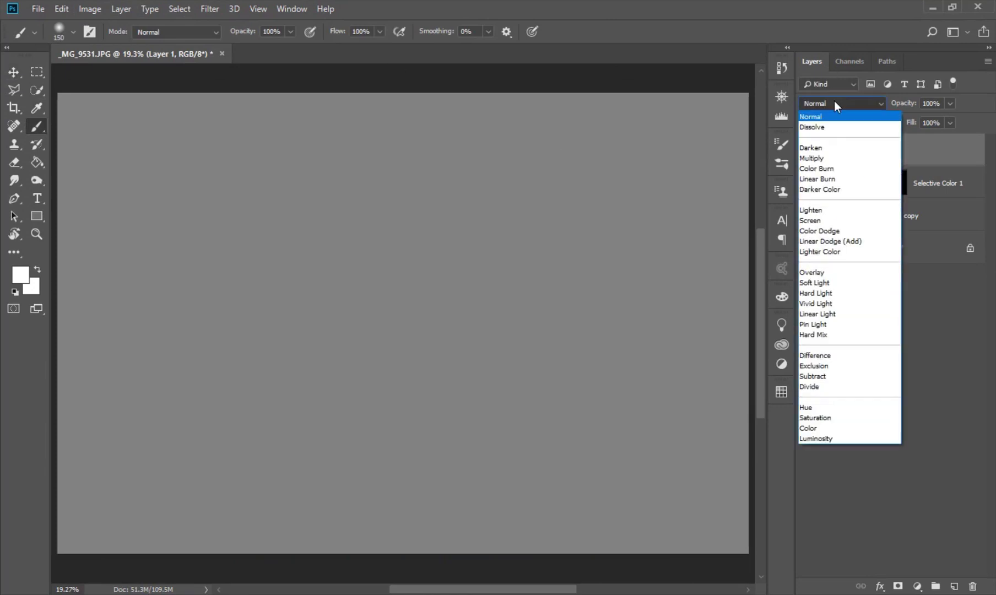
click(845, 273)
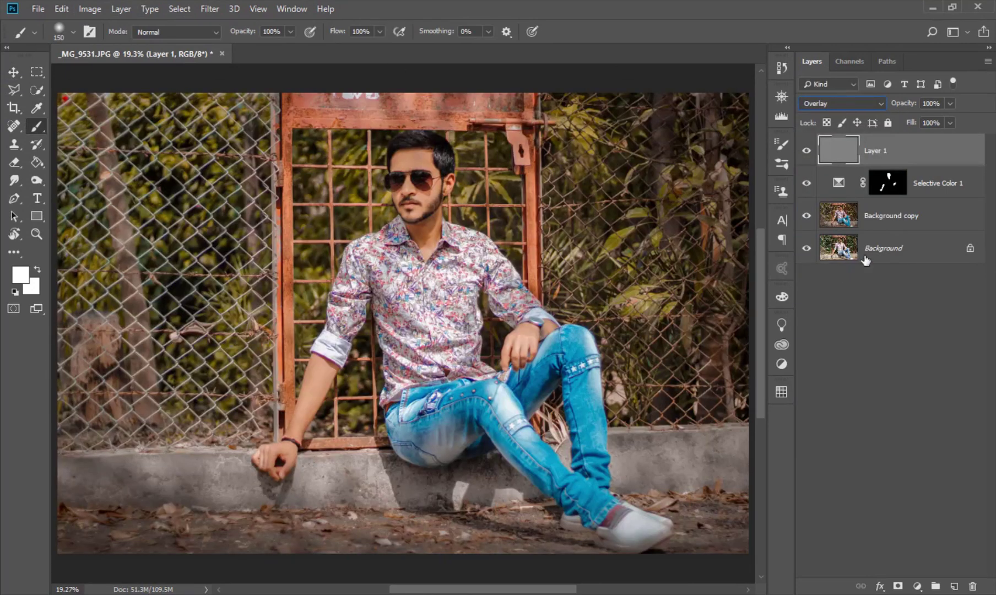
Select the Dodge tool and size its brush down for detail work on the face.
click(39, 177)
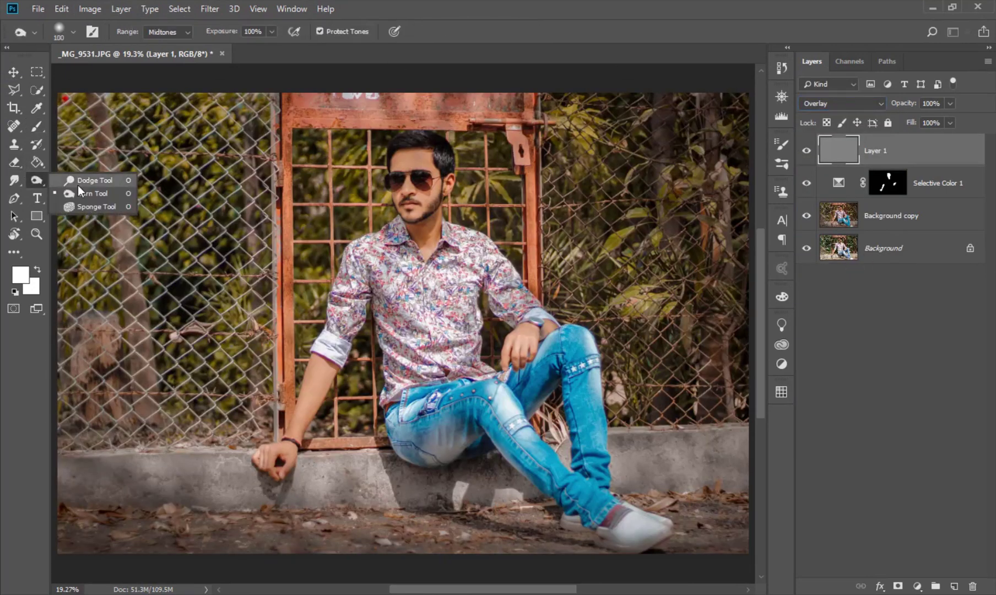
click(37, 161)
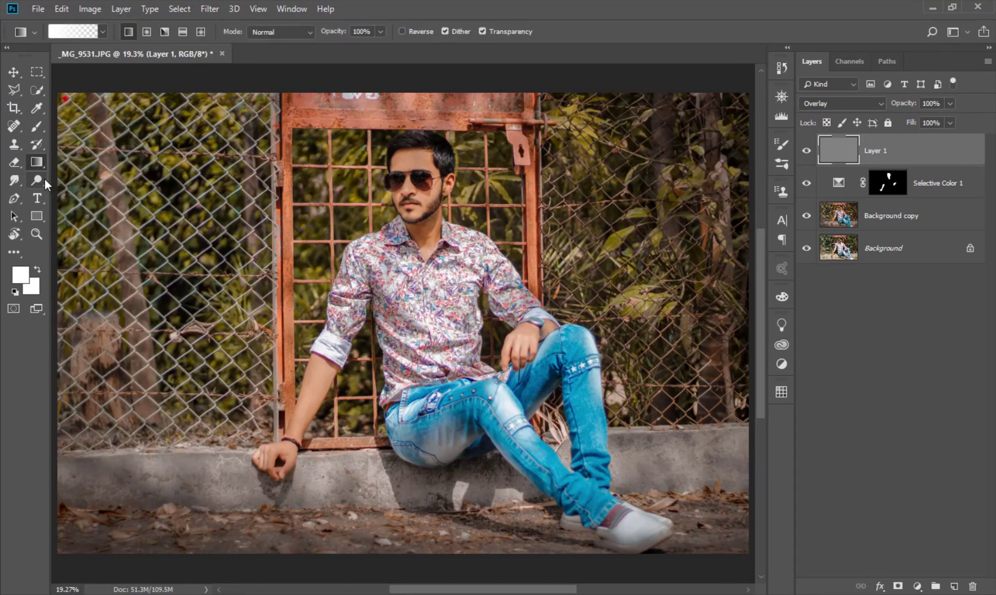
click(45, 179)
scroll(448, 205, up, 3)
scroll(448, 205, up, 2)
key(bracketright)
key(bracketright)
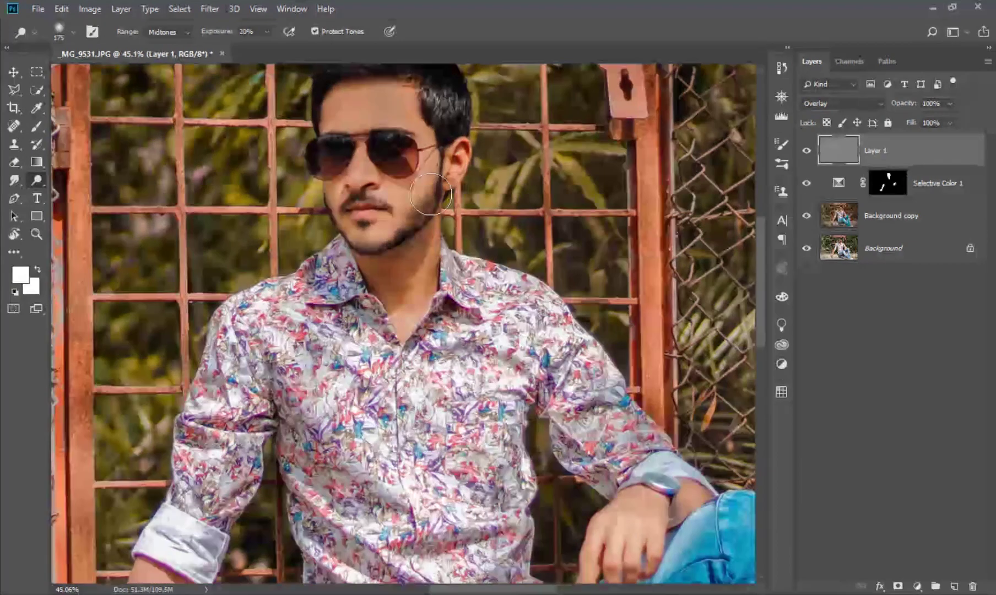
scroll(419, 110, up, 3)
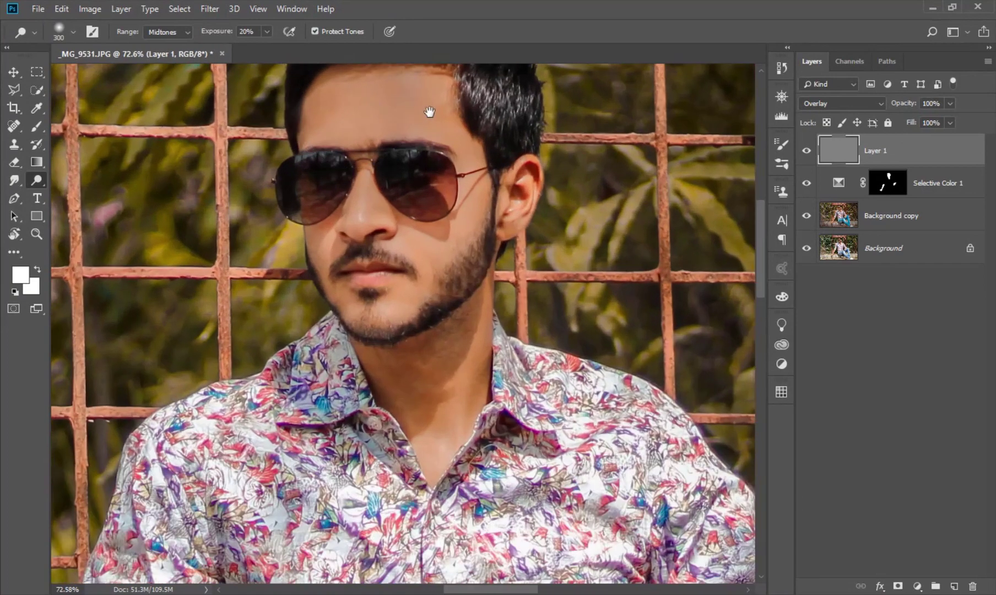
key(bracketleft)
key(bracketleft)
key(bracketleft)
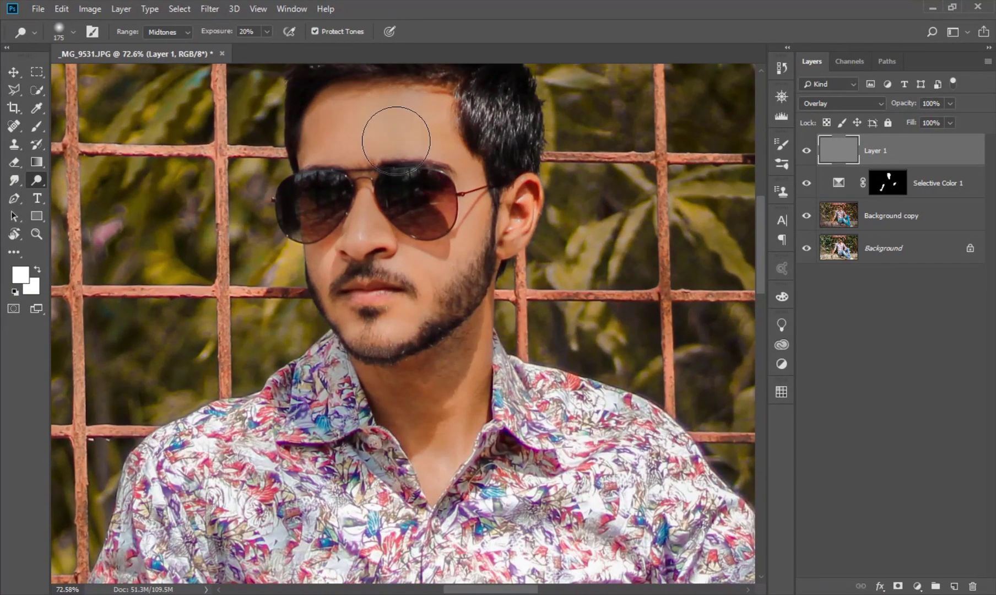
scroll(416, 166, up, 2)
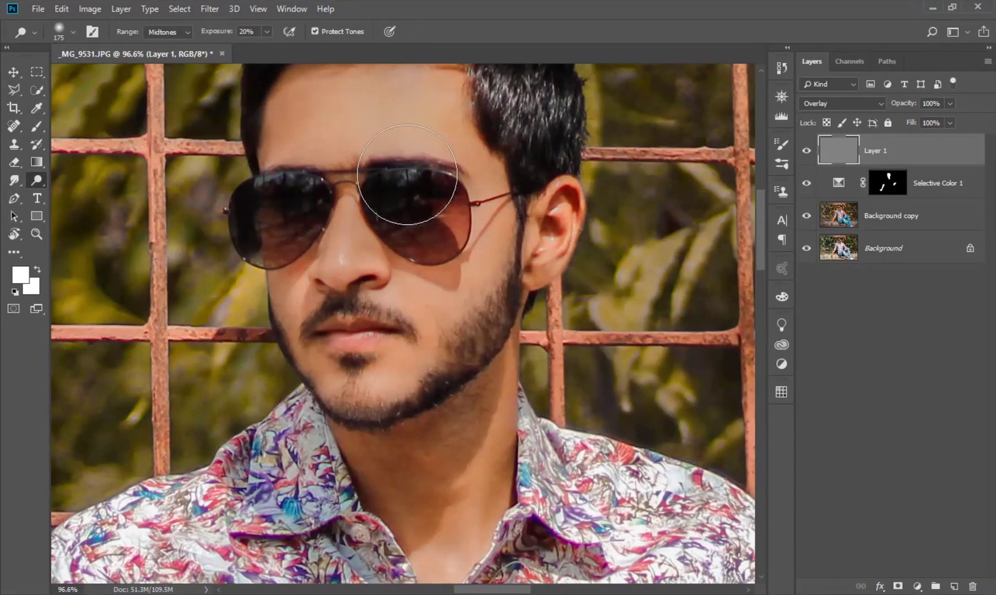
scroll(406, 171, up, 2)
key(bracketleft)
key(bracketleft)
key(bracketleft)
Dodge the nose bridge toward the tip and the cheek beside the nostril.
key(bracketleft)
key(bracketleft)
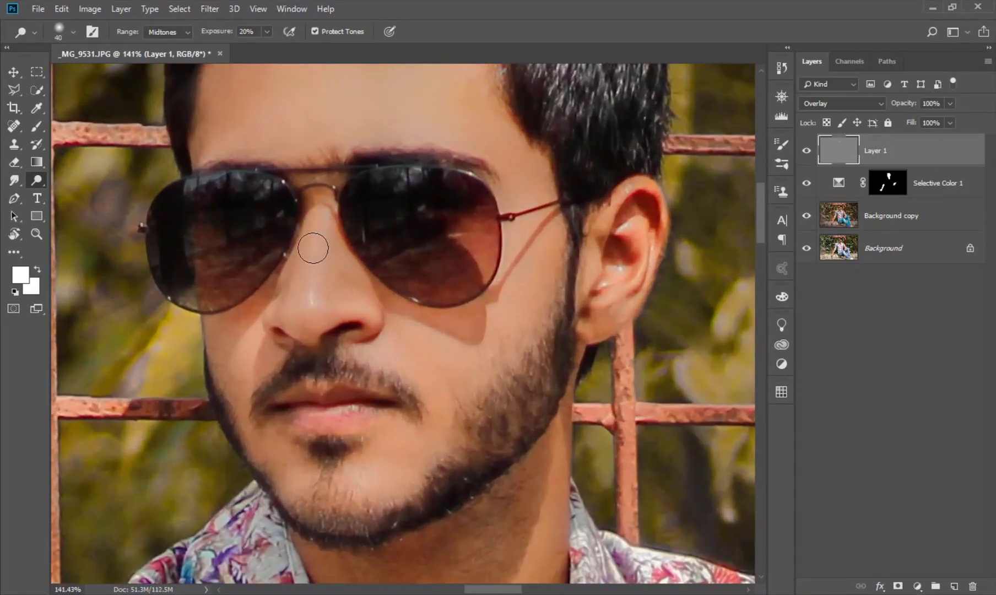
drag(321, 218, 318, 274)
key(bracketleft)
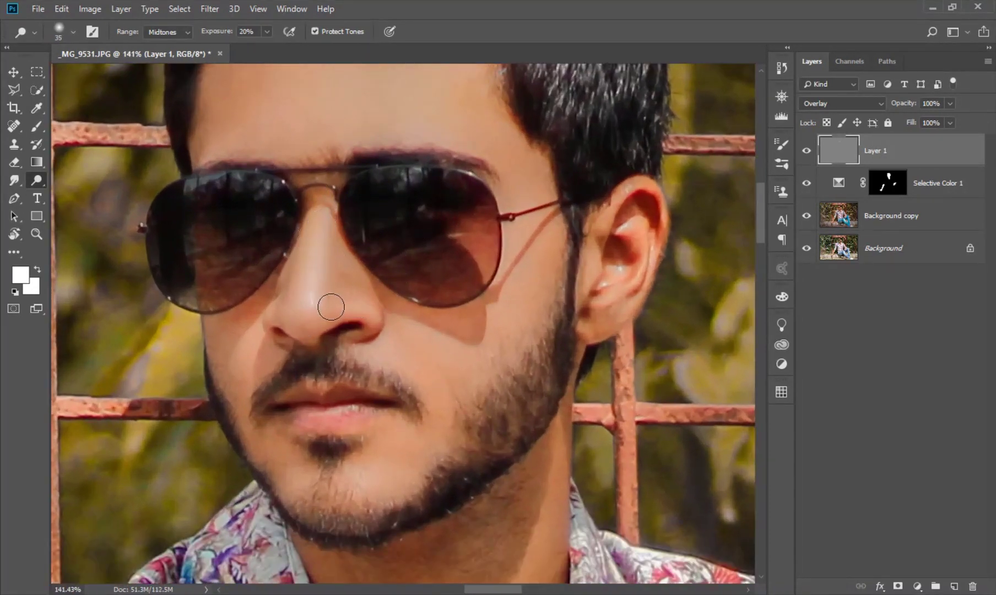
drag(281, 348, 240, 344)
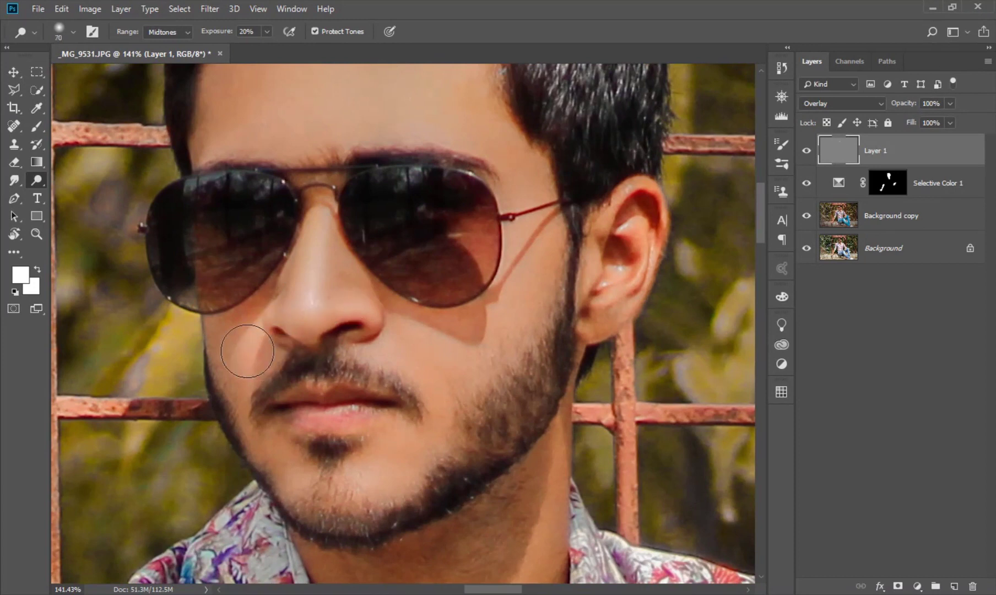
key(bracketright)
key(bracketright)
key(bracketright)
key(bracketright)
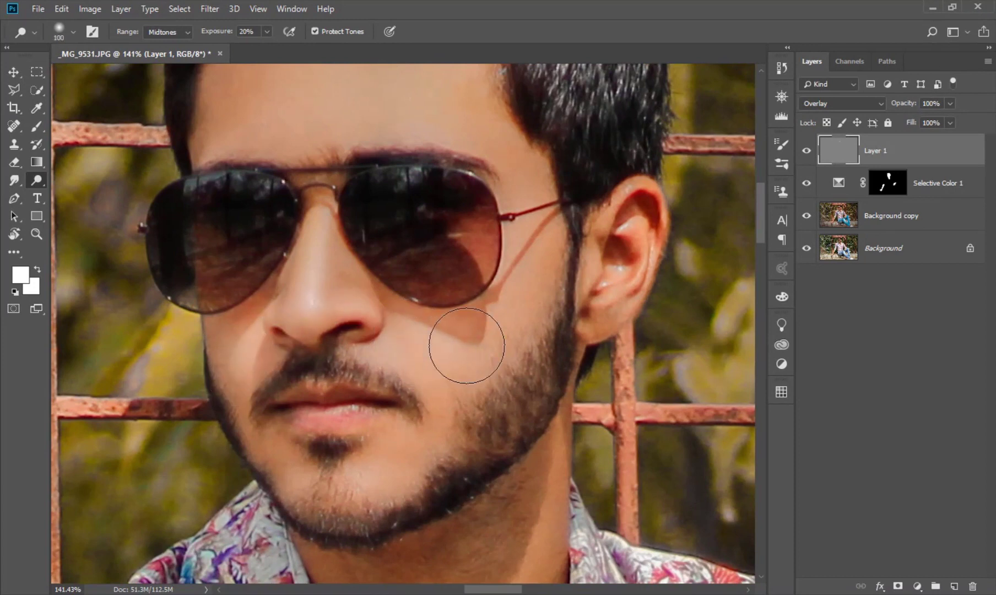
scroll(460, 104, down, 3)
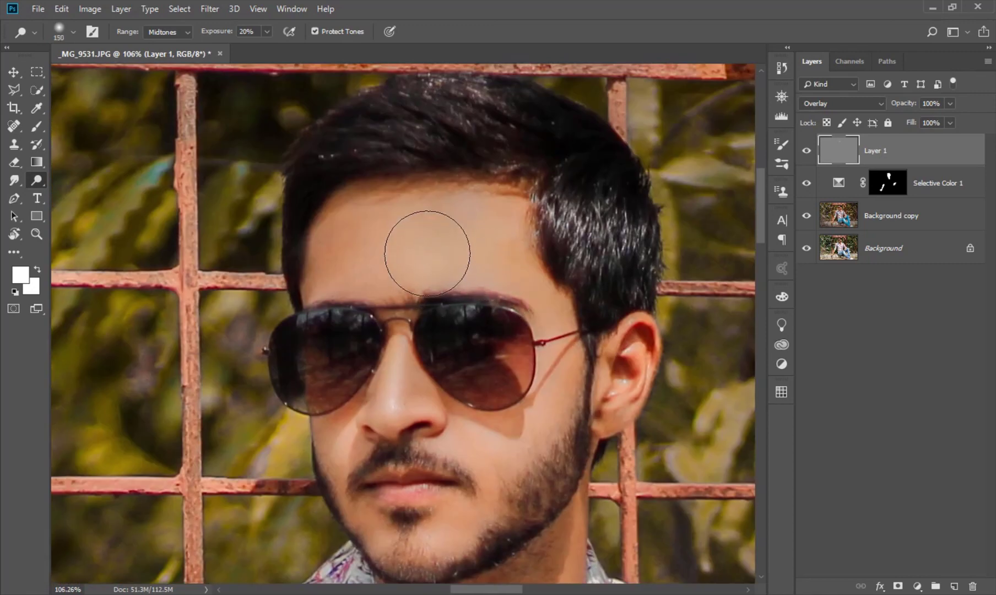
key(bracketleft)
key(bracketleft)
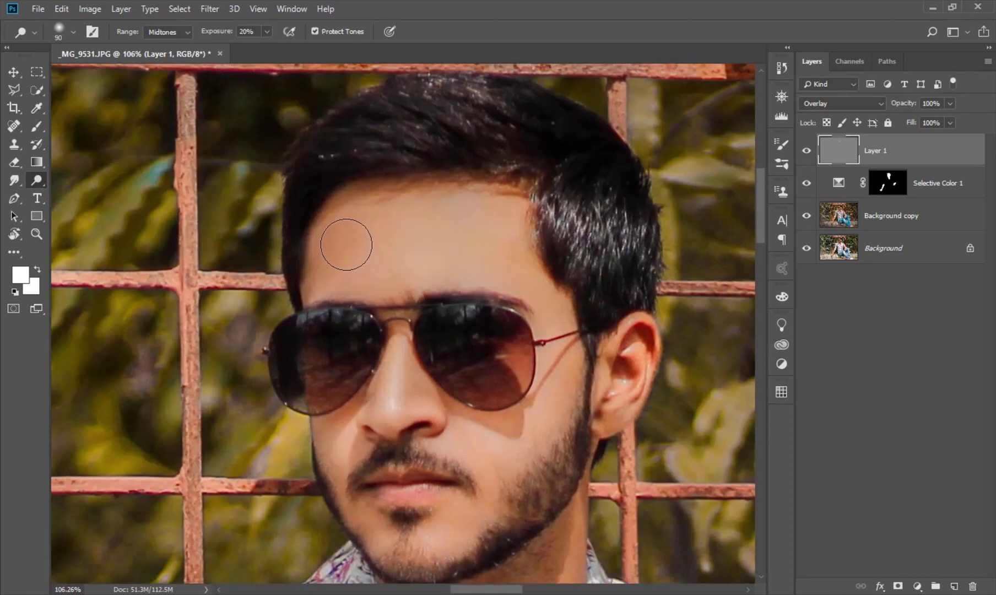
key(bracketright)
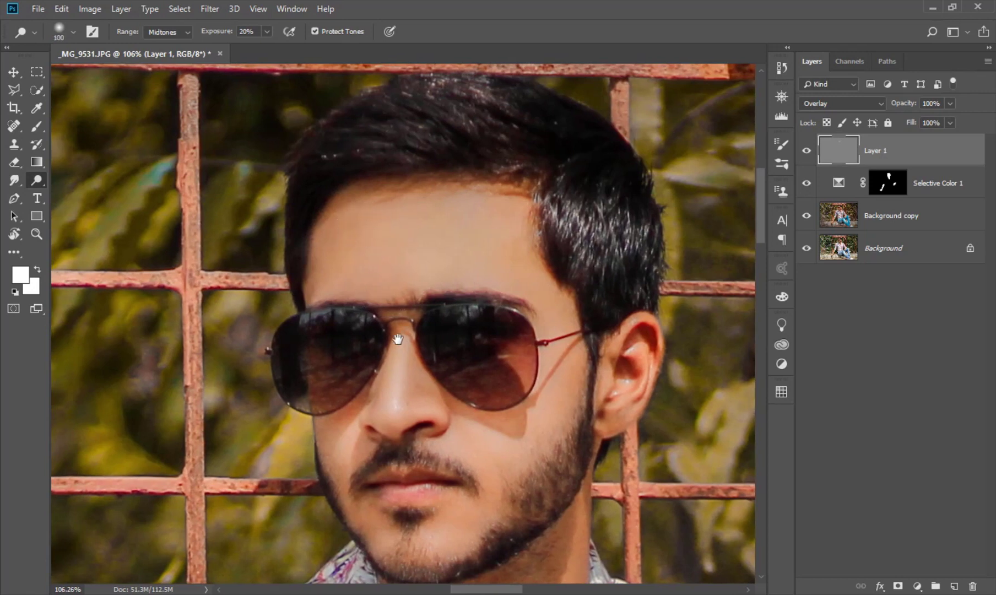
Dodge the skin under the nose, then toggle Layer 1 to compare.
scroll(454, 271, down, 1)
scroll(485, 294, down, 2)
scroll(485, 293, down, 1)
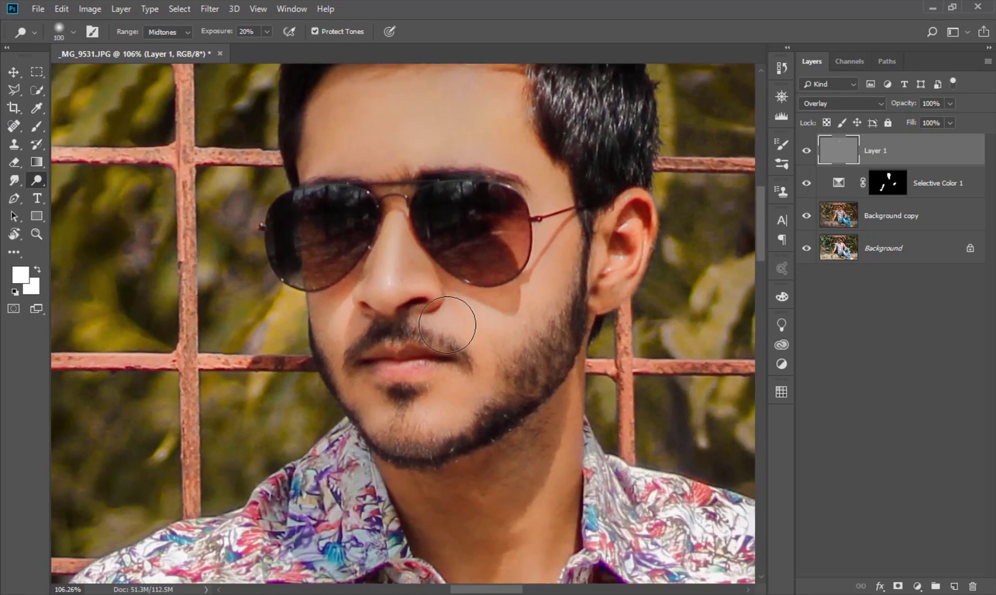
scroll(455, 322, up, 1)
key(bracketleft)
key(bracketleft)
key(bracketleft)
key(bracketleft)
key(bracketleft)
key(bracketleft)
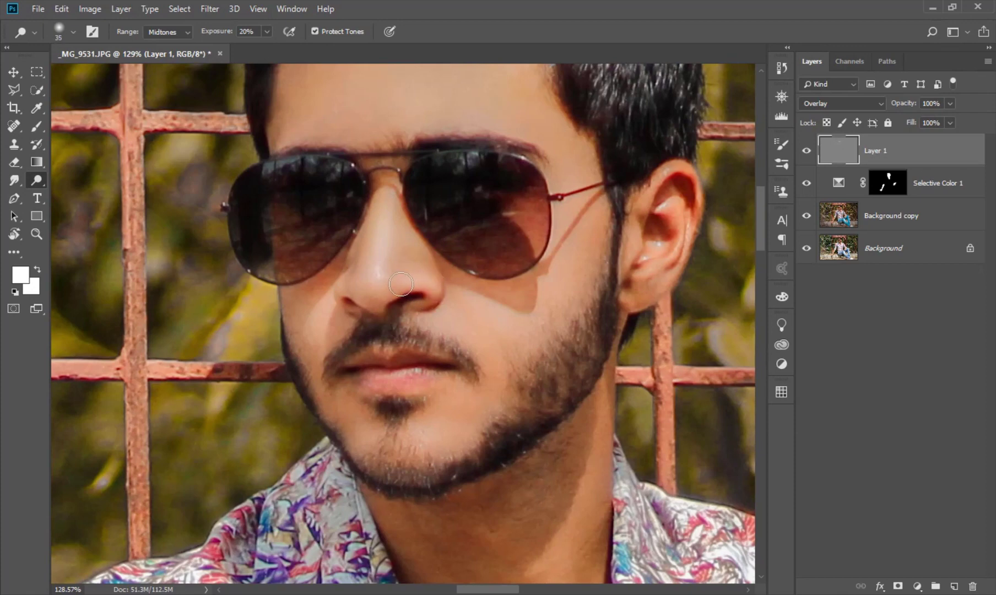
drag(365, 291, 378, 318)
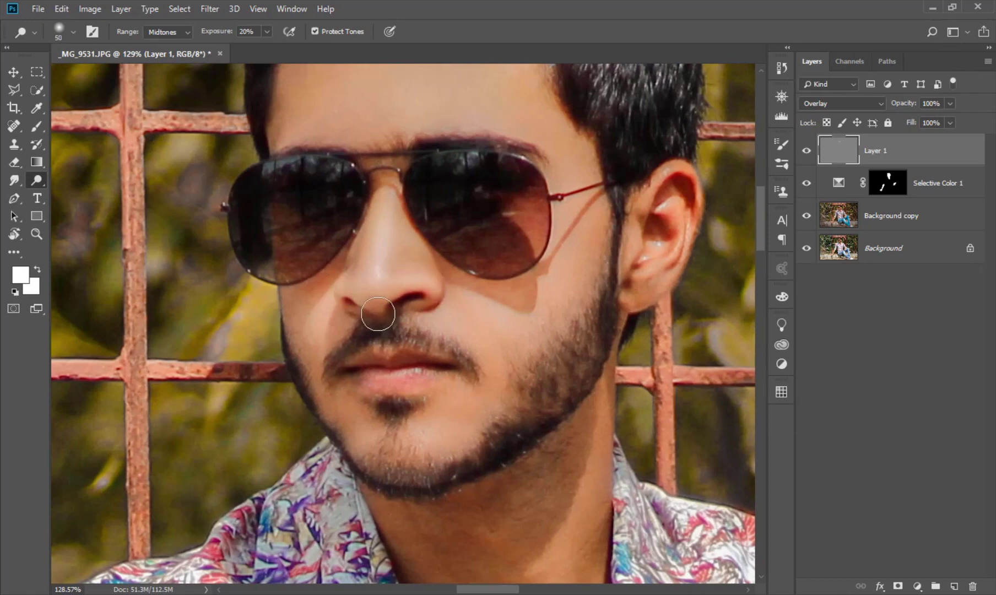
key(bracketright)
scroll(372, 278, down, 1)
scroll(398, 321, down, 2)
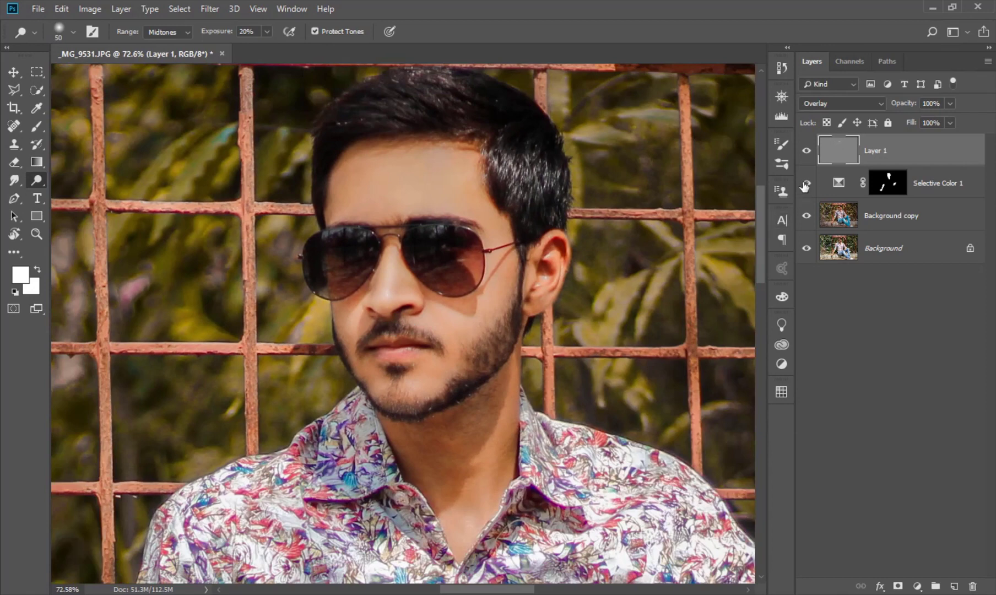
click(806, 153)
Dodge the nose bridge and tip again plus a strip down the nose.
scroll(395, 230, up, 2)
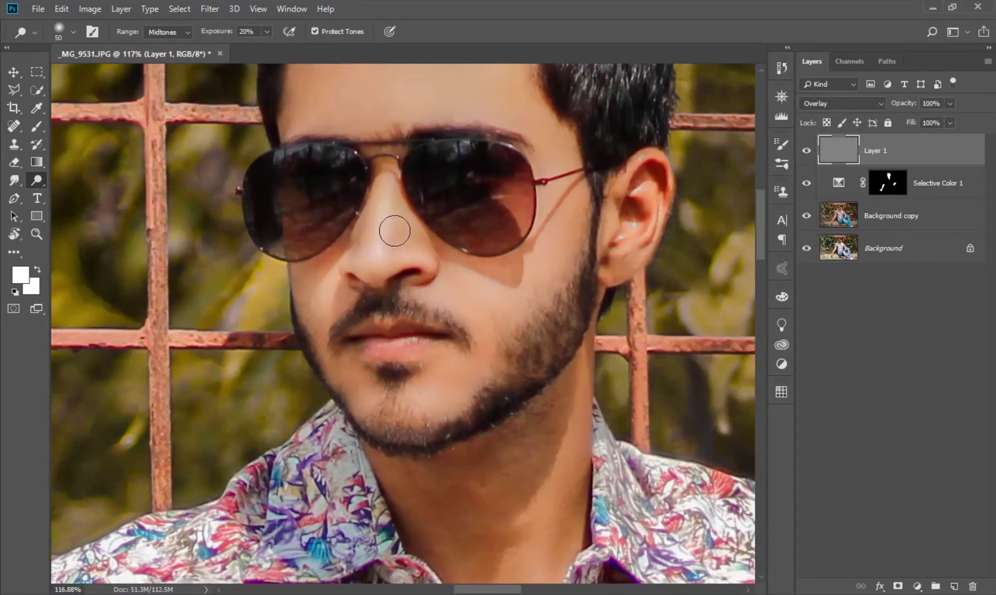
drag(400, 241, 404, 262)
drag(381, 195, 370, 266)
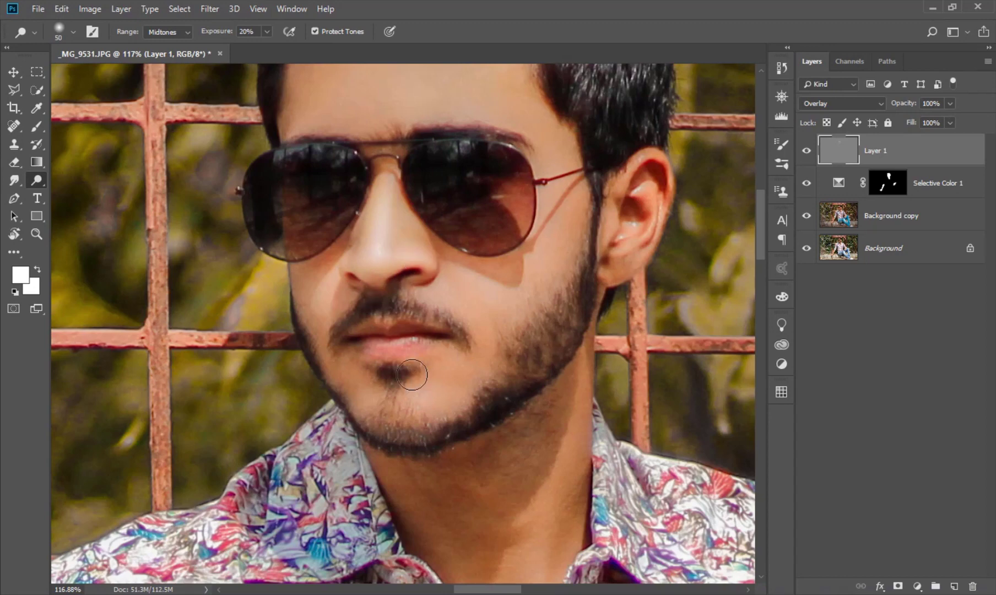
scroll(413, 374, up, 1)
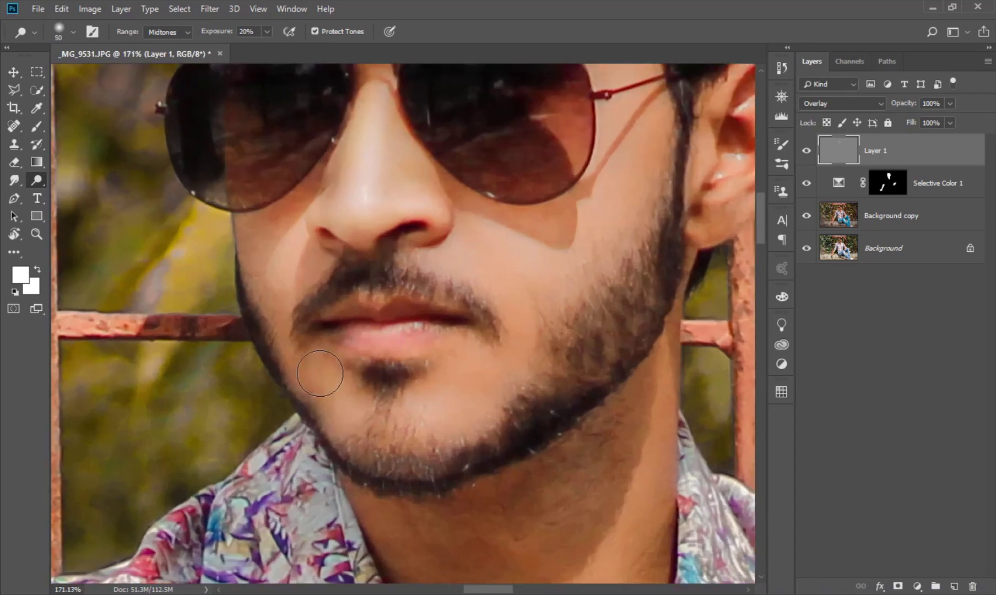
scroll(478, 395, down, 5)
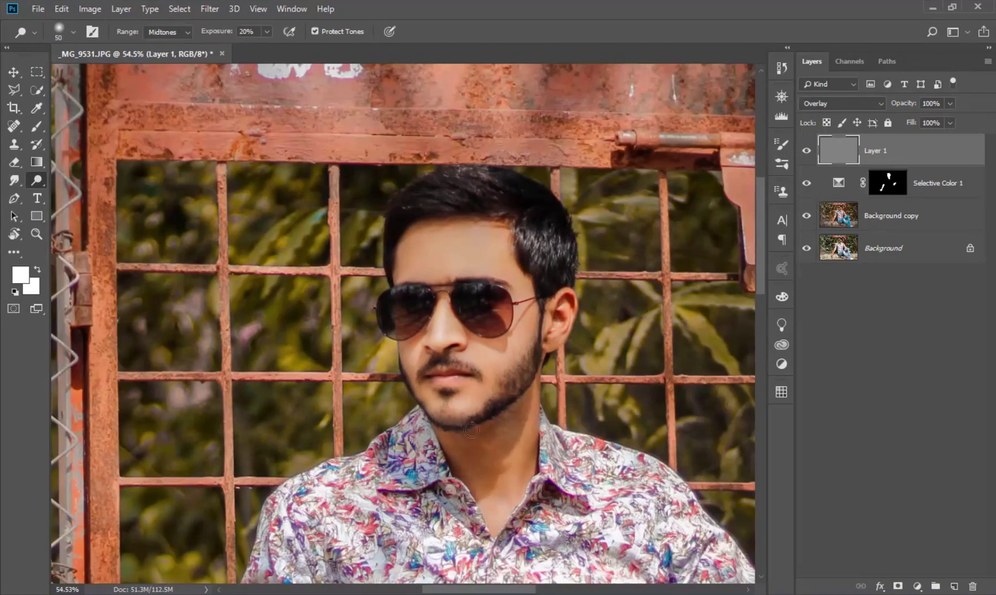
drag(478, 491, 422, 416)
scroll(422, 416, up, 1)
key(bracketright)
key(bracketright)
key(bracketright)
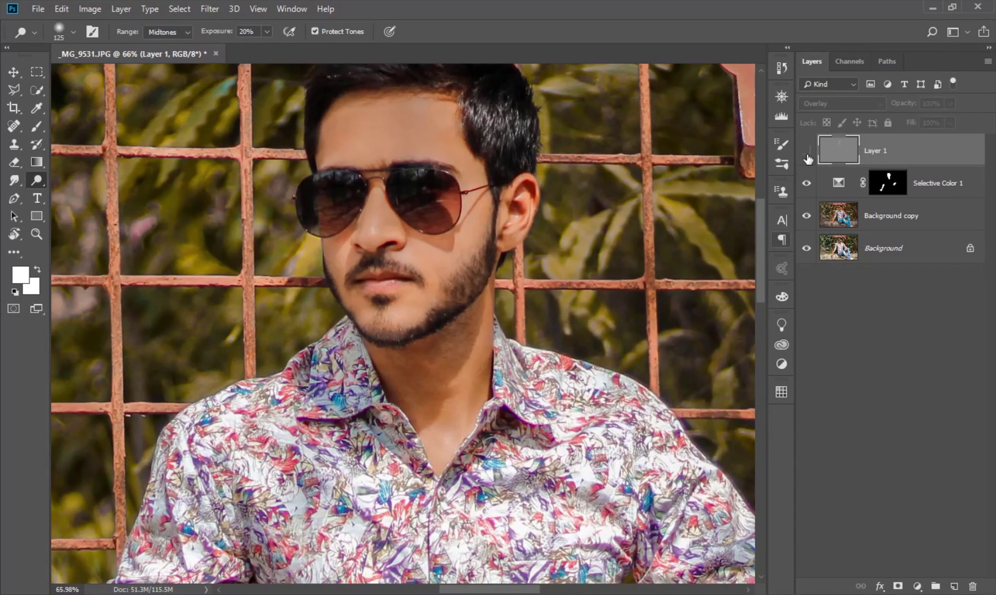
Hide the gray and Selective Color layers, create Background copy 2 and 3, and select copy 2.
drag(806, 185, 806, 151)
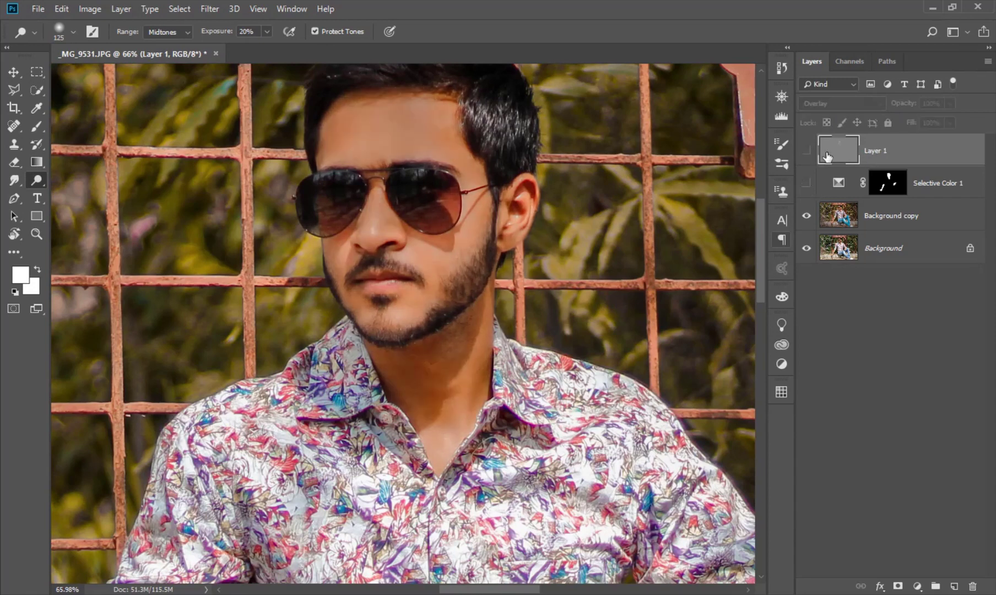
click(895, 220)
drag(927, 217, 954, 585)
drag(605, 291, 584, 294)
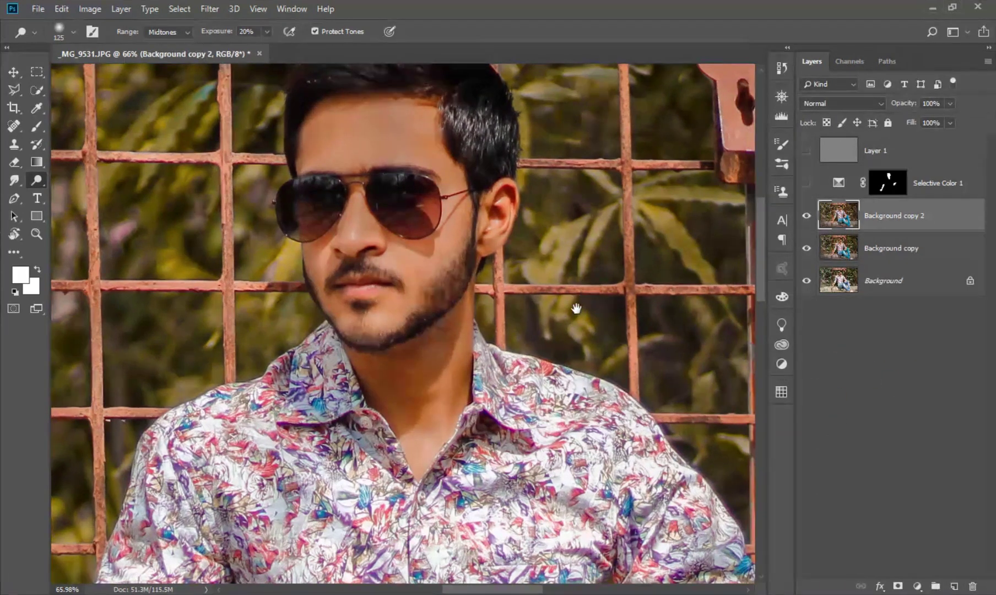
drag(477, 169, 468, 175)
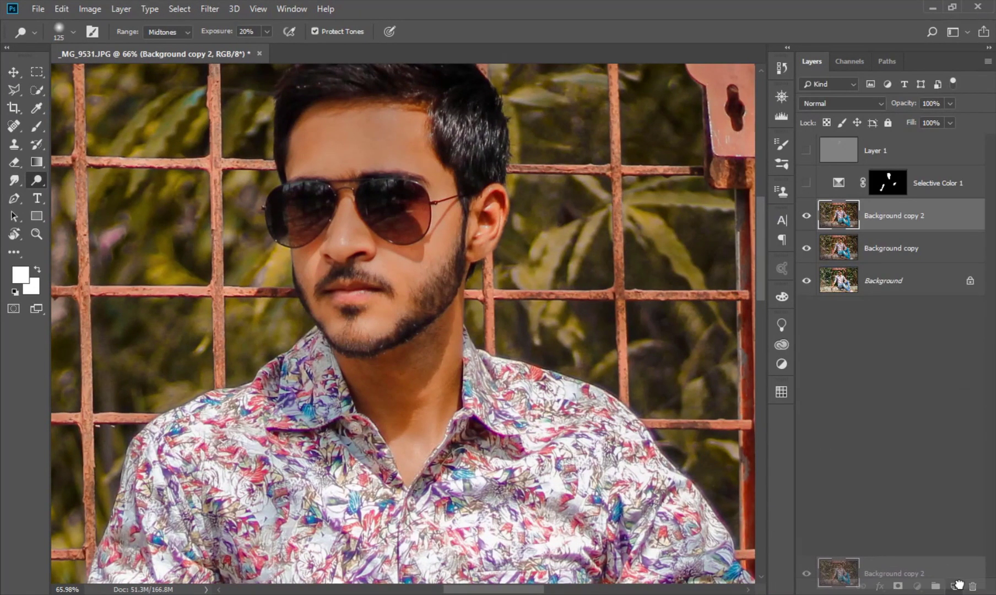
drag(848, 223, 953, 586)
click(806, 216)
click(830, 243)
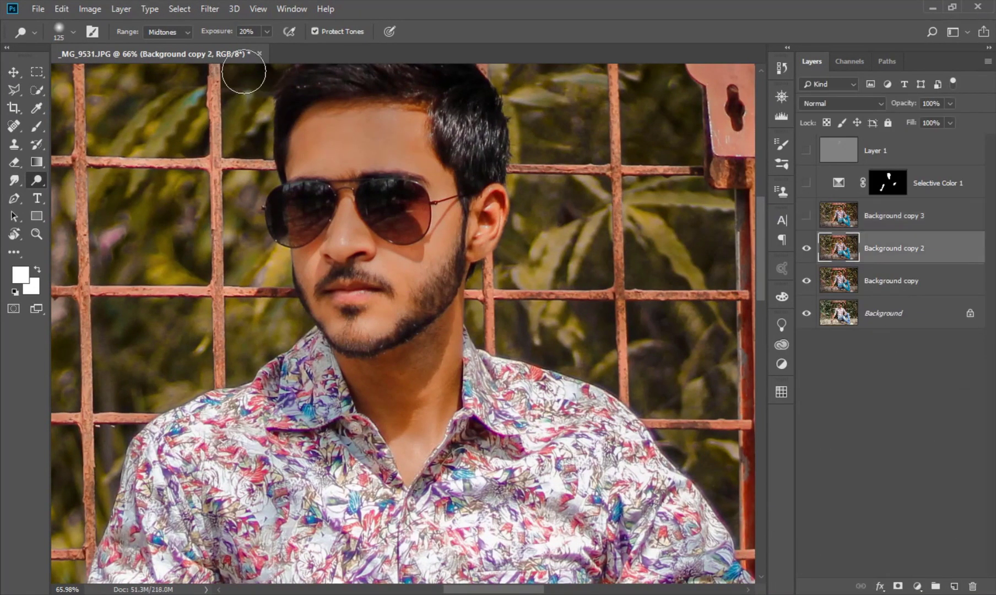
Apply Surface Blur to Background copy 2, then show and select Background copy 3.
click(210, 9)
mouse_move(234, 166)
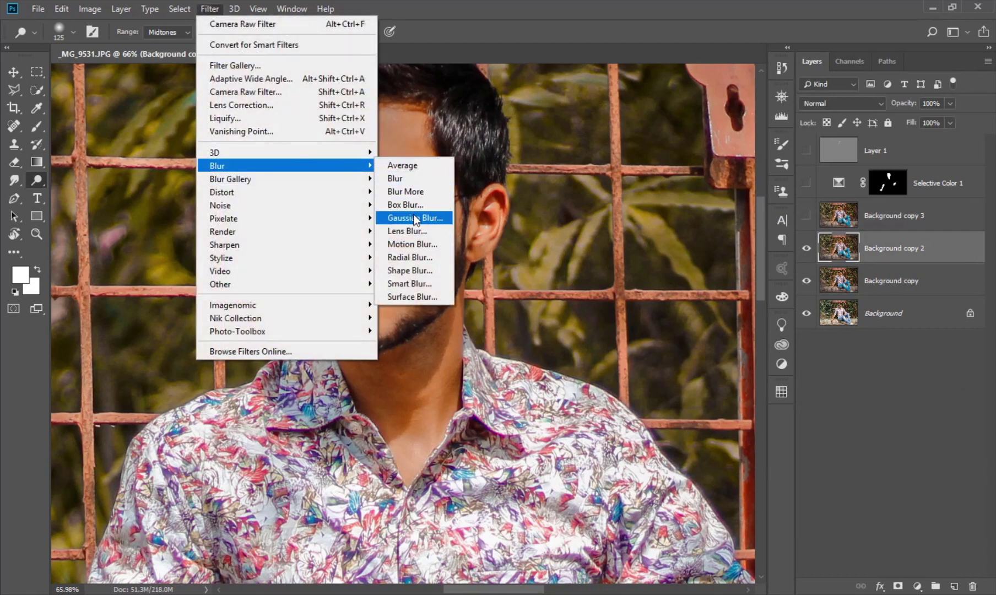
click(431, 298)
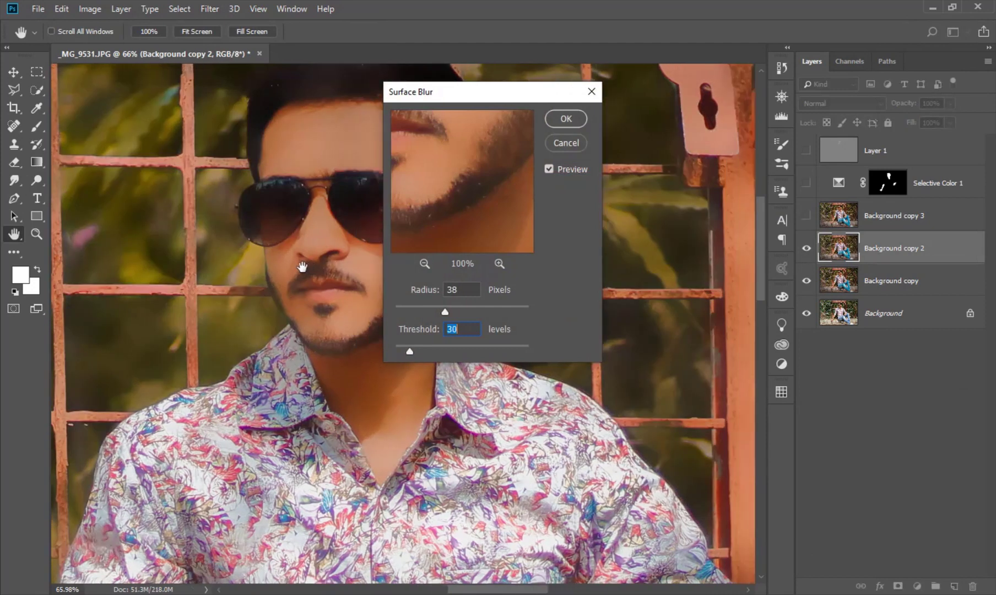
drag(302, 267, 230, 274)
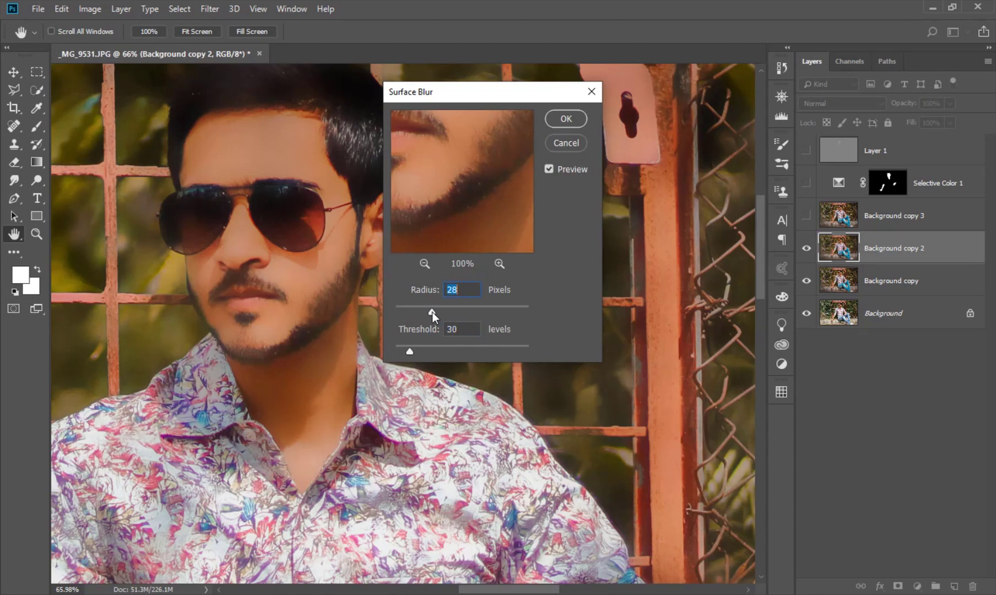
click(564, 119)
key(o)
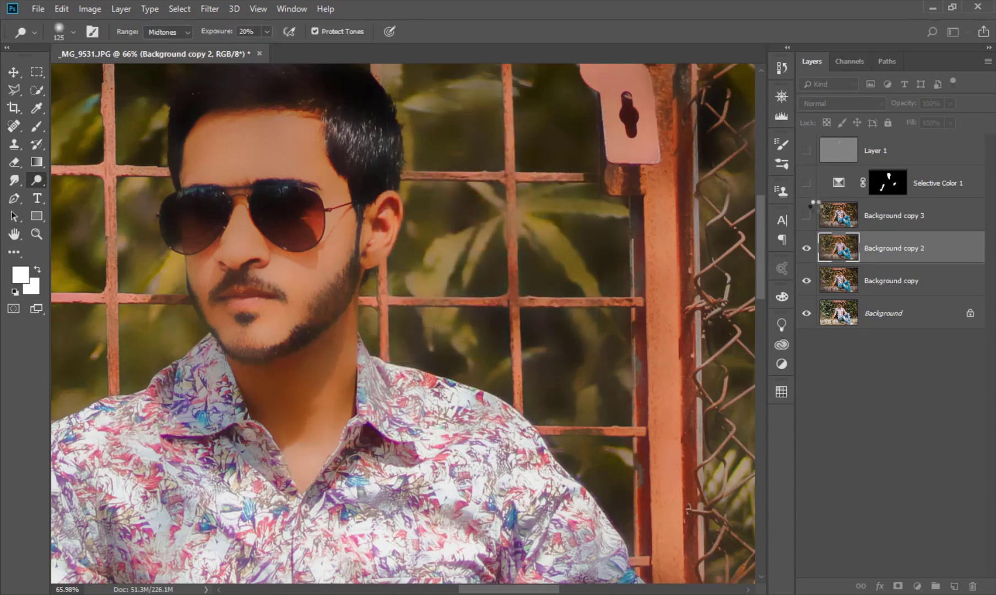
click(807, 216)
click(881, 215)
Apply High Pass to Background copy 3, blended as Linear Light at 81% opacity.
click(209, 8)
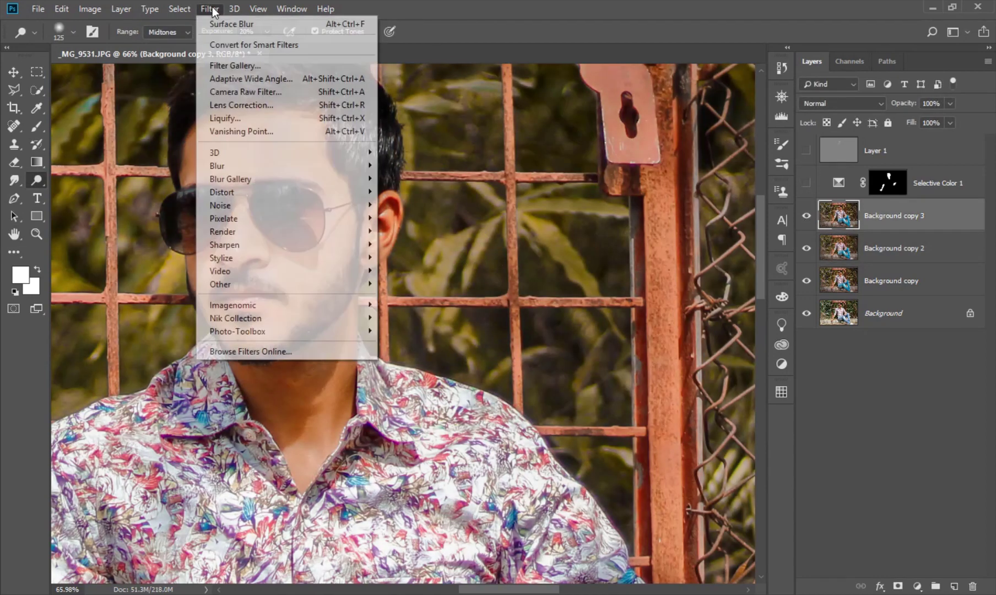
click(433, 297)
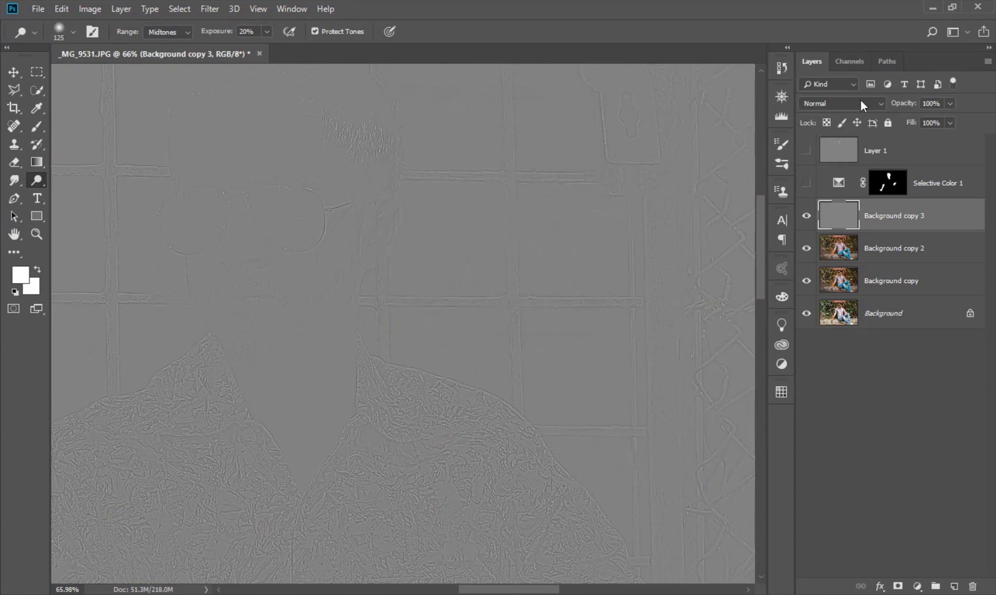
click(862, 105)
click(831, 317)
scroll(324, 300, up, 5)
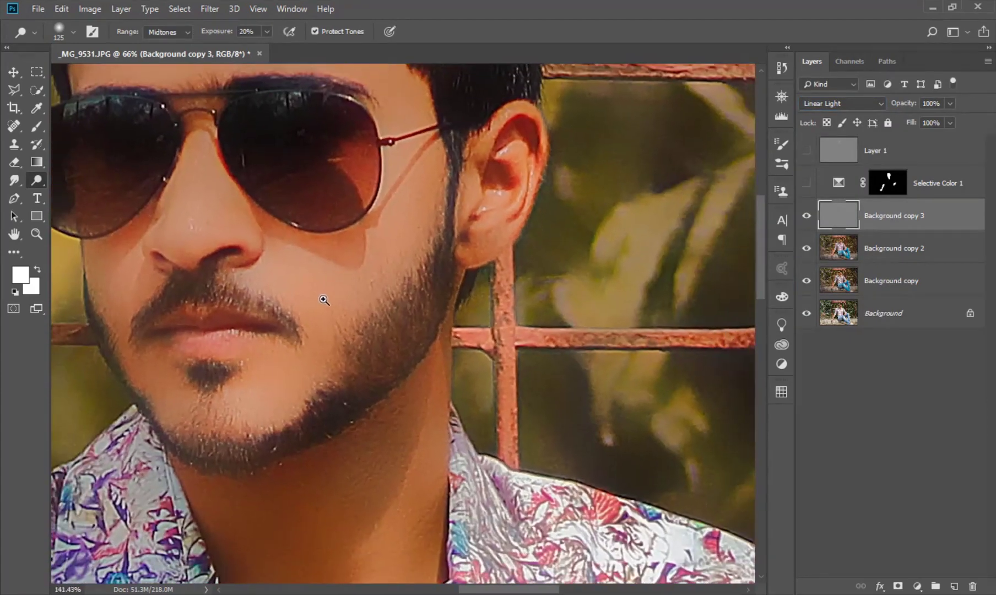
scroll(324, 299, down, 2)
scroll(436, 296, down, 1)
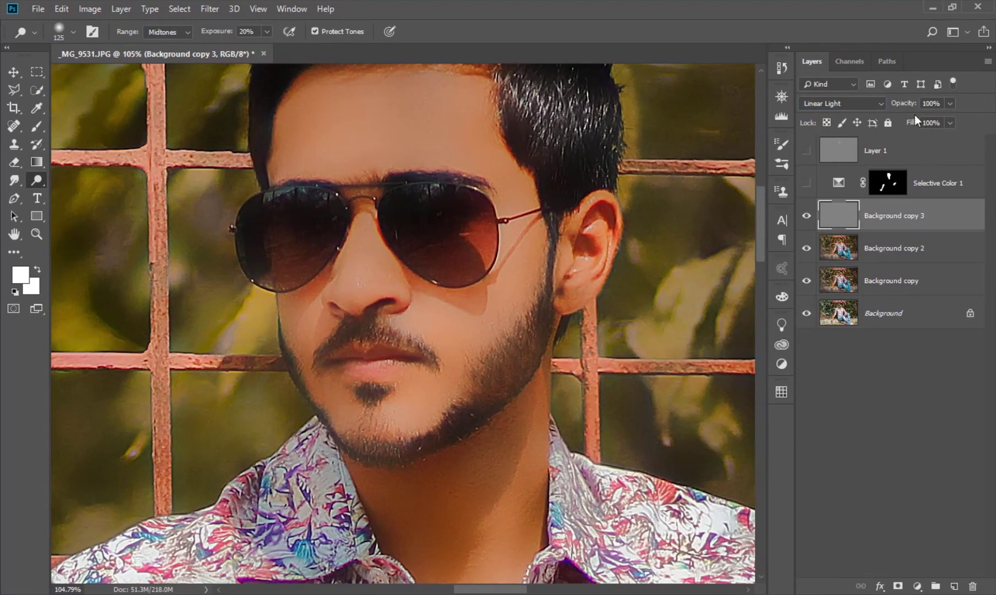
drag(904, 104, 893, 108)
Group Background copy 2 and 3 into Group 1 with a hide-all black mask.
shift+click(895, 247)
click(936, 587)
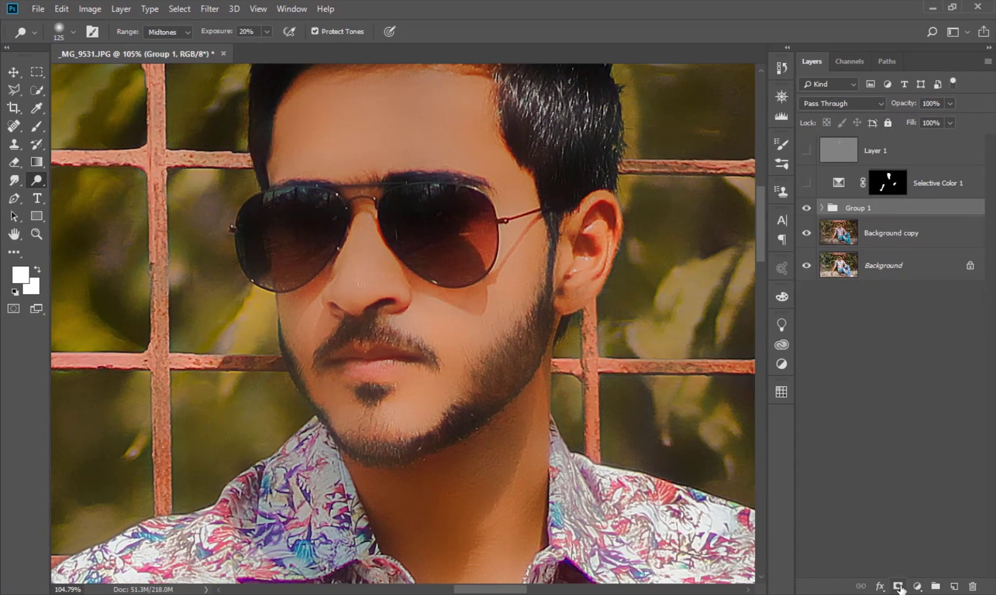
alt+click(898, 586)
click(35, 128)
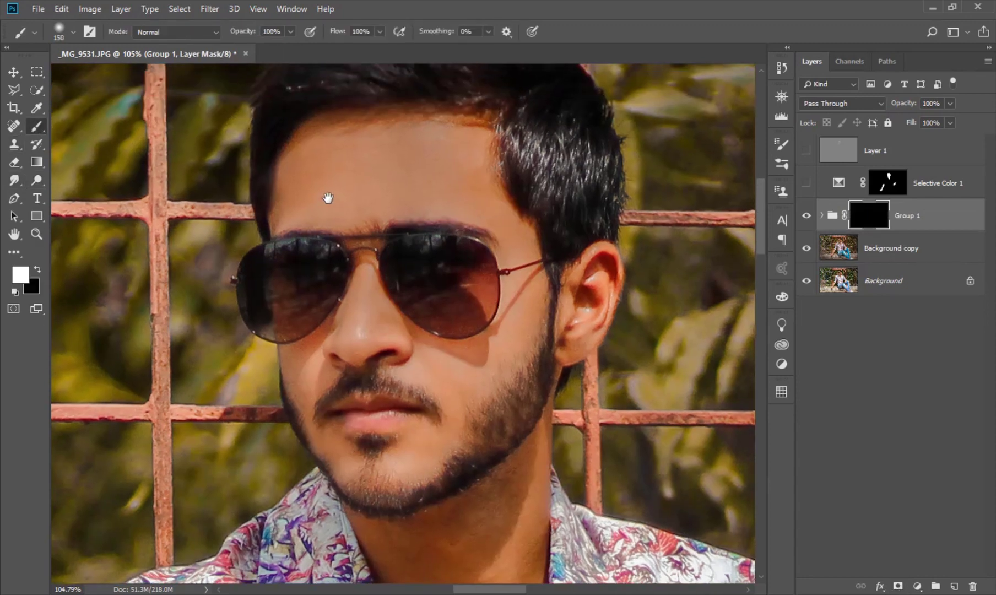
scroll(327, 200, up, 2)
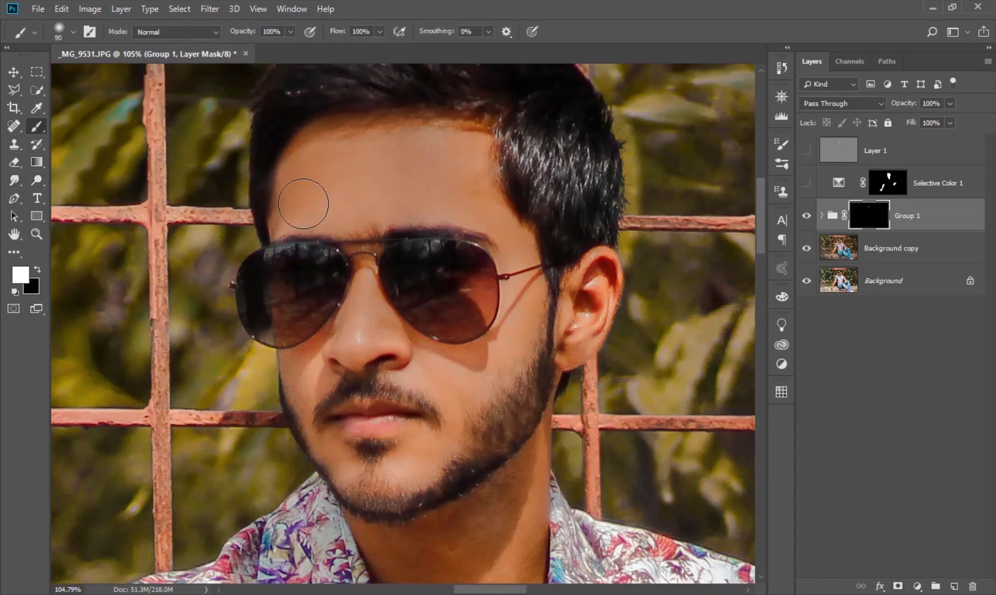
Paint white on Group 1's mask to reveal smoothed skin on the face, jaw, chin and neck.
key(bracketright)
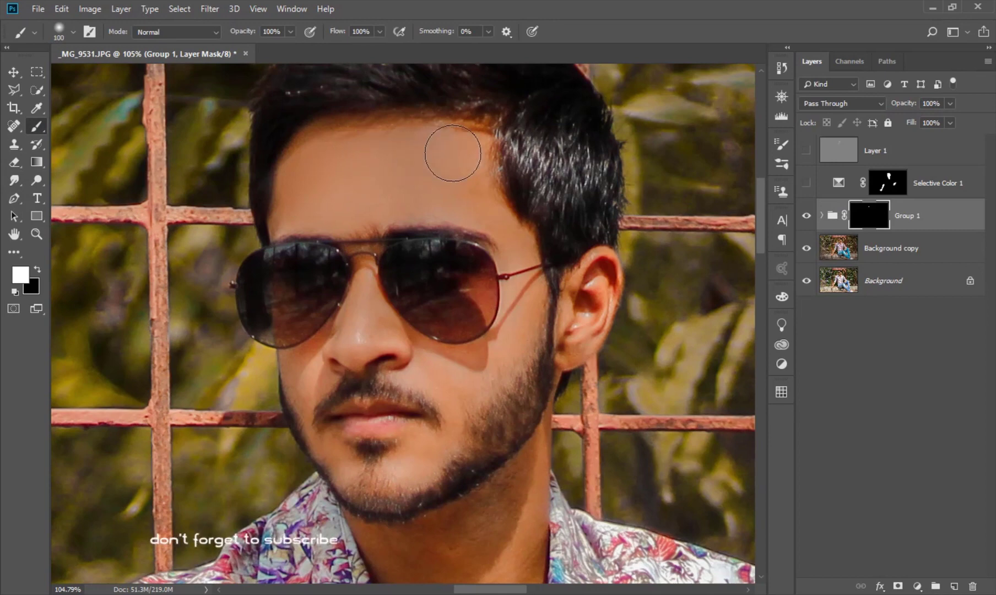
drag(456, 209, 410, 177)
key(bracketleft)
key(bracketleft)
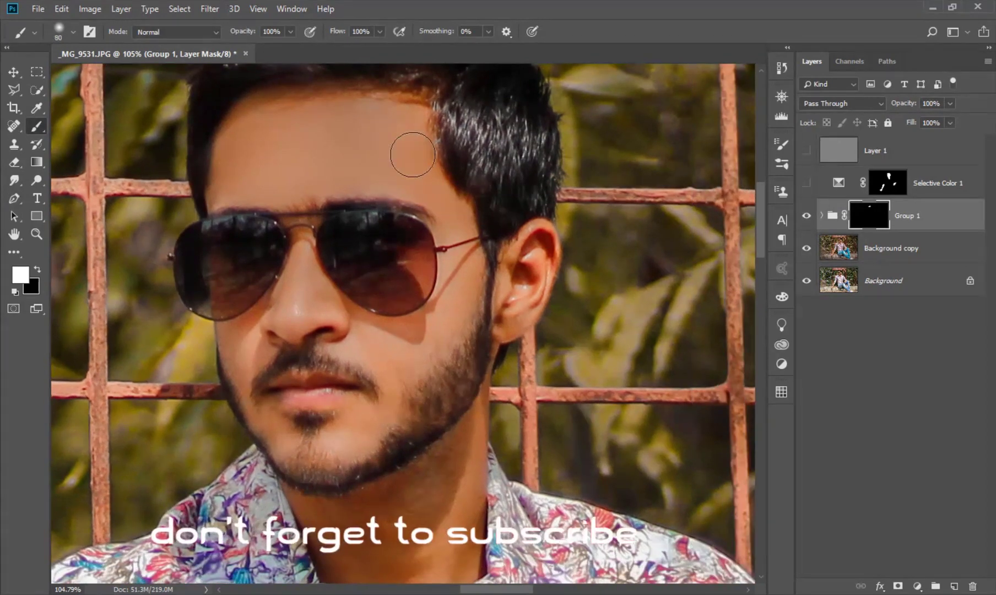
key(bracketleft)
key(bracketleft)
drag(455, 221, 470, 188)
key(bracketright)
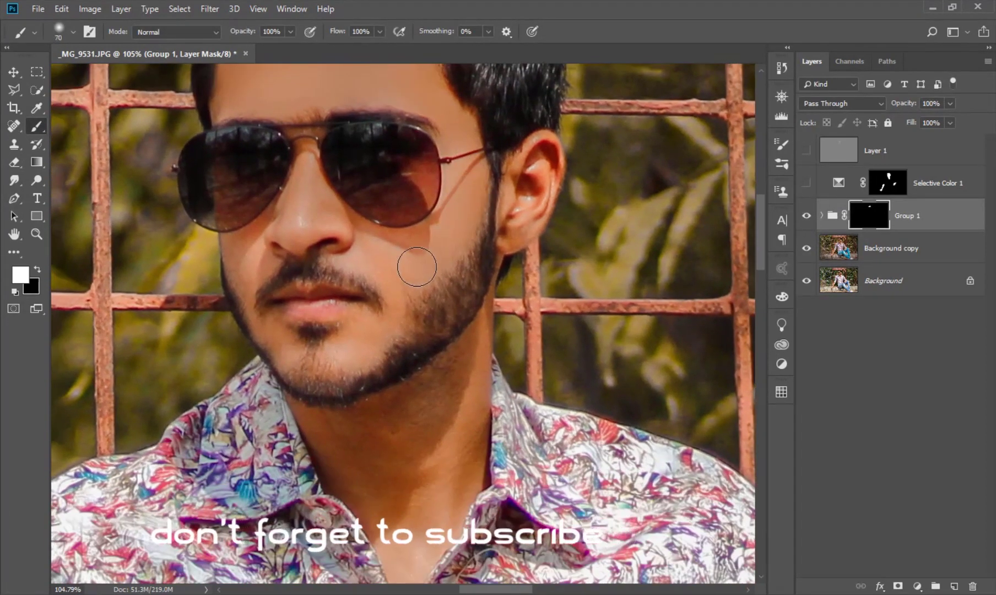
drag(385, 278, 425, 242)
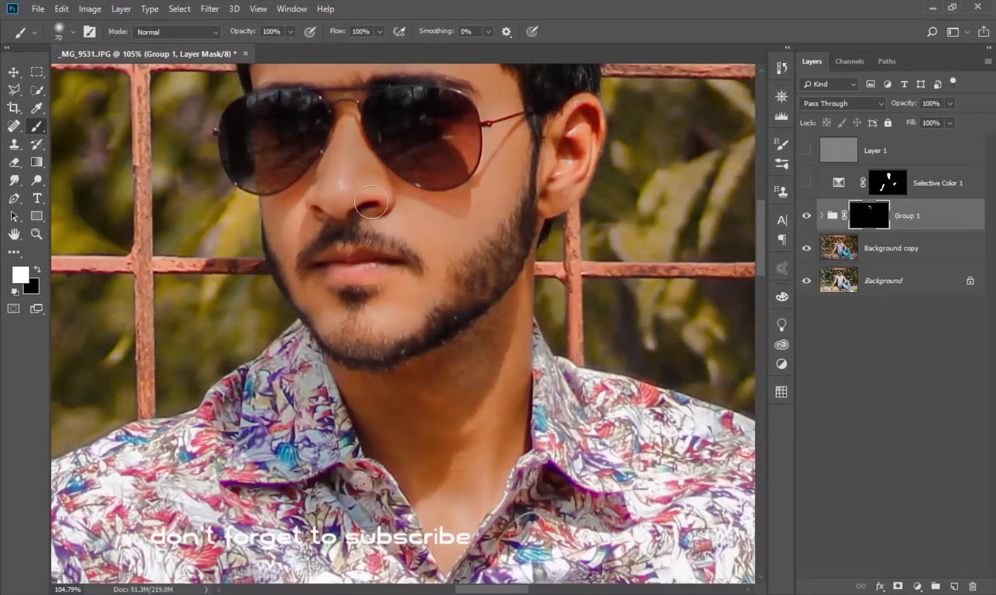
key(bracketleft)
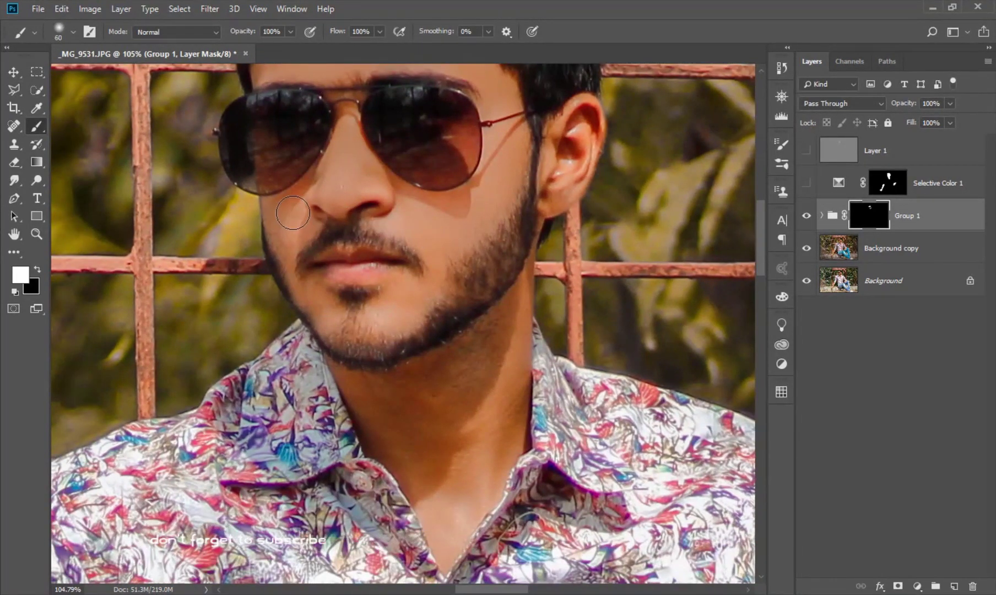
drag(313, 272, 292, 221)
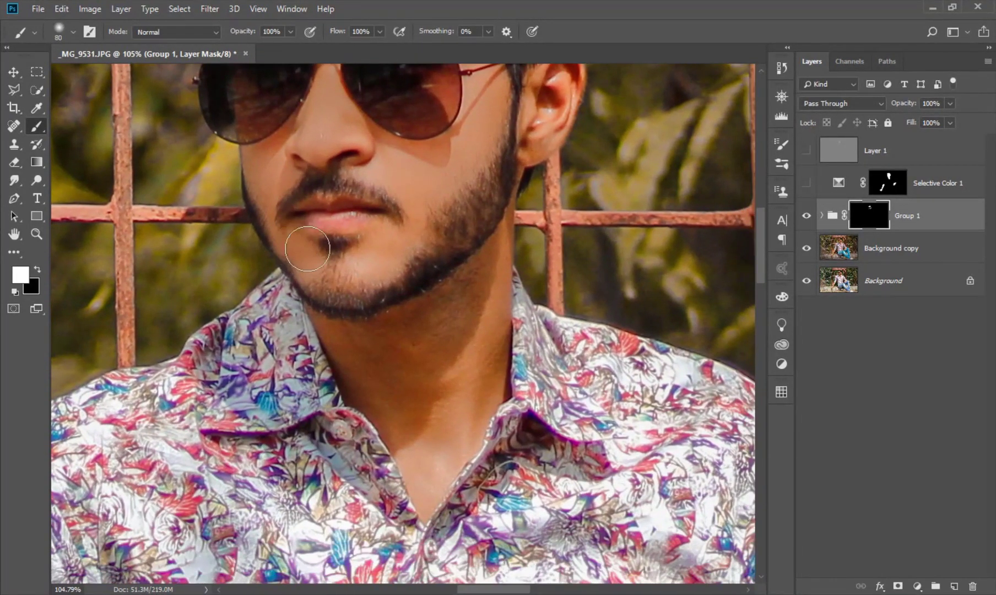
key(bracketright)
key(bracketright)
scroll(413, 197, down, 2)
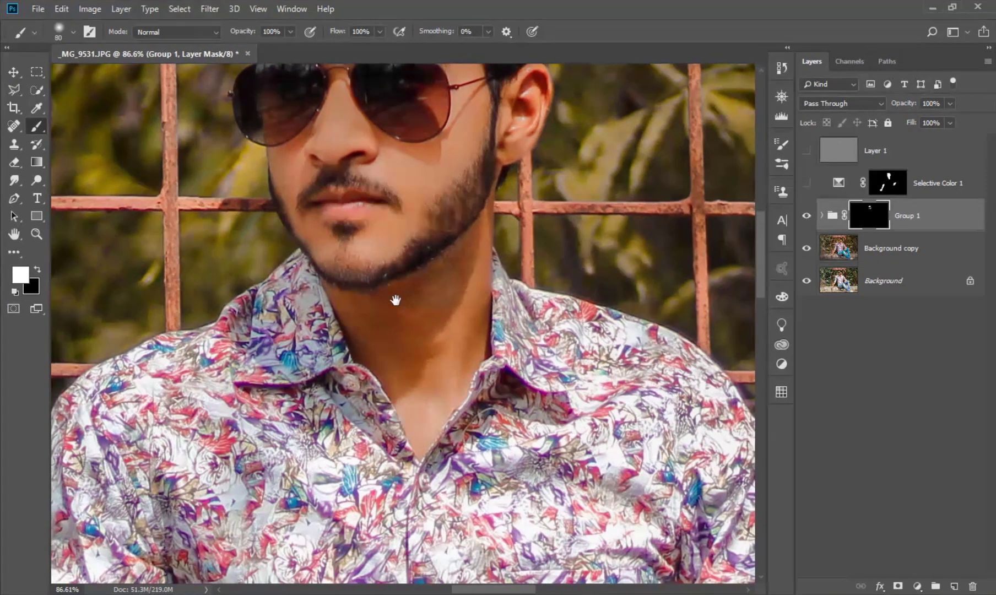
key(bracketright)
key(bracketright)
drag(452, 347, 419, 351)
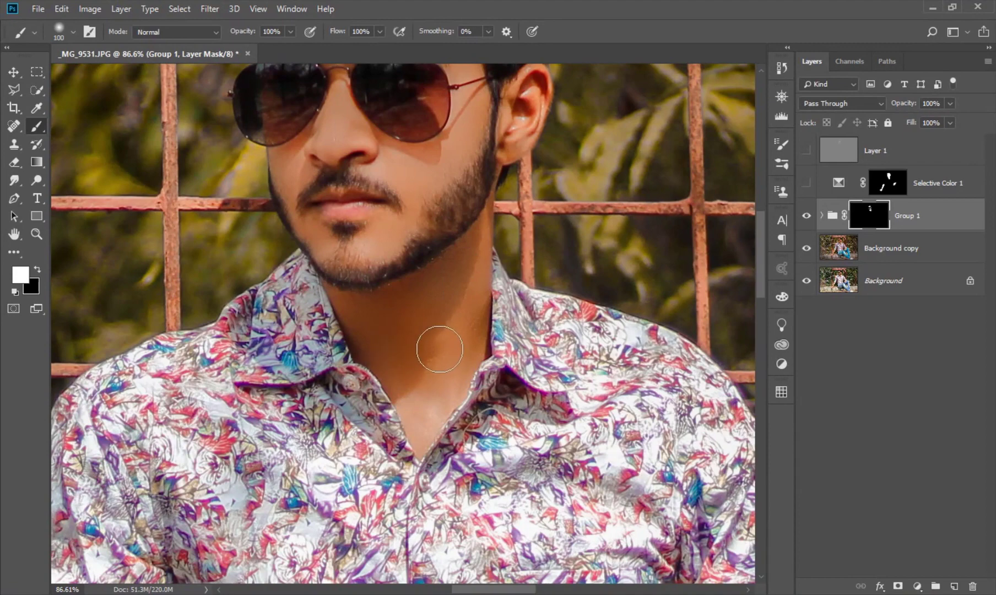
Extend the mask reveal over the arm, wrist and hand, using X to erase mistakes.
mouse_move(435, 418)
mouse_down()
mouse_move(456, 282)
mouse_move(513, 216)
mouse_up()
scroll(455, 281, down, 3)
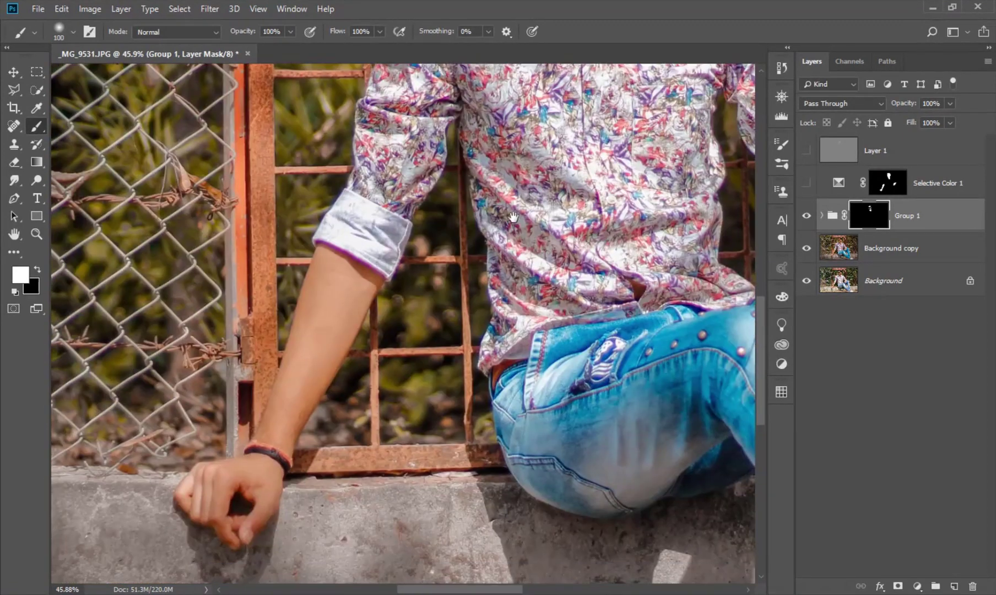
scroll(319, 402, up, 2)
key(bracketright)
key(bracketright)
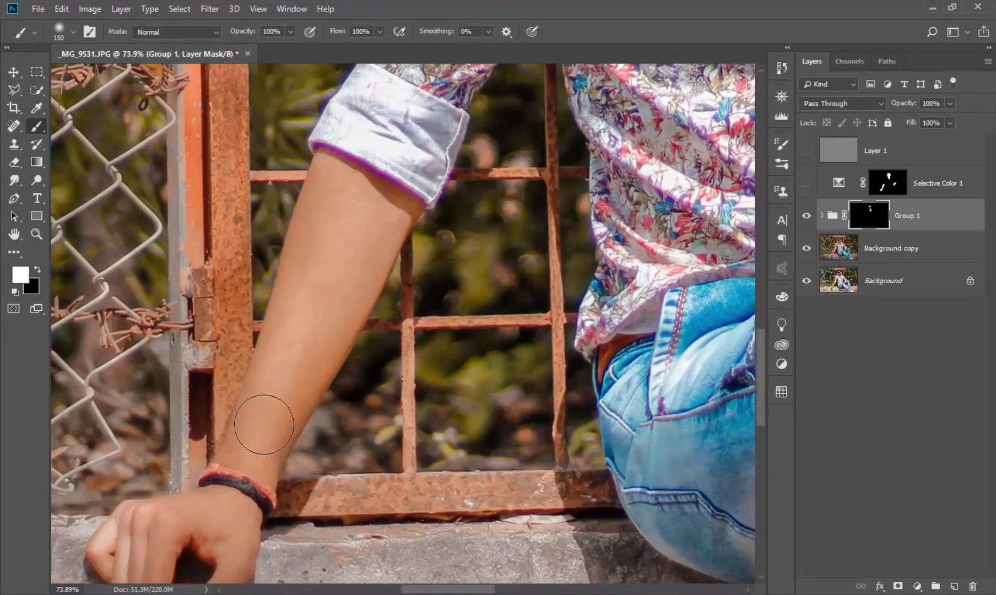
scroll(352, 198, down, 2)
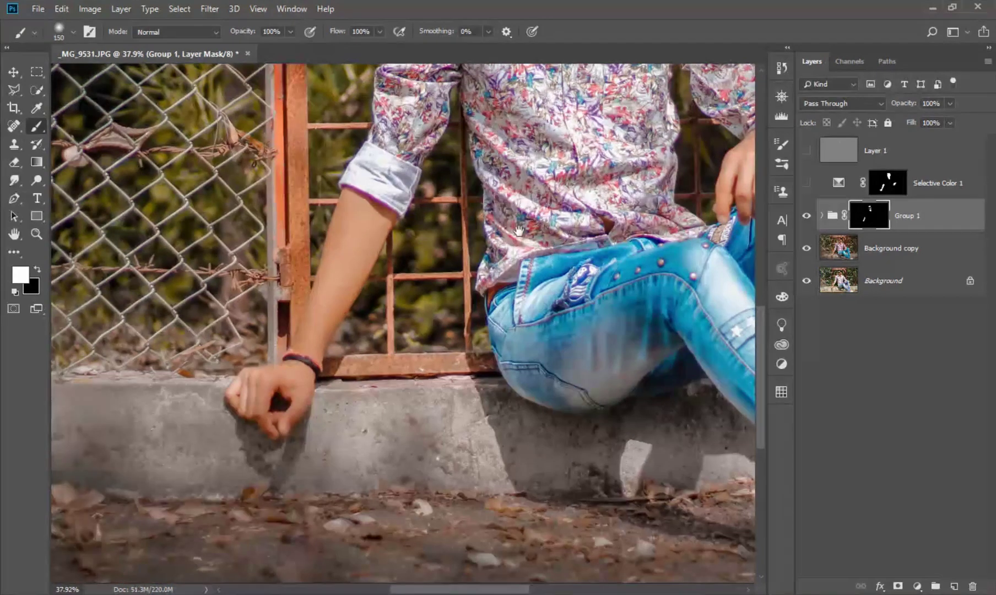
drag(378, 241, 121, 331)
scroll(382, 268, up, 2)
key(bracketleft)
key(bracketleft)
key(bracketleft)
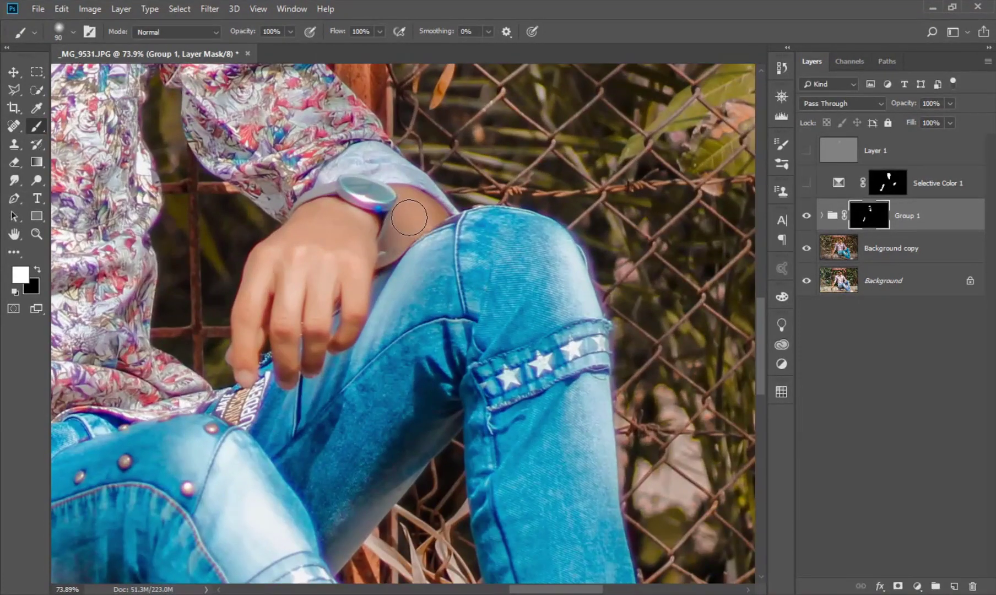
scroll(316, 223, down, 2)
scroll(289, 256, left, 5)
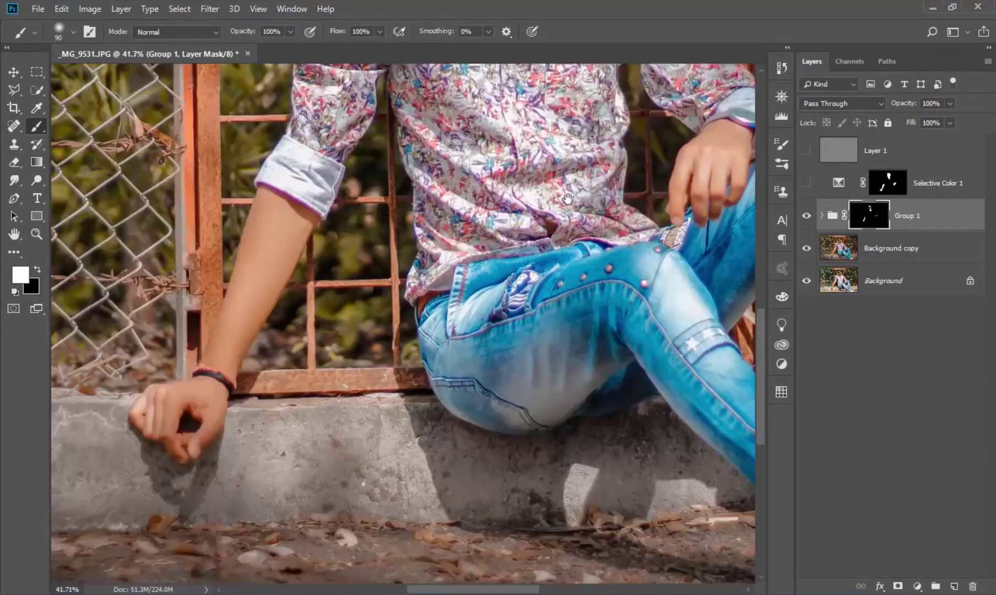
scroll(327, 272, up, 2)
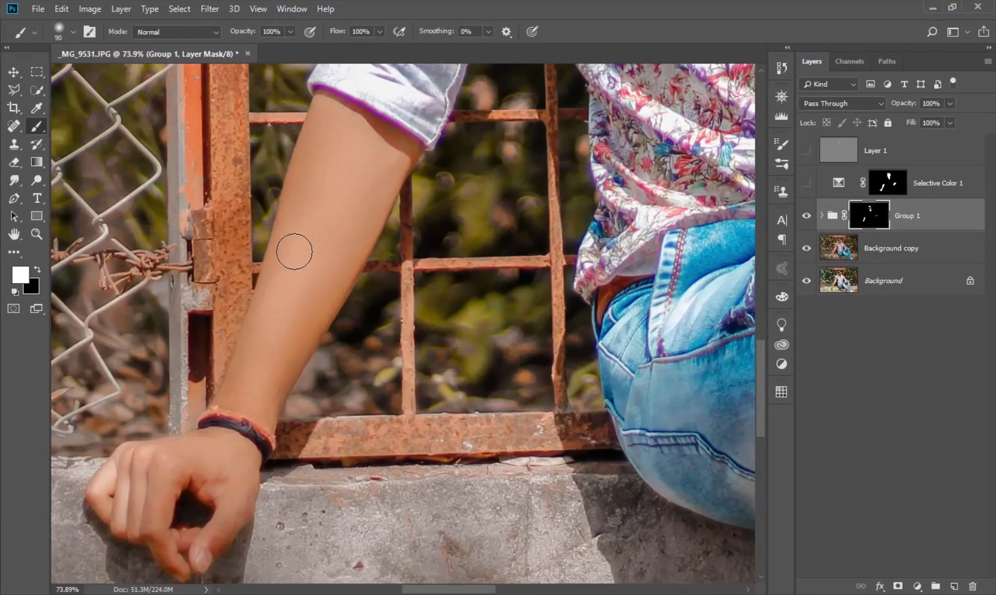
key(x)
drag(215, 318, 371, 117)
key(x)
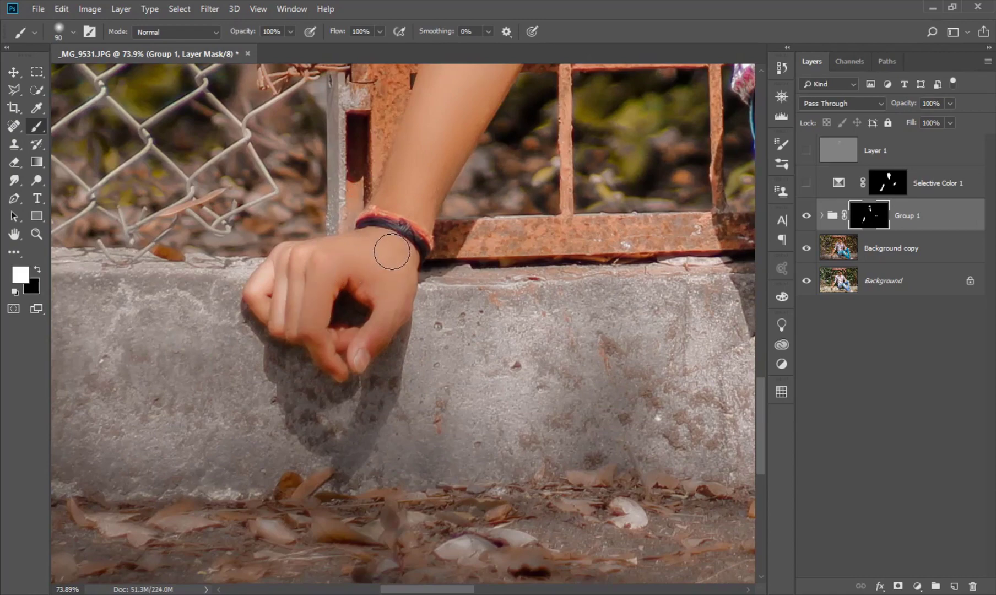
scroll(395, 251, down, 2)
scroll(397, 282, down, 2)
scroll(752, 203, up, 3)
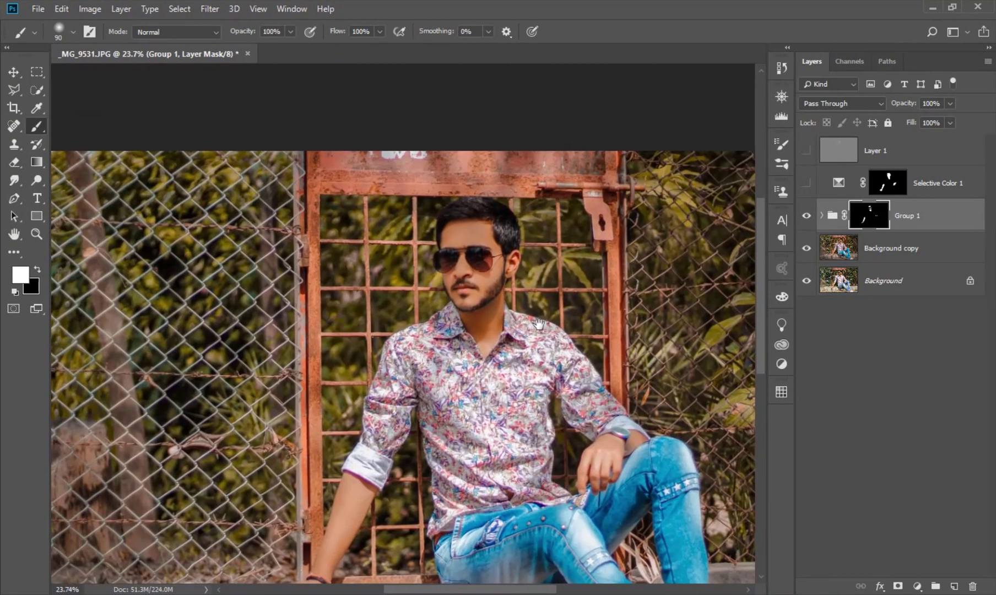
Turn Group 1 and Selective Color 1 back on and fit the image on screen.
click(808, 215)
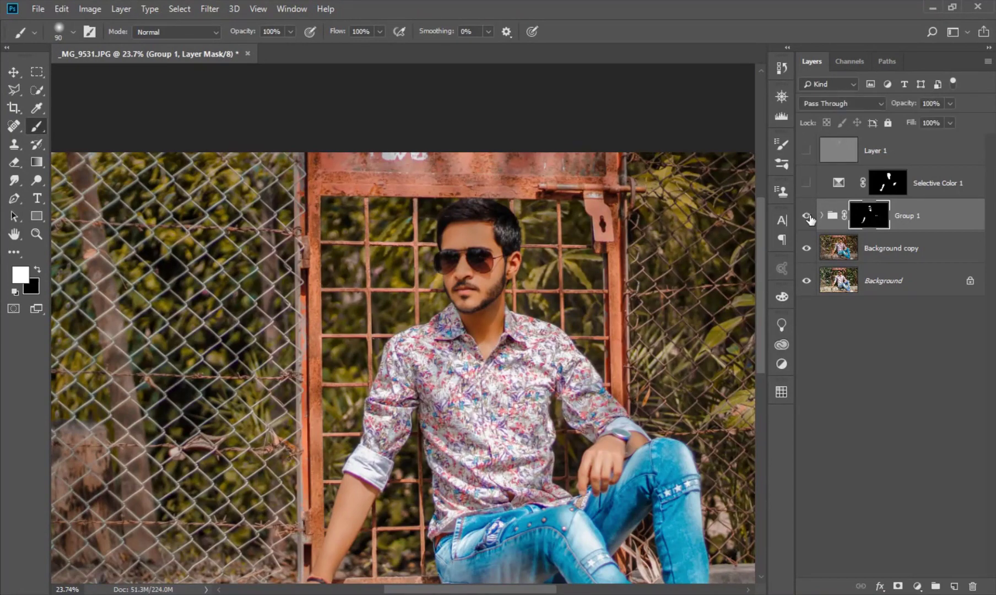
scroll(461, 287, up, 5)
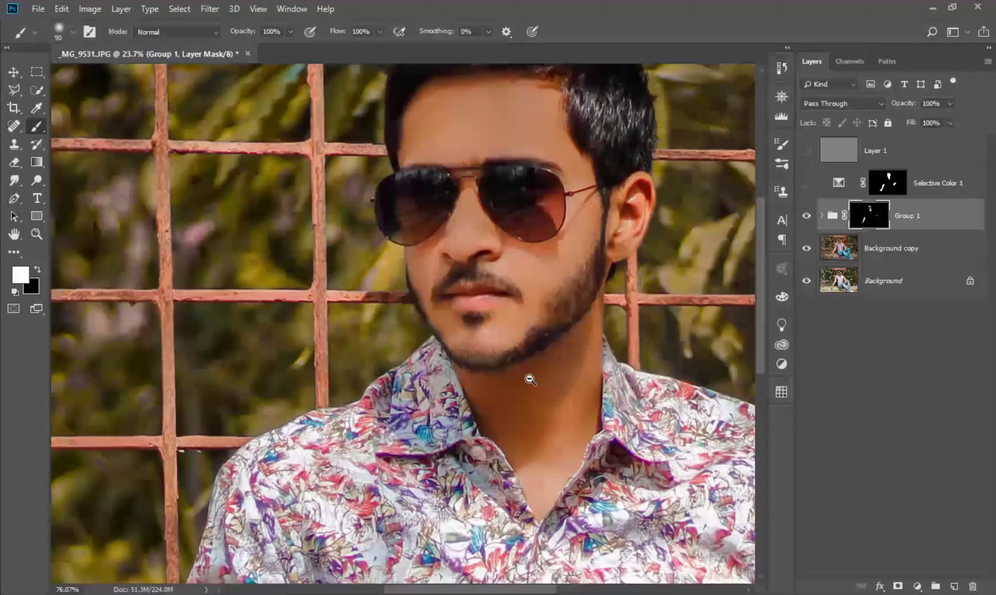
click(807, 183)
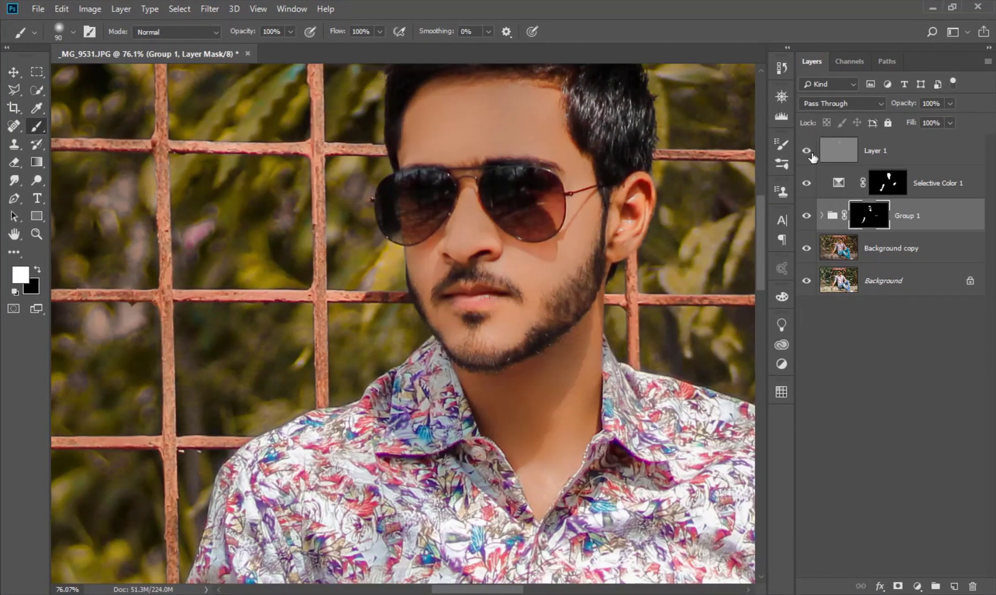
key(ctrl+0)
key(ctrl+shift+s)
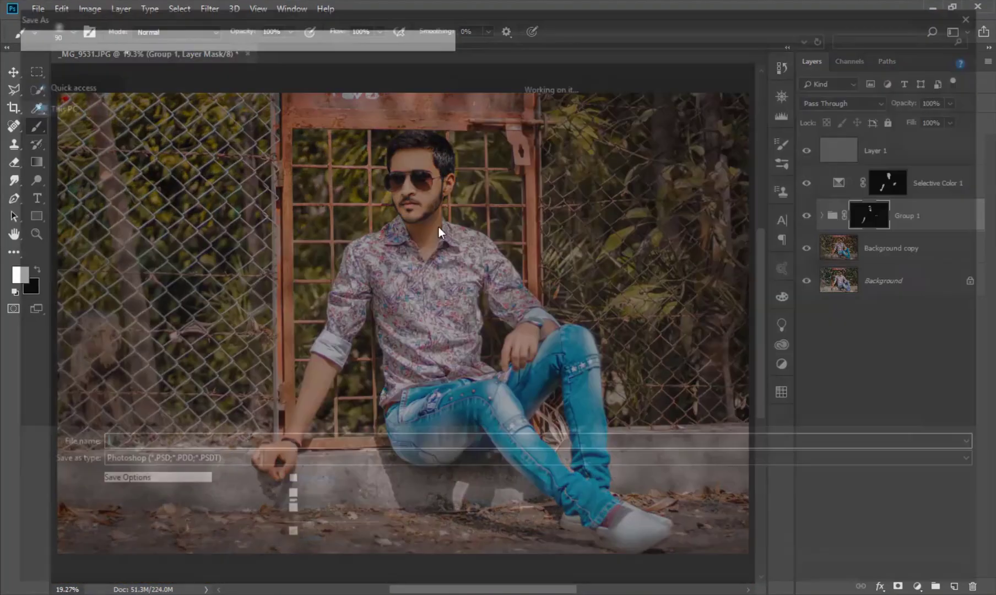
click(938, 573)
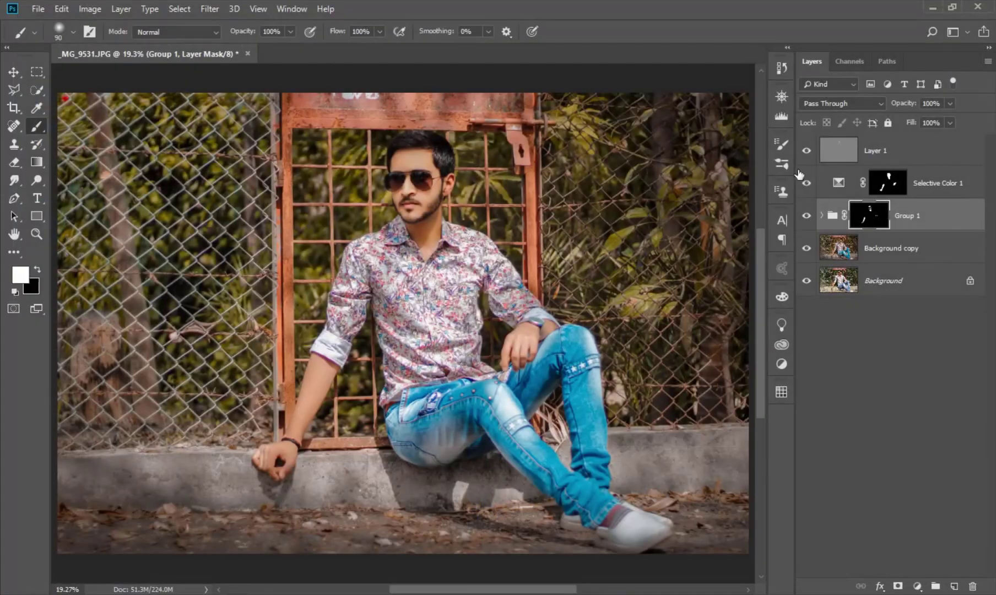
Make Layer 1 and the grading layers visible and select Layer 1.
drag(814, 247, 807, 151)
scroll(588, 209, down, 1)
drag(624, 232, 601, 232)
click(887, 151)
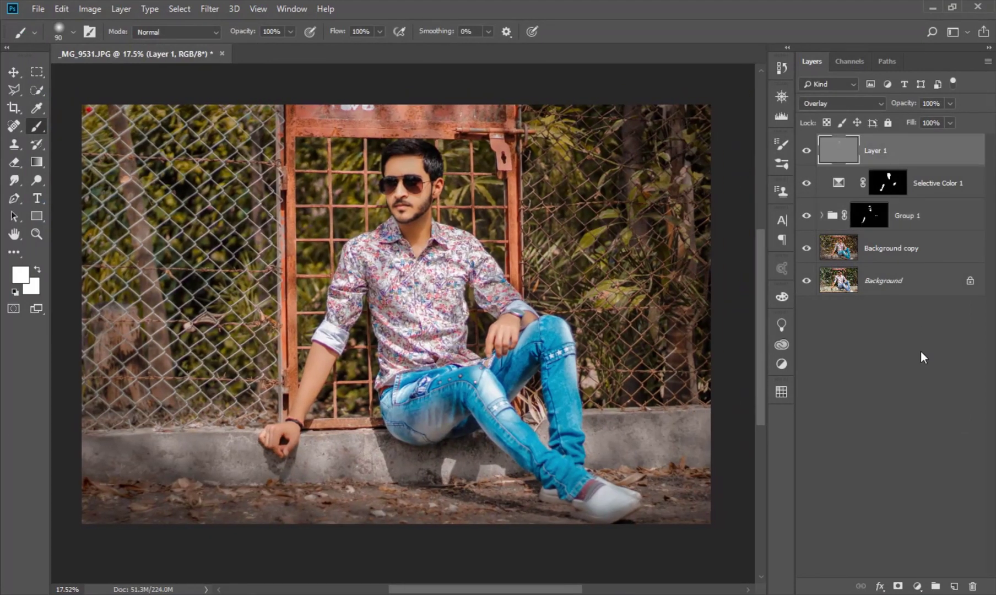
click(918, 586)
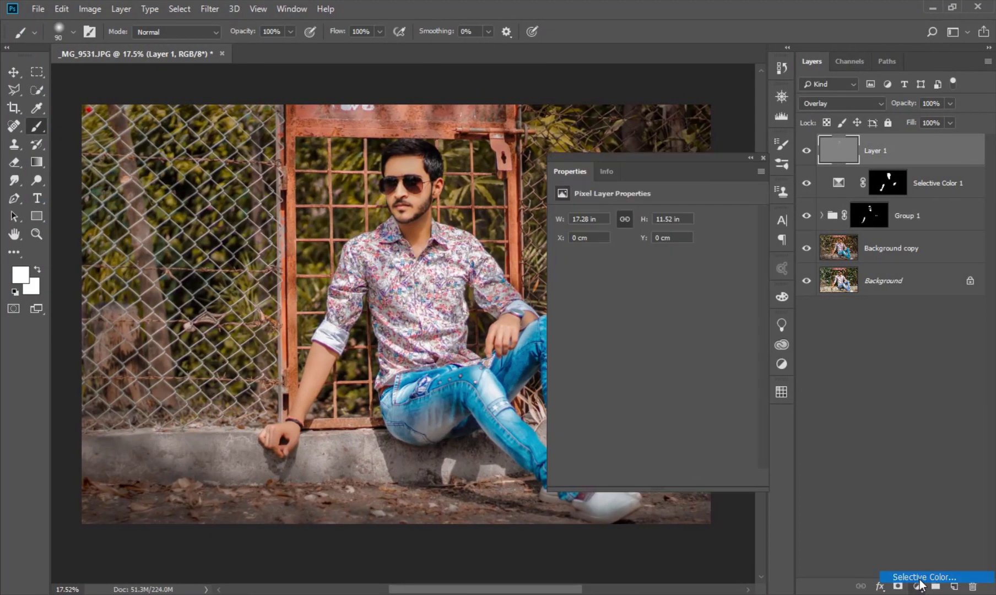
Add a Selective Color 2 adjustment and set the Yellows' Yellow value to 0.
click(920, 579)
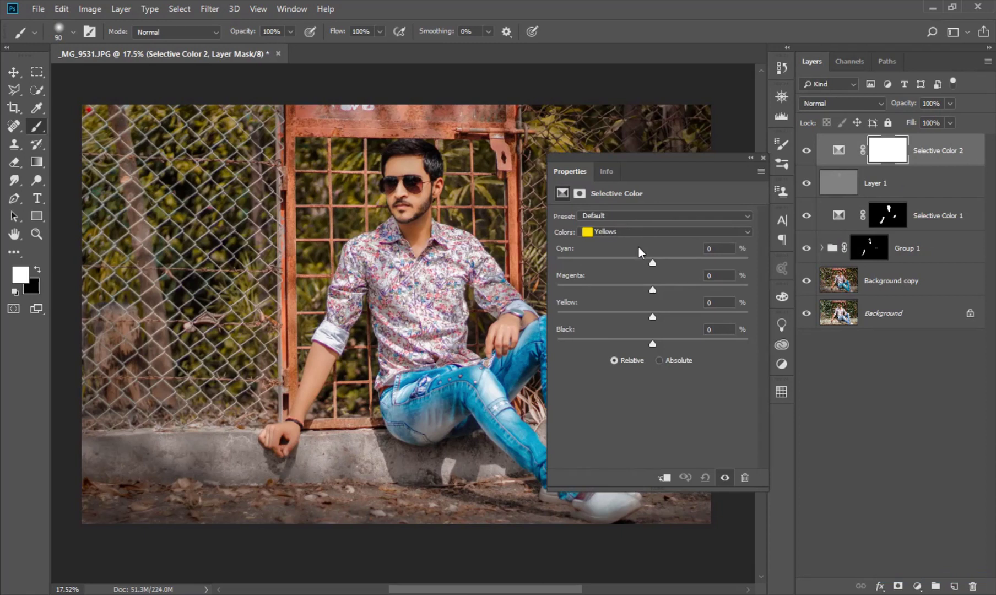
click(610, 231)
drag(653, 289, 672, 289)
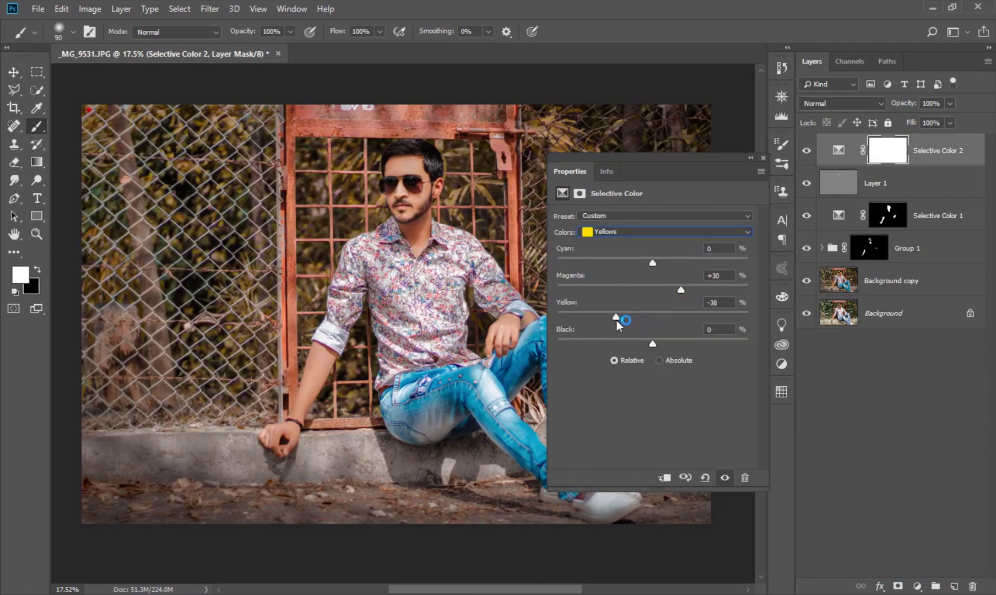
drag(620, 320, 701, 320)
click(569, 303)
text(0)
Give the Blacks Cyan +9, Magenta -8 and Yellow -12 in Selective Color 2.
click(633, 231)
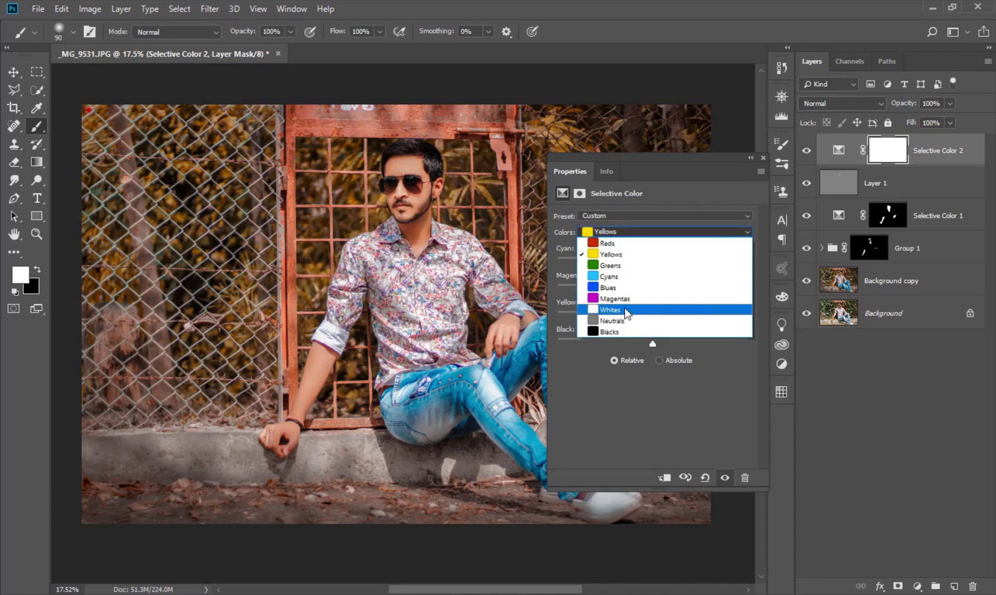
click(634, 332)
scroll(493, 288, right, 1)
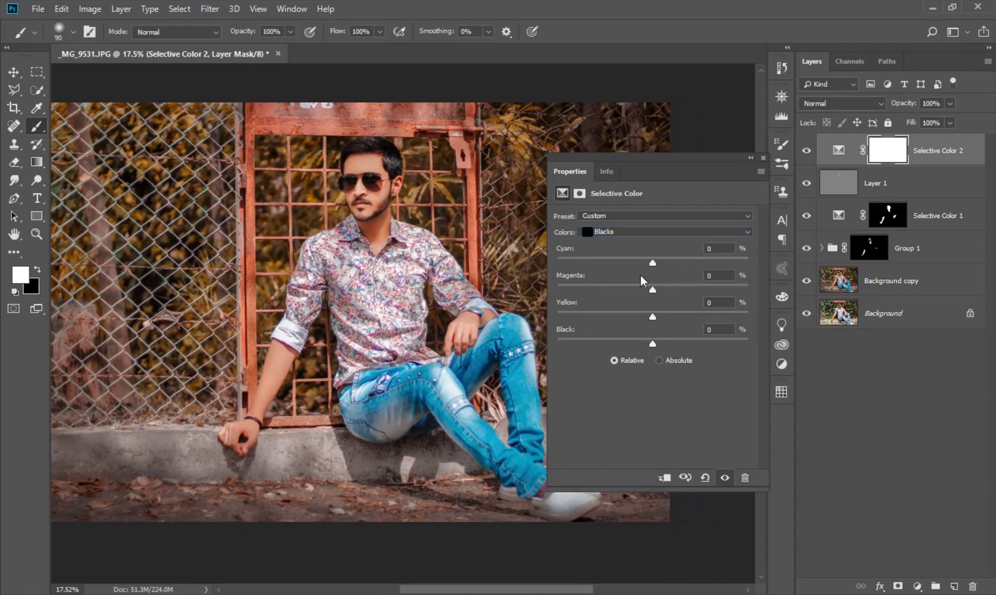
drag(666, 261, 662, 259)
drag(640, 317, 647, 287)
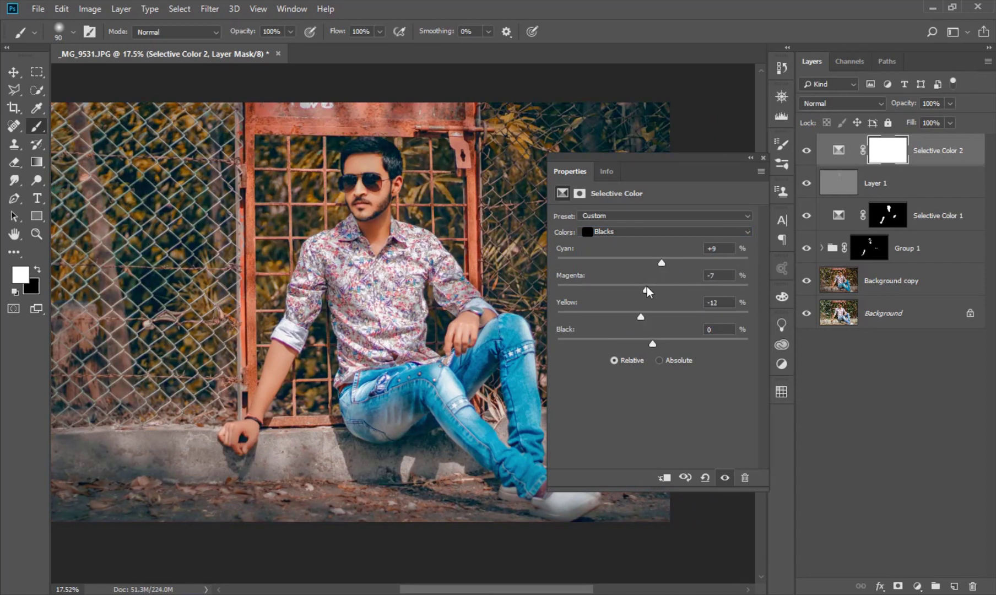
drag(440, 280, 449, 279)
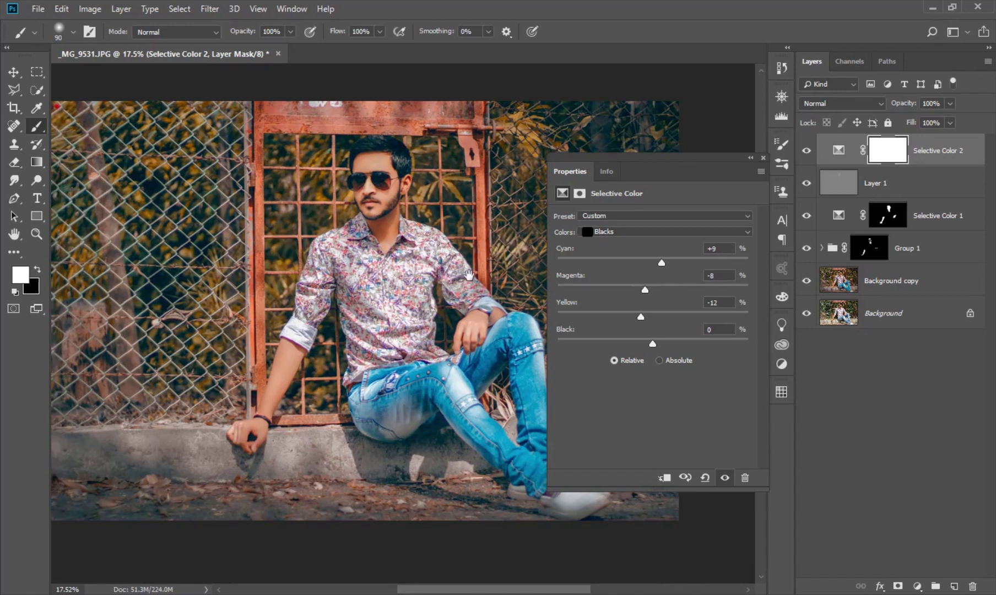
click(763, 158)
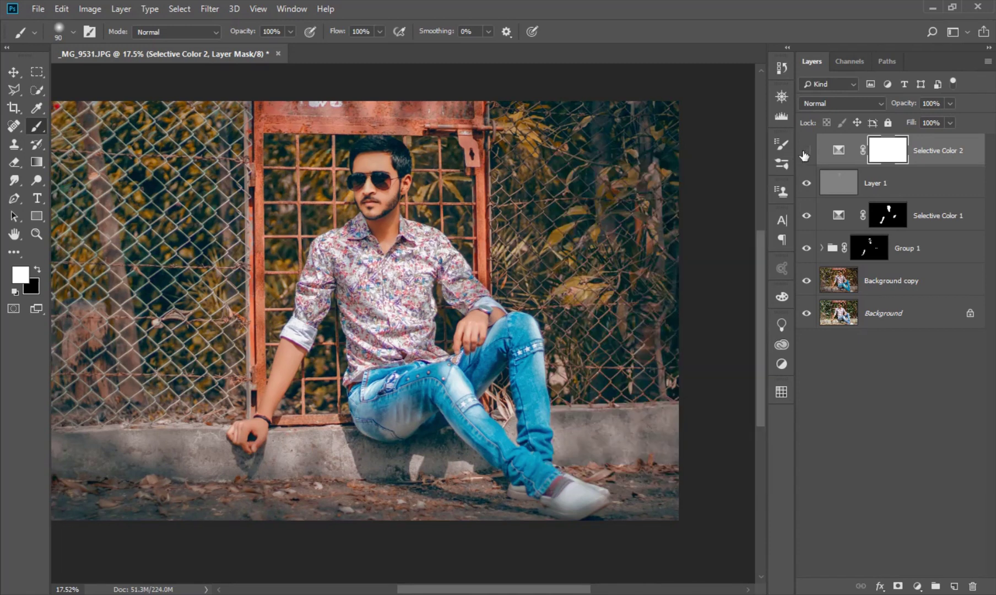
Turn Selective Color 2 on and toggle the Background to compare against the original.
click(806, 151)
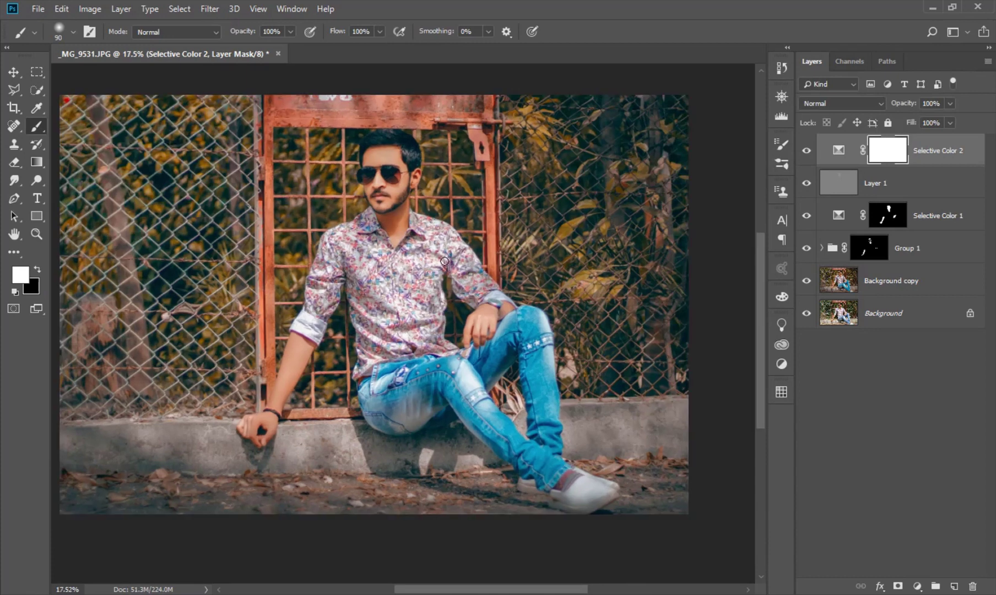
scroll(444, 265, up, 1)
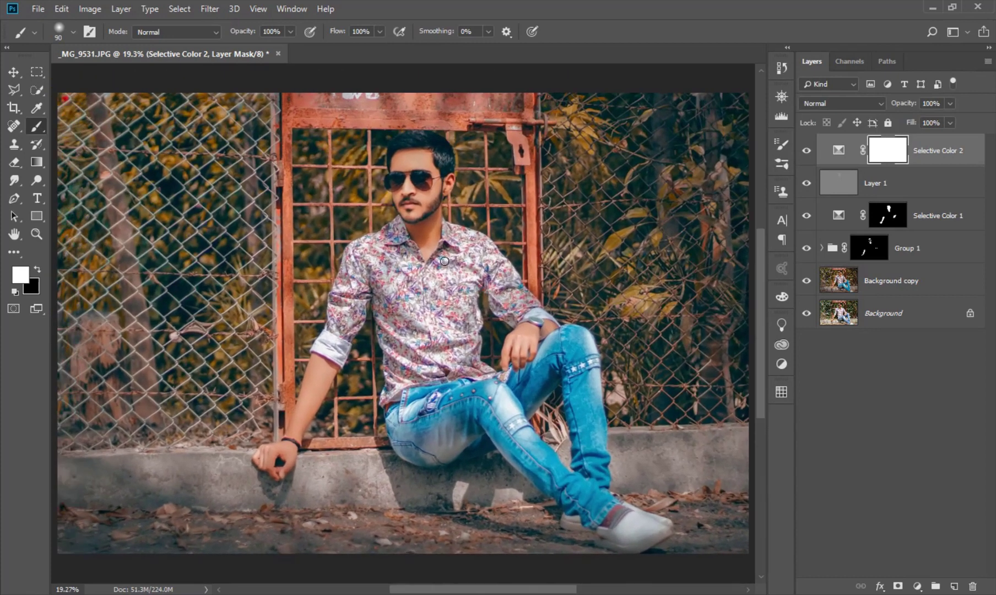
alt+click(806, 313)
alt+click(806, 314)
Zoom in on the face and make Layer 1 the active layer.
drag(427, 229, 433, 226)
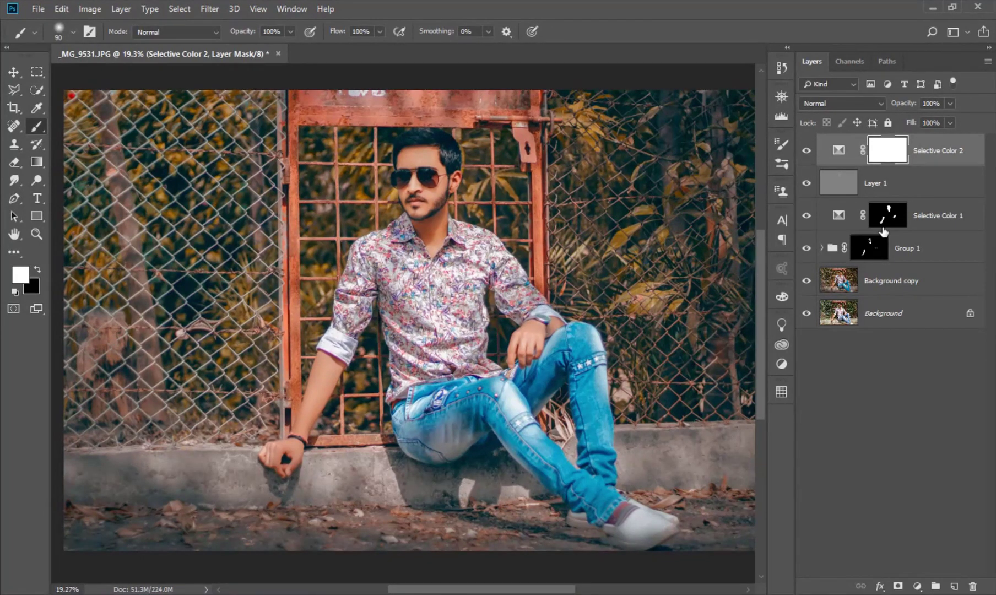
scroll(429, 188, up, 3)
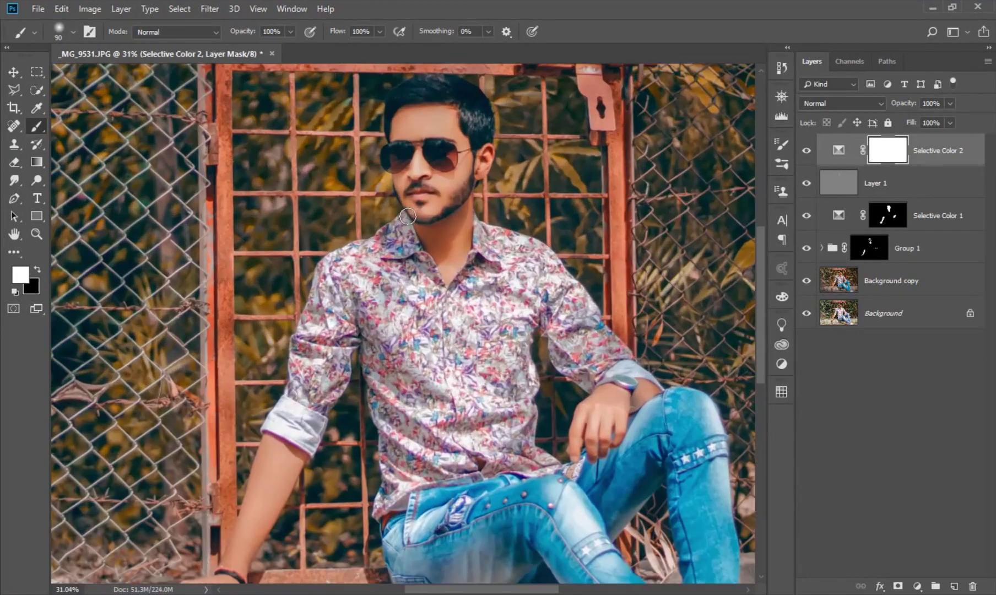
scroll(408, 219, up, 3)
scroll(408, 218, up, 1)
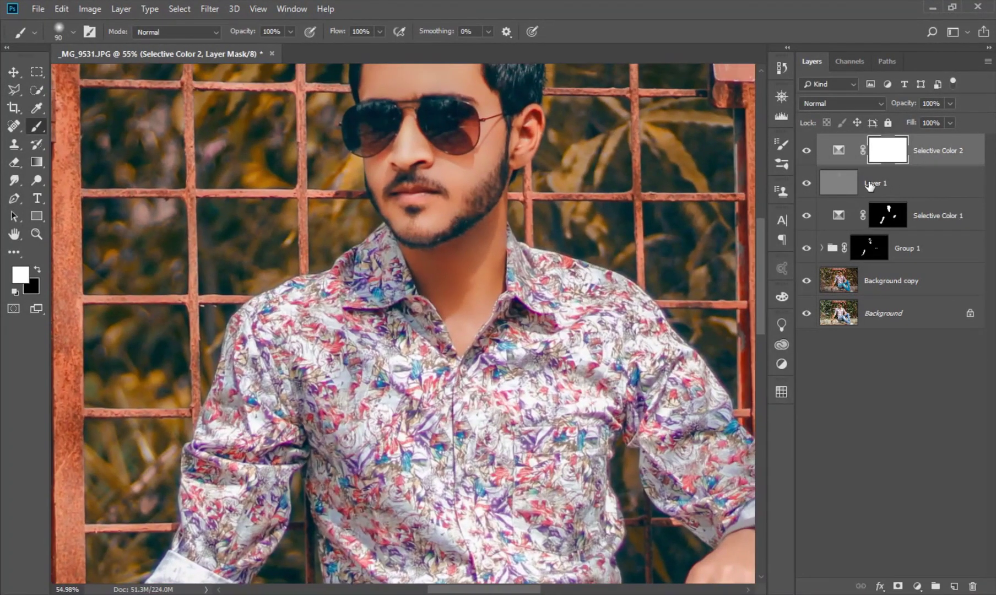
click(807, 183)
click(839, 182)
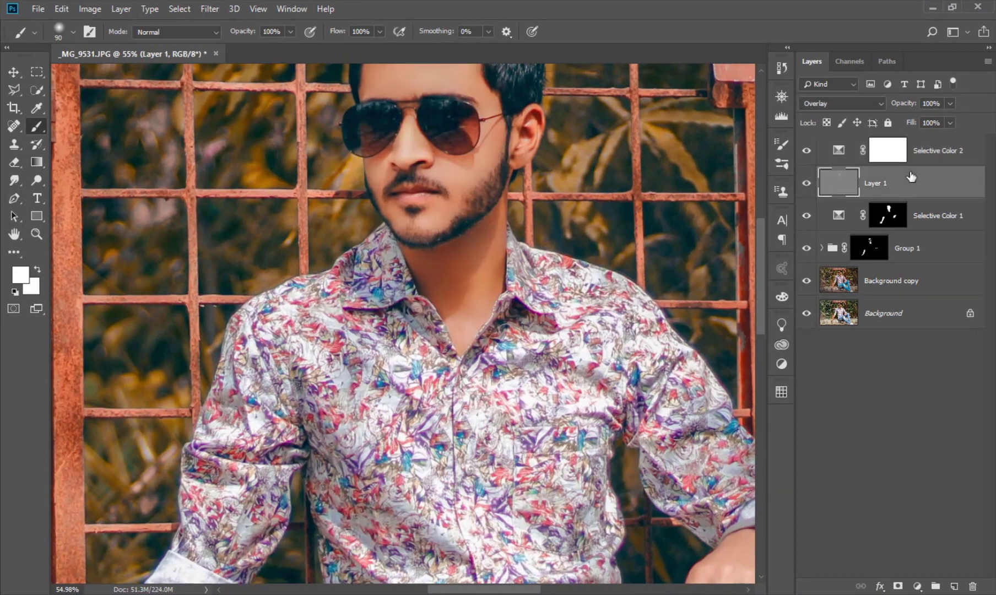
drag(605, 161, 588, 208)
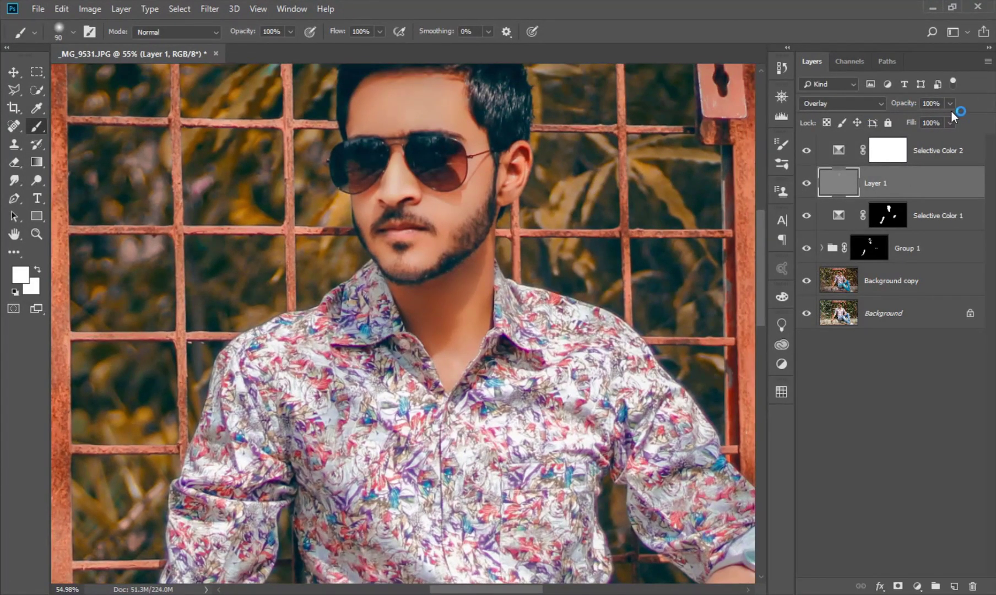
Dodge (Midtones, 20%) the skin around the mustache, lip and chin on Layer 1.
click(37, 180)
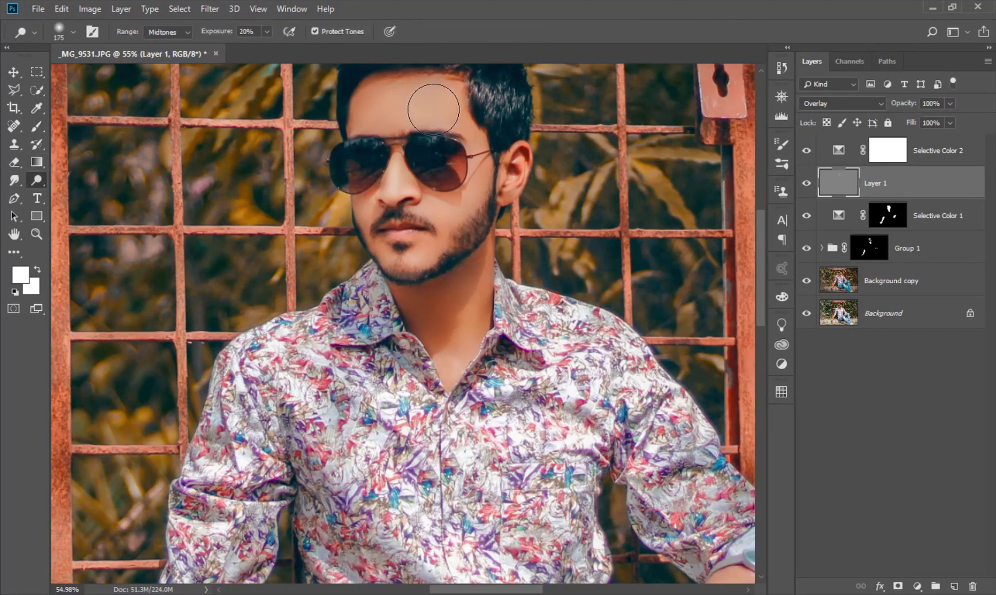
key(bracketright)
key(bracketright)
key(bracketright)
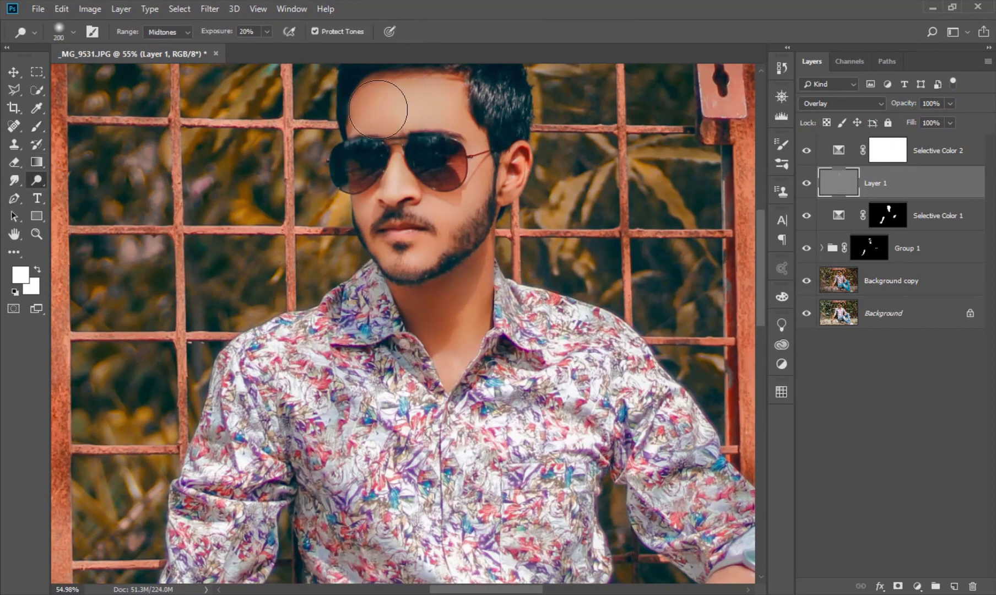
scroll(400, 149, down, 3)
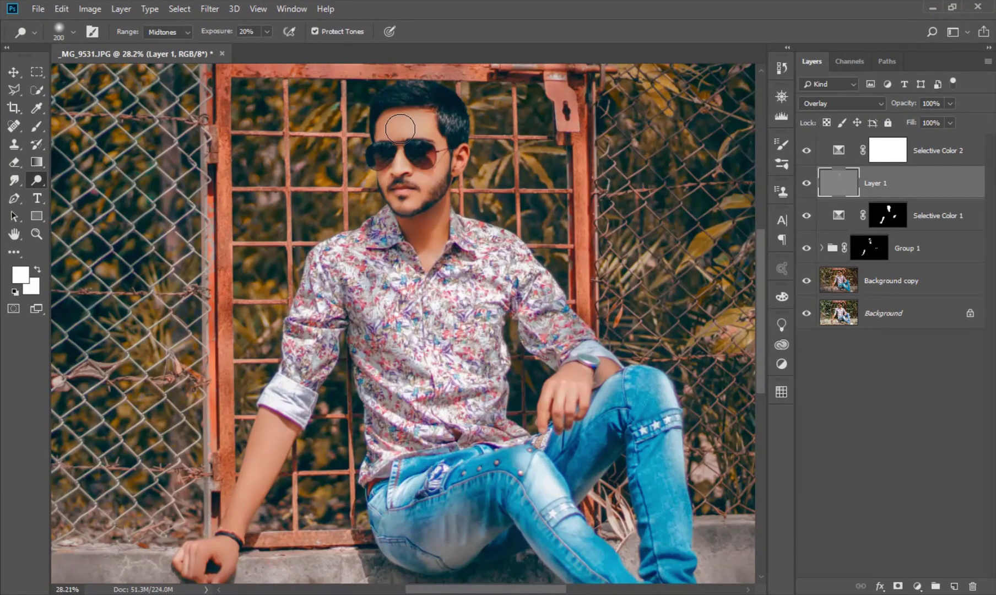
scroll(389, 155, up, 2)
key(bracketleft)
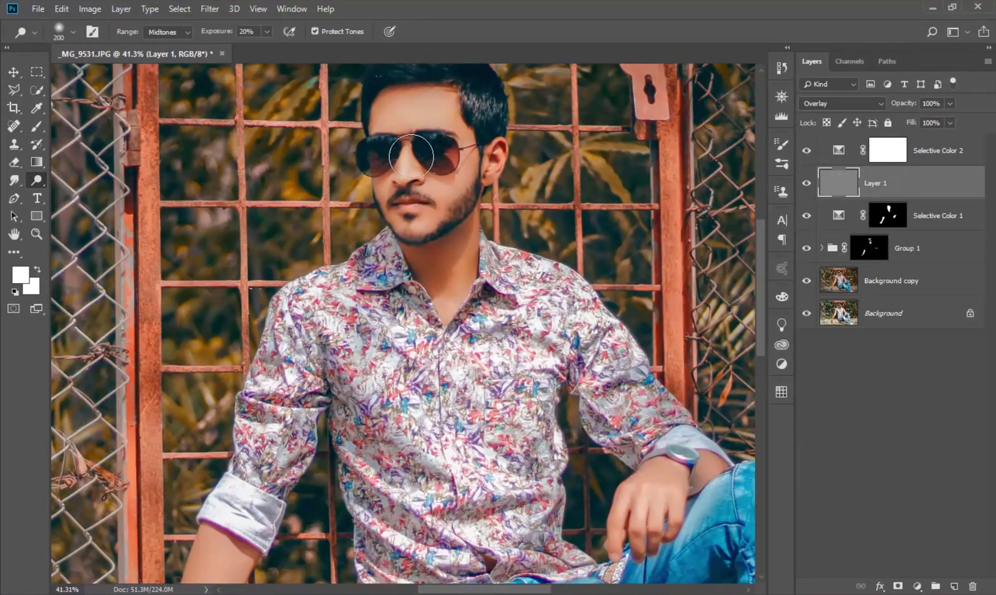
scroll(407, 165, up, 1)
key(bracketleft)
key(bracketleft)
key(bracketleft)
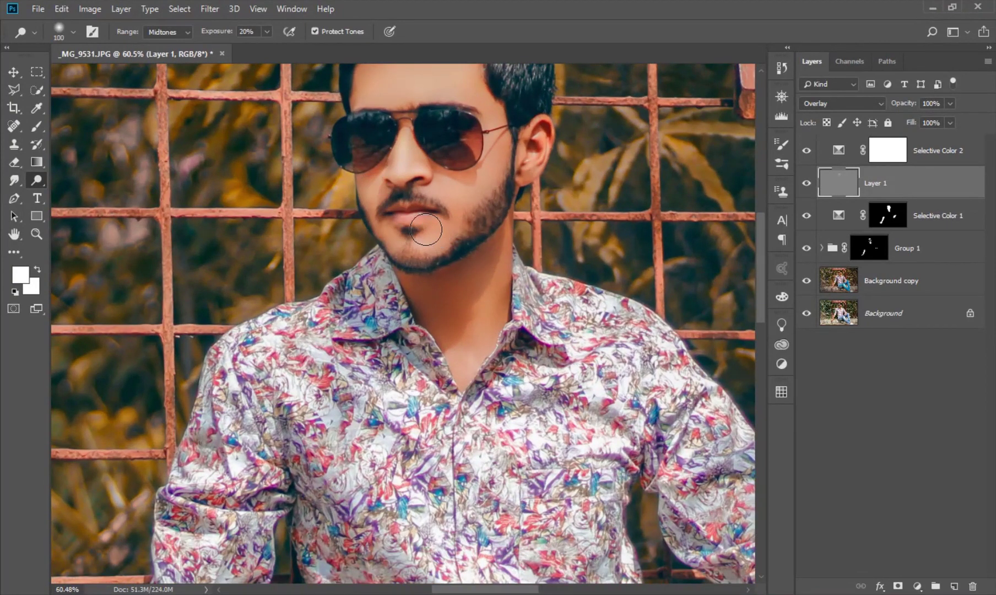
drag(375, 216, 397, 207)
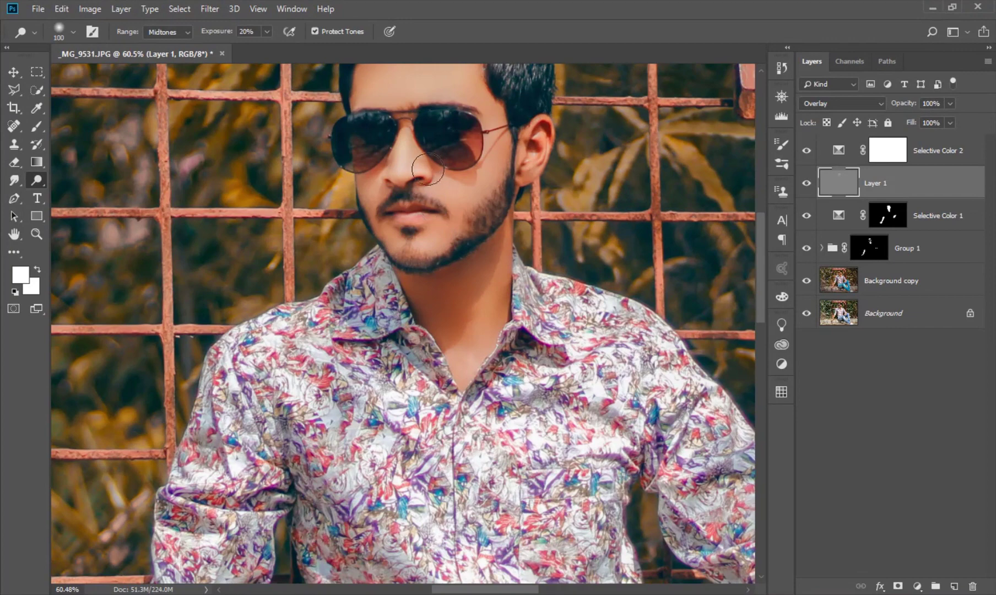
drag(442, 183, 405, 210)
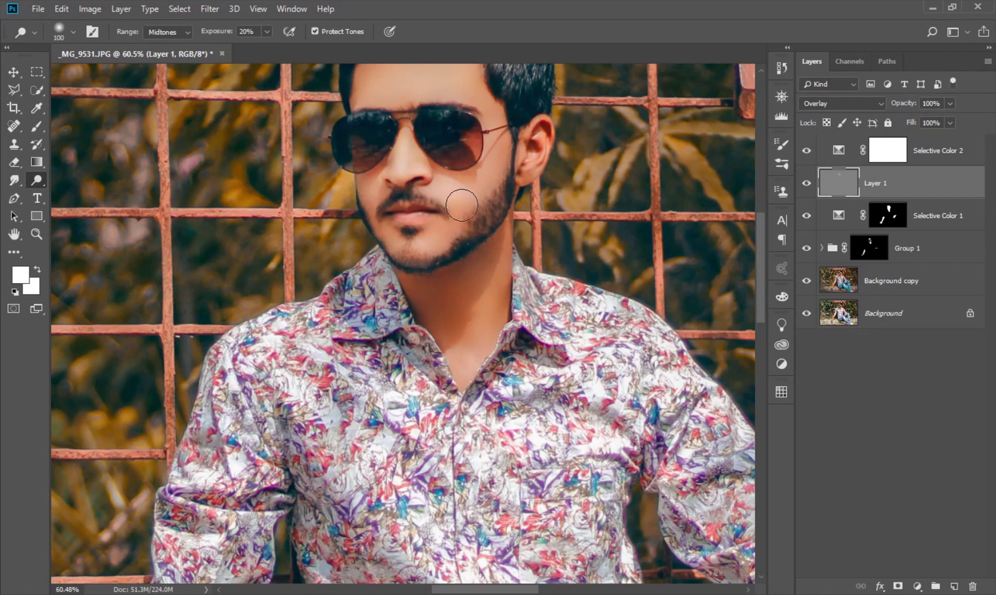
key(ctrl+0)
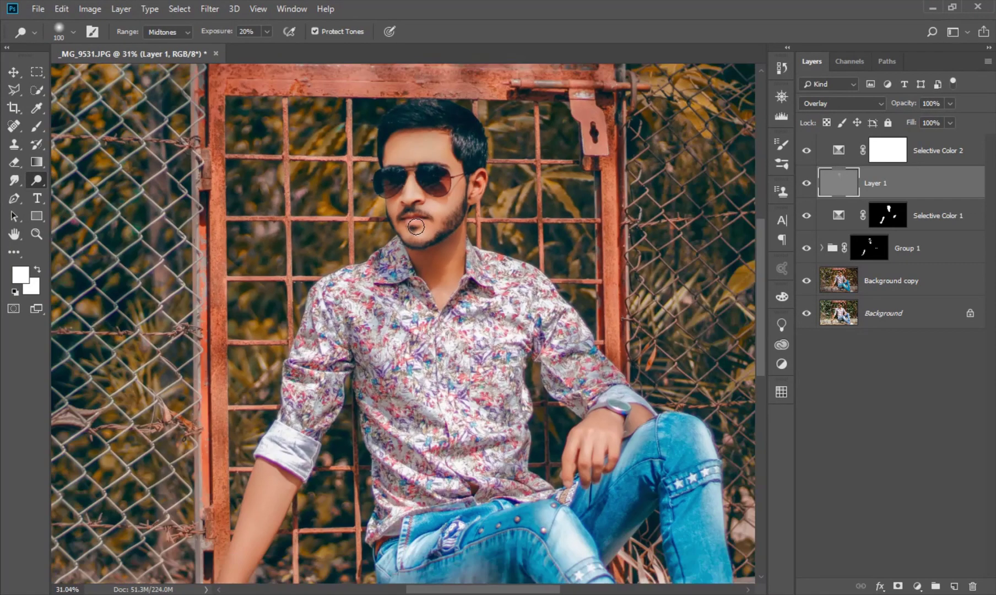
Compare Layer 1 on and off, then dodge the man's forearm lighter.
click(806, 184)
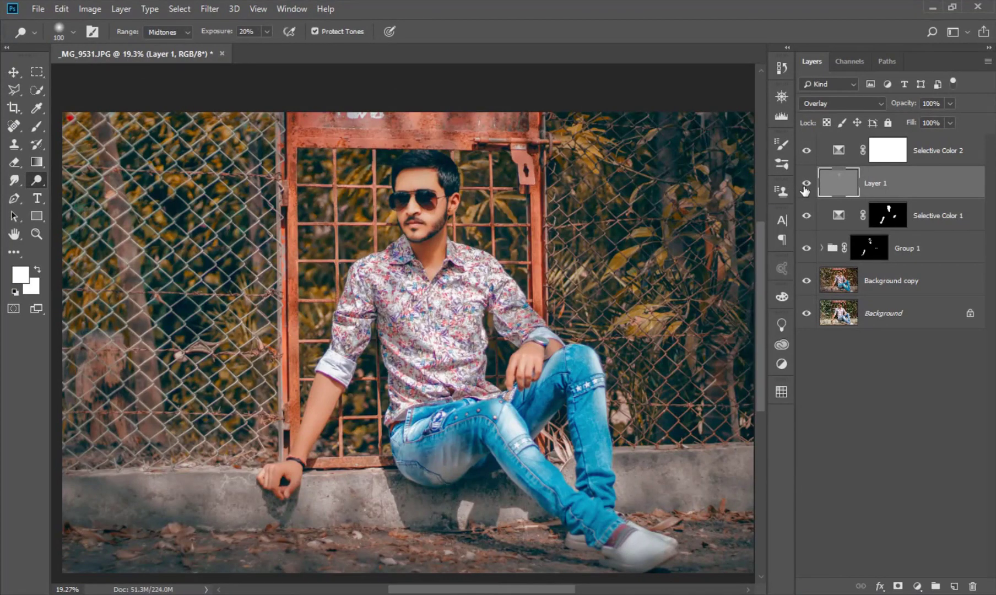
click(806, 185)
scroll(318, 392, up, 2)
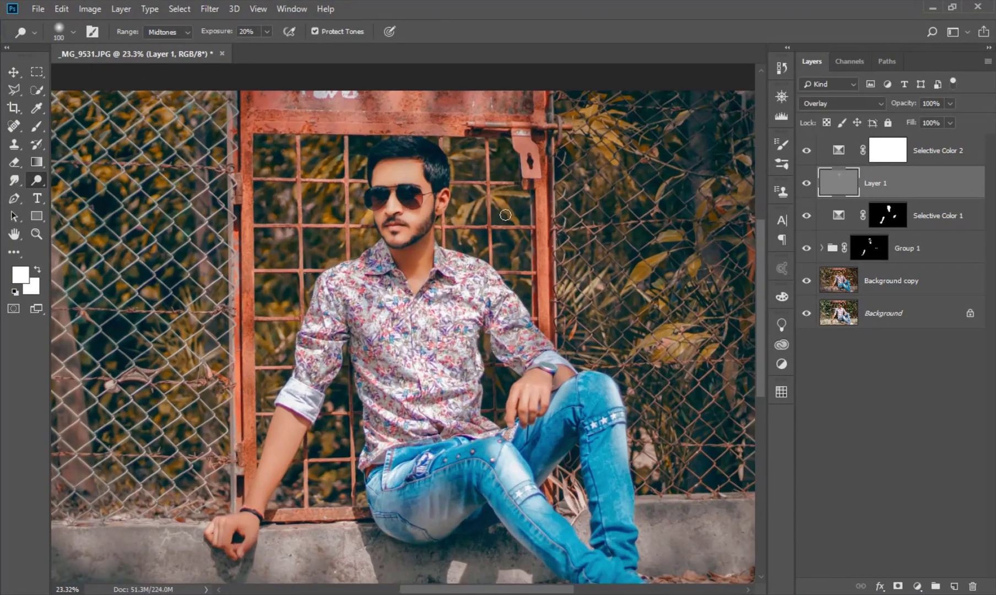
scroll(318, 391, up, 2)
scroll(318, 391, up, 2)
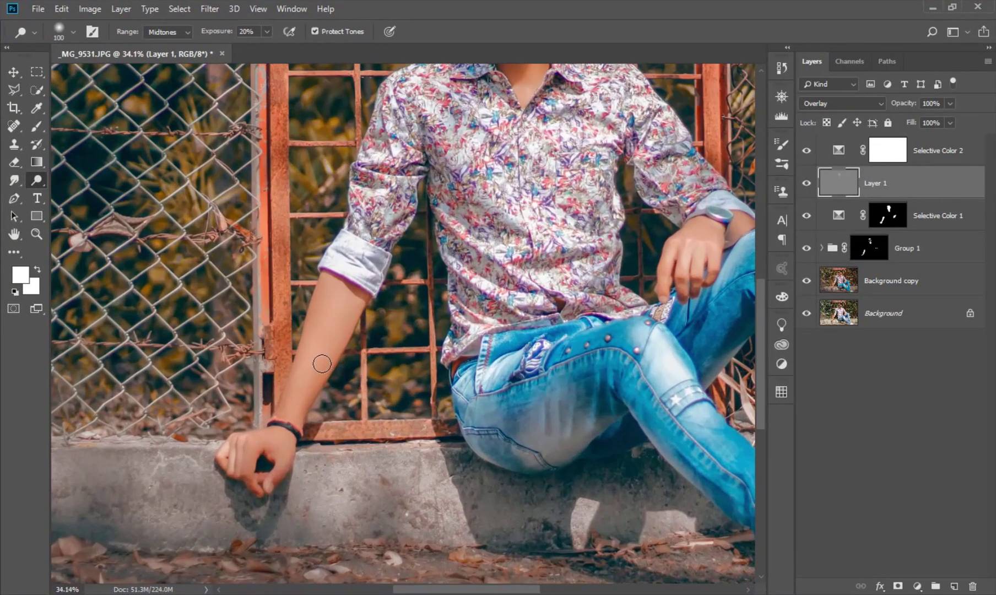
key(bracketright)
key(bracketright)
key(bracketleft)
drag(332, 283, 307, 417)
scroll(307, 417, down, 3)
scroll(307, 416, up, 3)
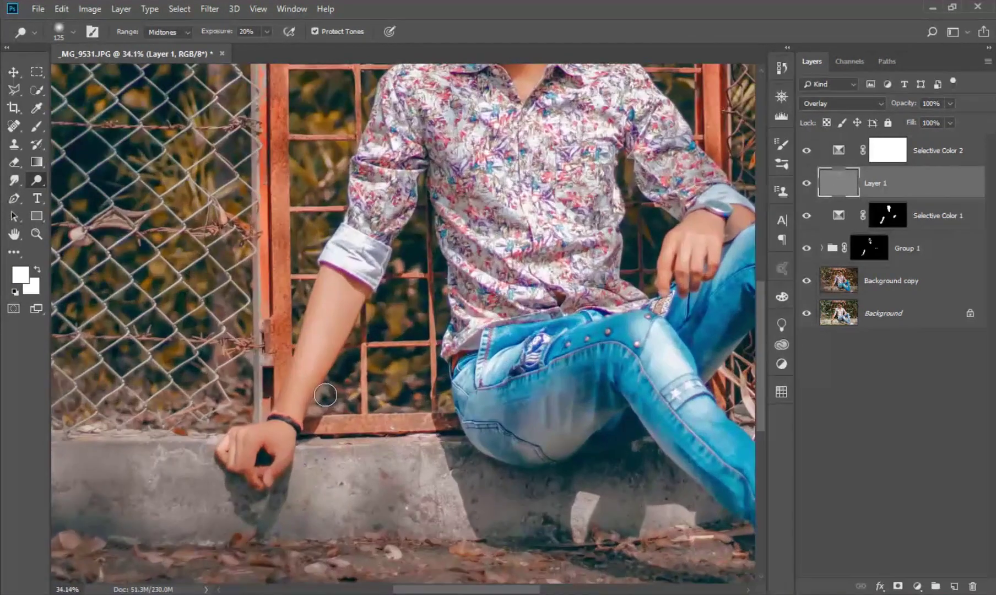
mouse_move(325, 347)
mouse_down()
mouse_move(325, 287)
mouse_move(315, 343)
mouse_up()
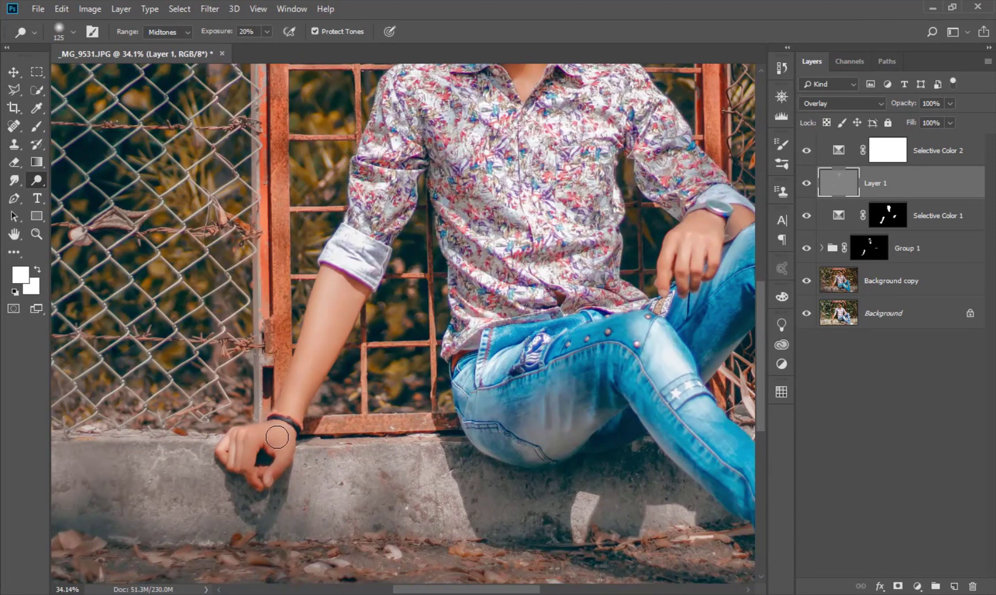
mouse_move(280, 428)
mouse_down()
mouse_move(321, 350)
mouse_move(336, 353)
mouse_move(292, 361)
mouse_up()
Dodge the hand on the knee and lower Layer 1's opacity to 79%.
key(ctrl+0)
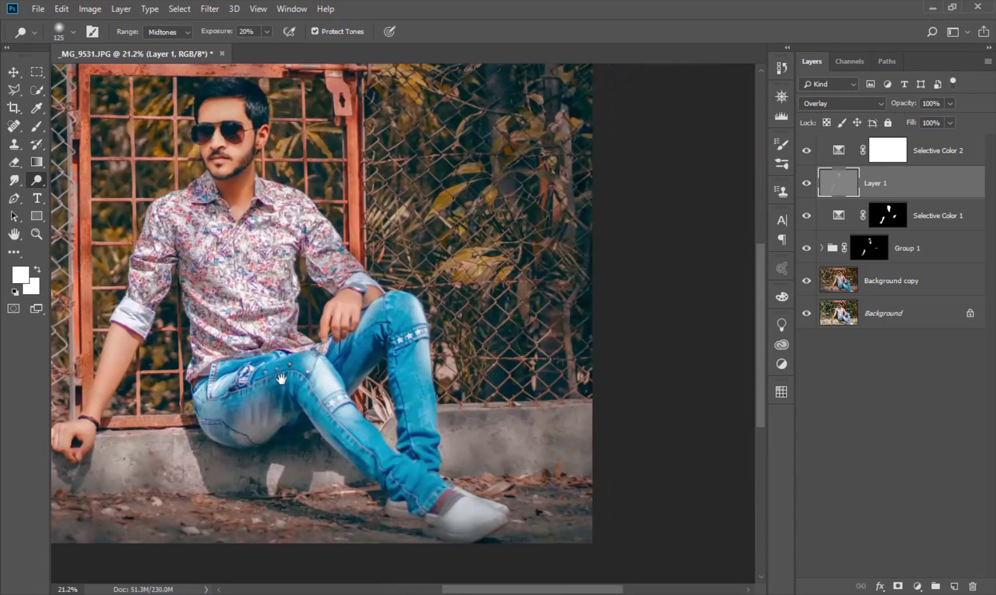
scroll(342, 311, up, 5)
key(bracketleft)
key(bracketleft)
key(bracketleft)
key(bracketleft)
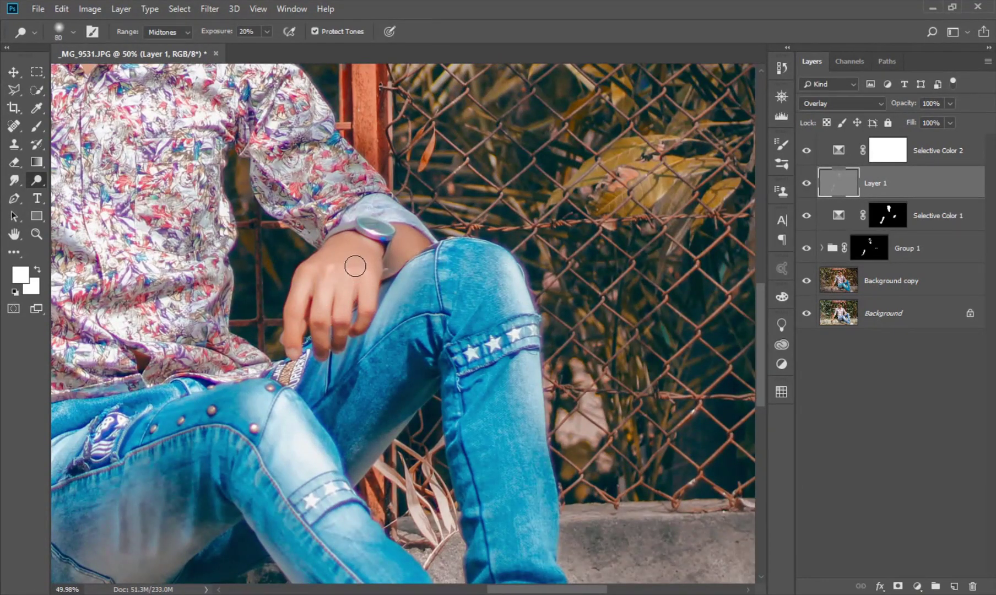
key(bracketright)
drag(355, 267, 413, 259)
scroll(581, 342, down, 3)
scroll(582, 342, down, 2)
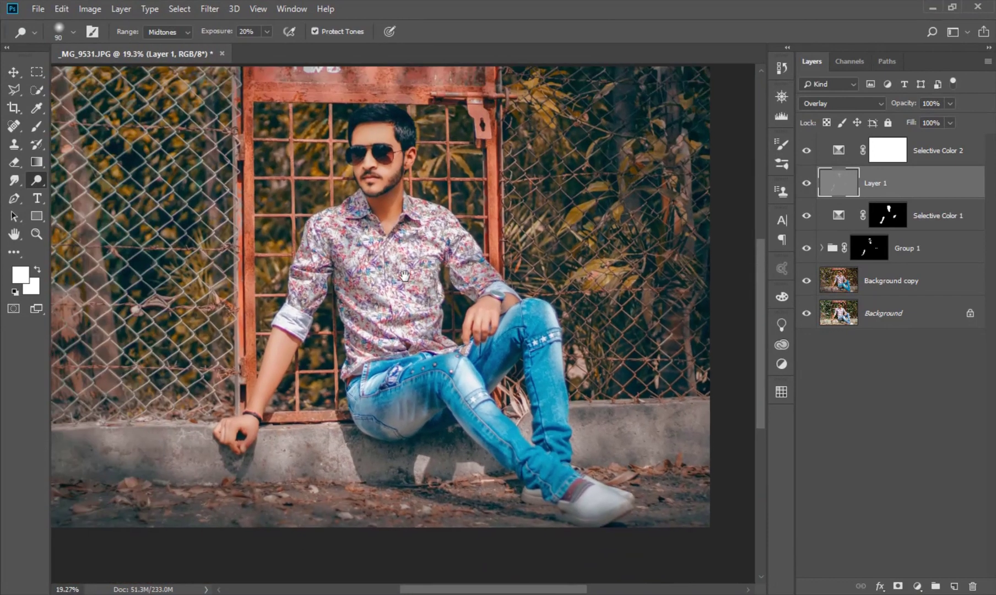
scroll(585, 445, down, 1)
scroll(493, 359, down, 1)
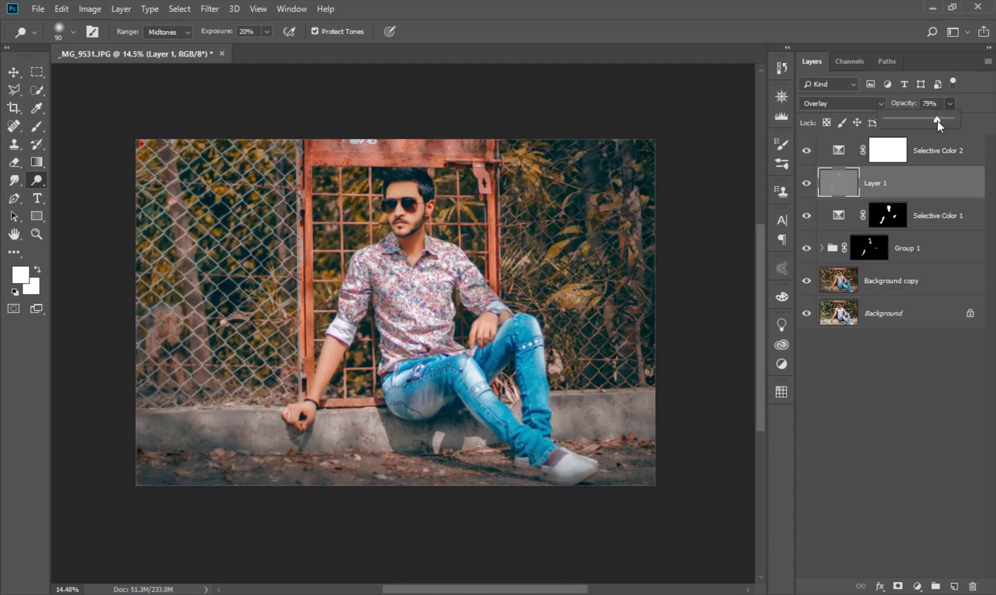
Set Layer 1 opacity to 84% and compare with the original photo.
drag(940, 121, 937, 124)
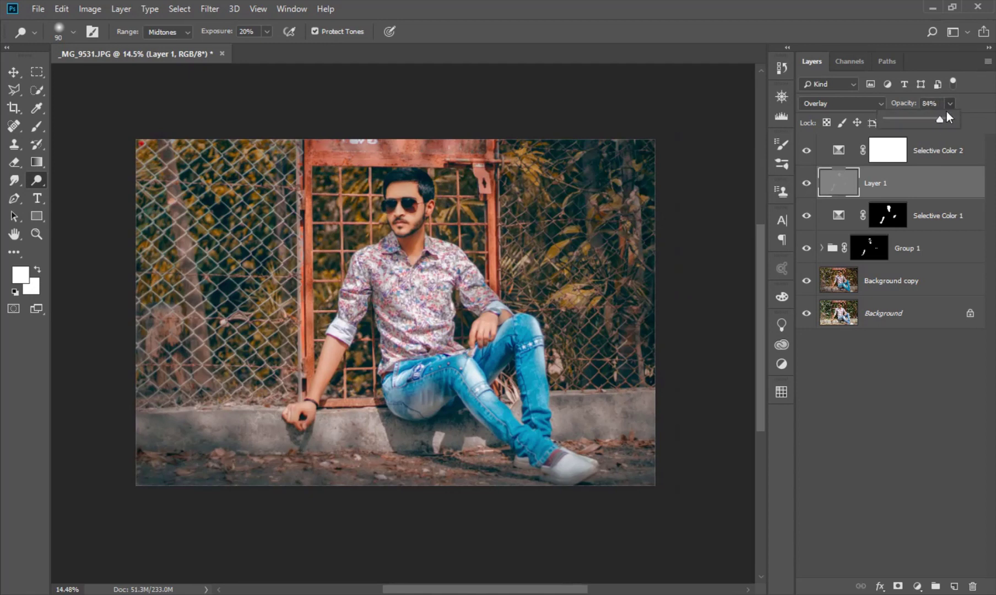
click(815, 182)
scroll(417, 234, up, 1)
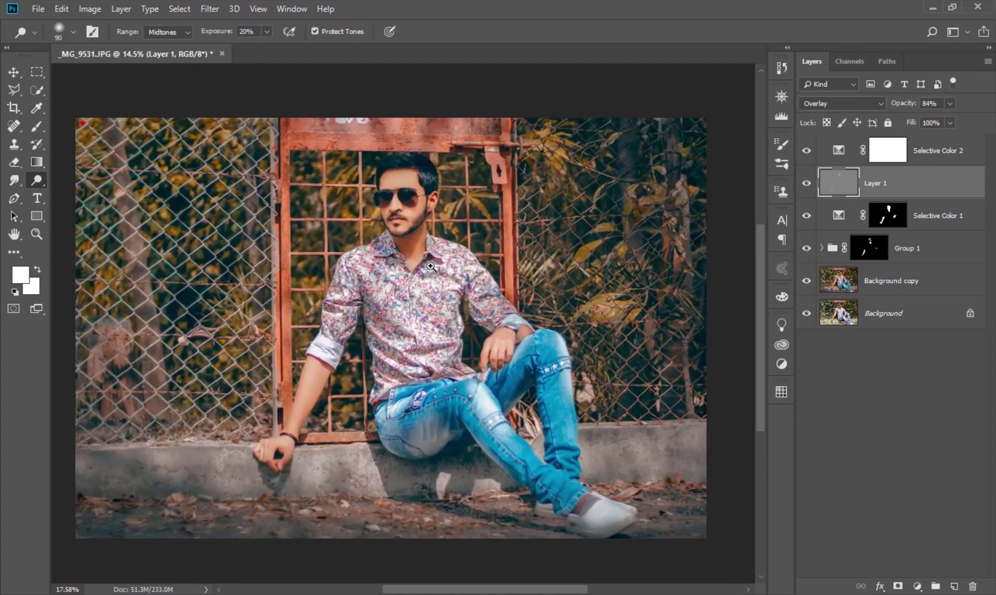
alt+click(806, 313)
Save the document as the layered PSD _MG_9531 in New folder.
key(ctrl+shift+s)
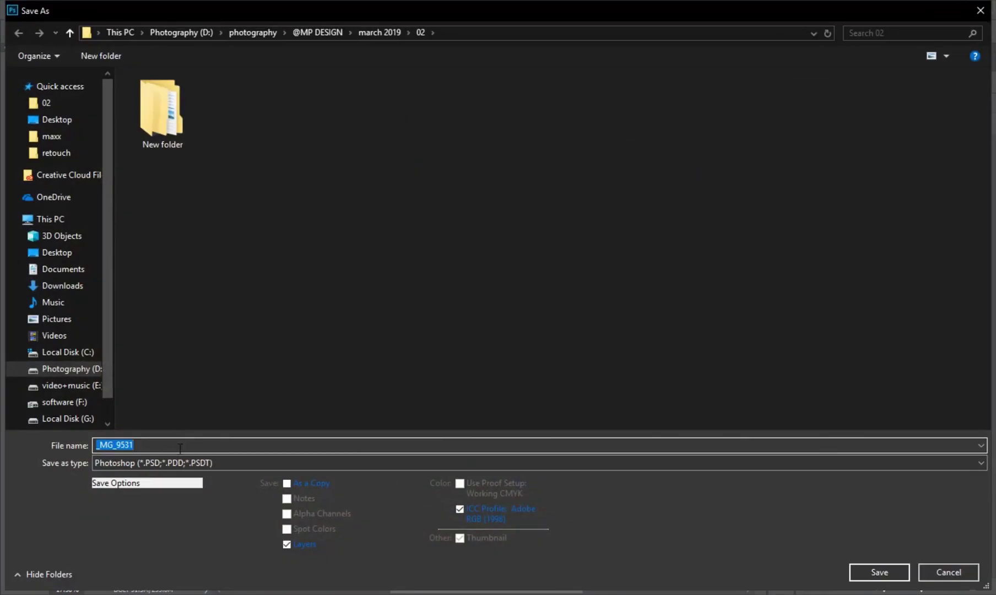
double_click(170, 131)
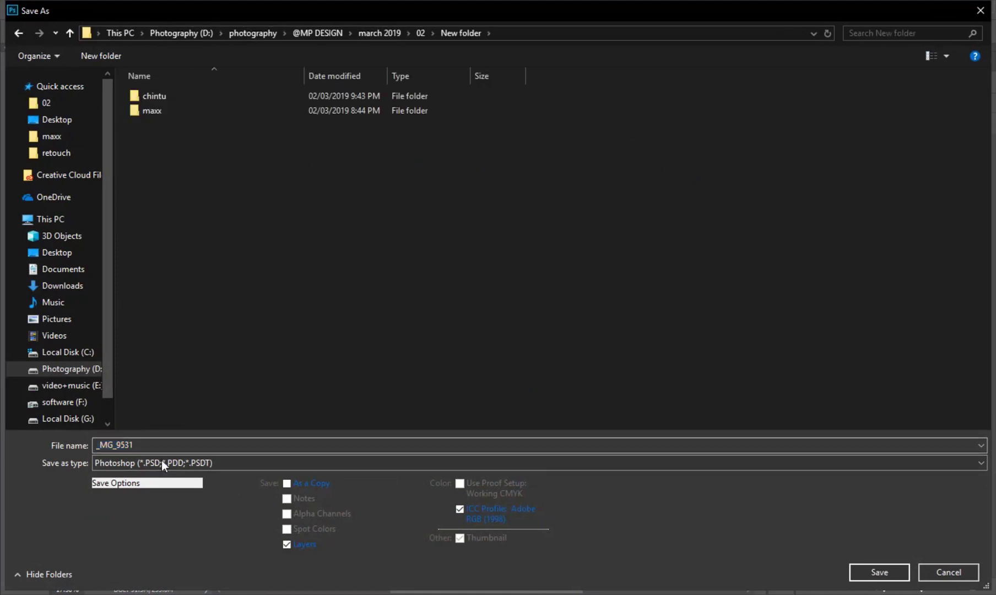
click(866, 573)
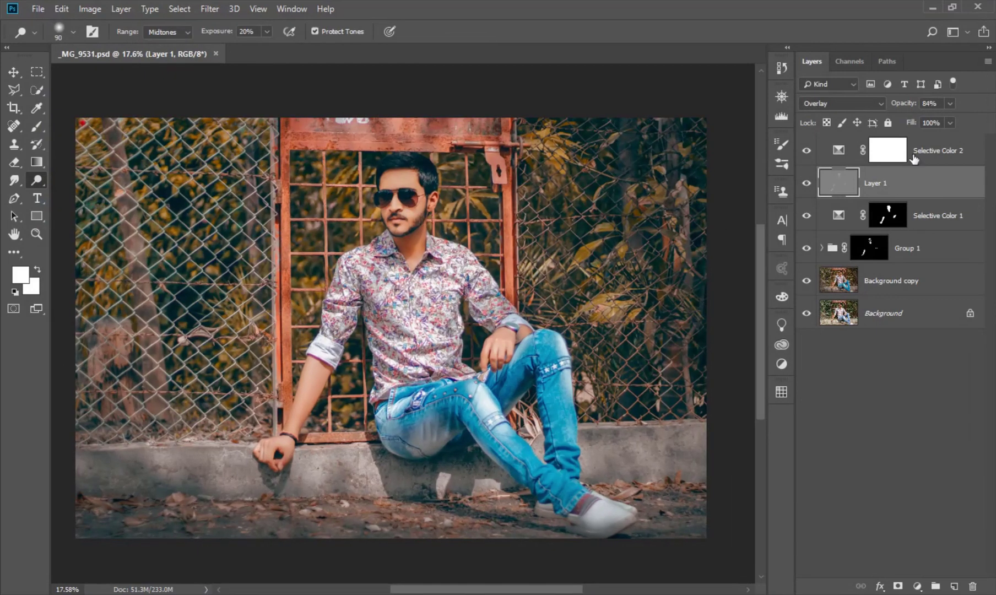
Hide the three top grading layers and add a new Layer 2 above Group 1.
click(839, 158)
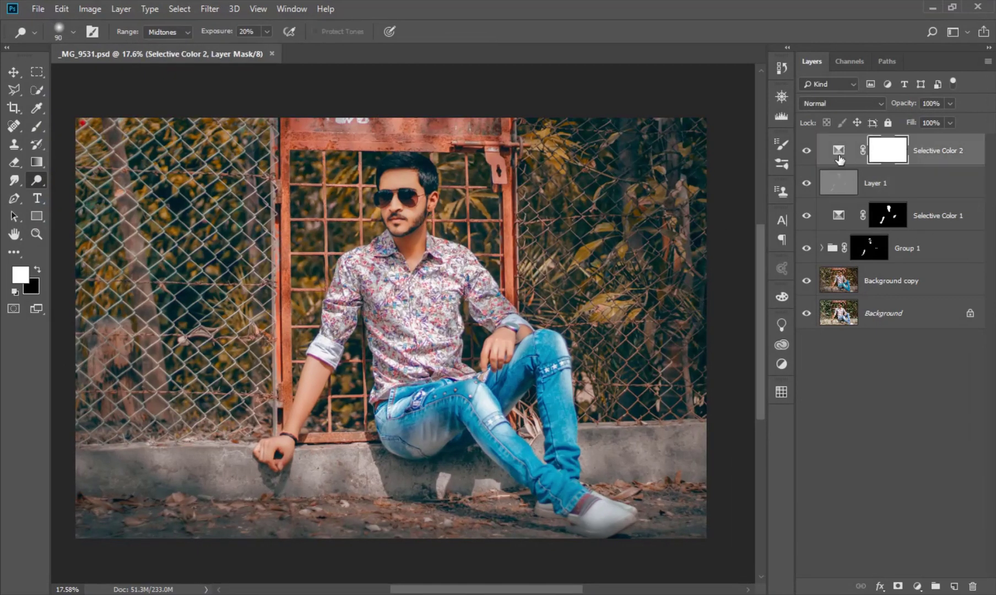
click(875, 281)
drag(808, 222, 807, 151)
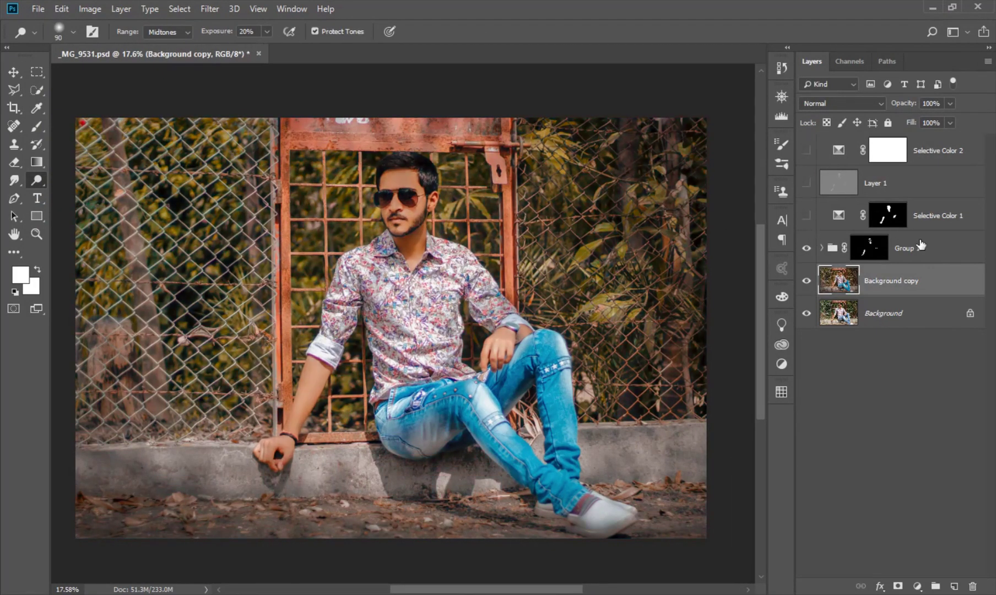
click(924, 247)
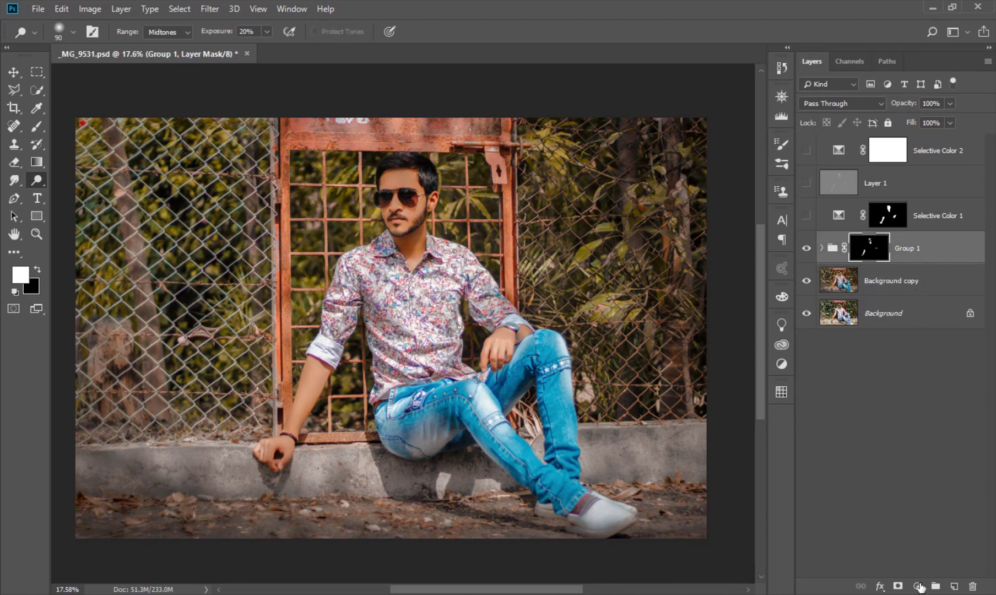
key(ctrl+shift+alt+e)
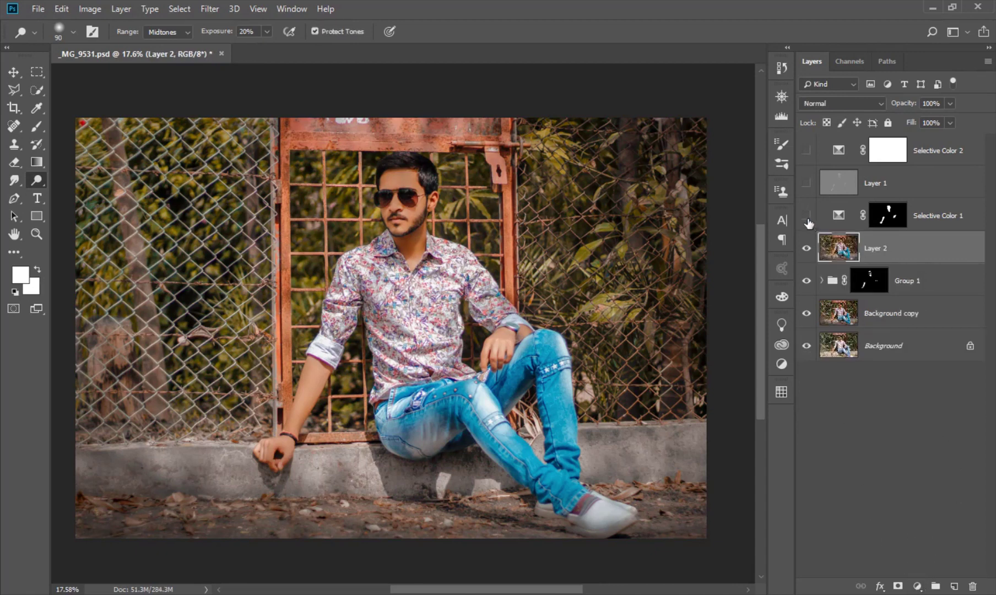
key(ctrl+z)
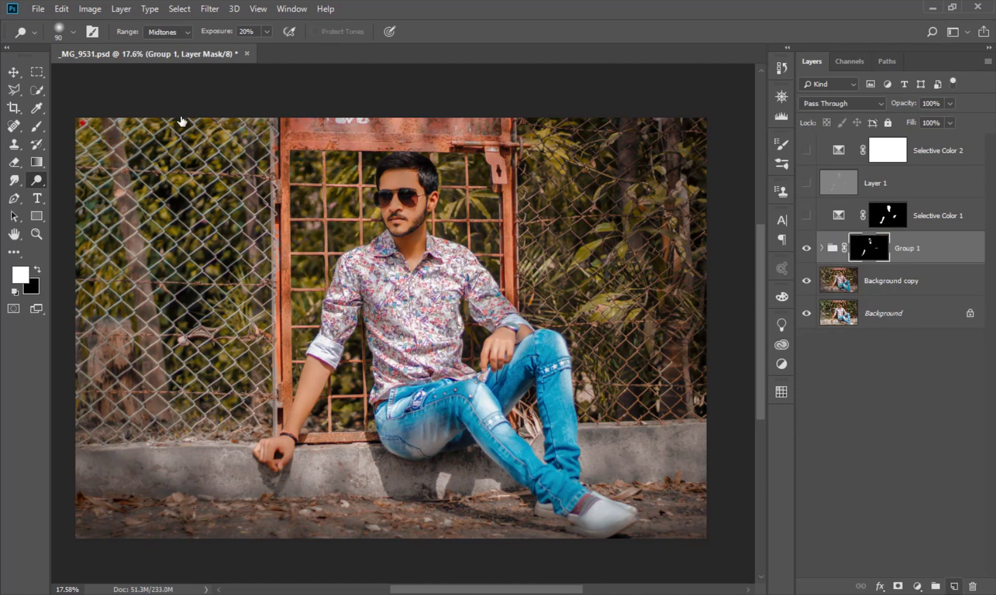
key(ctrl+shift+z)
Apply Image into Layer 2 with Normal blending to get a merged copy.
click(63, 8)
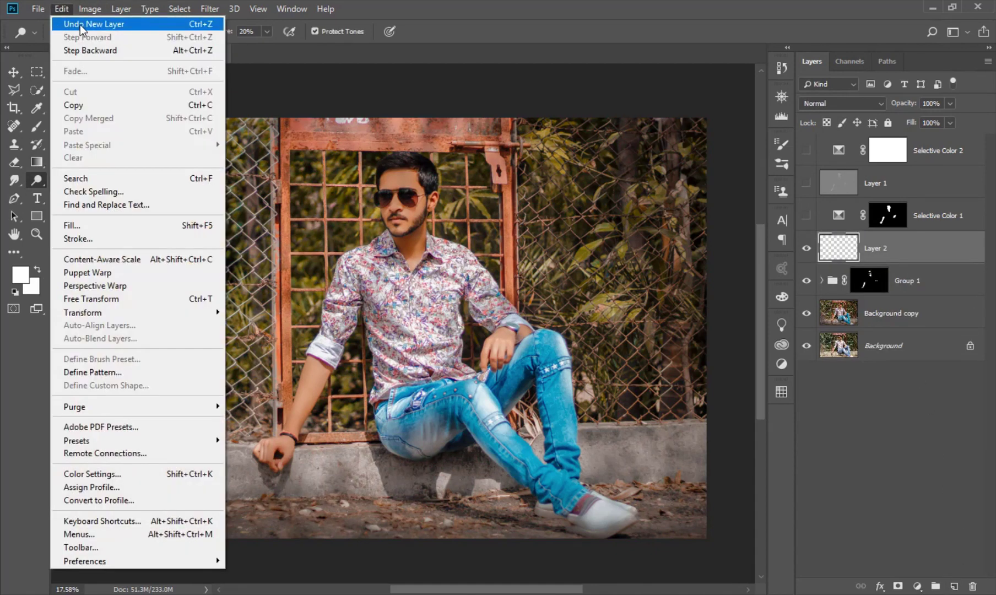
mouse_move(90, 9)
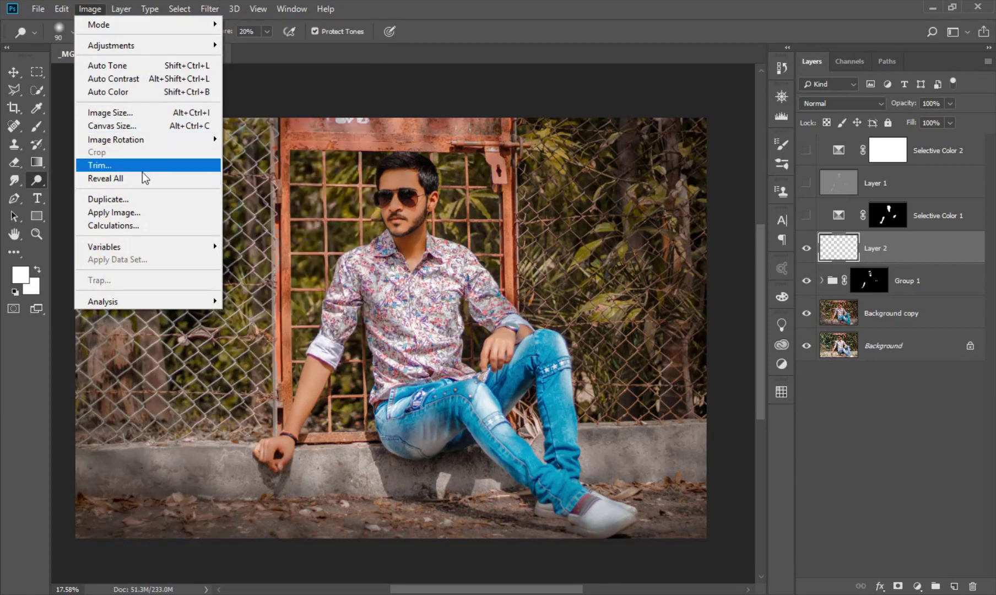
click(148, 214)
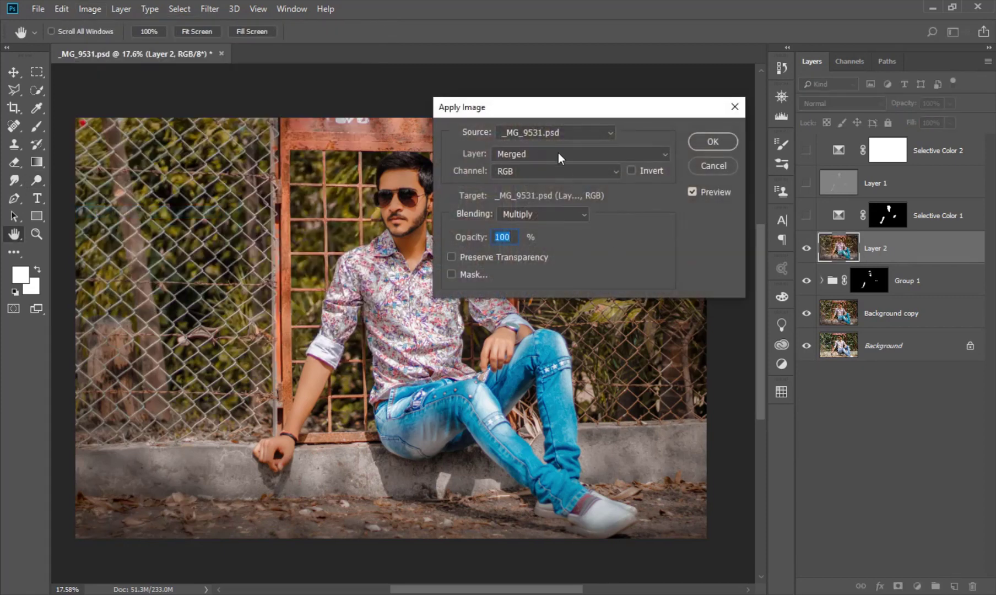
click(535, 214)
click(539, 229)
click(720, 144)
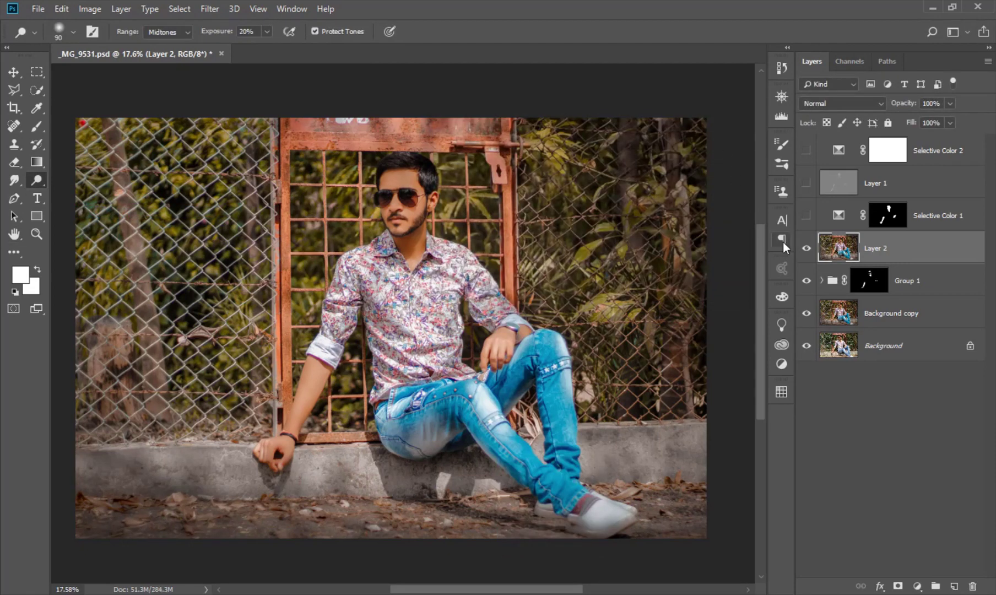
Compare with Group 1 hidden, then turn all layers including the grading layers back on.
click(806, 280)
click(806, 254)
drag(806, 281, 807, 313)
drag(417, 234, 419, 237)
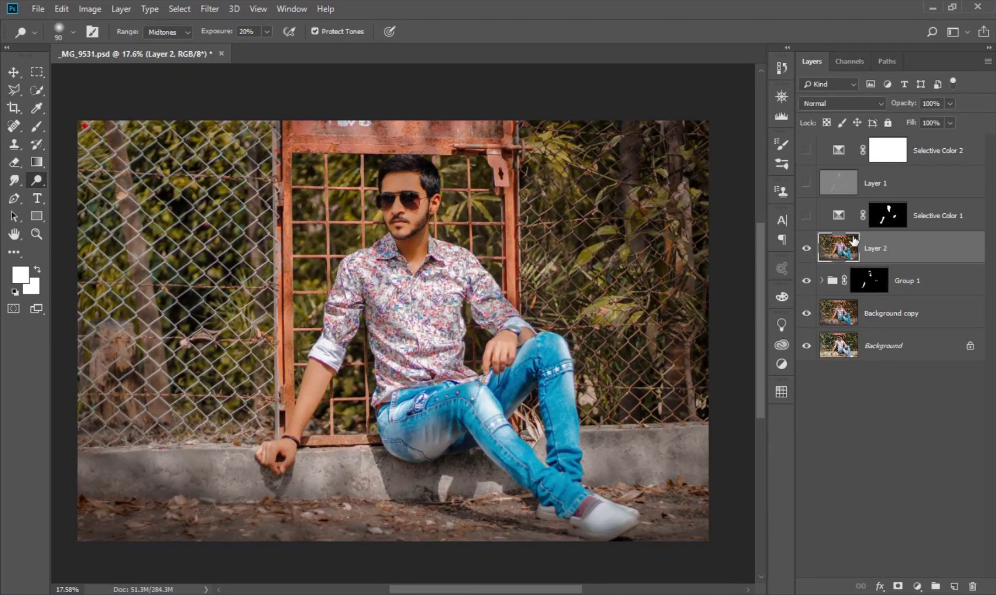
click(806, 183)
click(806, 151)
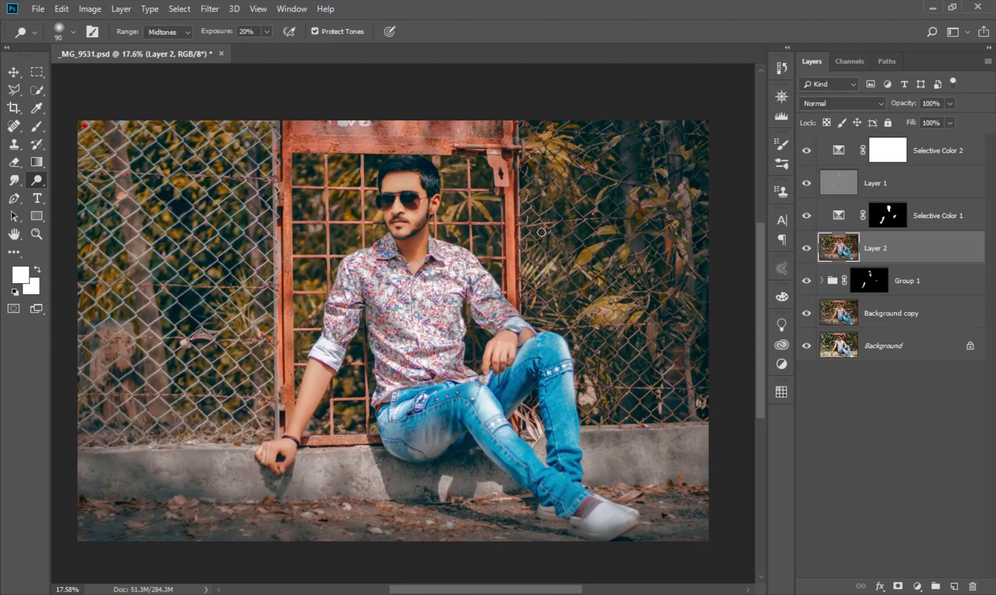
Camera Raw Filter Detail on Layer 2: Color noise 20, Luminance 30, Sharpening Amount 35.
click(214, 12)
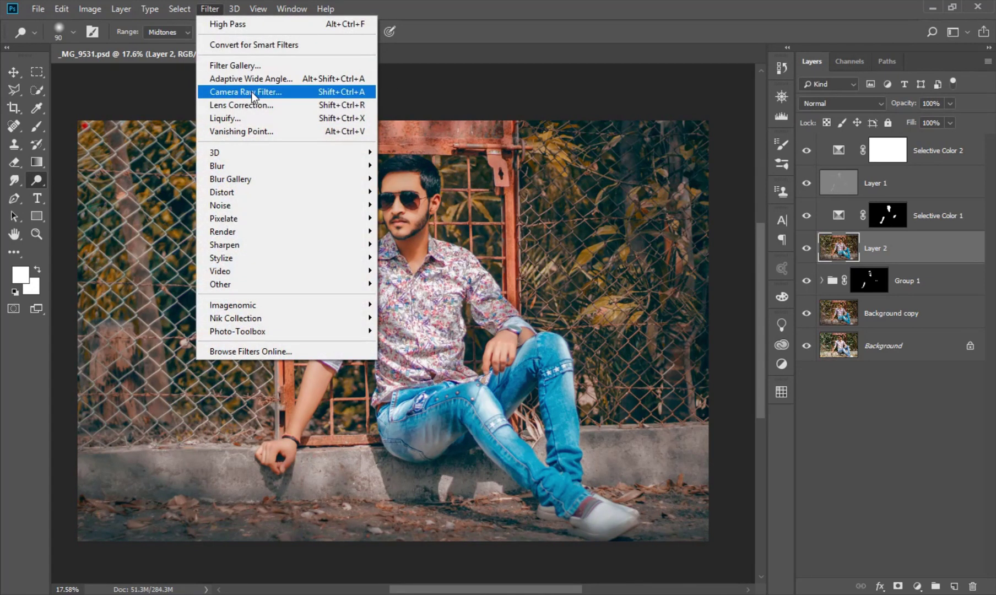
click(252, 92)
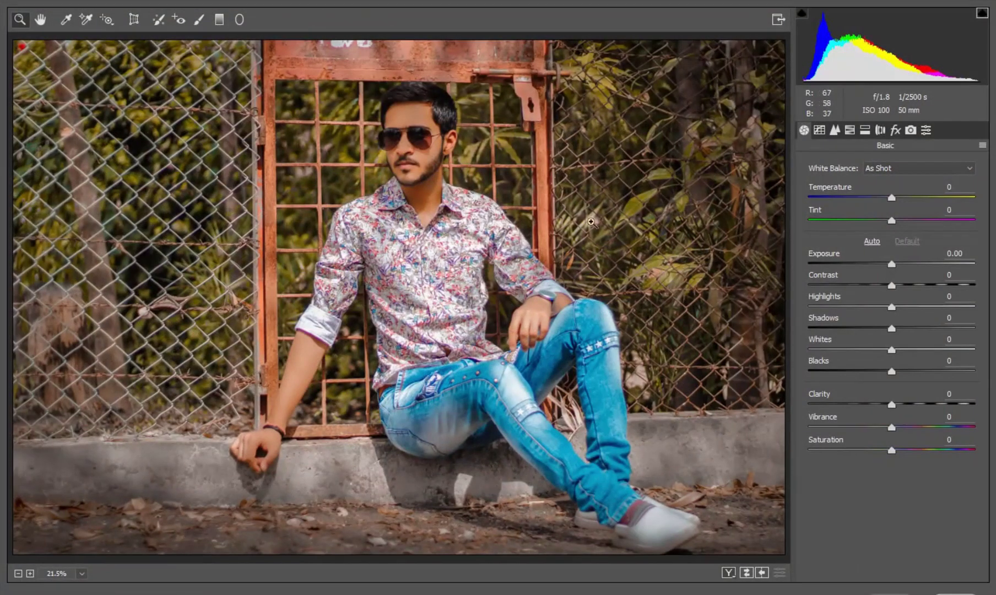
click(836, 130)
click(419, 150)
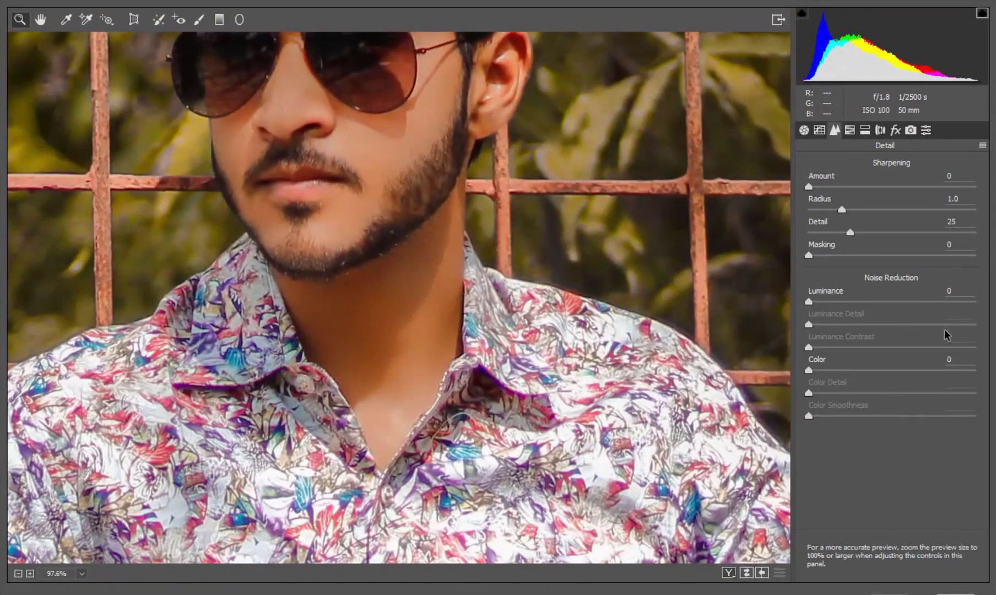
click(949, 360)
text(20)
key(shift+Tab)
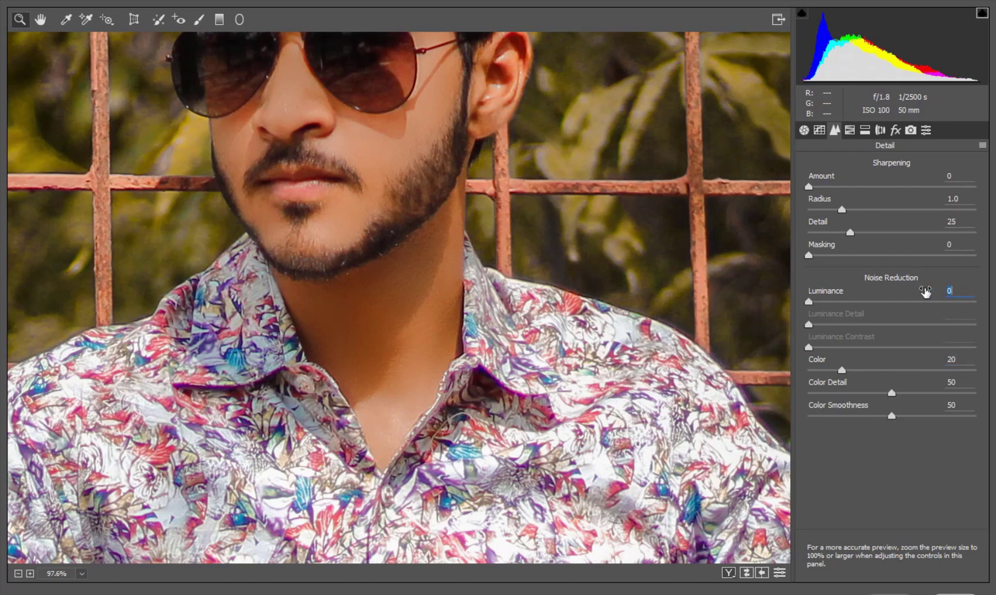
text(30)
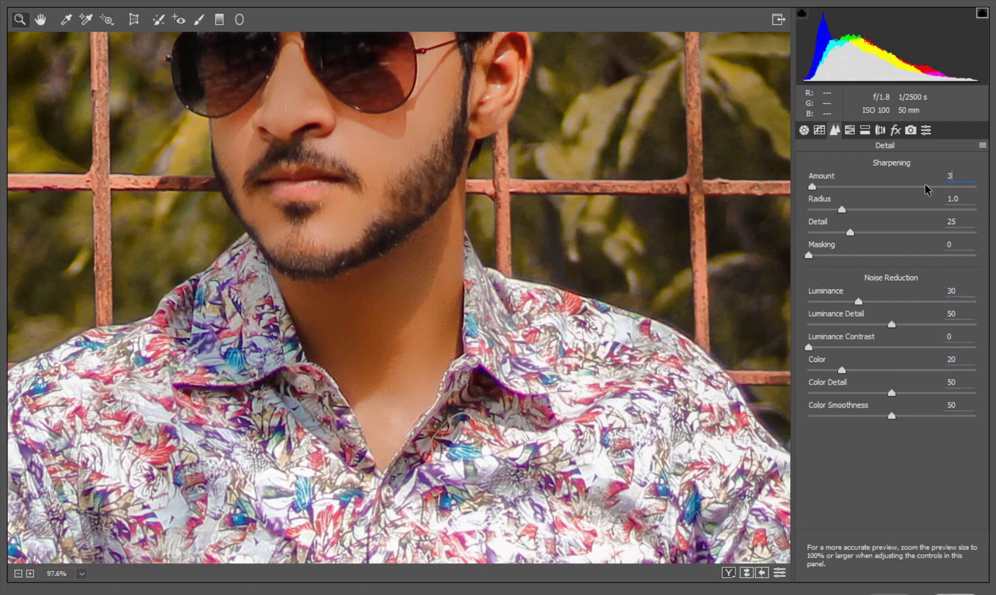
text(5)
click(780, 572)
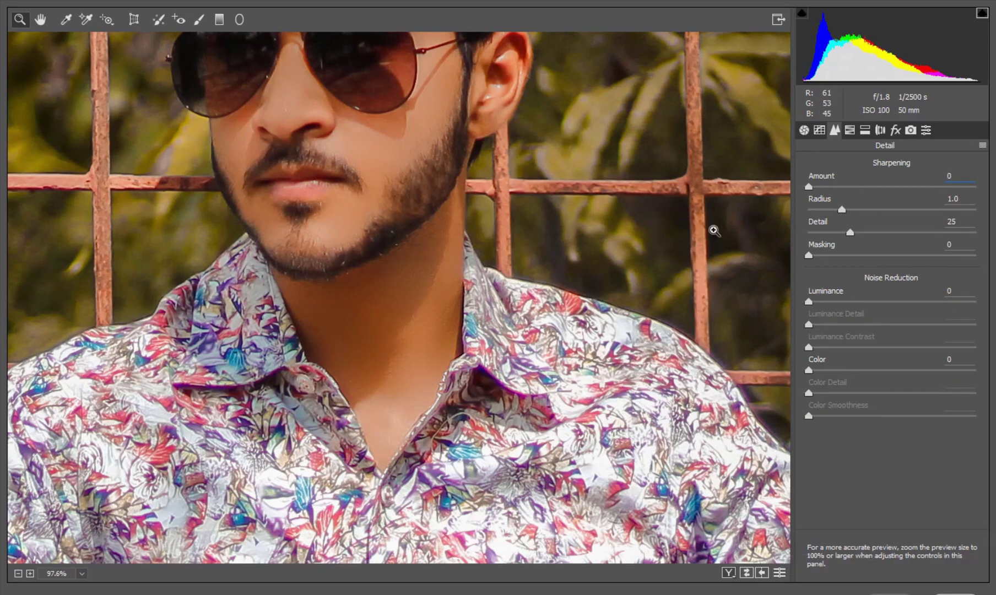
click(780, 573)
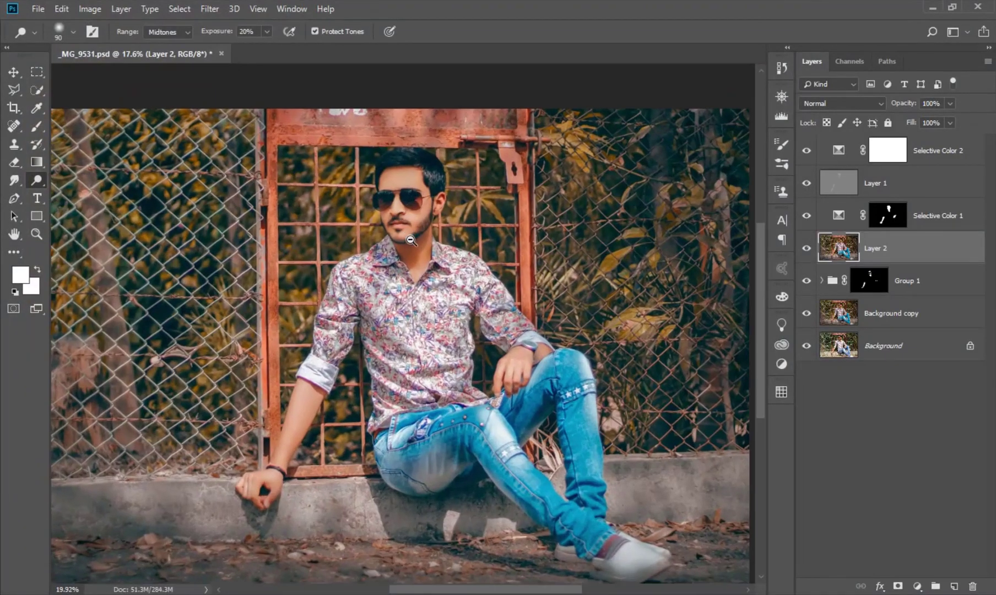
Restore Layer 2, compare the Selective Color 2 grade on and off, and resave the PSD.
drag(402, 216, 501, 369)
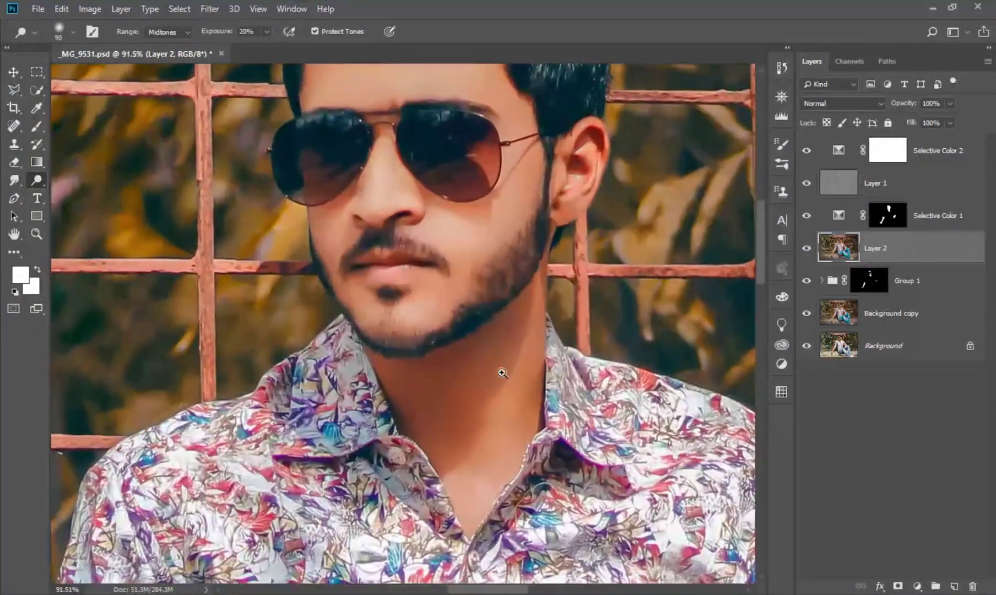
click(805, 248)
key(ctrl+0)
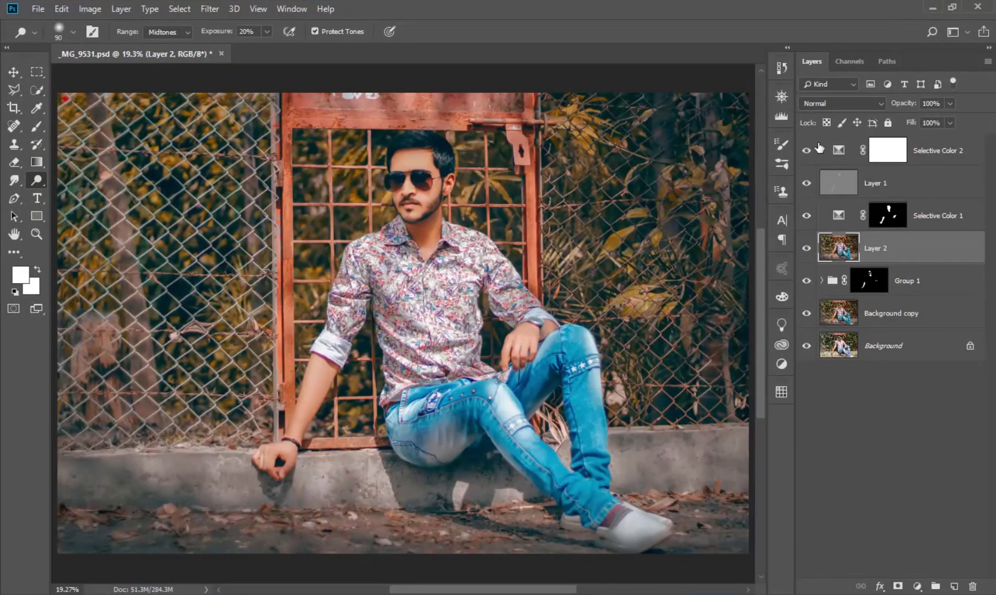
click(806, 150)
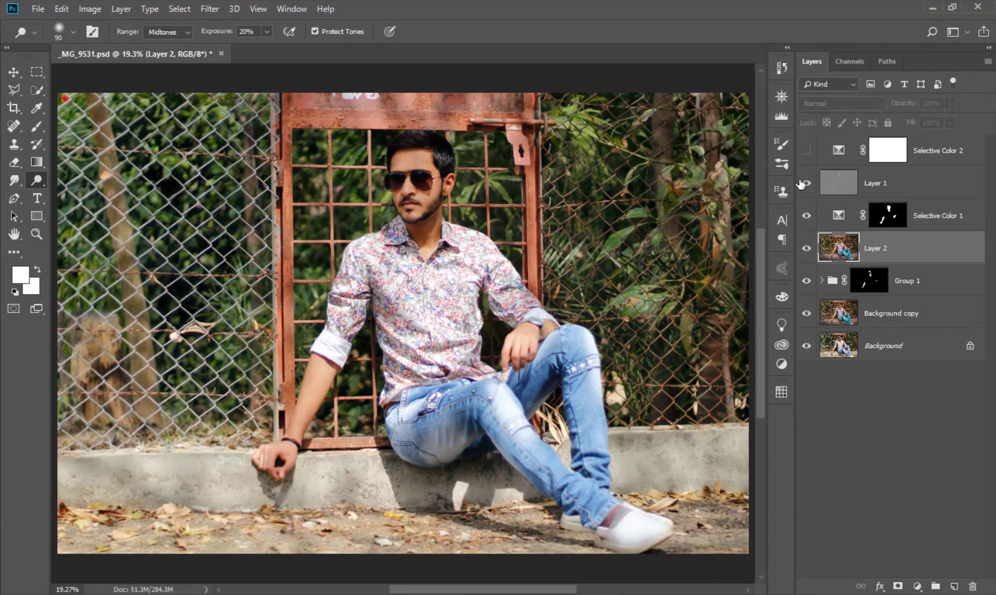
click(806, 150)
key(ctrl+s)
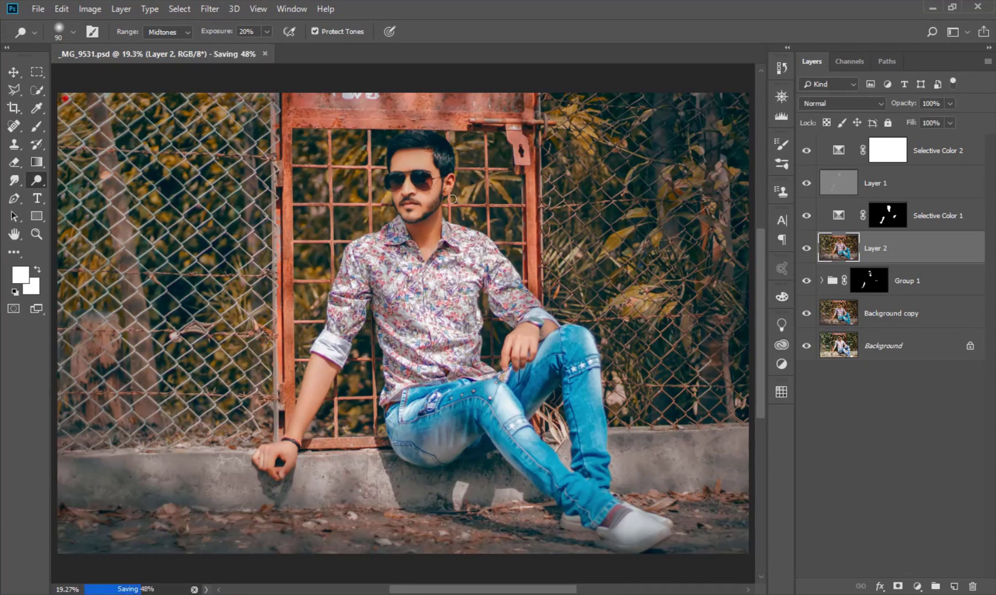
Save _MG_9531 as a JPEG copy in the same folder.
click(927, 154)
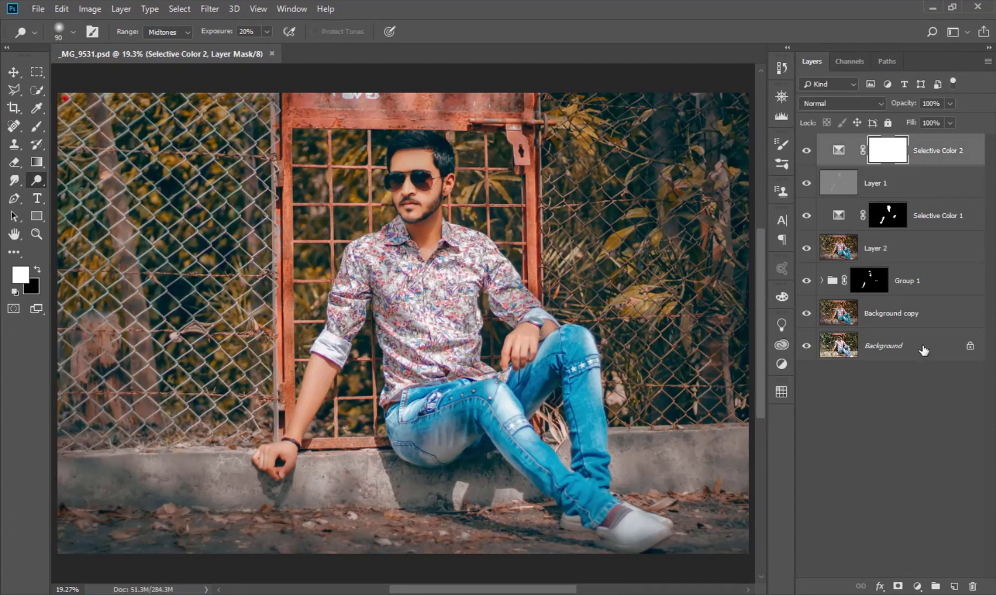
key(ctrl+shift+s)
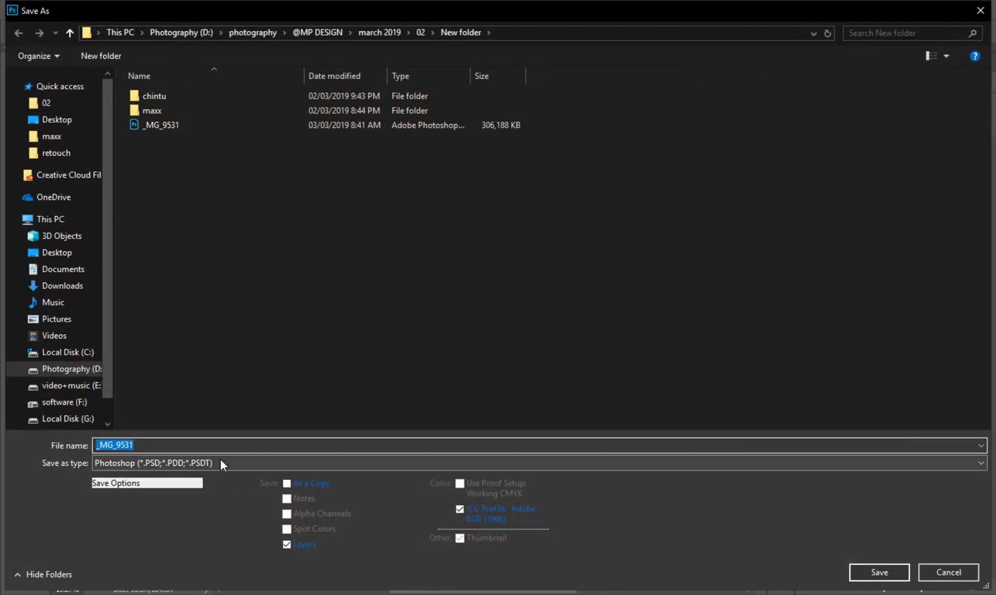
click(220, 462)
click(204, 324)
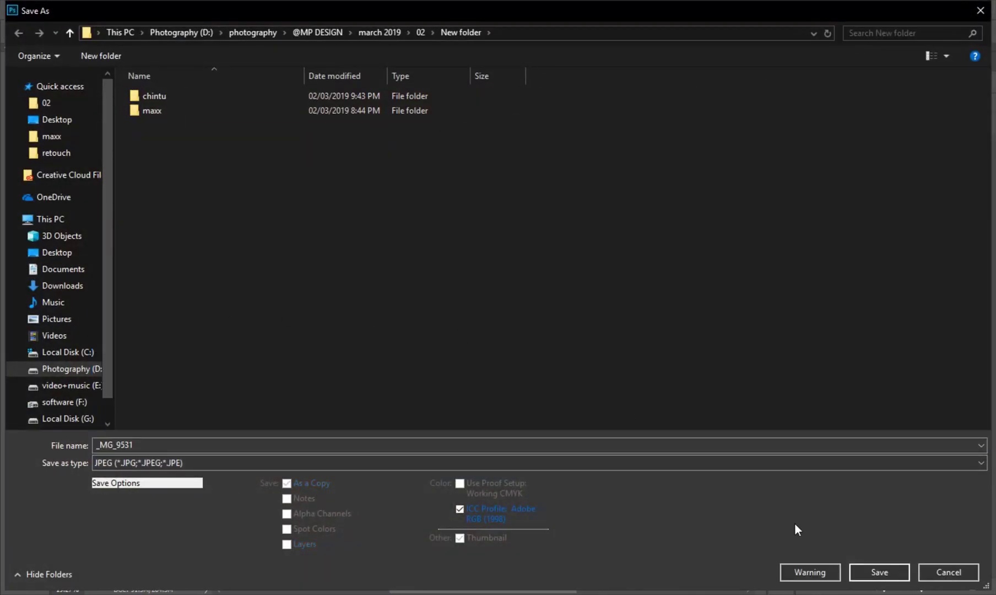
click(868, 573)
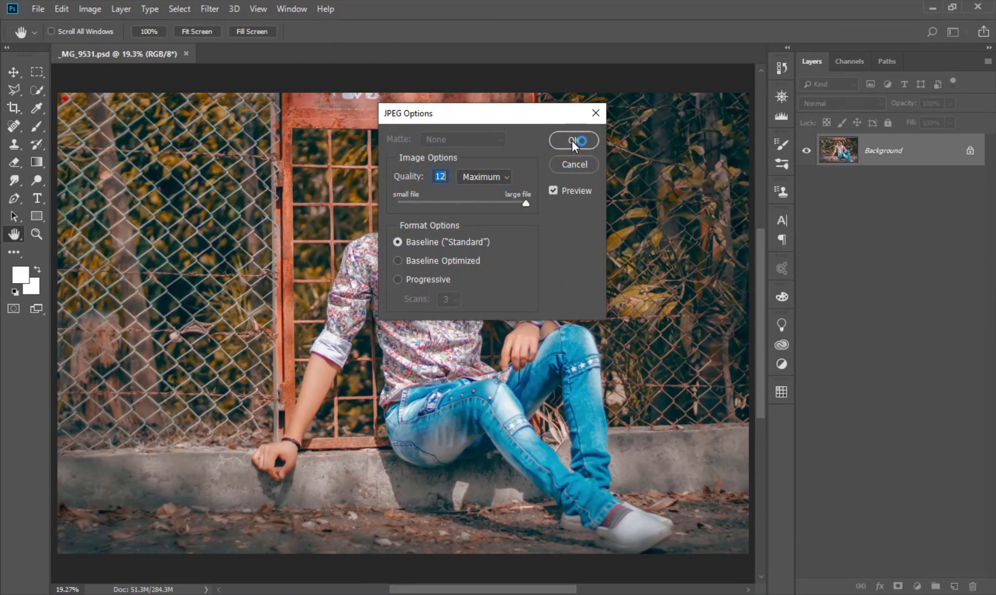
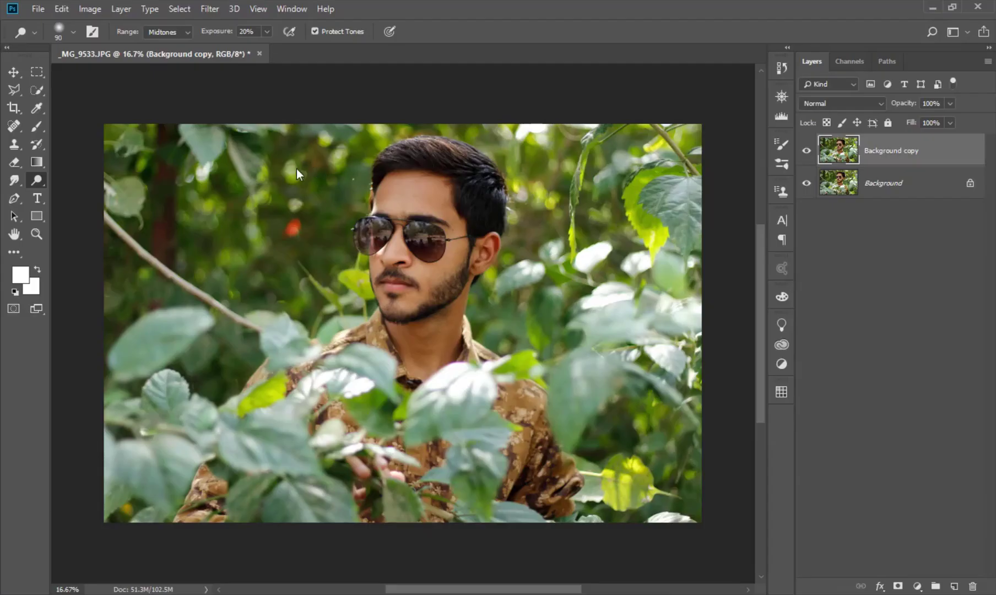
Save the photo as the Photoshop document _MG_9533.psd.
key(ctrl+shift+s)
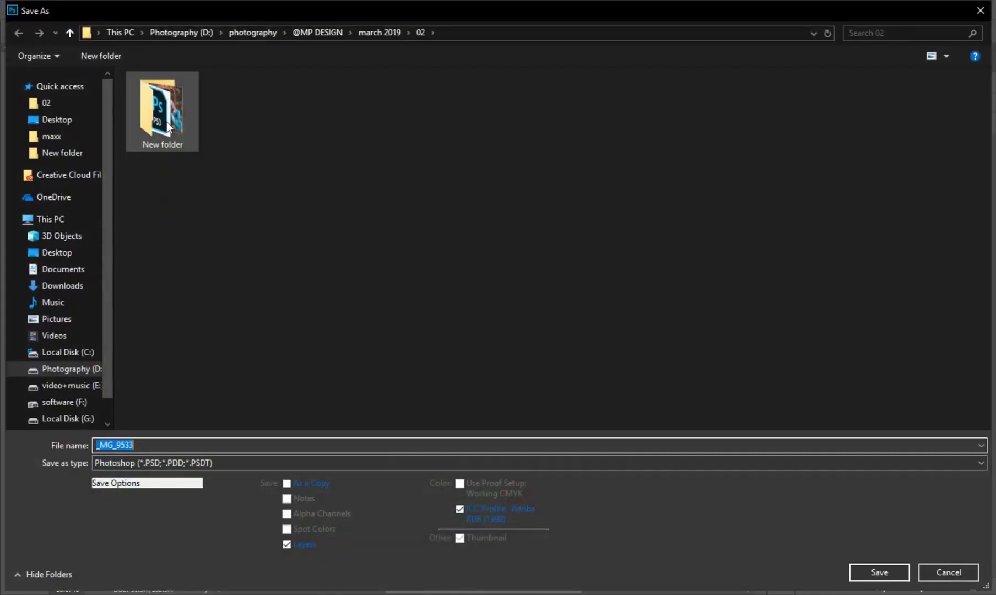
click(881, 571)
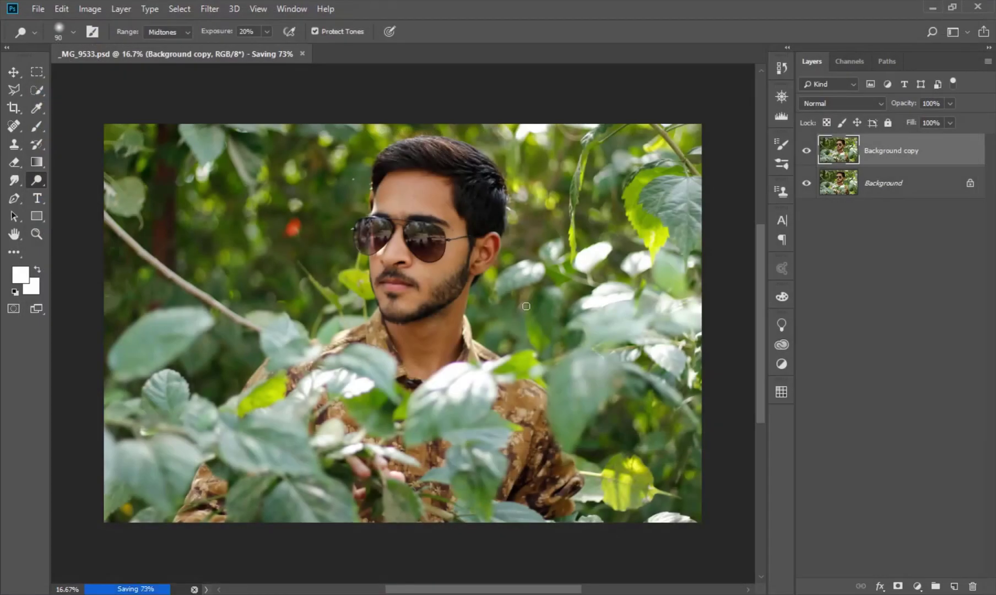
drag(451, 289, 554, 226)
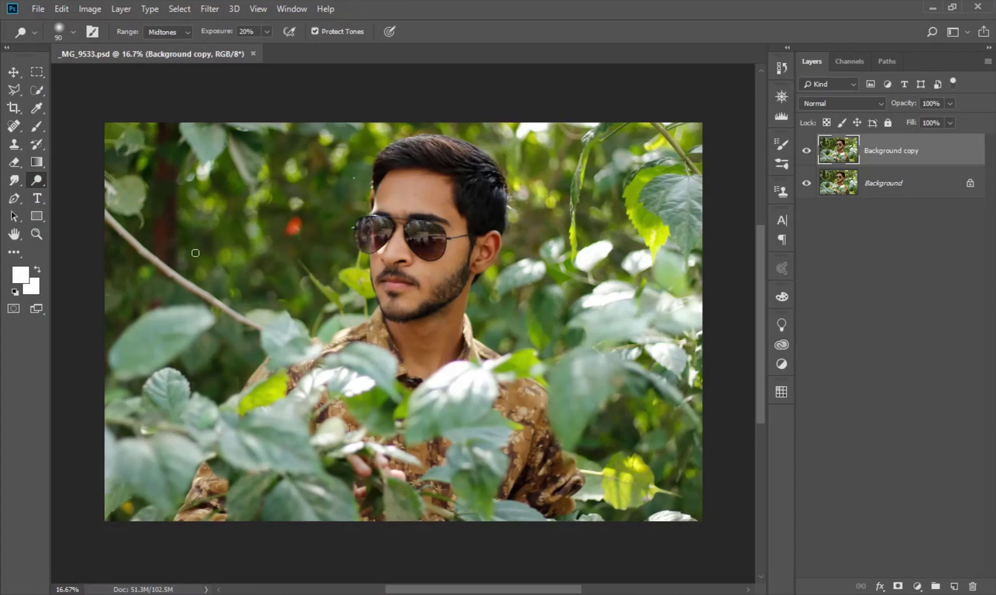
Crop the photo to a 3:2 landscape ratio.
click(13, 108)
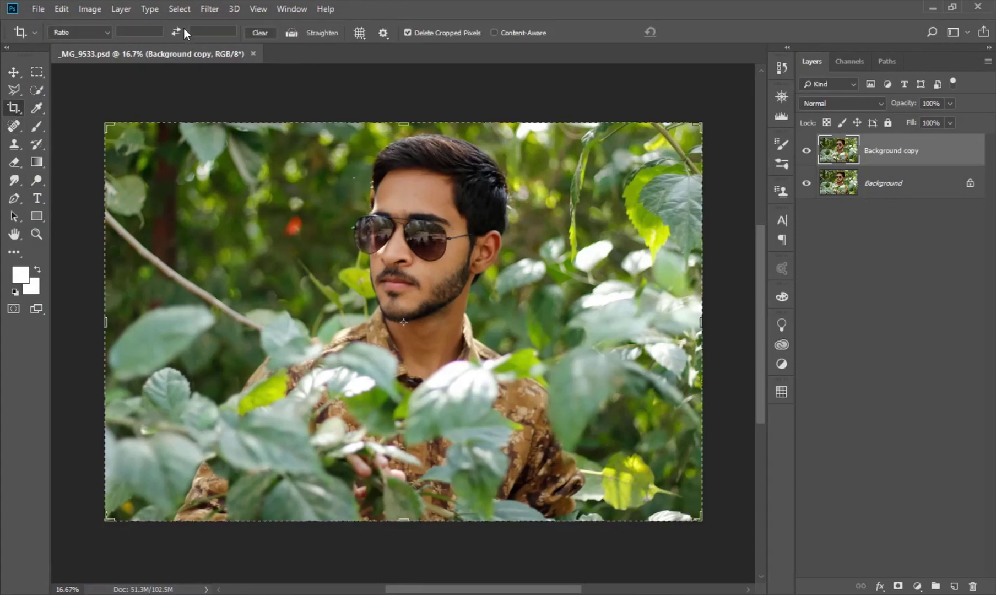
click(80, 32)
click(88, 117)
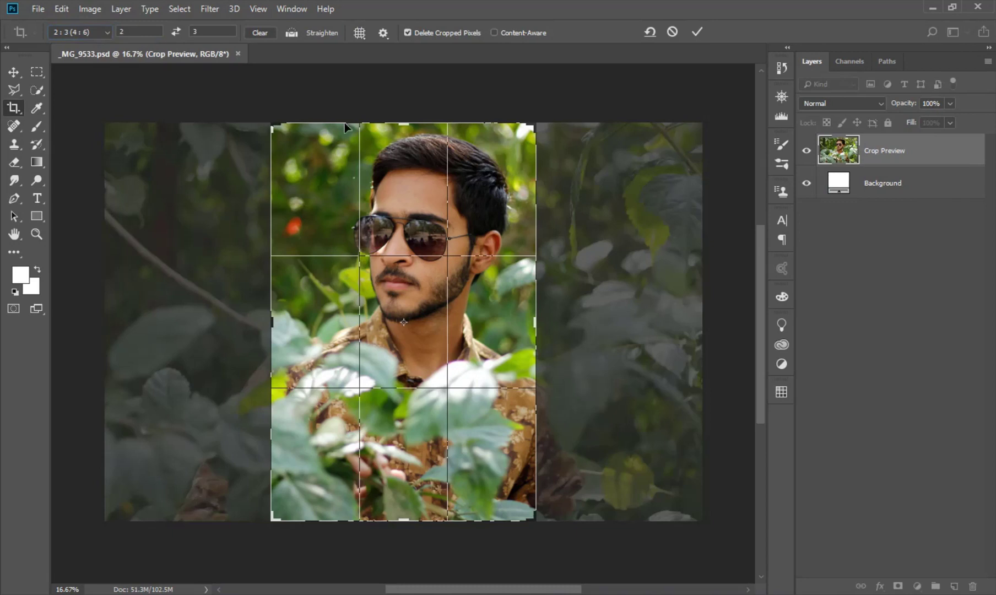
click(176, 32)
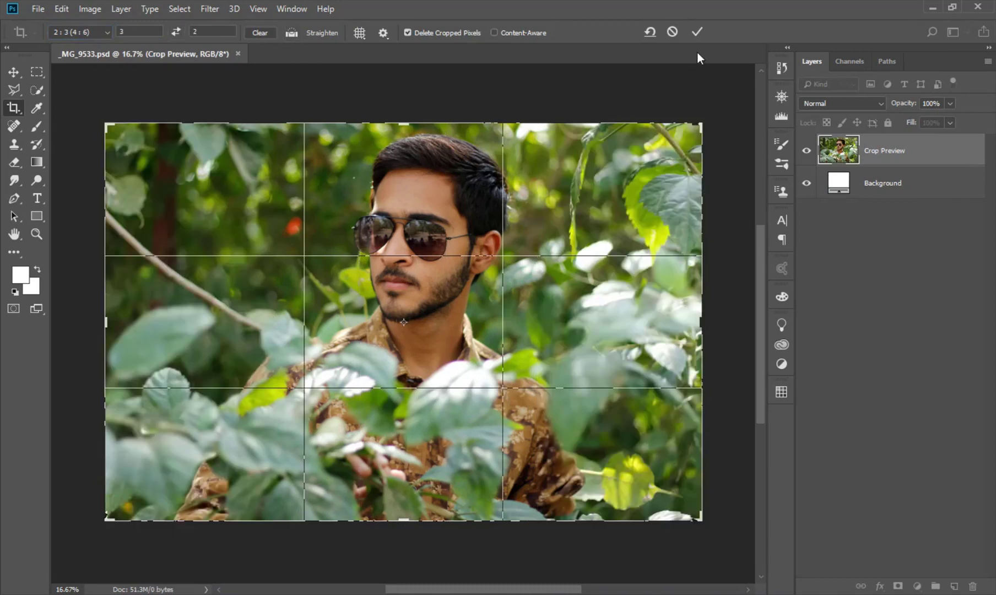
click(697, 31)
Open the Camera Raw Filter on the duplicated layer.
click(11, 75)
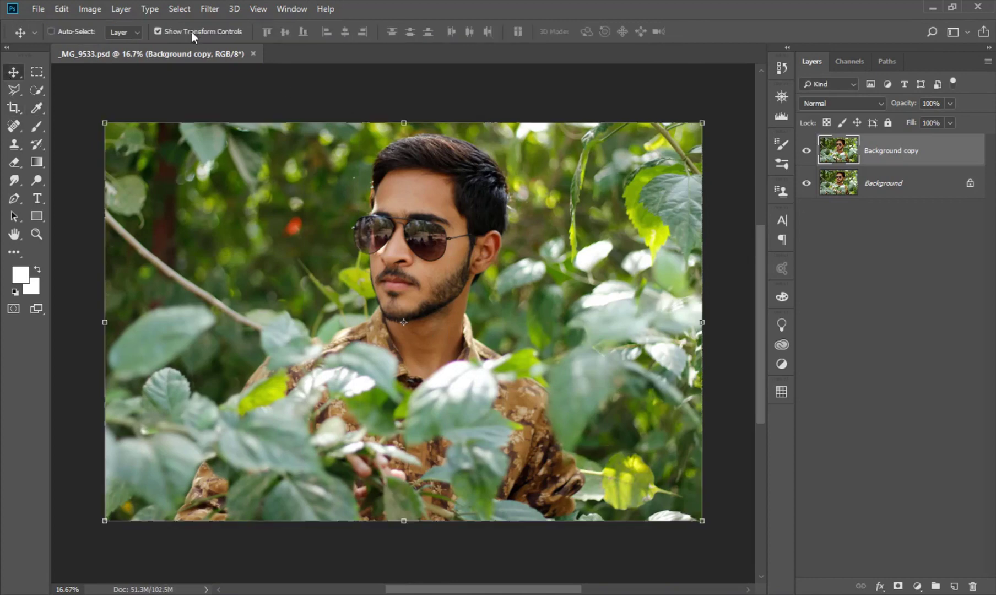
click(209, 9)
click(246, 92)
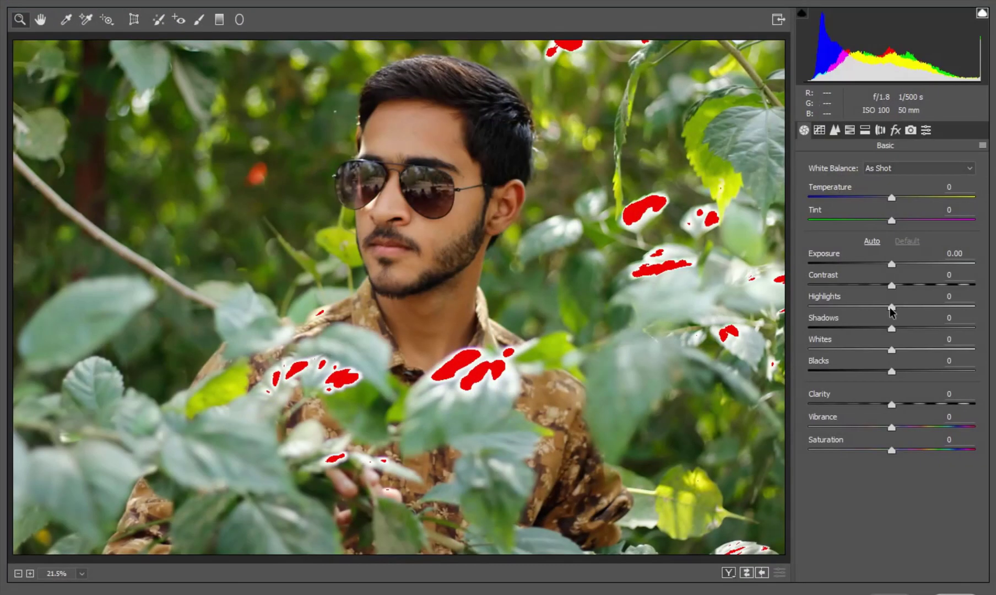
Set Highlights -100, Shadows +65, Blacks -16 and Vibrance +48 in the Basic panel.
drag(891, 308, 776, 315)
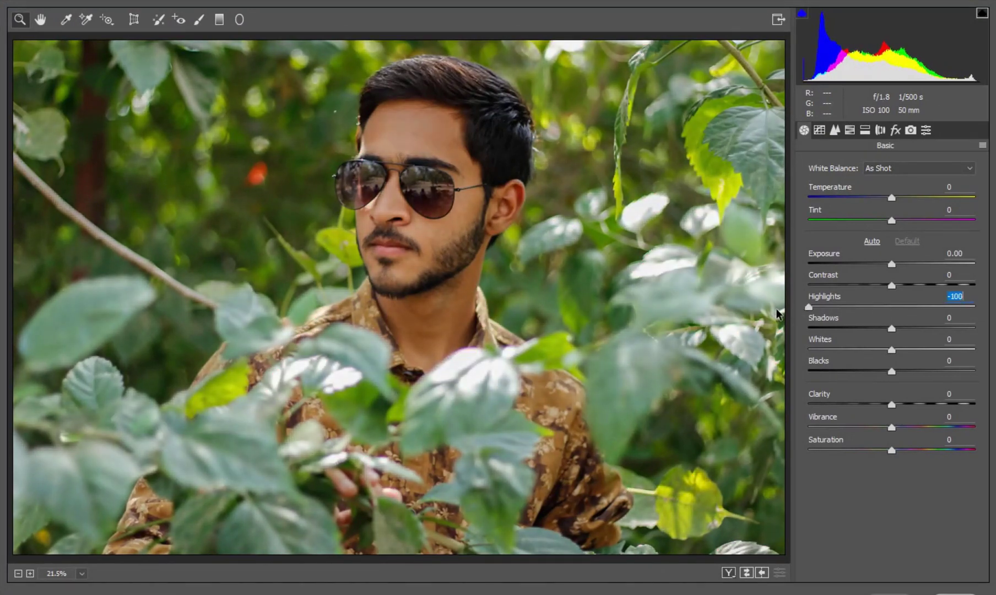
drag(893, 327, 946, 324)
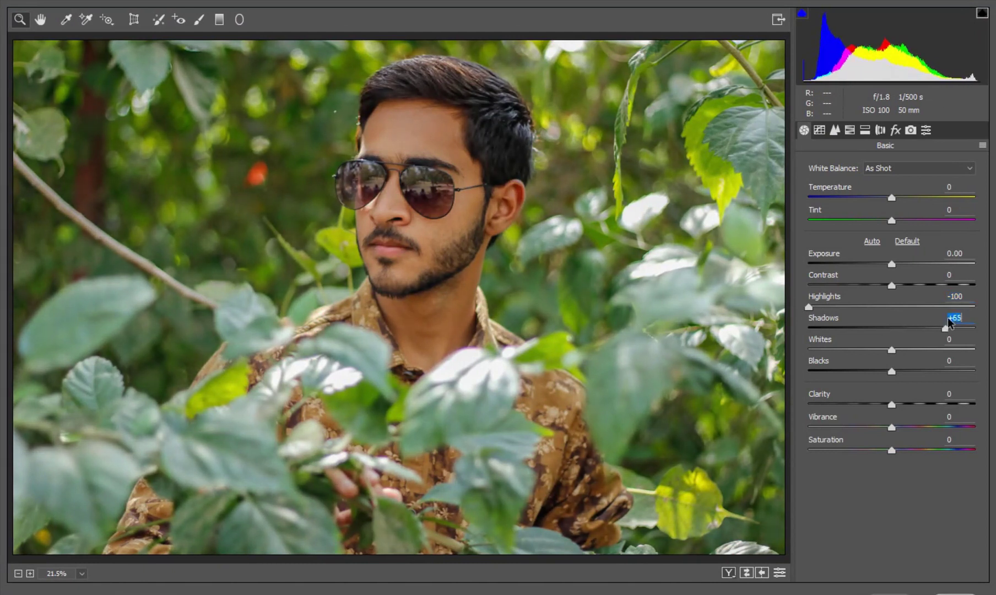
drag(889, 370, 875, 370)
key(ctrl+minus)
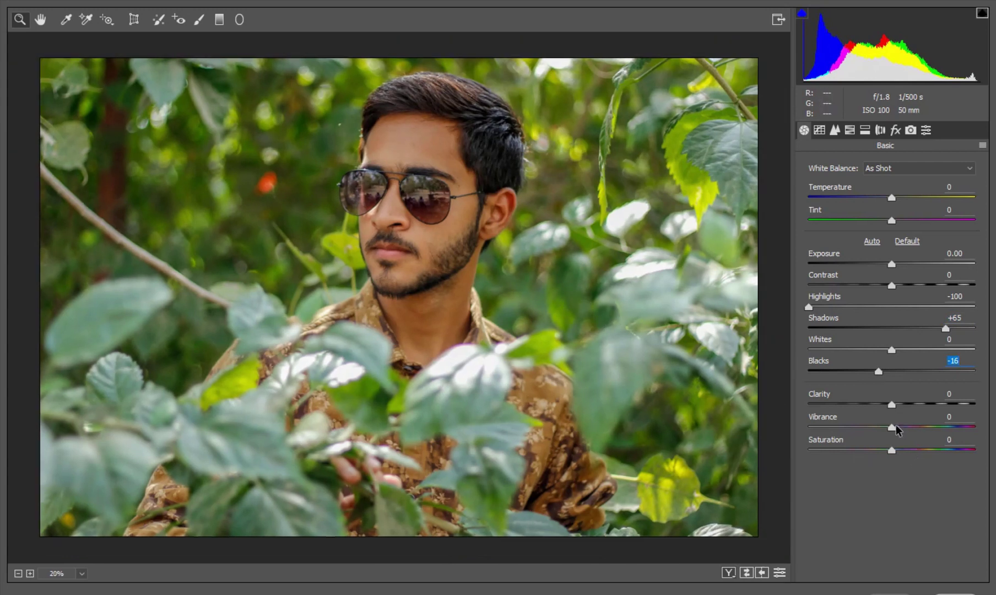
mouse_move(892, 426)
mouse_down()
mouse_move(921, 418)
mouse_move(933, 429)
mouse_up()
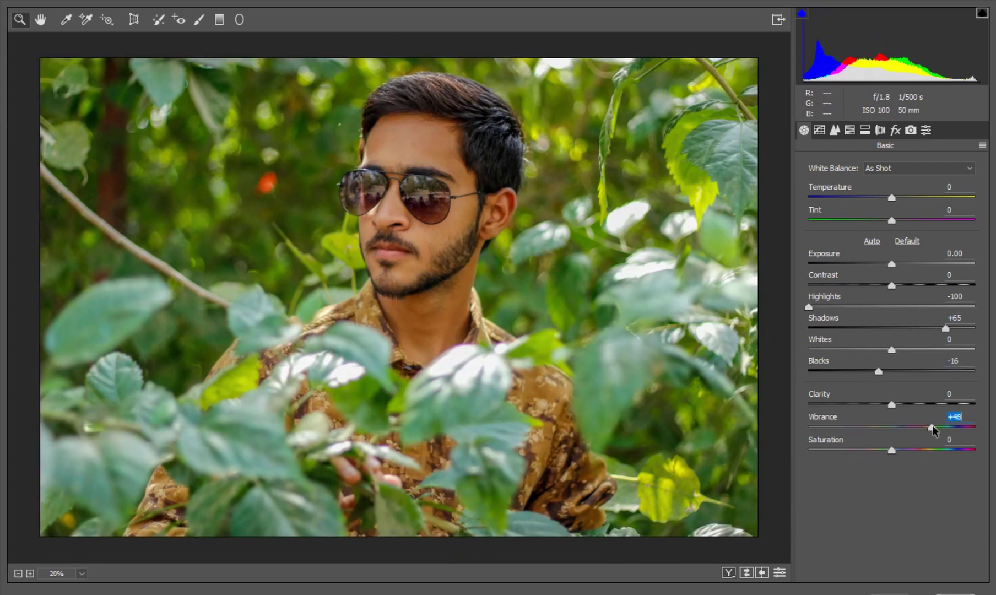
Push the Greens and Aquas hues to +100 in HSL/Grayscale.
click(848, 132)
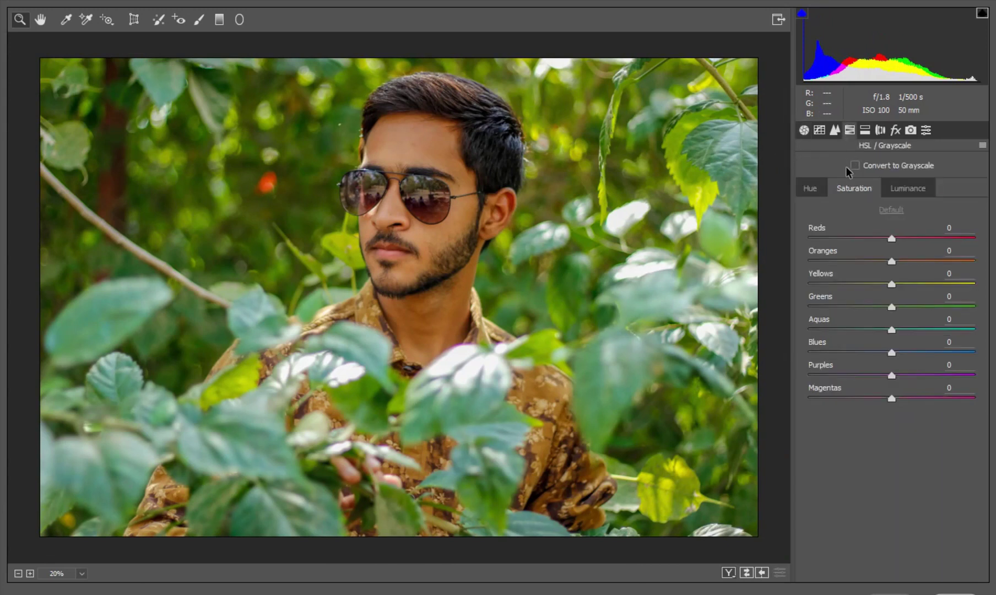
click(811, 188)
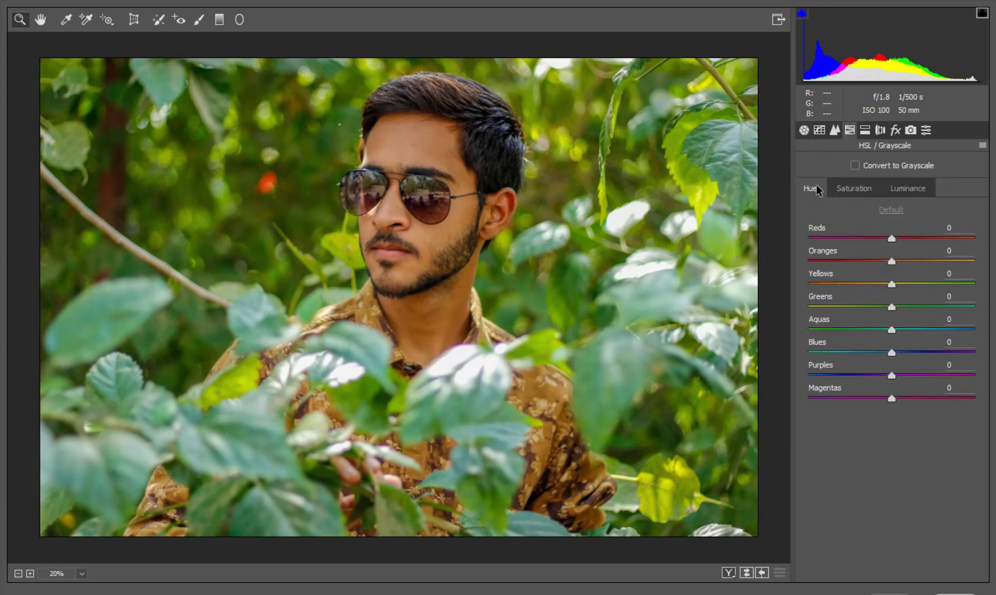
drag(891, 307, 982, 319)
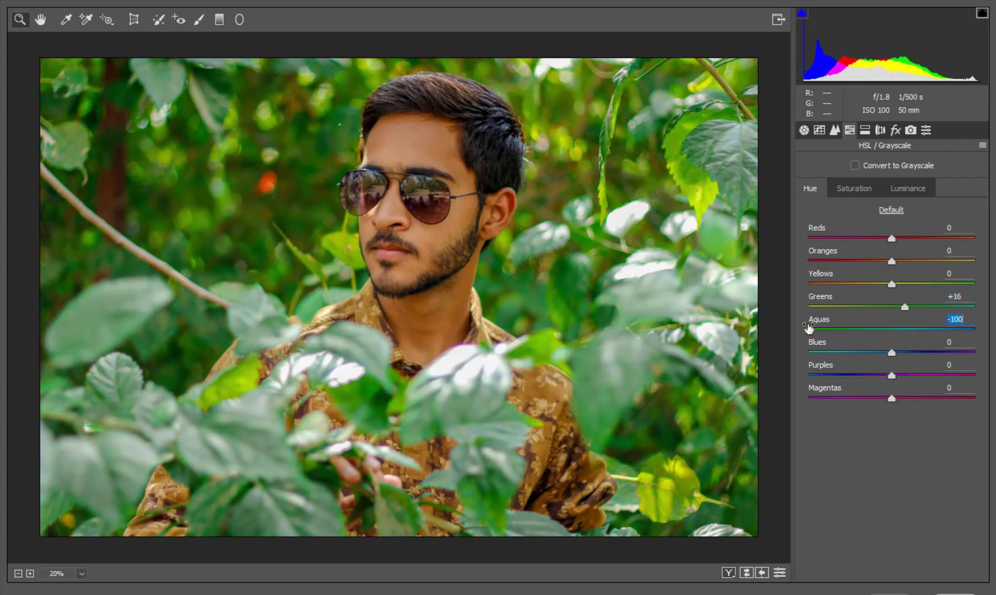
mouse_move(891, 284)
mouse_down()
mouse_move(986, 284)
mouse_move(920, 284)
mouse_up()
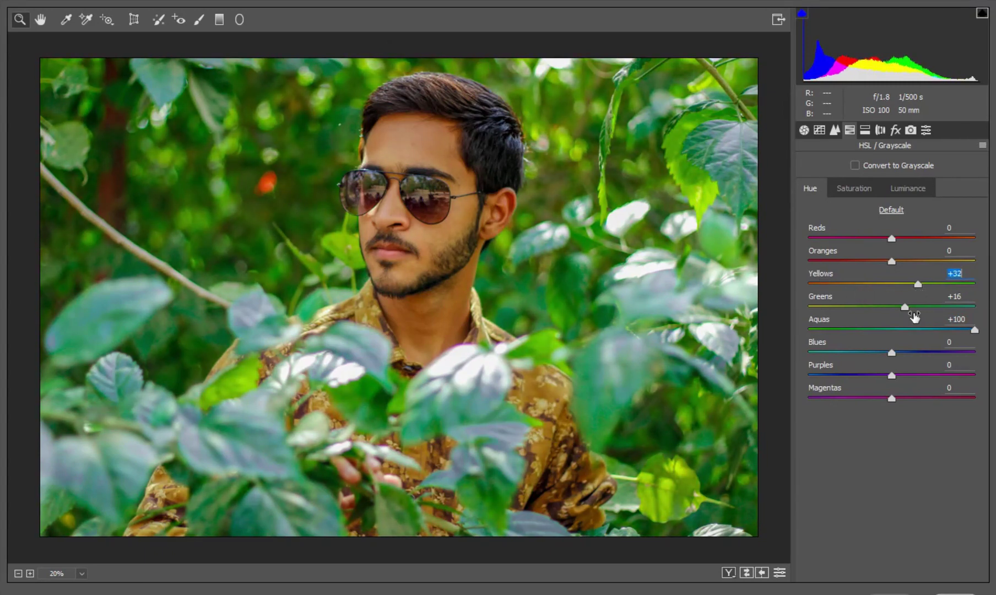
text(0)
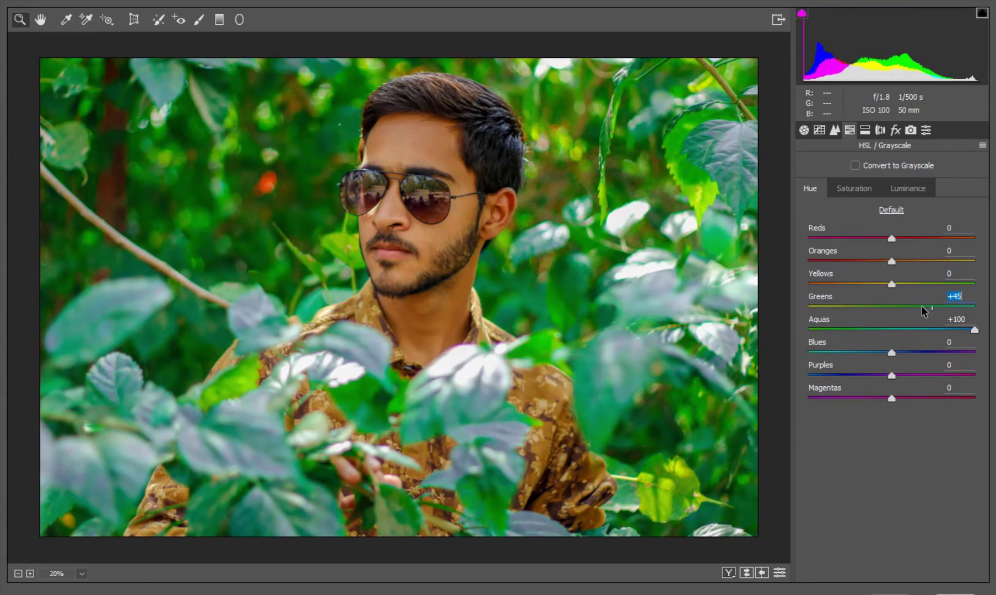
mouse_move(906, 309)
mouse_down()
mouse_move(876, 310)
mouse_move(974, 309)
mouse_up()
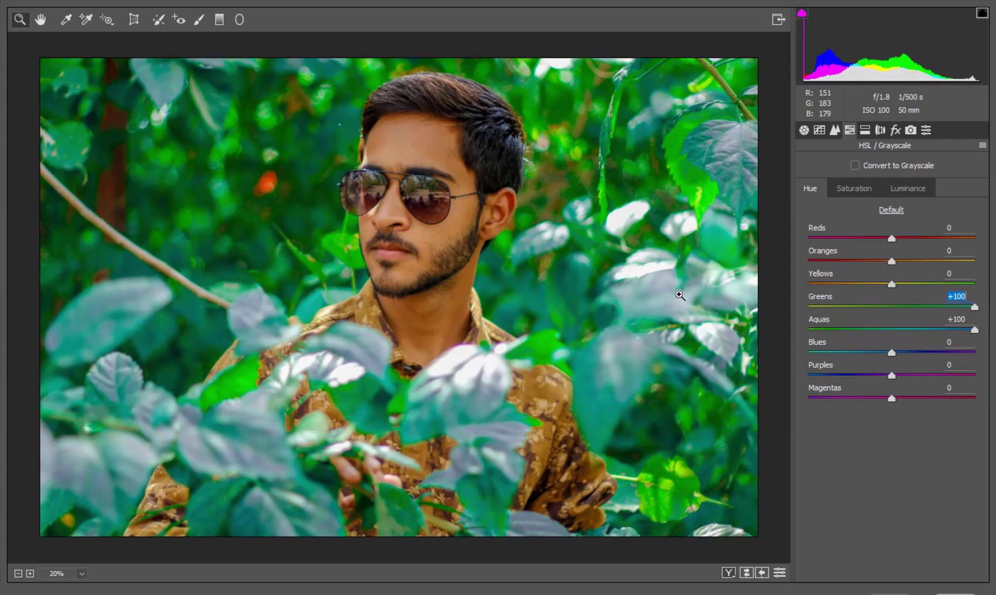
Lower the Oranges saturation to -20 and bring up the Luminance sliders.
click(851, 190)
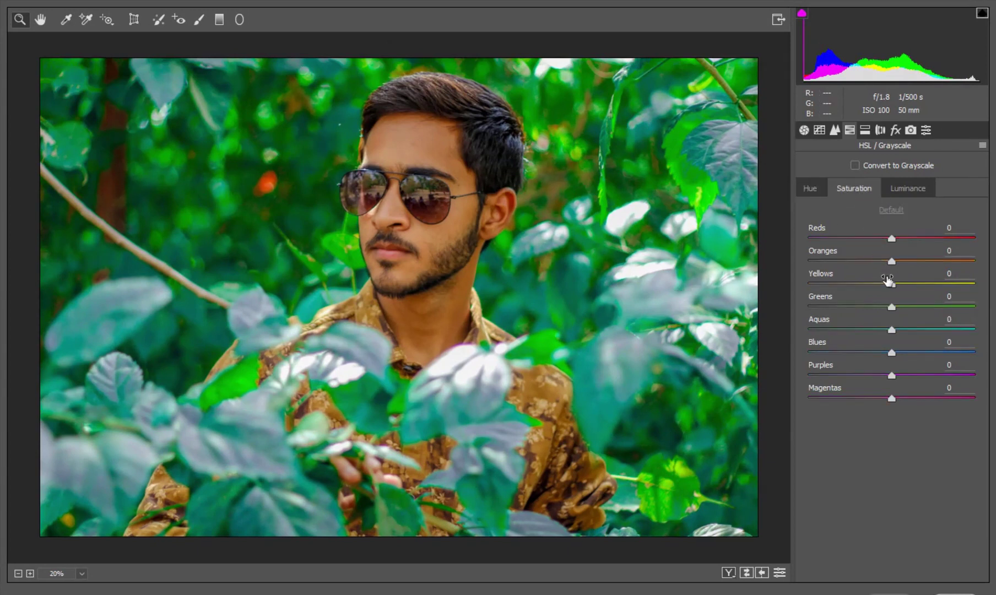
mouse_move(891, 261)
mouse_down()
mouse_move(875, 262)
mouse_move(923, 253)
mouse_up()
click(908, 188)
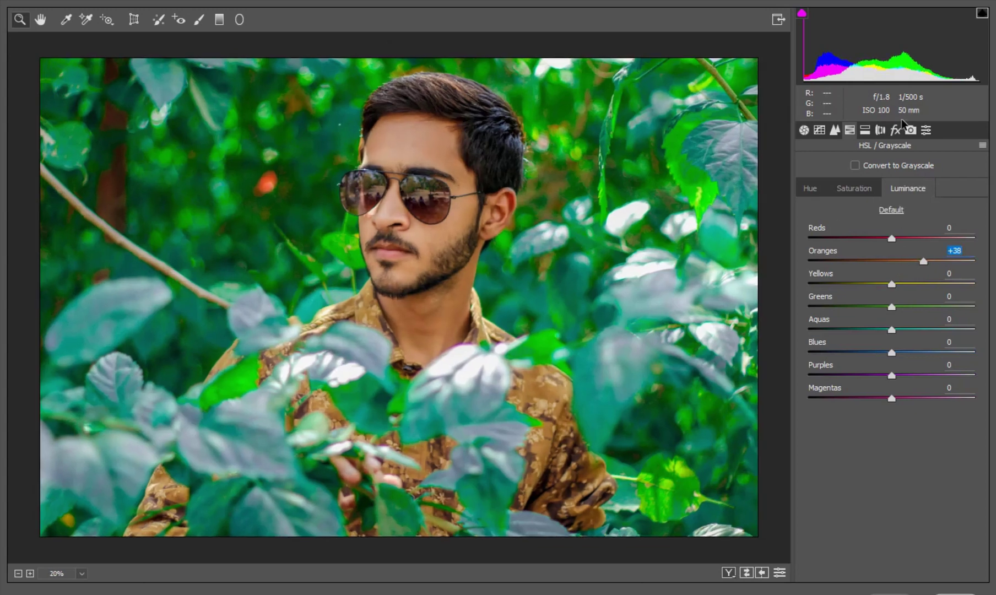
Try a vignette in Effects, then reset its amount to zero.
click(898, 130)
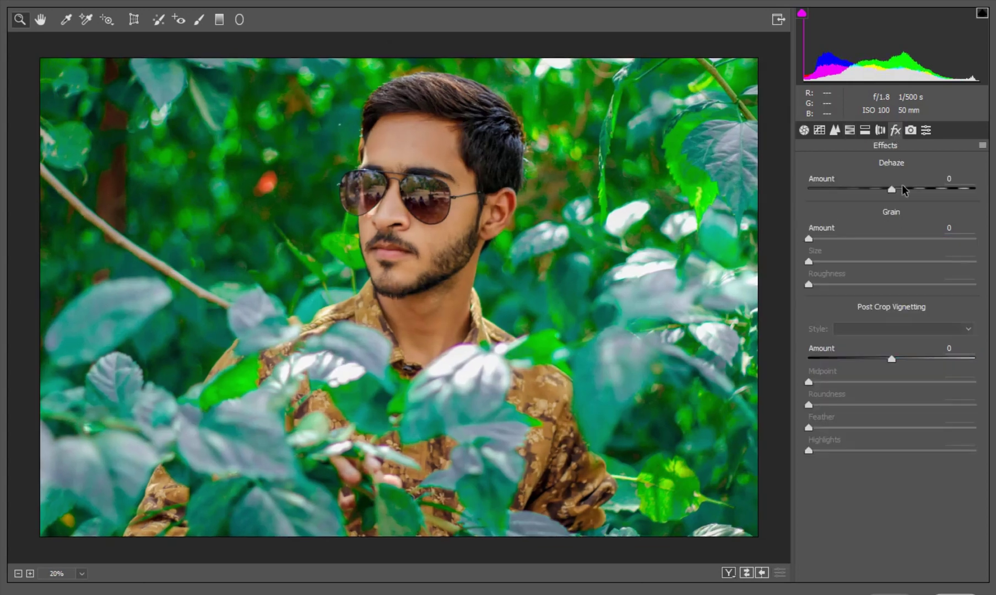
drag(892, 360, 881, 360)
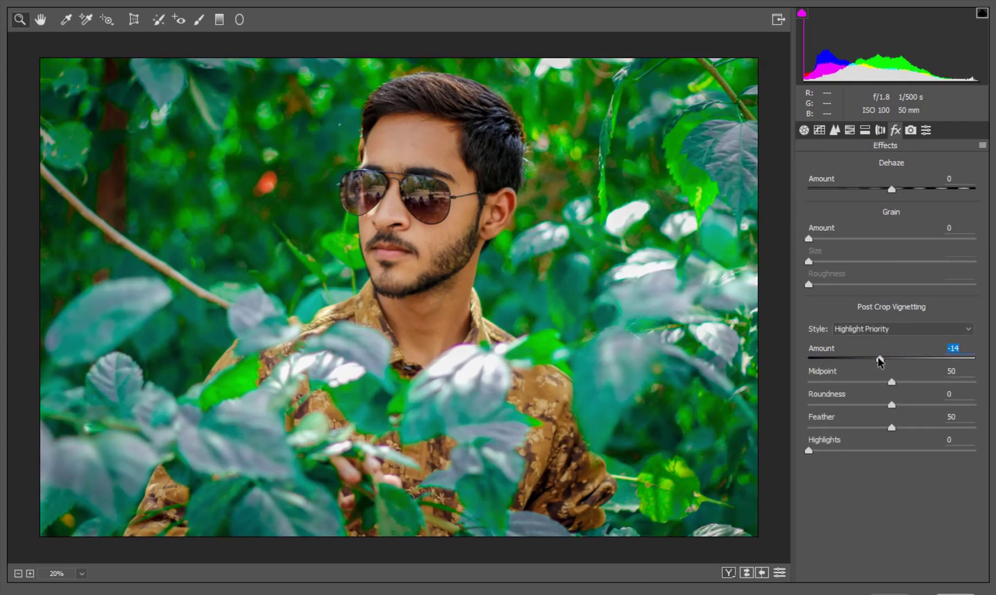
double_click(878, 358)
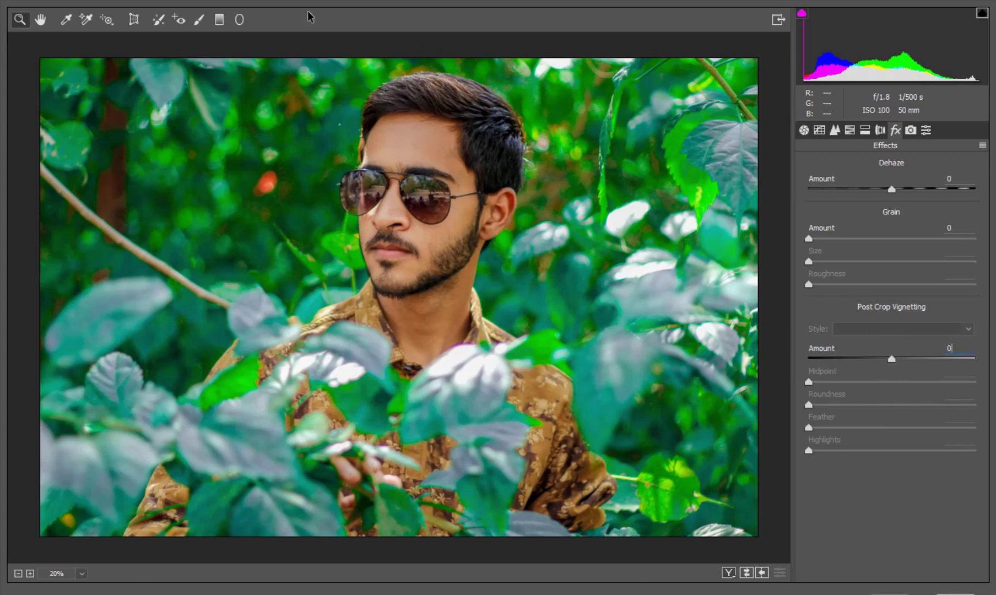
Draw a radial filter oval enlarged beyond the photo edges.
click(239, 19)
ctrl+double_click(364, 123)
scroll(363, 122, down, 3)
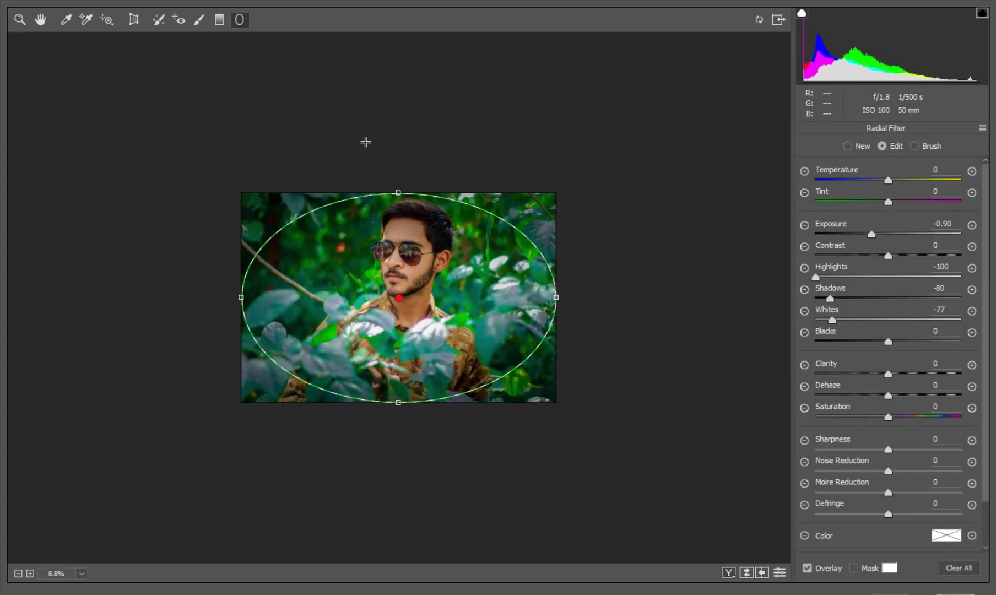
mouse_move(560, 293)
mouse_down()
mouse_move(675, 296)
mouse_move(575, 290)
mouse_move(577, 278)
mouse_up()
scroll(431, 282, up, 2)
scroll(431, 282, up, 1)
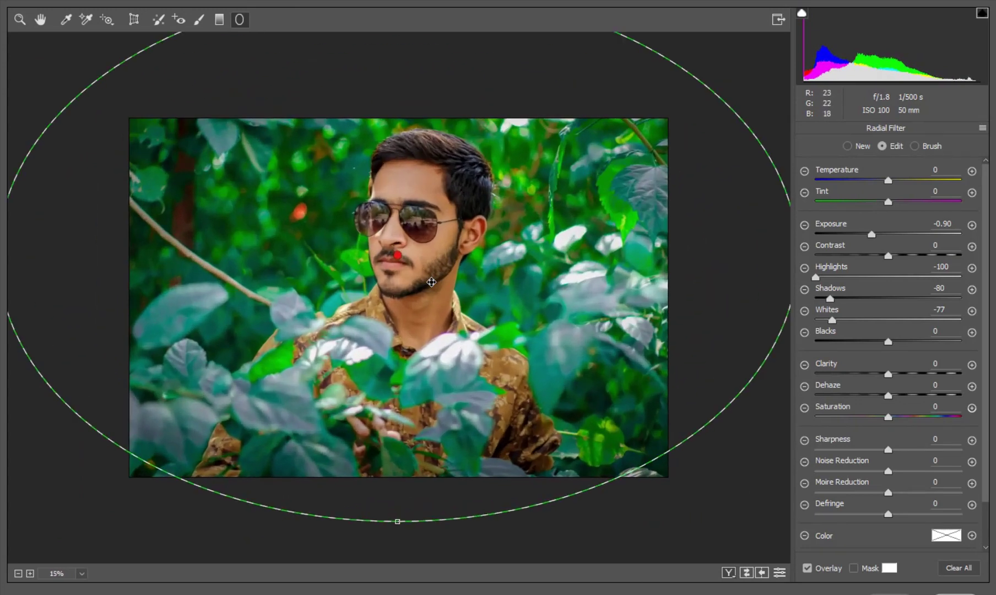
scroll(432, 282, up, 1)
Reset the radial filter's sliders and set its Exposure to -1.40.
double_click(881, 277)
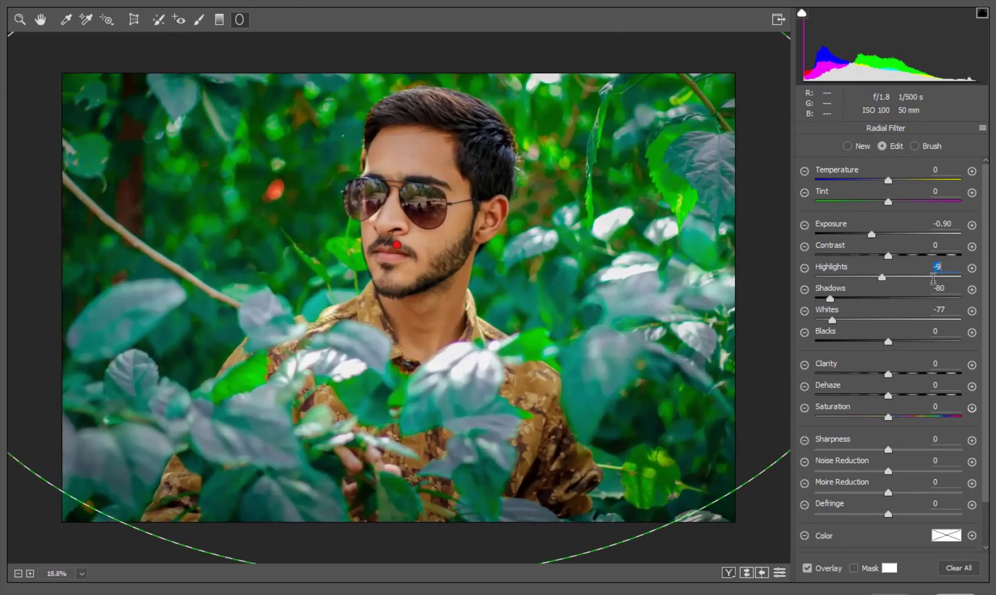
double_click(892, 299)
double_click(894, 318)
double_click(872, 234)
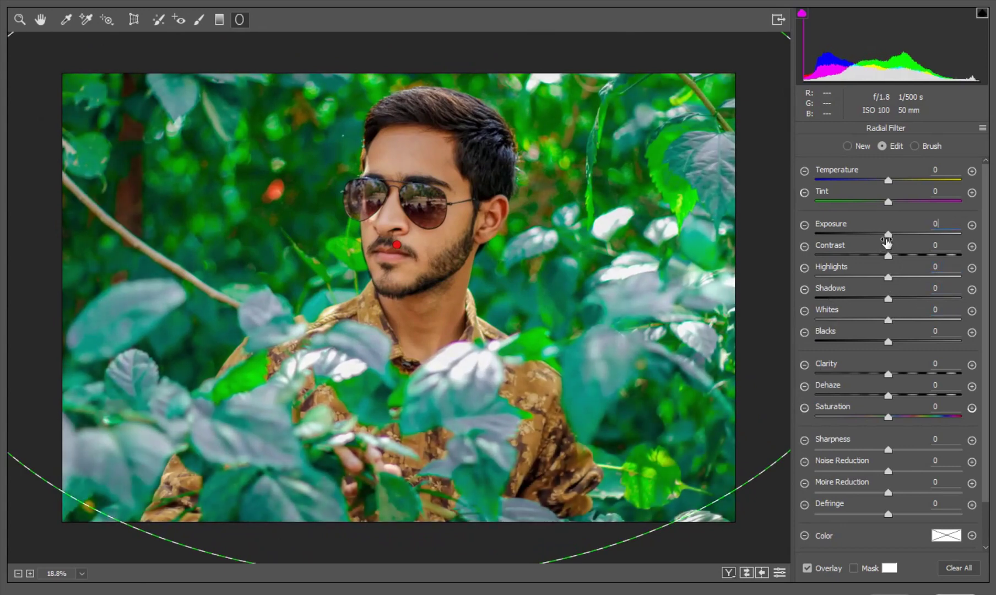
drag(886, 237, 862, 236)
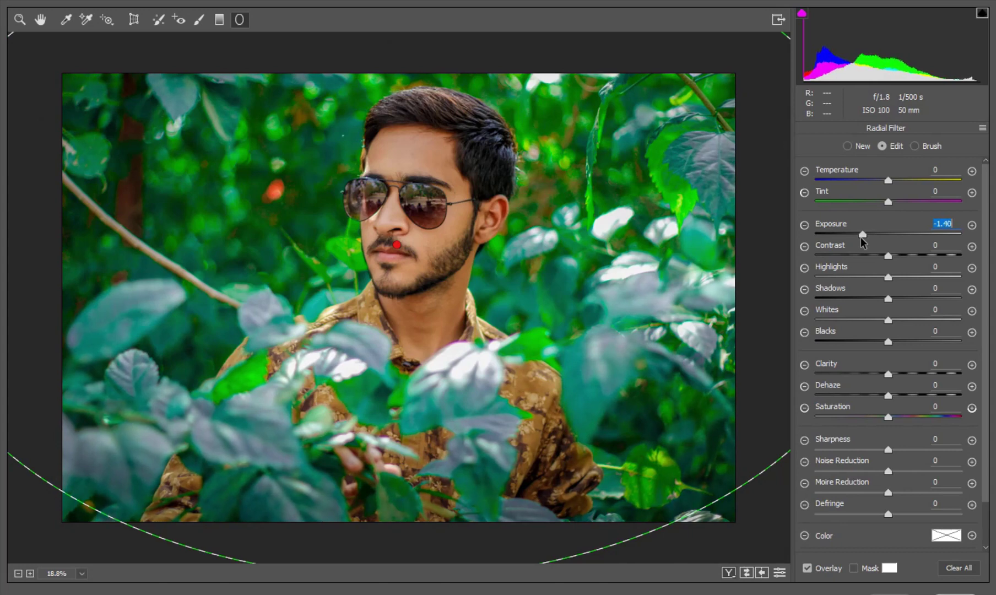
Finish the radial filter and move to the Camera Calibration panel.
click(780, 573)
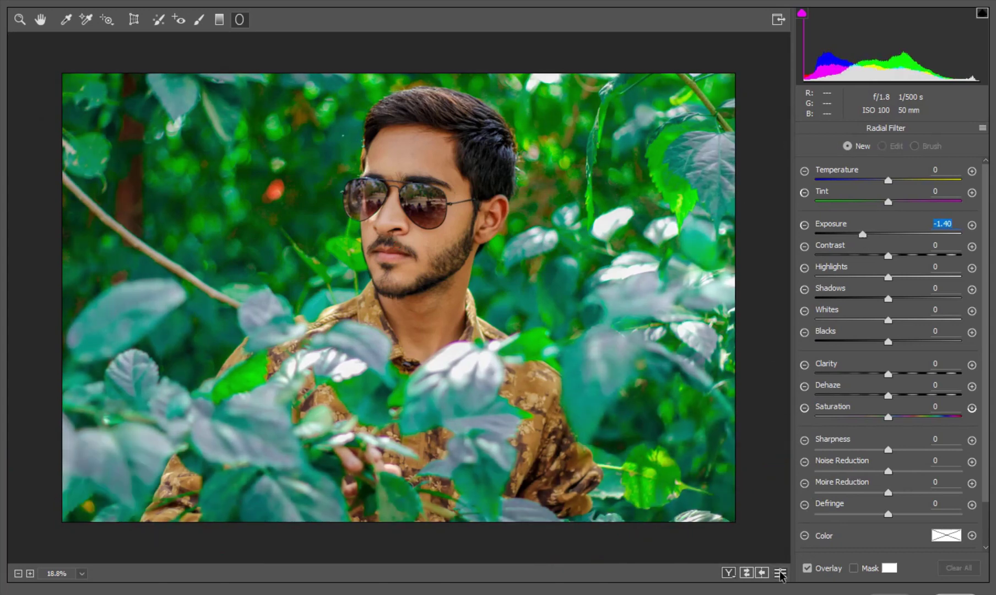
click(18, 20)
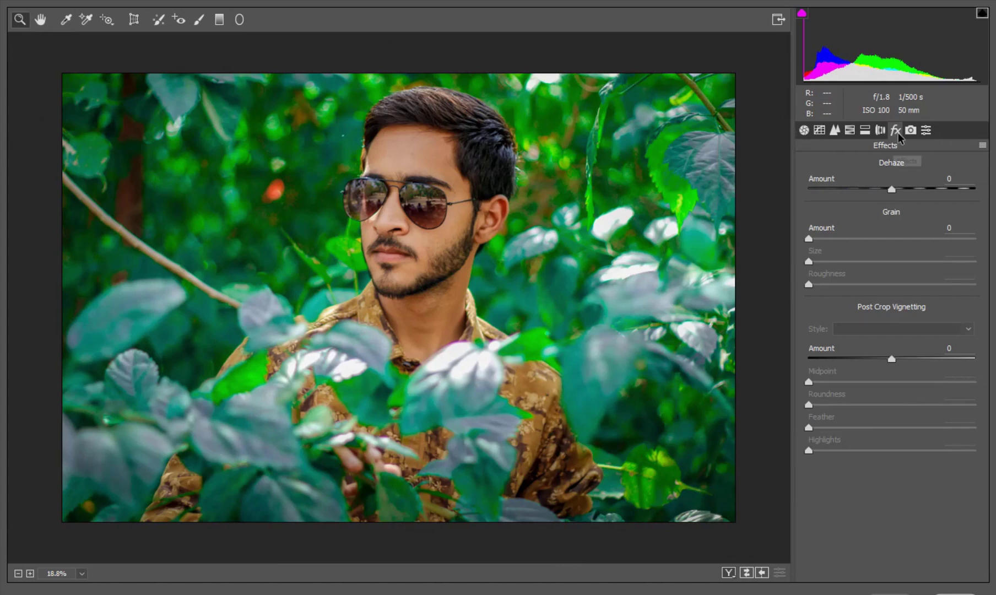
click(880, 131)
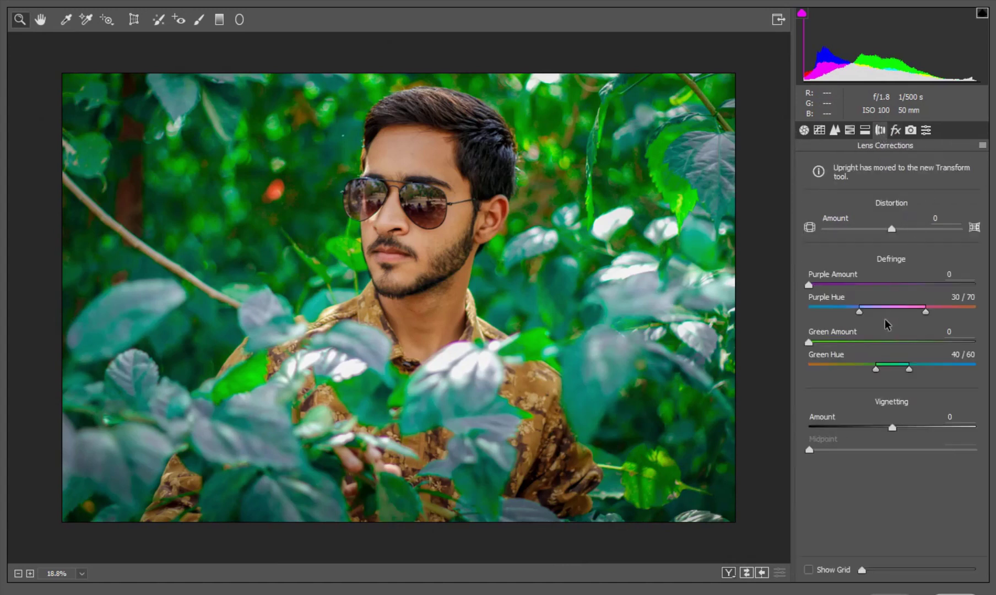
click(910, 130)
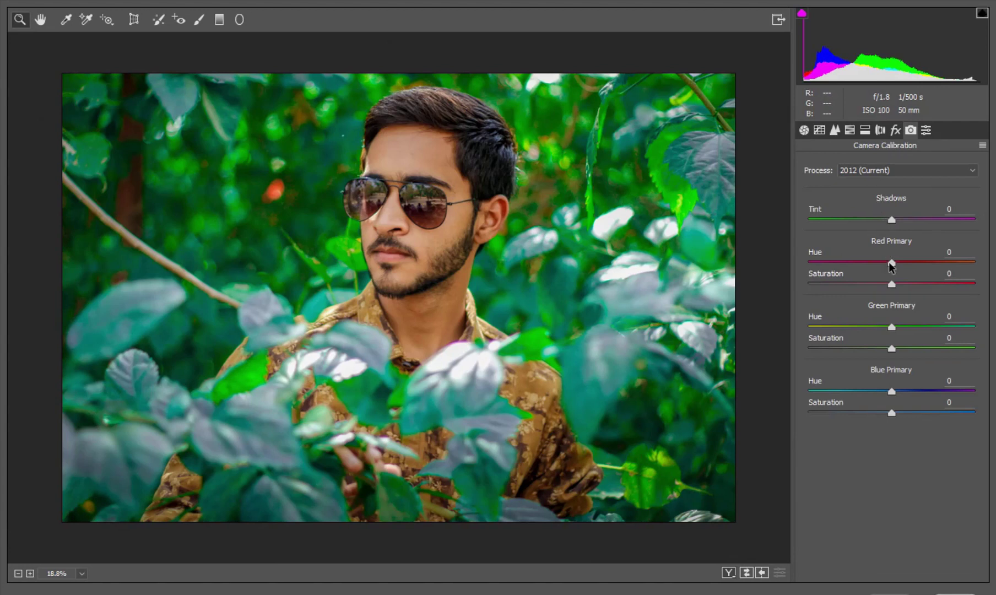
Set Red Hue -46, Green Hue -51, Blue Hue +7, with Red Saturation 0.
mouse_move(892, 262)
mouse_down()
mouse_move(924, 264)
mouse_move(834, 262)
mouse_up()
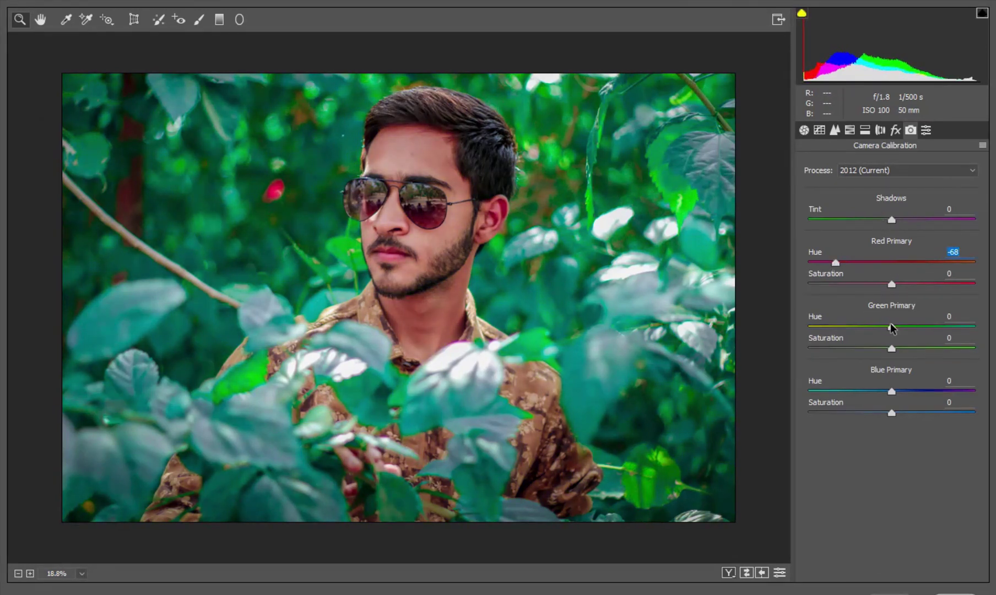
mouse_move(890, 326)
mouse_down()
mouse_move(916, 328)
mouse_move(849, 327)
mouse_up()
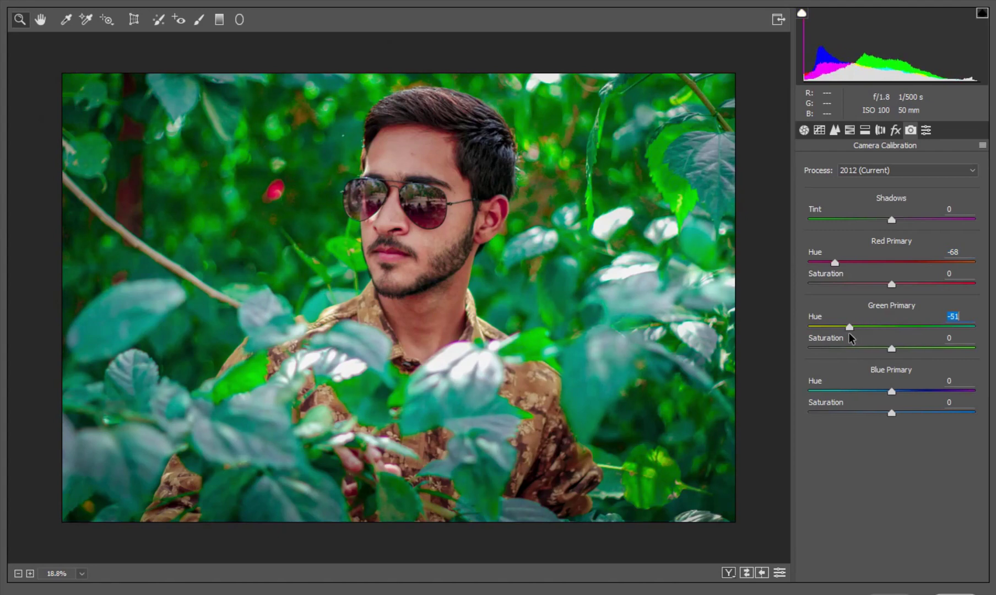
mouse_move(891, 391)
mouse_down()
mouse_move(911, 391)
mouse_move(883, 390)
mouse_move(930, 390)
mouse_move(897, 390)
mouse_up()
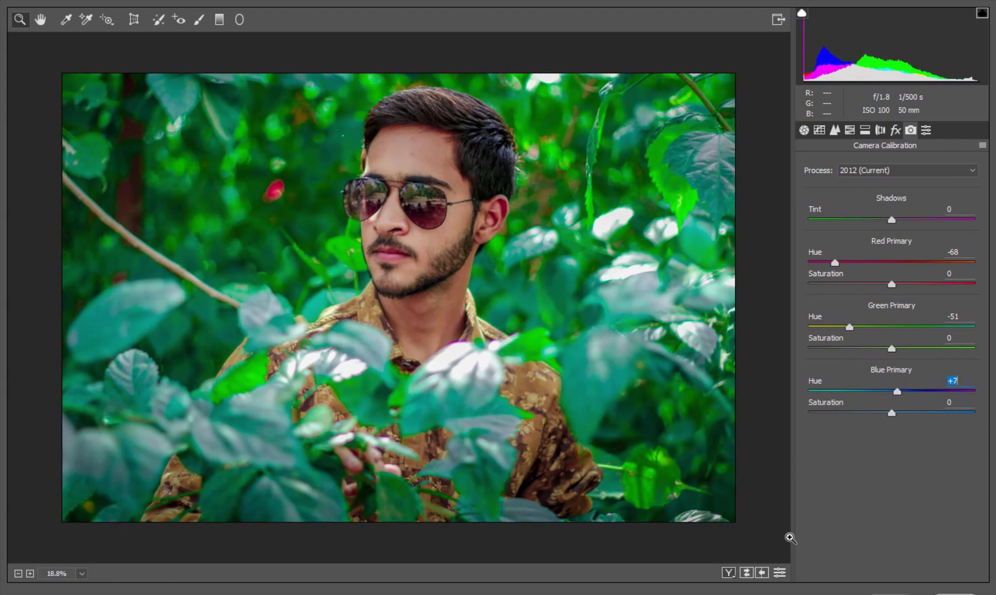
click(779, 573)
mouse_move(833, 262)
mouse_down()
mouse_move(879, 262)
mouse_move(852, 263)
mouse_move(865, 285)
mouse_move(794, 282)
mouse_move(916, 283)
mouse_up()
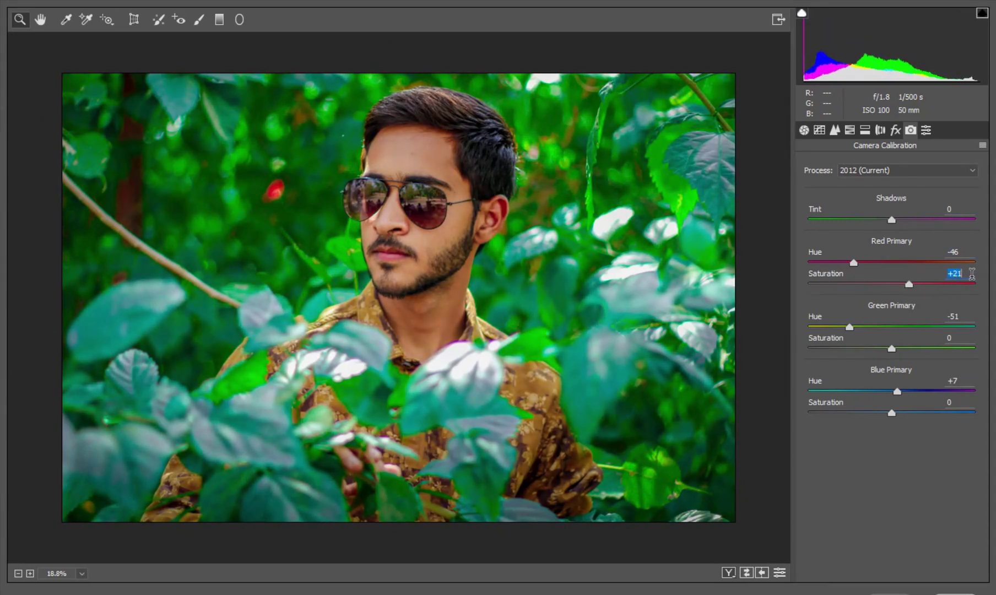
text(0)
key(Return)
Set Green Saturation -6 and Blue Saturation +40, then warm Temperature to +5.
mouse_move(891, 348)
mouse_down()
mouse_move(855, 348)
mouse_move(890, 352)
mouse_up()
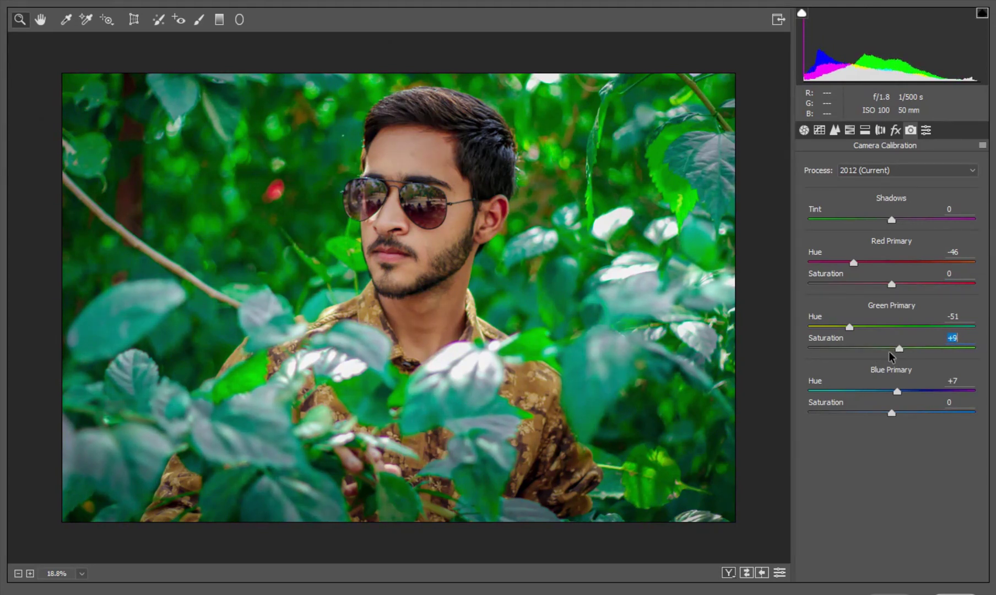
key(Up)
key(Up)
drag(894, 353, 888, 353)
drag(894, 412, 927, 414)
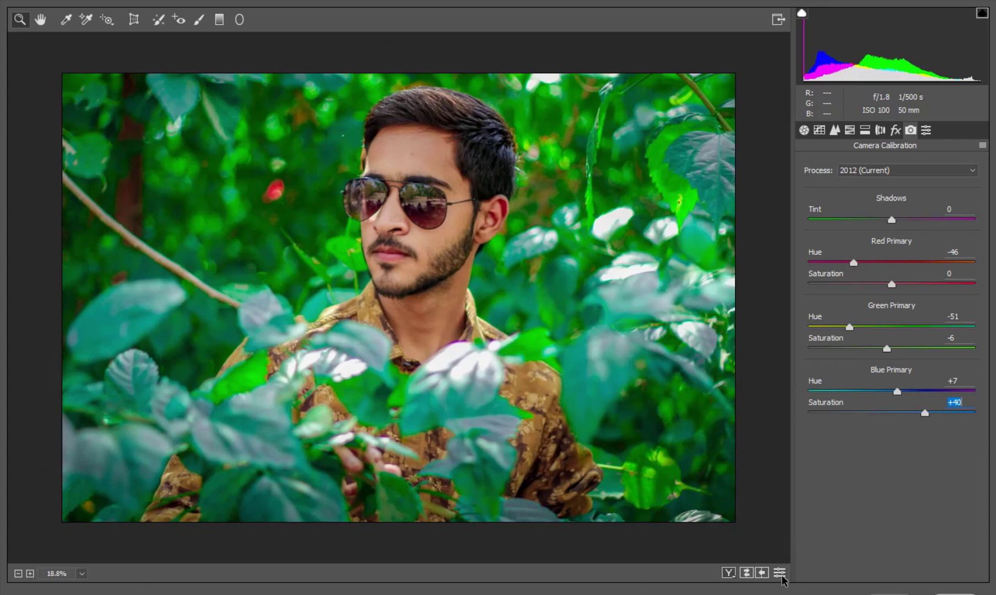
click(780, 573)
click(780, 573)
click(806, 130)
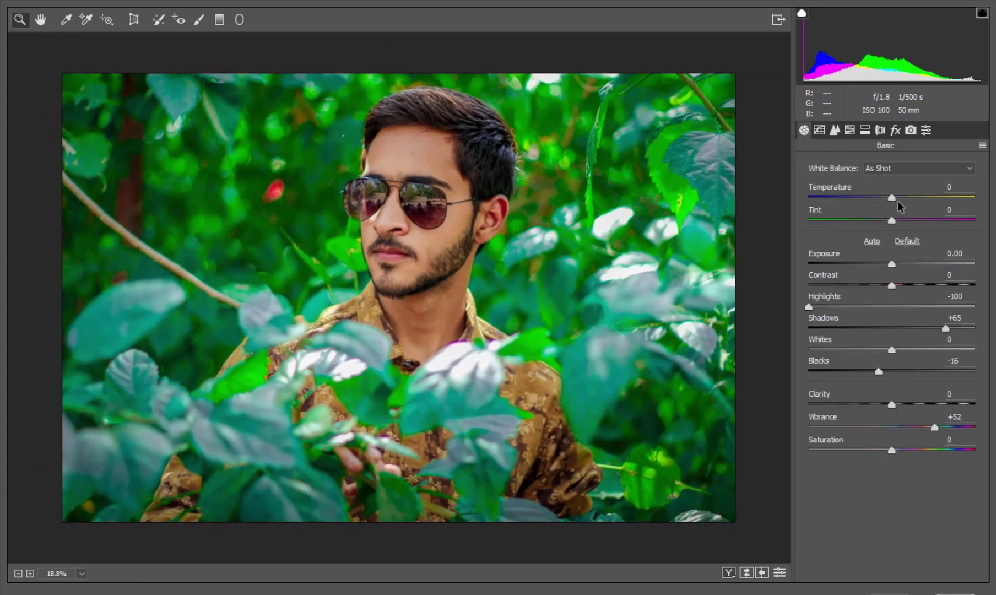
drag(890, 197, 896, 198)
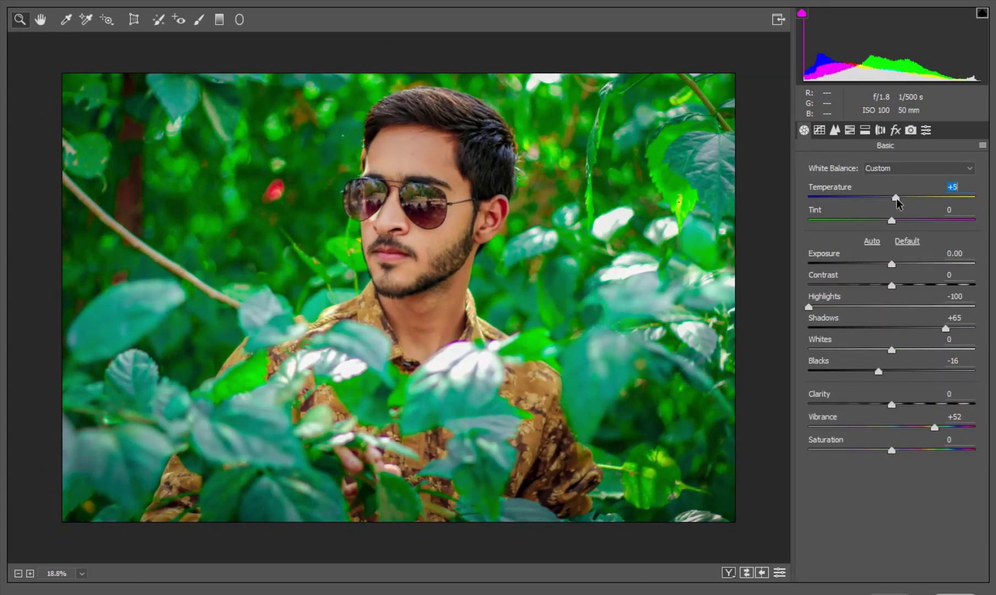
Set white balance Temperature and Tint both to +2.
text(0)
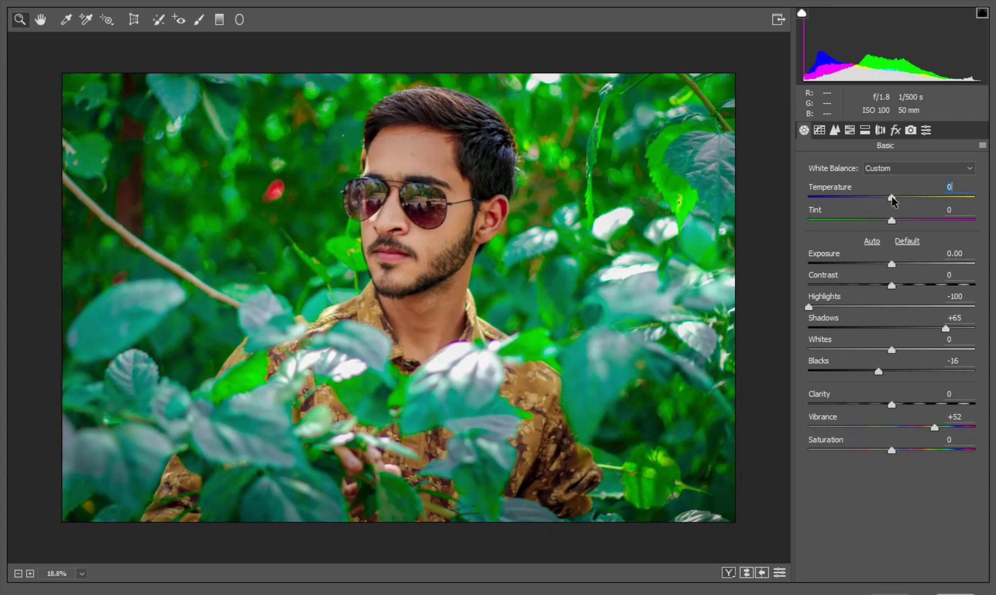
text(2)
mouse_move(898, 219)
mouse_down()
mouse_move(887, 219)
mouse_move(898, 220)
mouse_up()
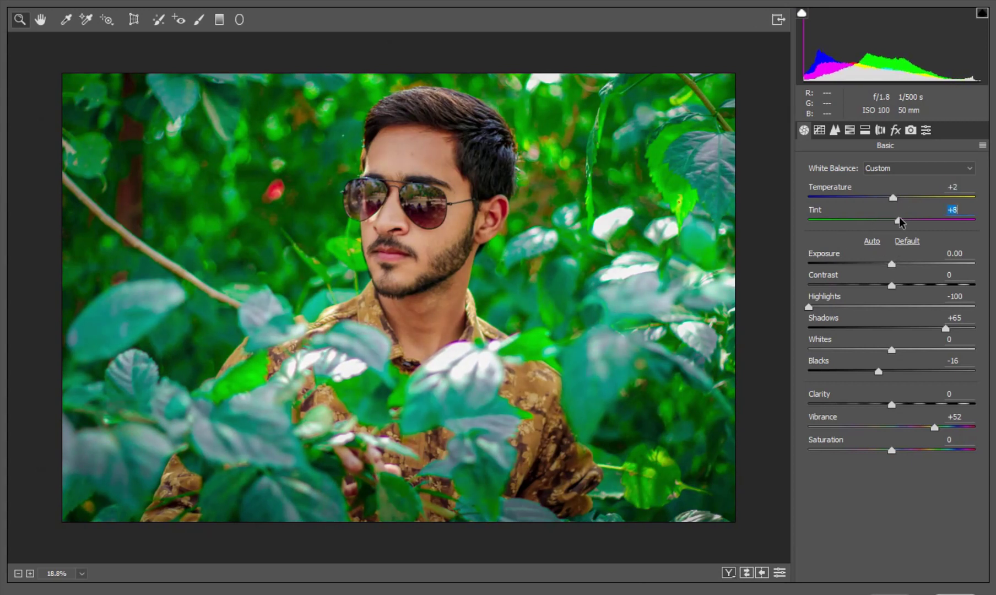
text(2)
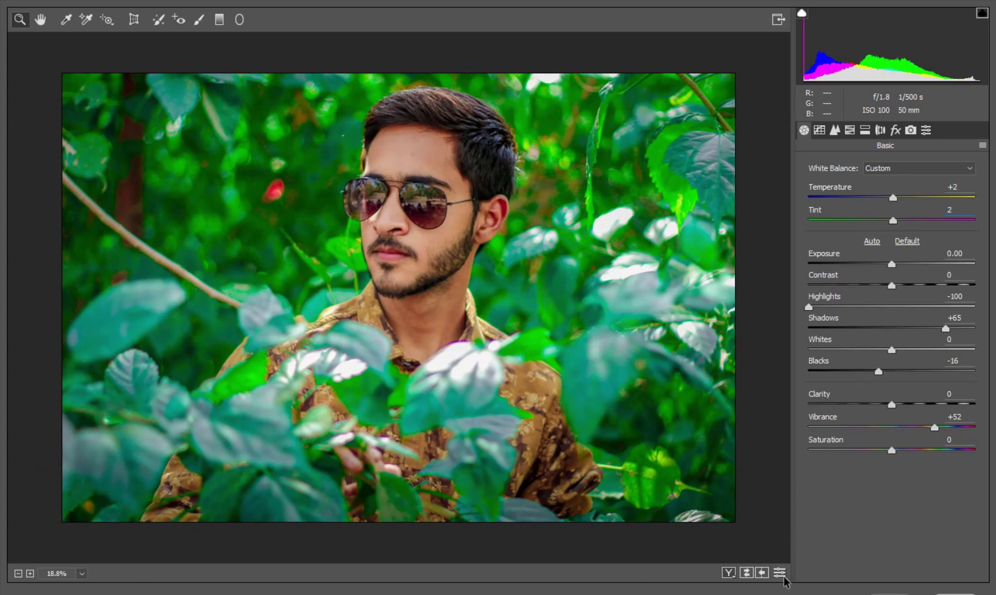
click(781, 574)
Reset Contrast to 0 and apply the Camera Raw grade.
click(894, 286)
drag(897, 284, 905, 284)
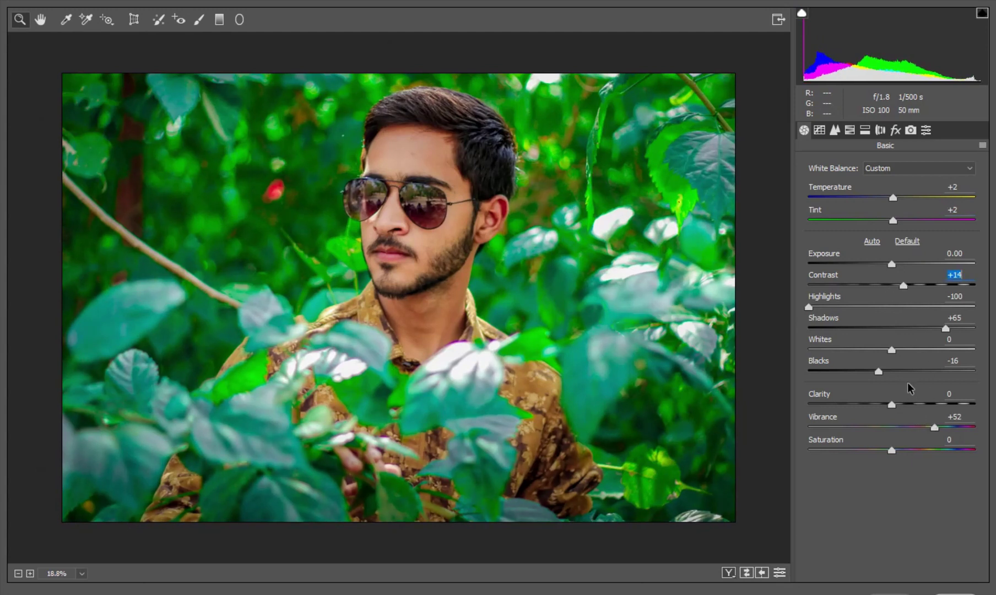
text(0)
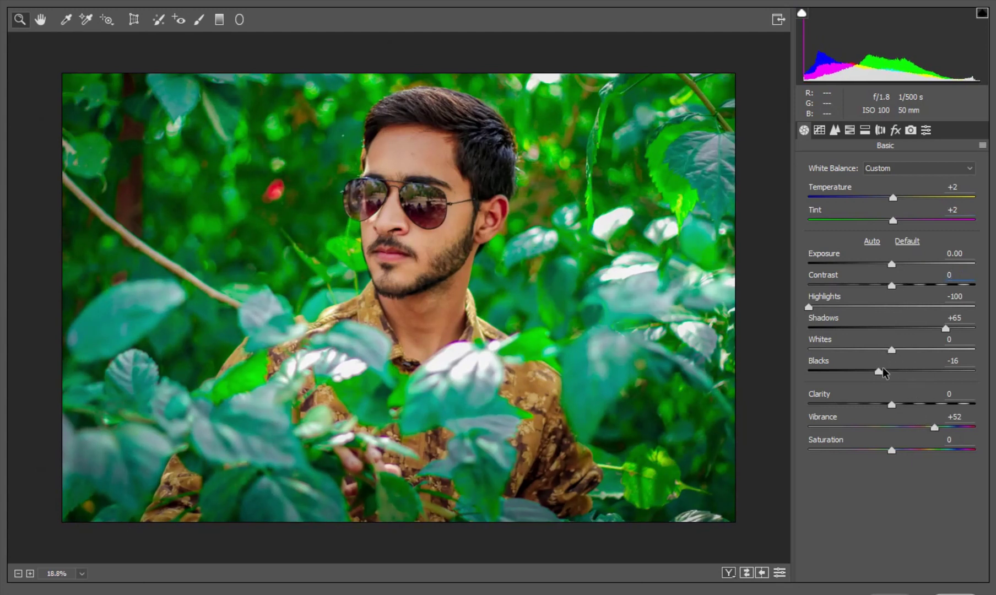
key(Return)
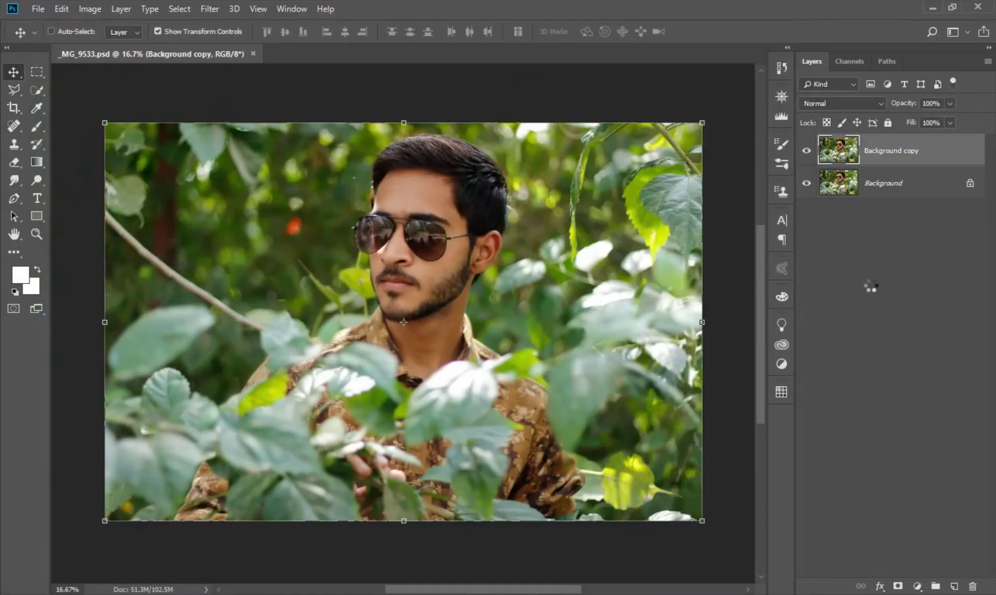
Zoom in and heal the forehead spot with the Spot Healing Brush.
click(807, 152)
scroll(486, 345, up, 4)
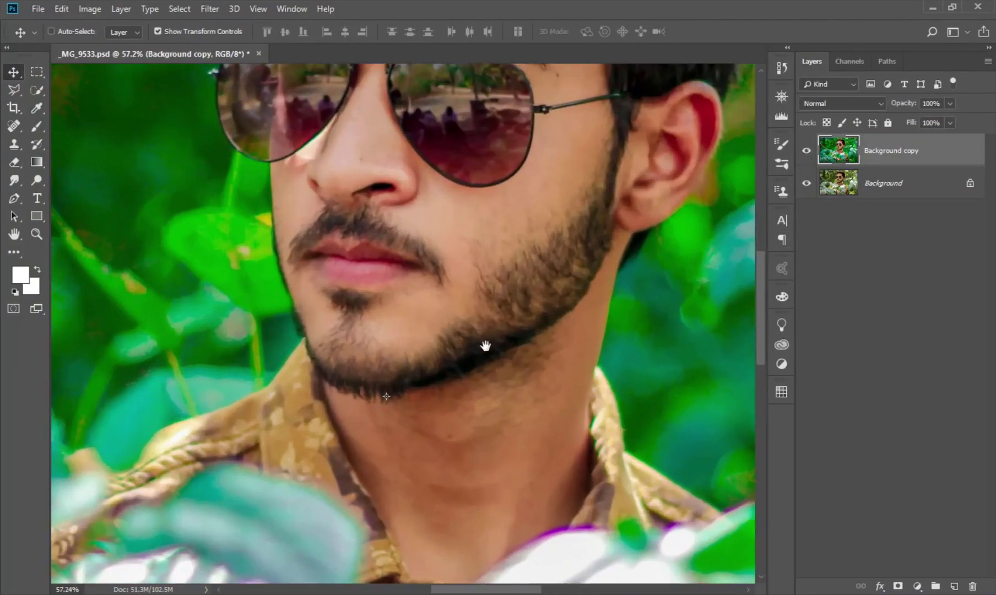
drag(486, 102, 448, 305)
click(13, 126)
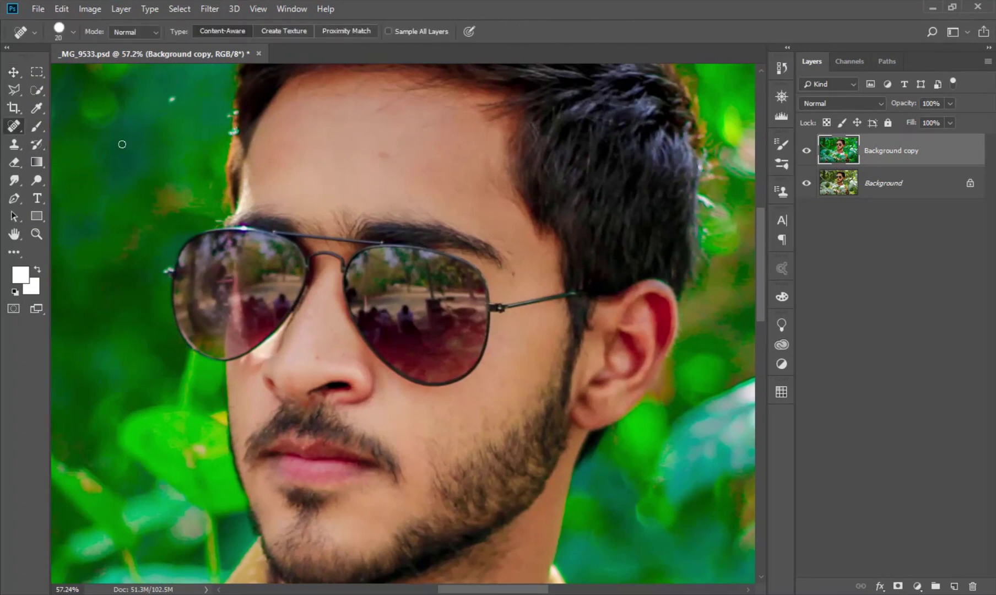
scroll(292, 153, up, 2)
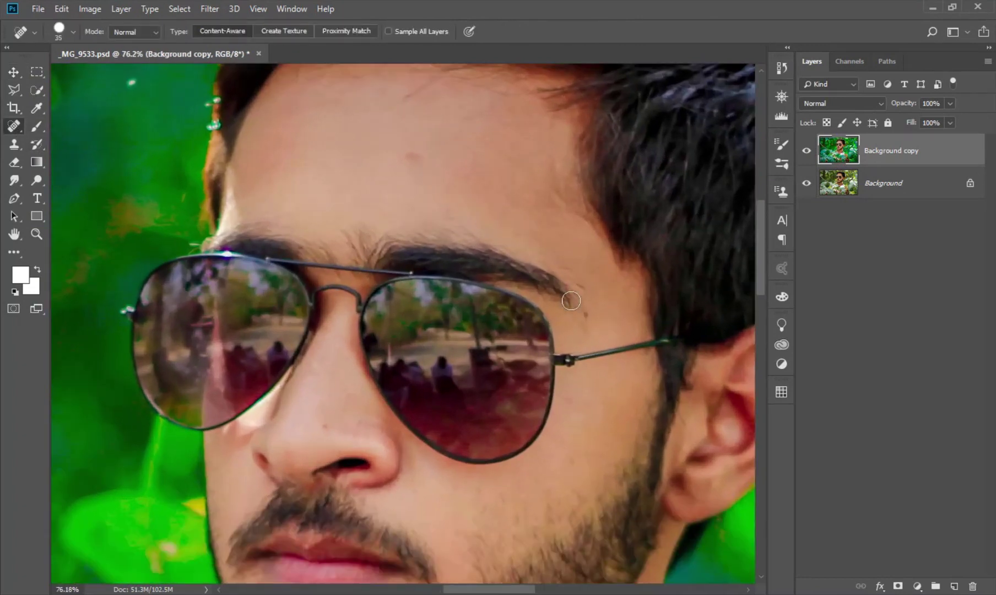
scroll(584, 320, up, 1)
scroll(551, 213, up, 2)
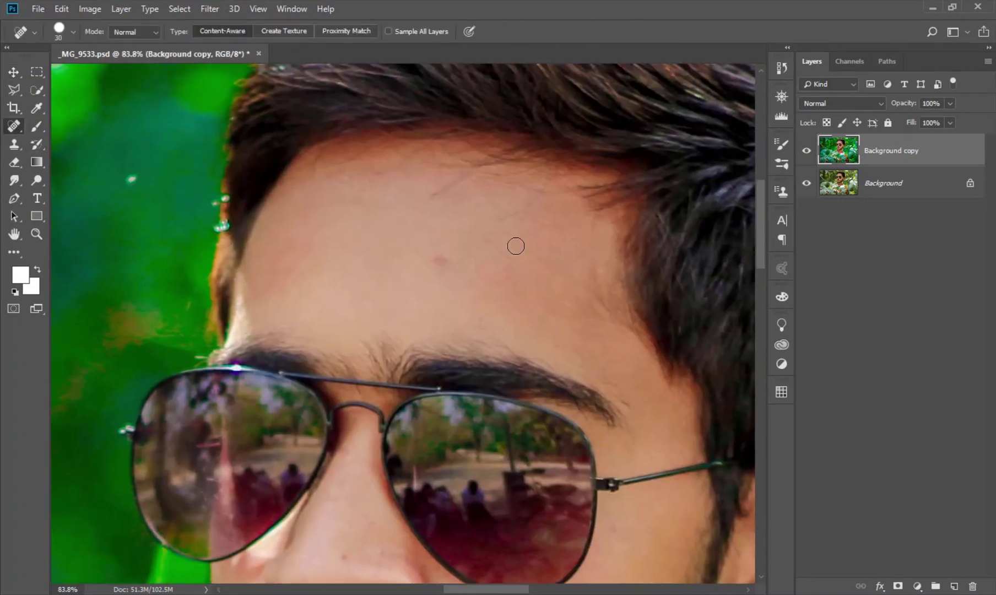
drag(469, 175, 427, 209)
click(431, 253)
key(bracketleft)
Fit the photo in the window, compare with the original, and save.
scroll(430, 414, down, 3)
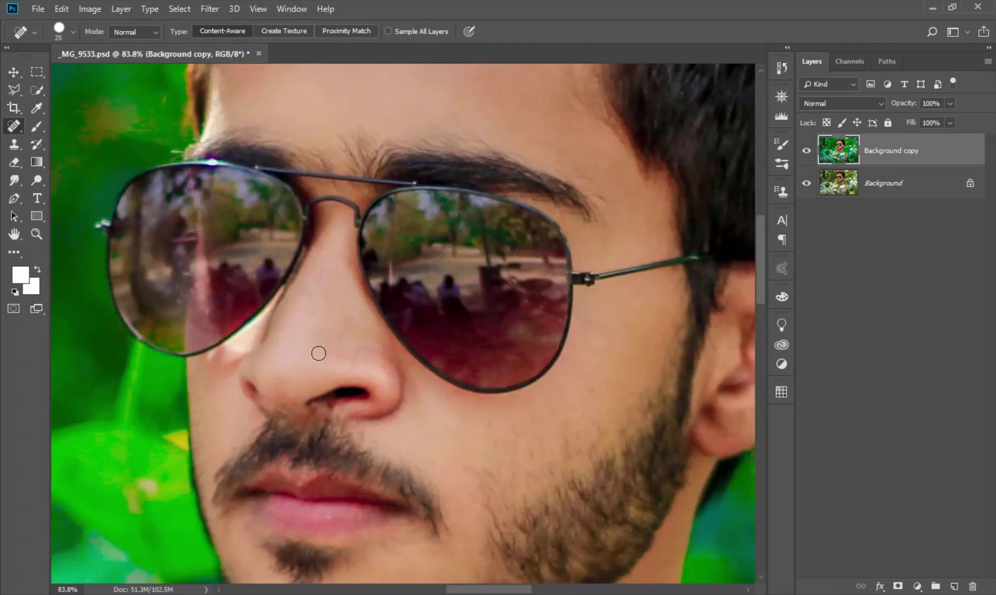
scroll(478, 325, down, 3)
scroll(478, 324, down, 3)
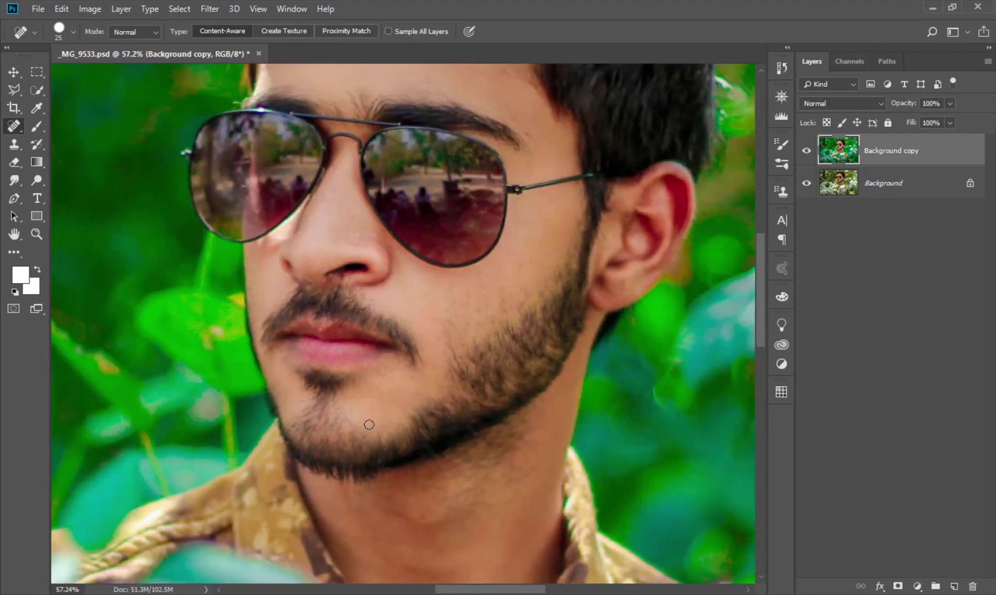
scroll(351, 409, up, 2)
scroll(443, 495, down, 3)
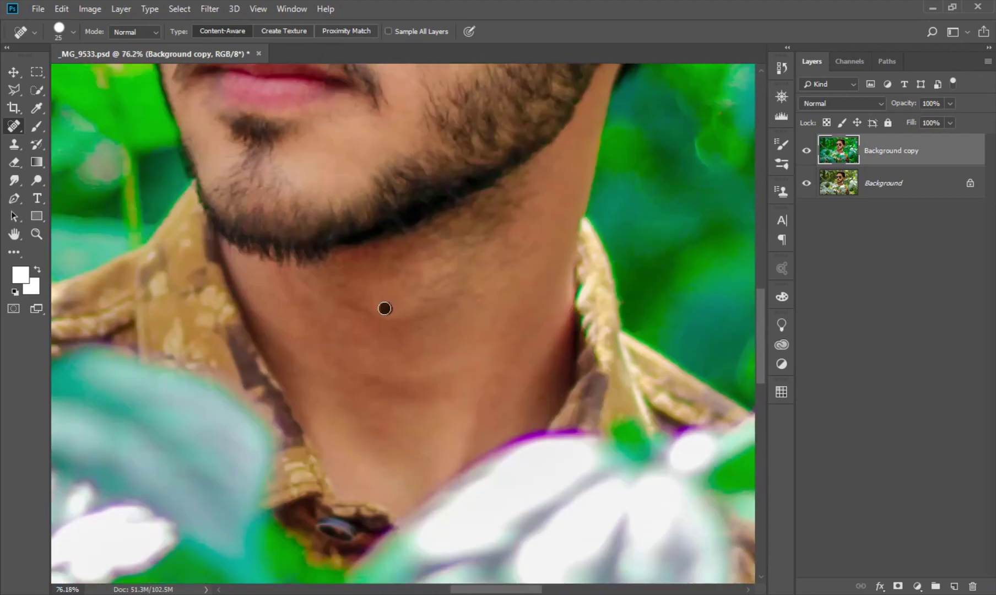
scroll(380, 301, down, 5)
drag(437, 416, 437, 328)
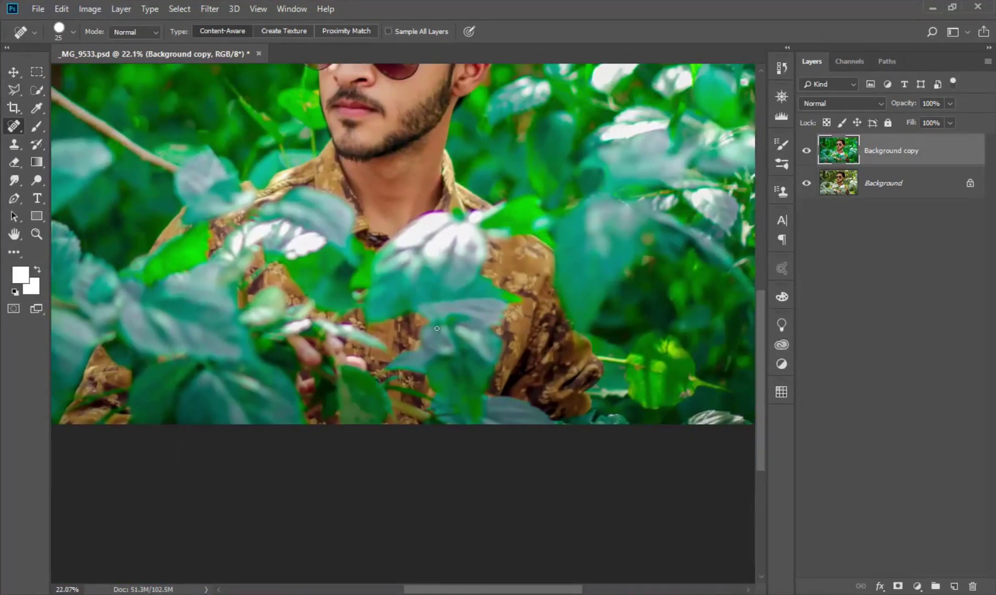
key(ctrl+0)
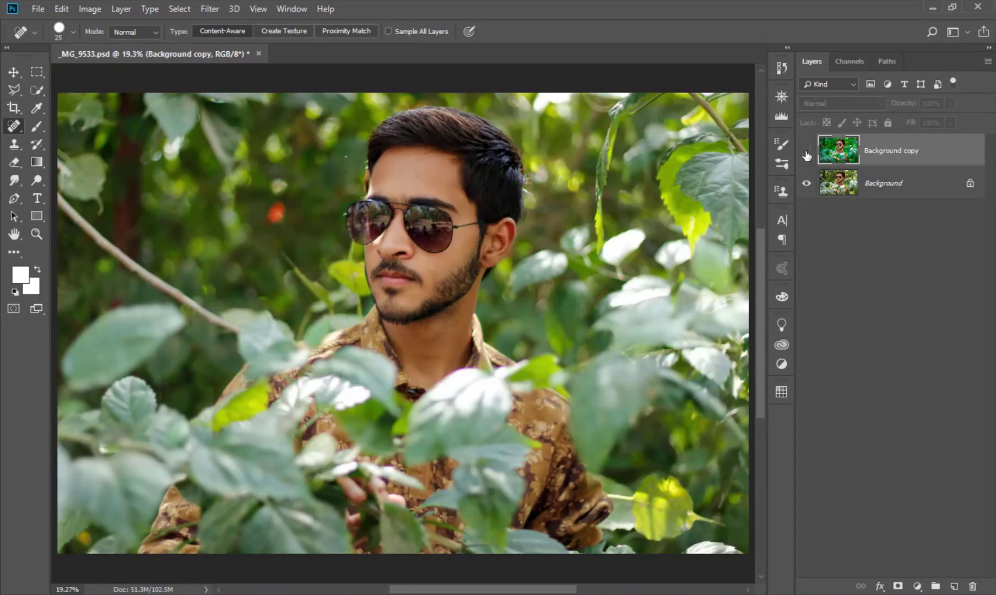
click(807, 151)
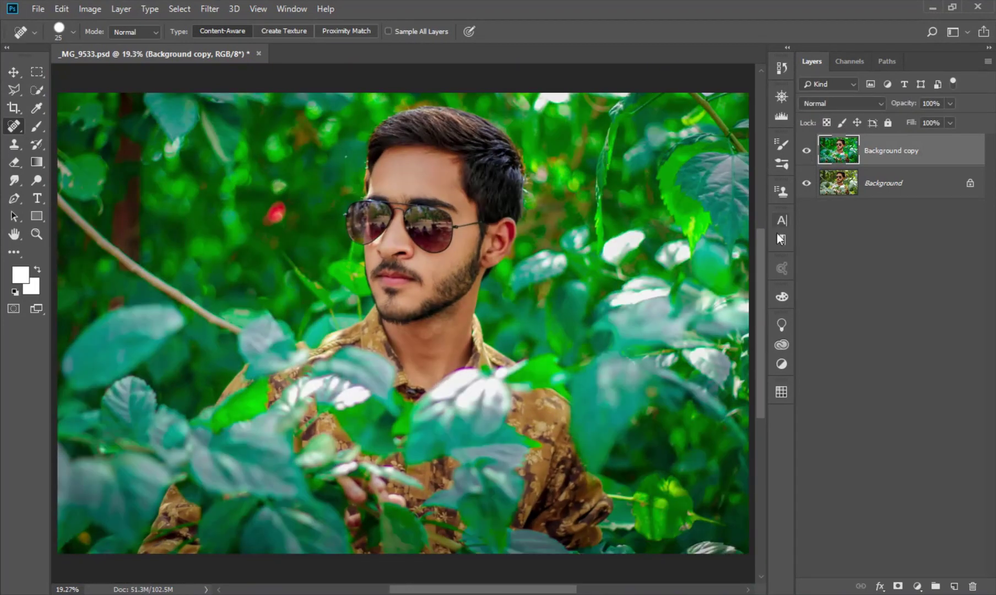
key(ctrl+s)
Heal another small spot on the portrait and recentre the photo.
scroll(496, 276, left, 1)
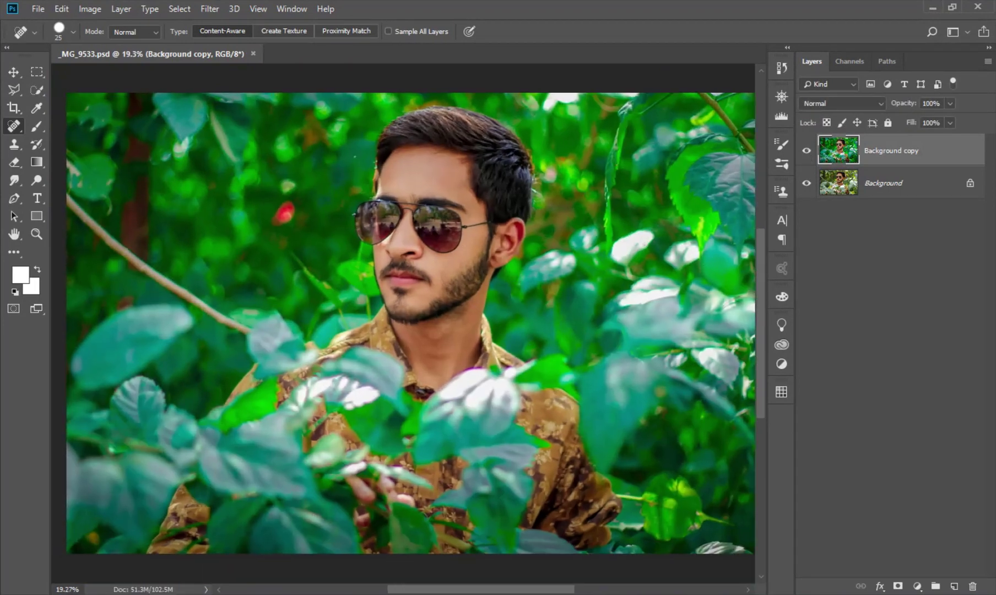
scroll(401, 226, up, 3)
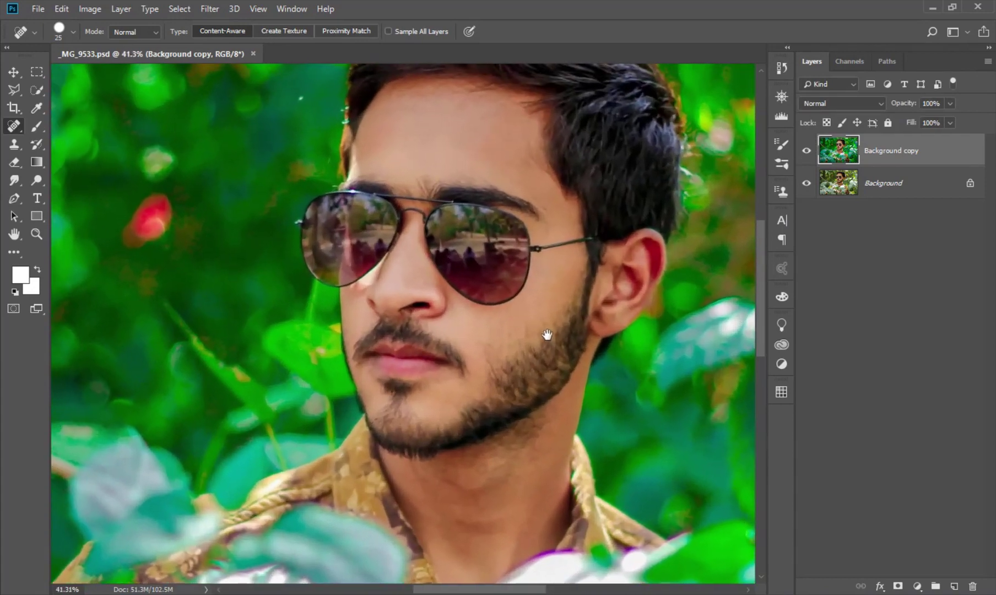
scroll(464, 312, down, 1)
scroll(465, 312, down, 1)
scroll(465, 312, down, 1)
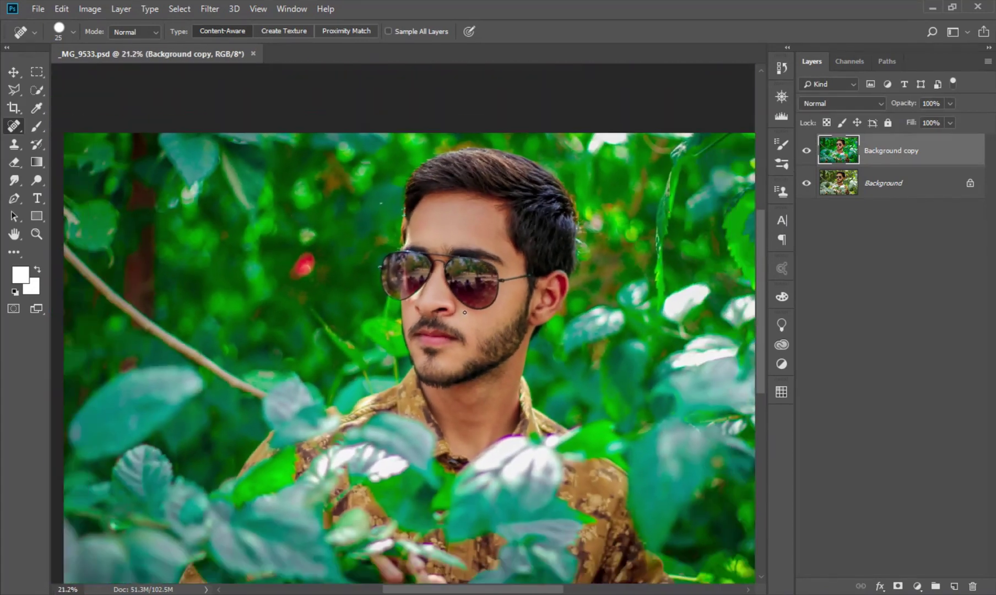
scroll(380, 220, up, 3)
scroll(381, 220, up, 1)
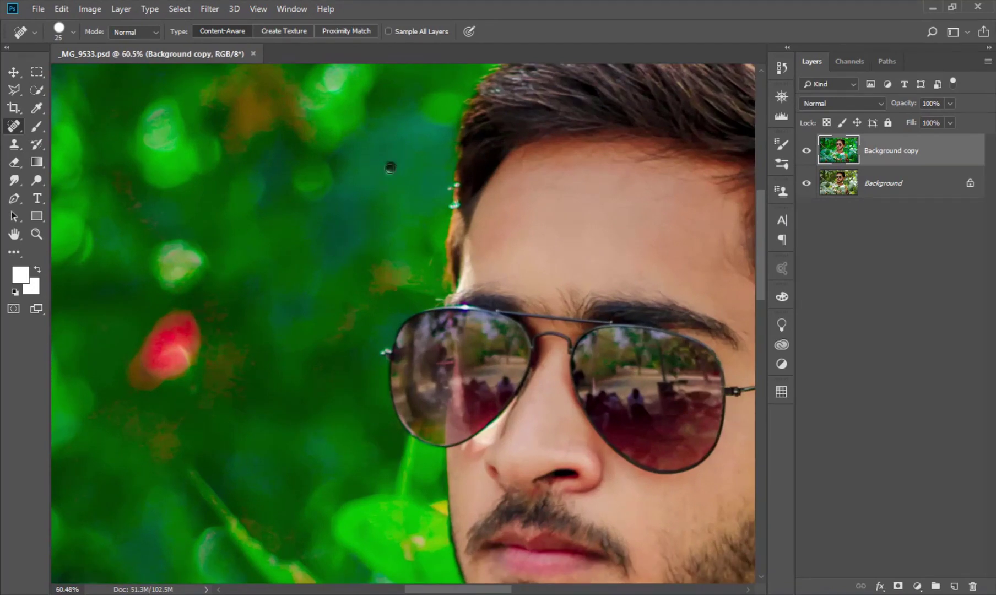
drag(389, 163, 395, 172)
scroll(409, 193, down, 5)
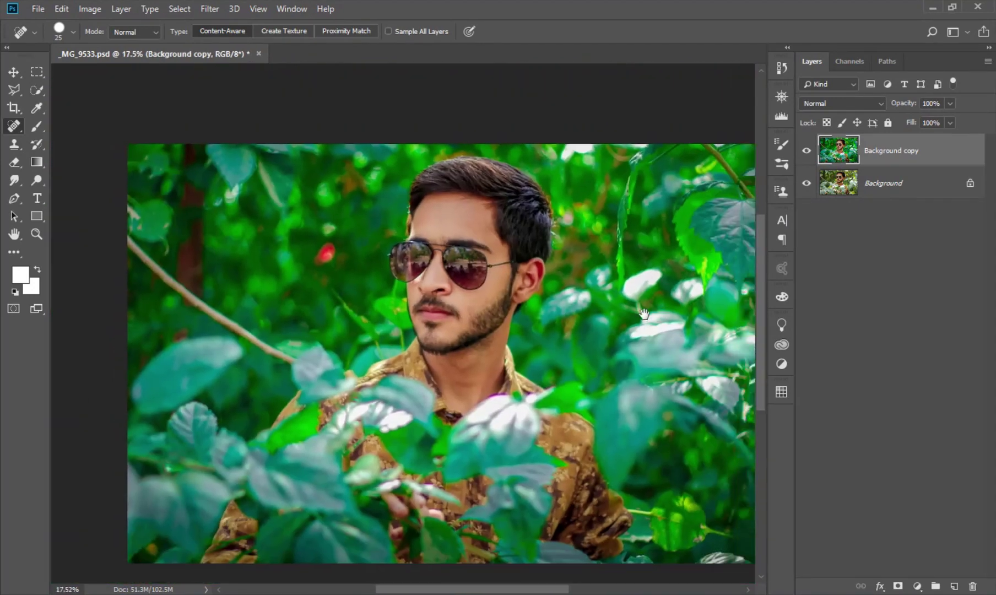
mouse_move(661, 314)
mouse_down()
mouse_move(592, 310)
mouse_move(617, 303)
mouse_up()
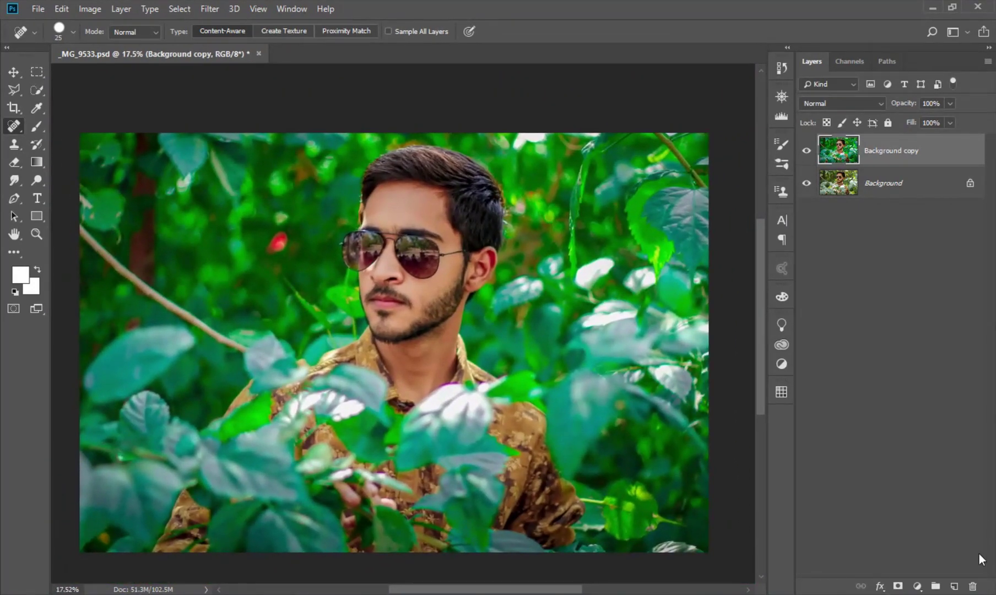
Add a Selective Color layer and set Greens Yellow to -100.
click(918, 585)
click(650, 231)
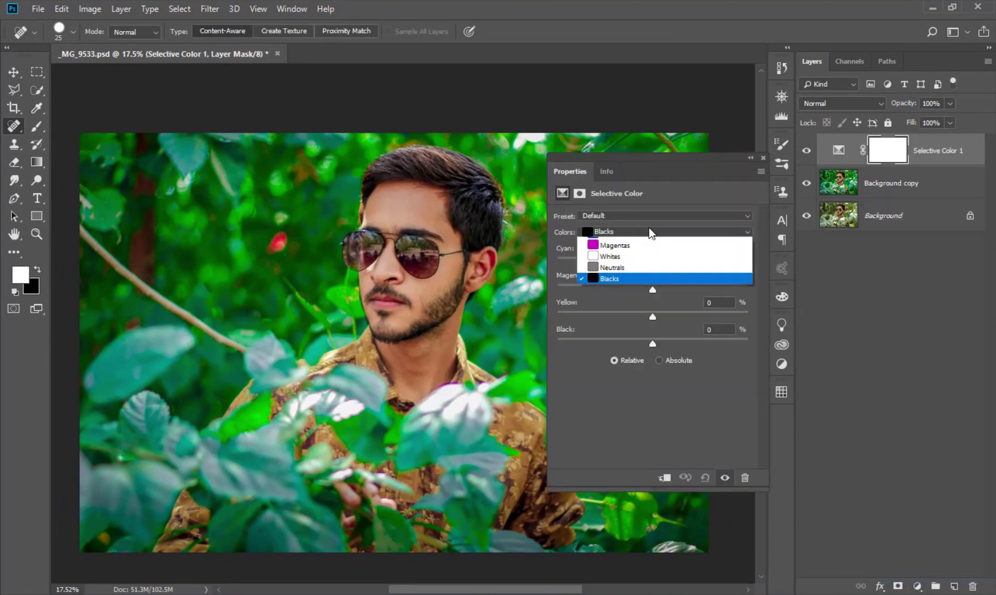
click(636, 267)
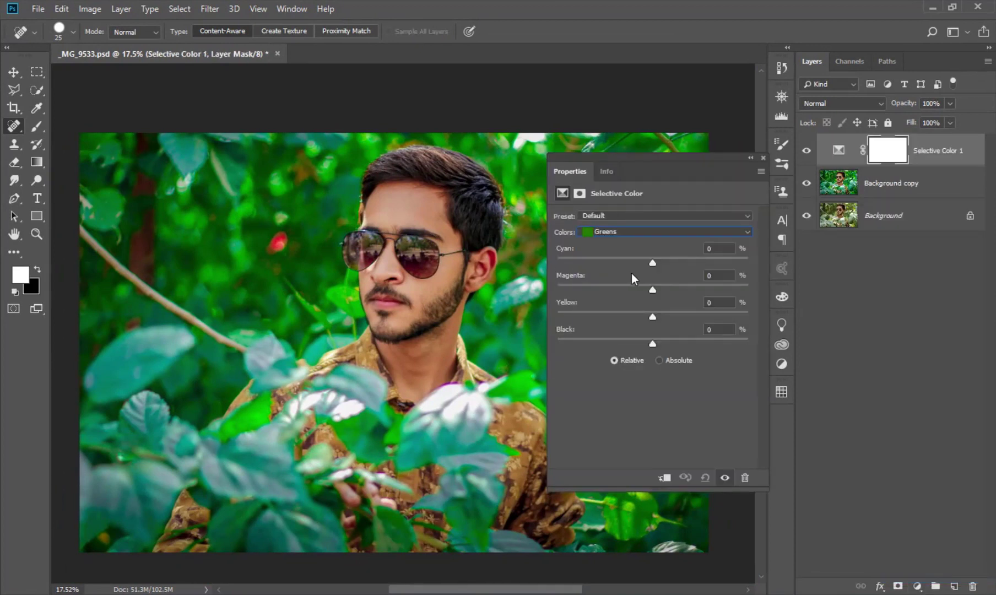
mouse_move(653, 288)
mouse_down()
mouse_move(635, 284)
mouse_move(659, 317)
mouse_move(536, 325)
mouse_up()
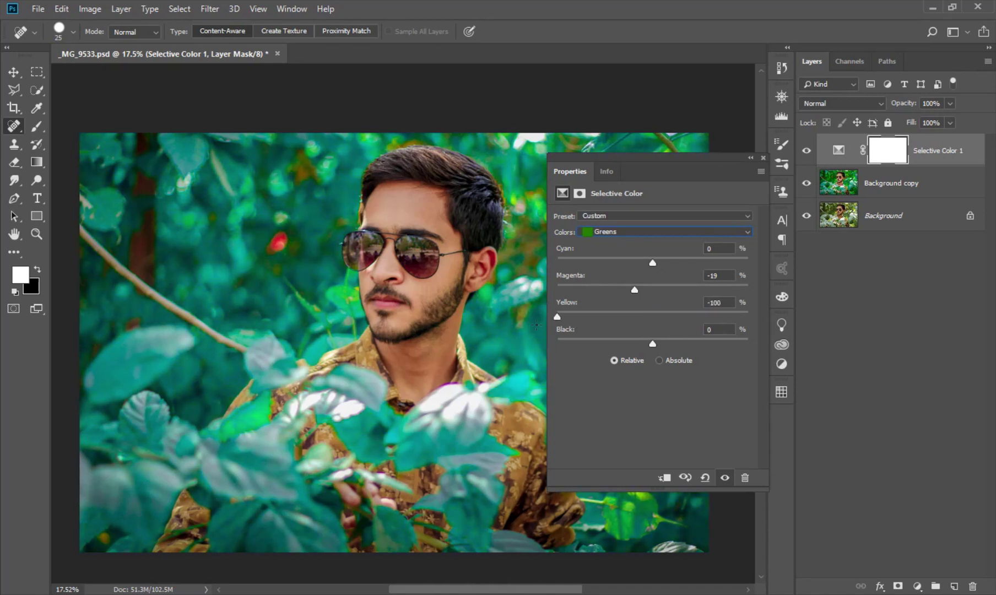
drag(635, 289, 645, 289)
drag(576, 280, 585, 280)
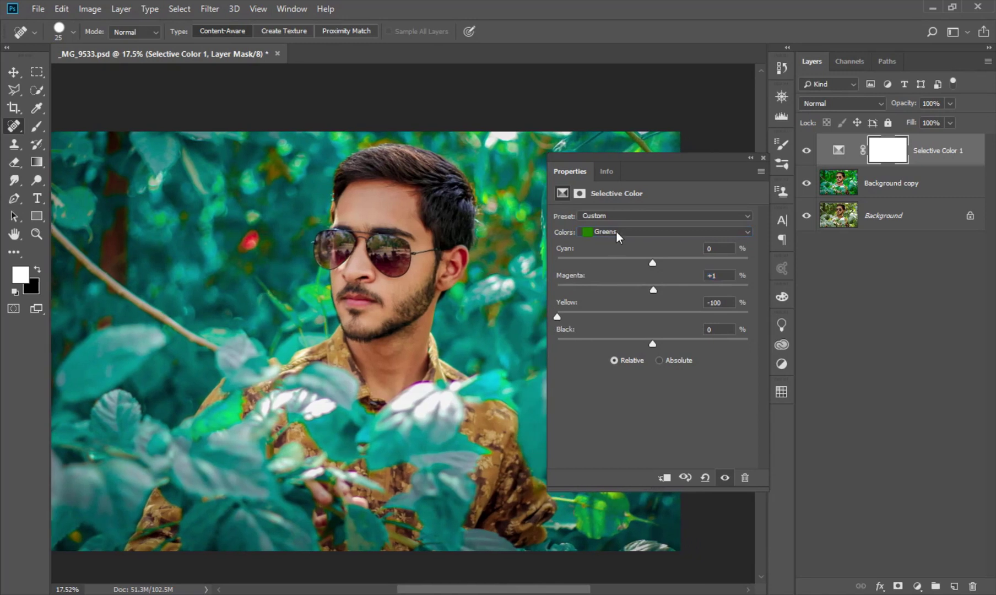
scroll(617, 231, up, 1)
Set Yellows to Cyan +100, Yellow -100, Magenta and Black 0, then return to Greens.
drag(622, 290, 708, 282)
drag(574, 280, 571, 280)
drag(696, 319, 557, 321)
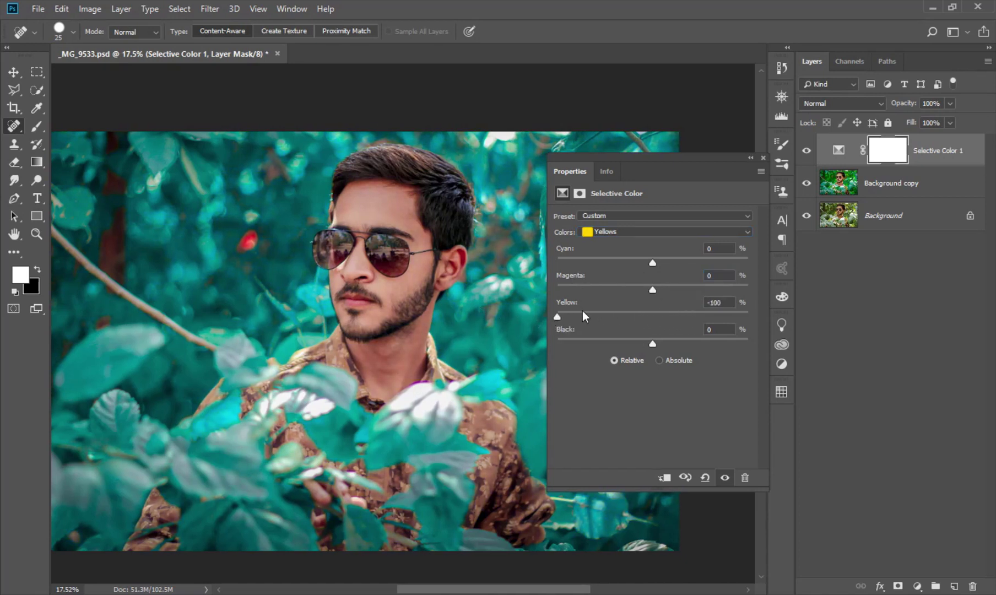
mouse_move(639, 292)
mouse_down()
mouse_move(606, 292)
mouse_move(732, 289)
mouse_up()
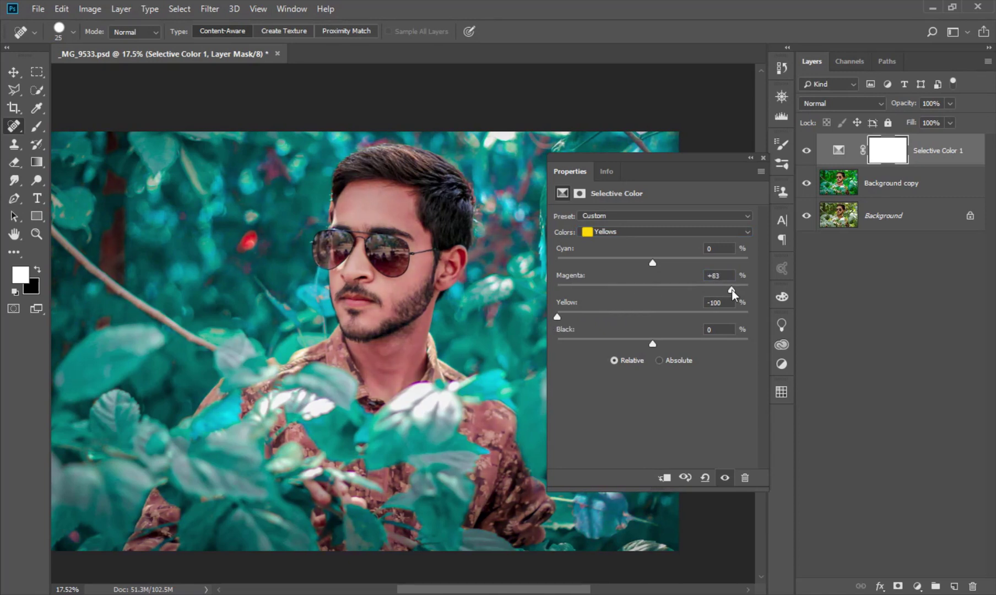
click(575, 282)
text(0)
key(Return)
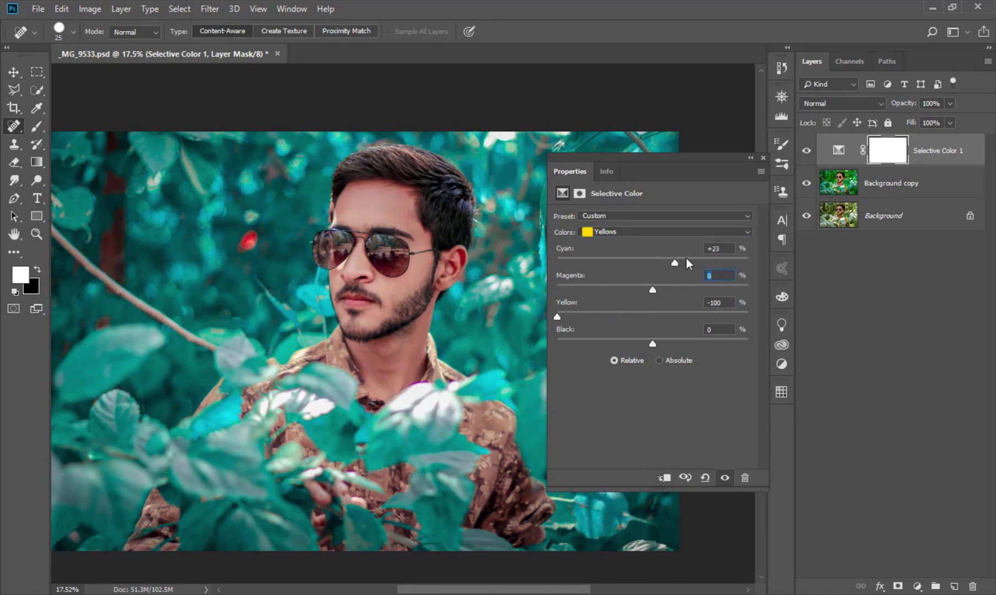
mouse_move(687, 259)
mouse_down()
mouse_move(717, 258)
mouse_move(664, 261)
mouse_move(775, 258)
mouse_up()
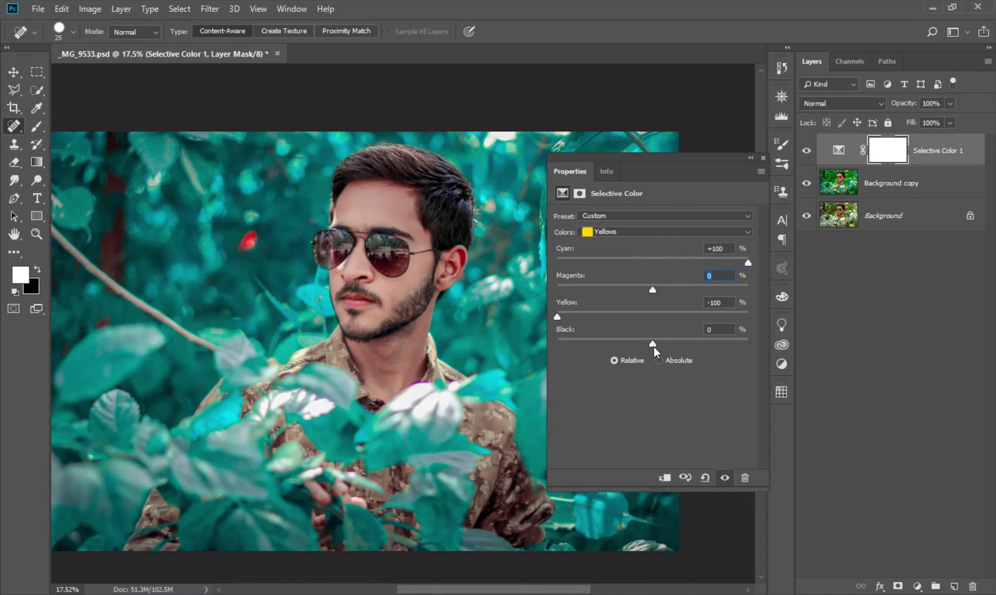
mouse_move(653, 347)
mouse_down()
mouse_move(622, 345)
mouse_move(672, 336)
mouse_up()
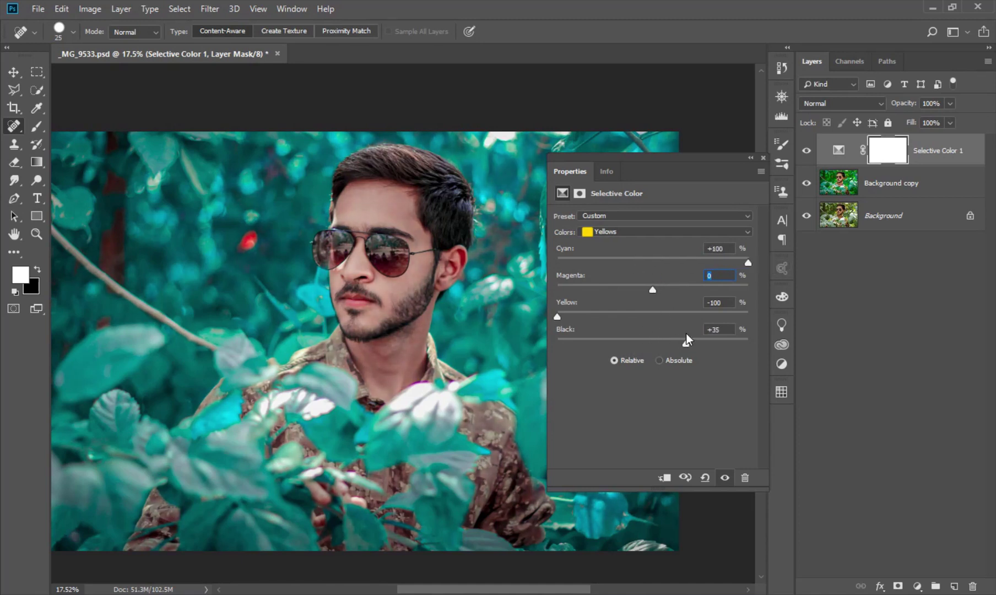
click(570, 331)
text(0)
click(639, 232)
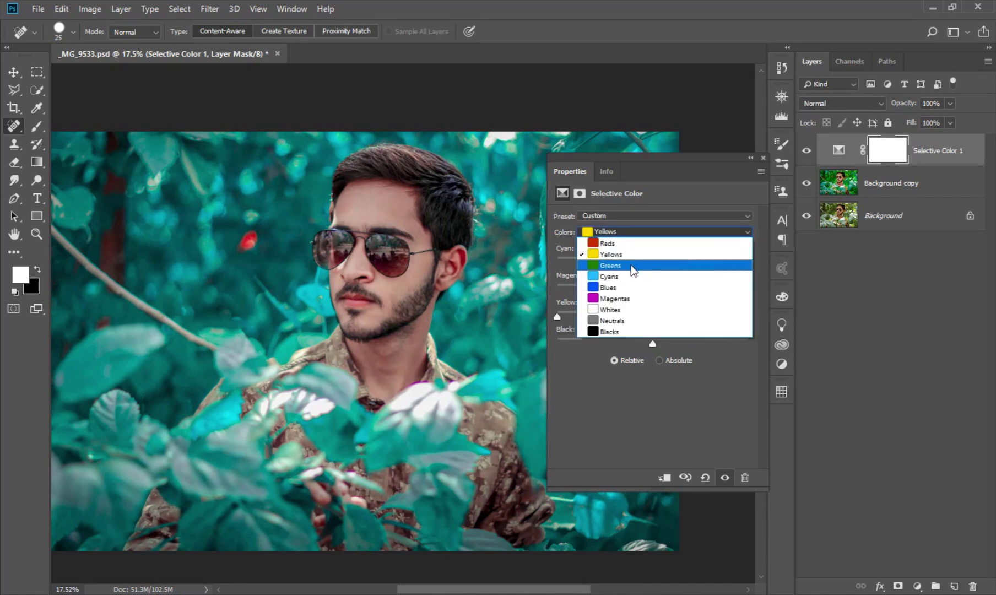
click(632, 265)
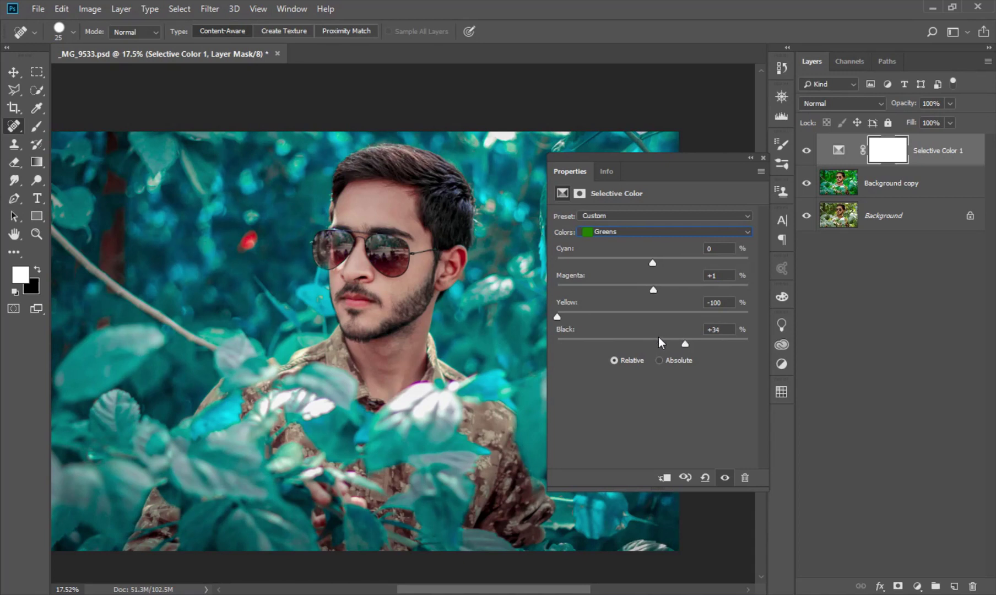
Close Properties and toggle the Selective Color layer to compare before and after.
click(764, 160)
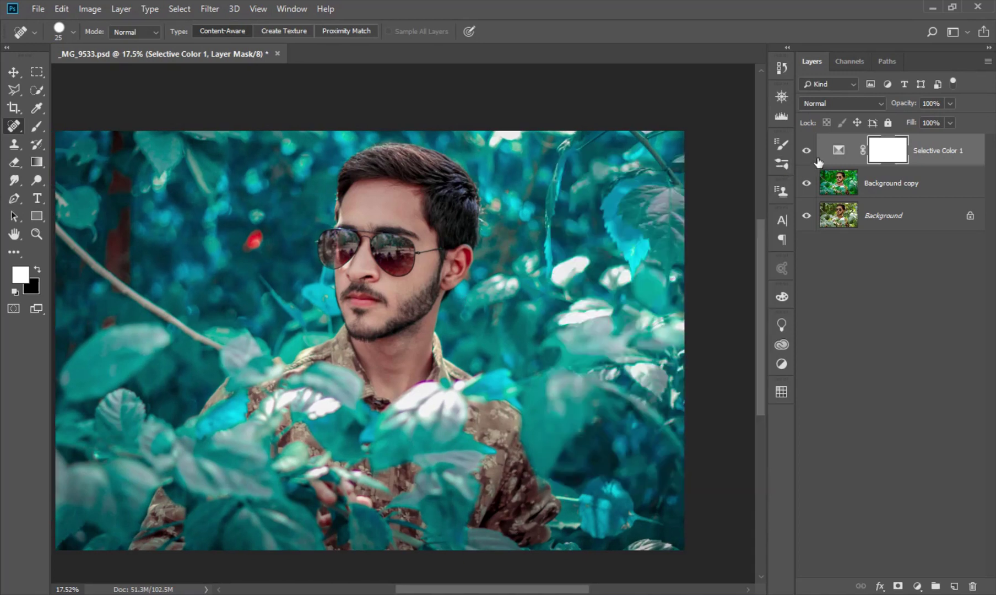
click(807, 151)
scroll(413, 281, up, 3)
drag(560, 419, 538, 225)
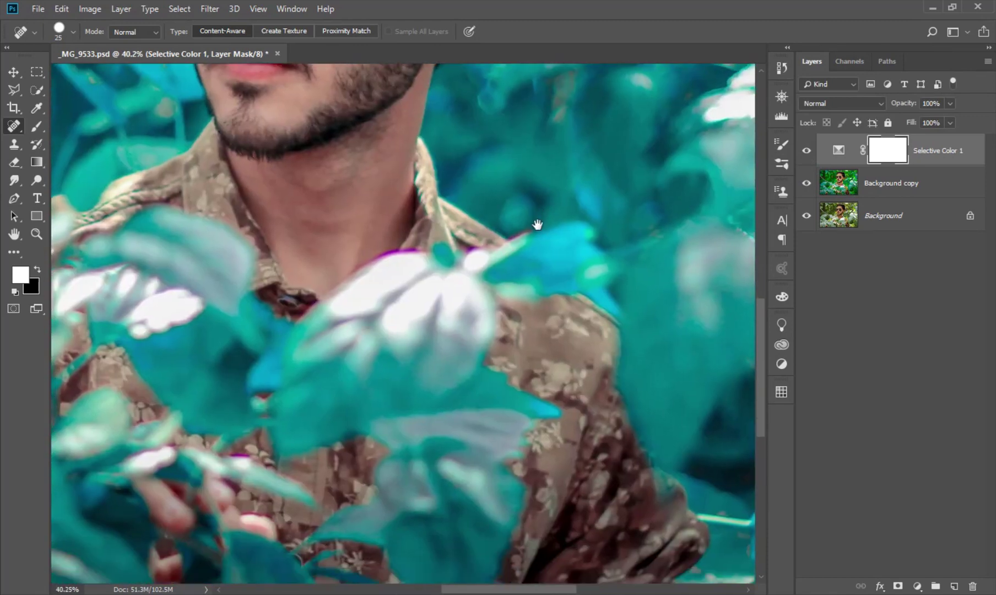
scroll(538, 224, down, 2)
mouse_move(526, 146)
mouse_down()
mouse_move(524, 225)
mouse_move(504, 298)
mouse_move(534, 261)
mouse_up()
scroll(539, 269, down, 1)
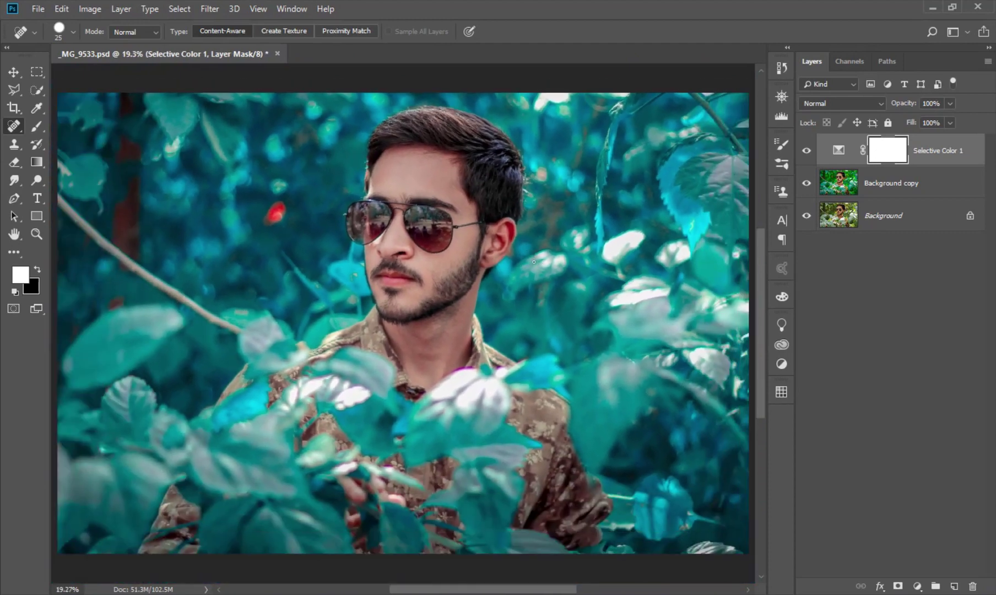
click(807, 153)
click(807, 155)
scroll(518, 253, down, 2)
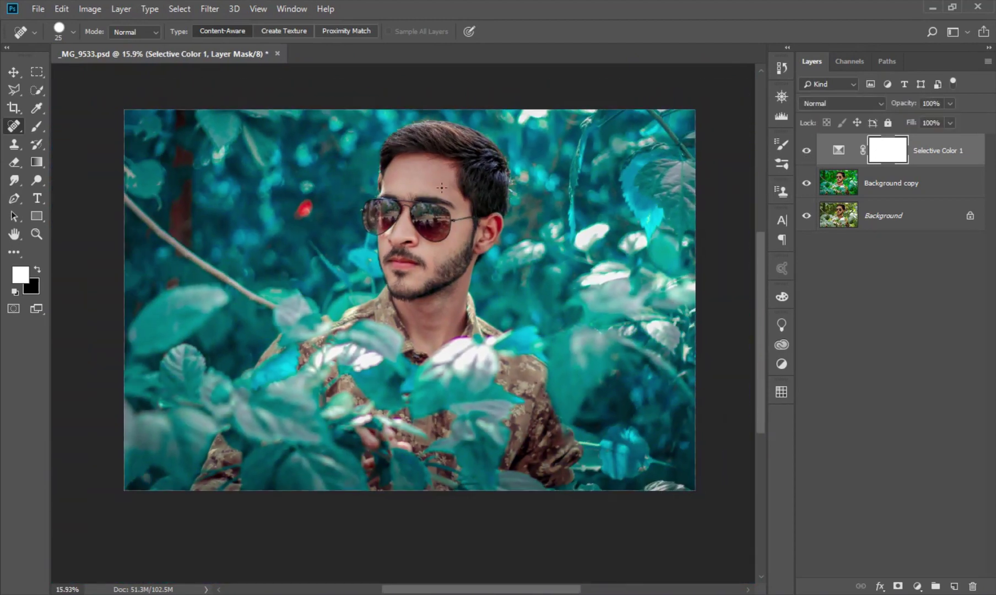
scroll(518, 253, up, 1)
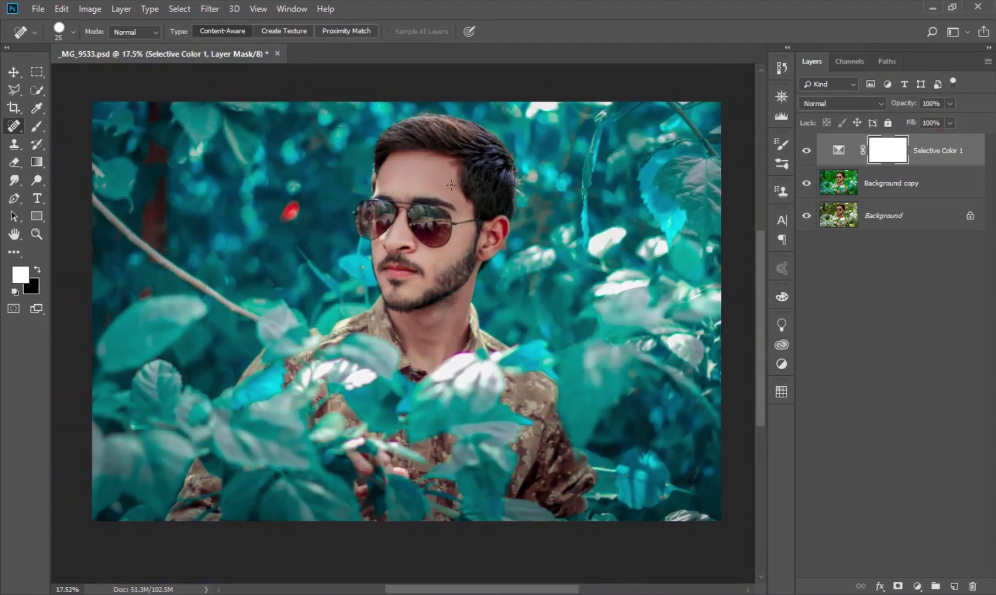
click(807, 153)
Reopen Selective Color and set Yellows Cyan to +33 and Magenta to 0.
double_click(838, 150)
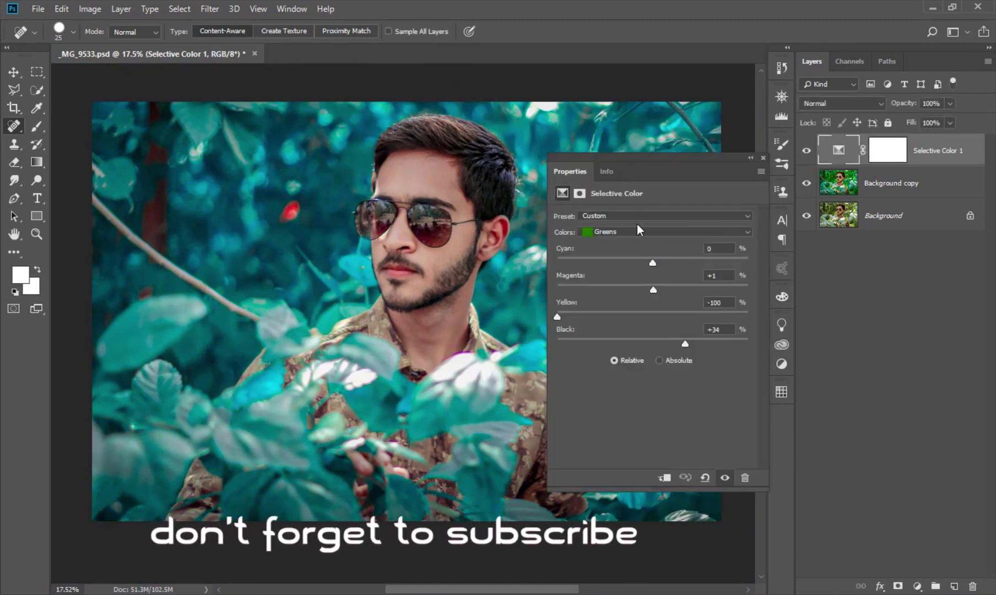
click(622, 237)
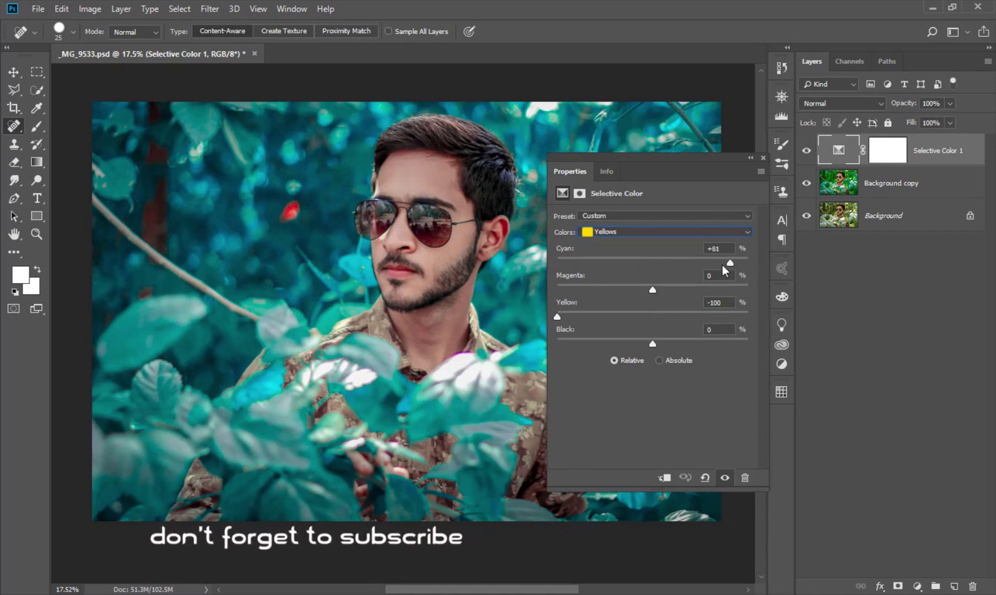
mouse_move(747, 263)
mouse_down()
mouse_move(684, 264)
mouse_move(625, 293)
mouse_move(655, 297)
mouse_up()
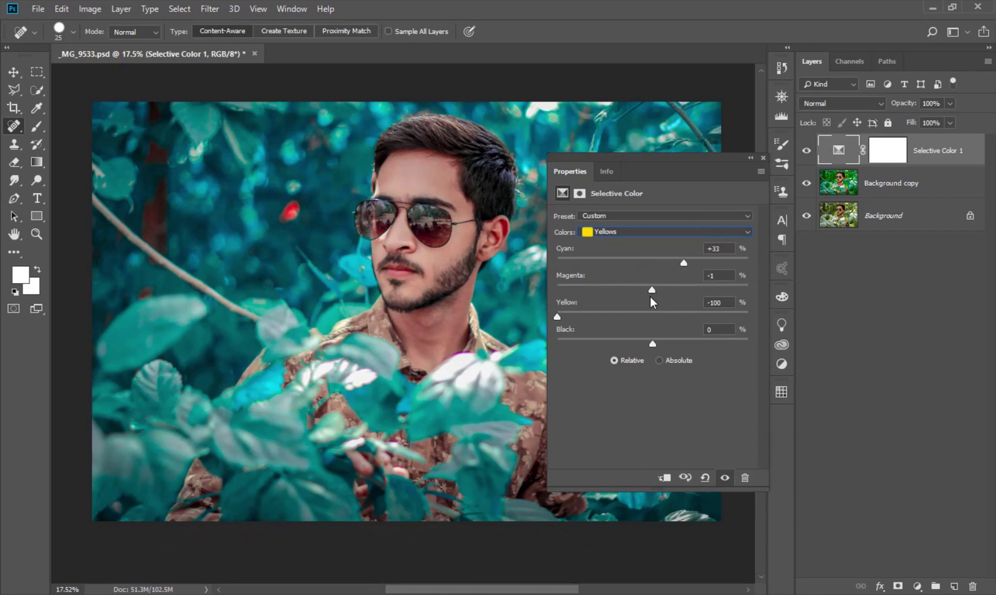
double_click(716, 275)
text(0)
click(763, 158)
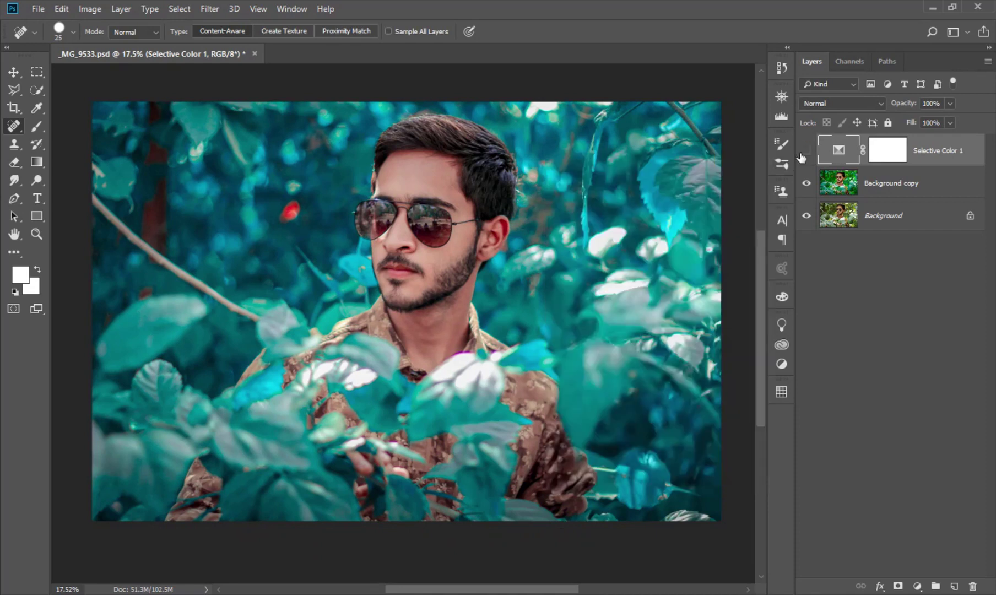
click(806, 151)
Add a Color Lookup adjustment layer using the LateSunset 3D LUT.
click(918, 586)
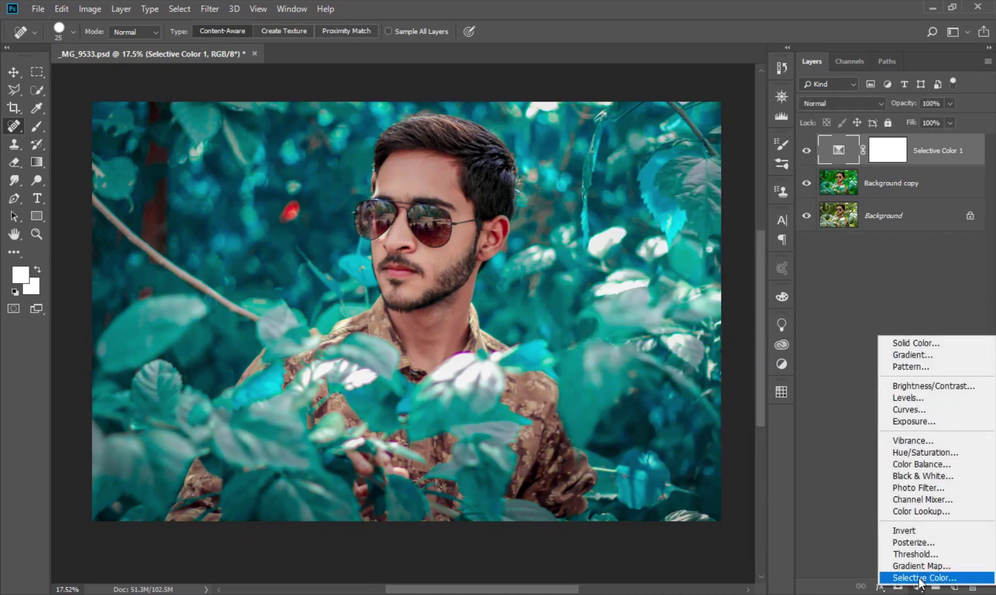
click(922, 512)
click(656, 219)
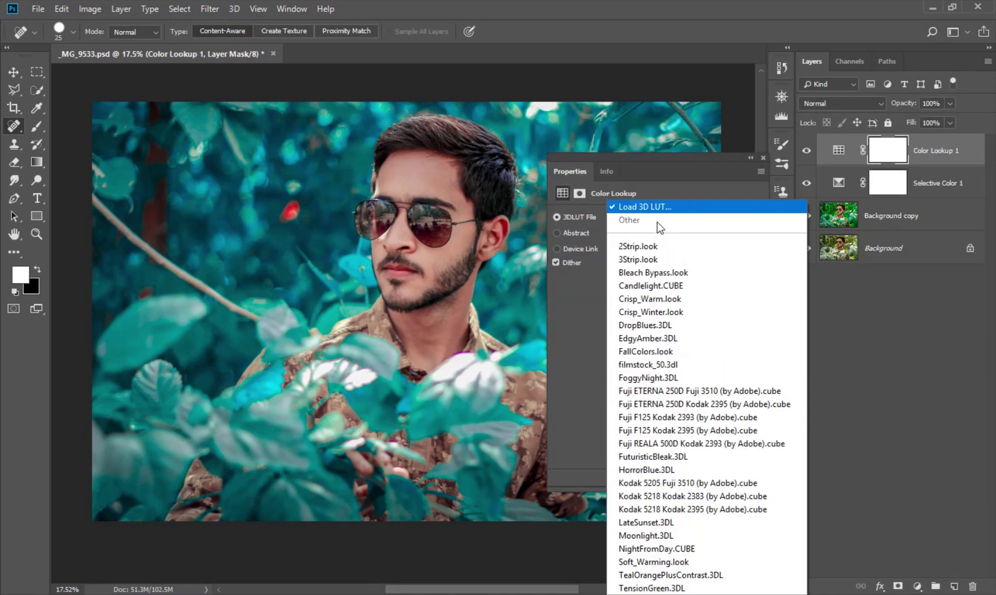
click(661, 523)
Try Soft Light and Screen blends on the lookup layer, toggling its visibility to compare.
click(826, 103)
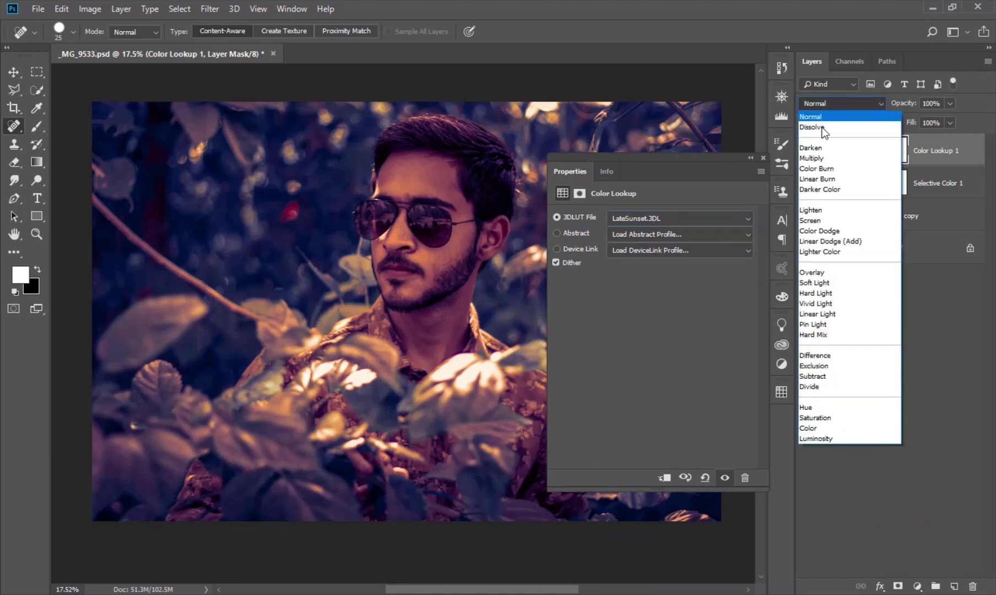
click(824, 285)
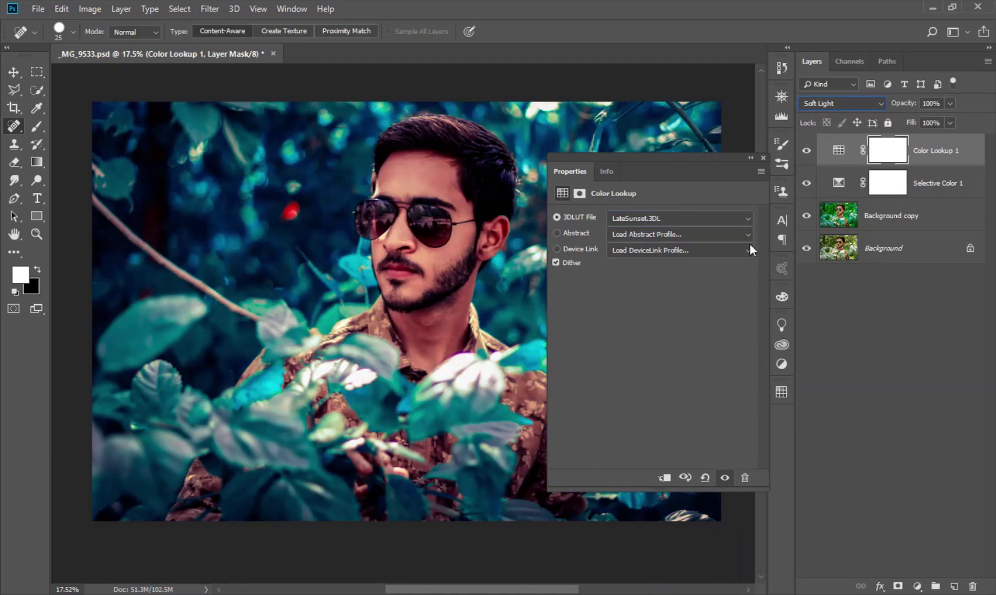
click(763, 159)
click(826, 104)
click(829, 220)
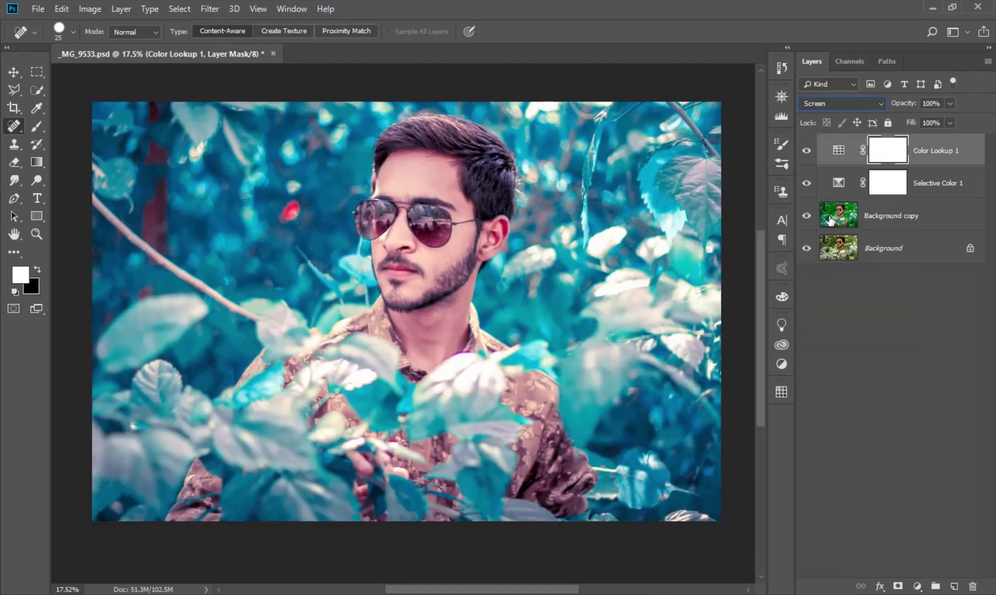
scroll(830, 102, up, 1)
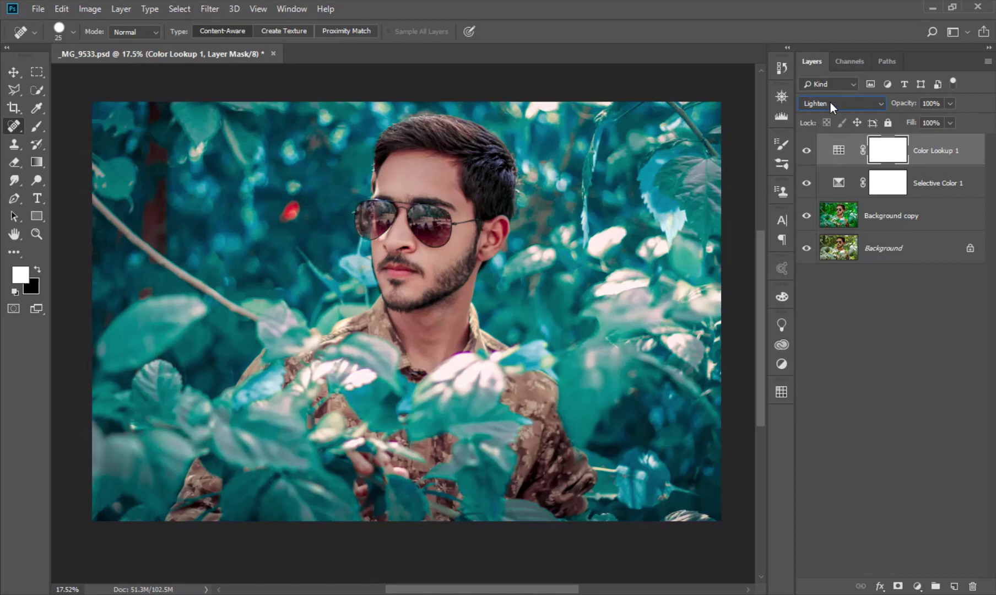
click(807, 150)
click(807, 151)
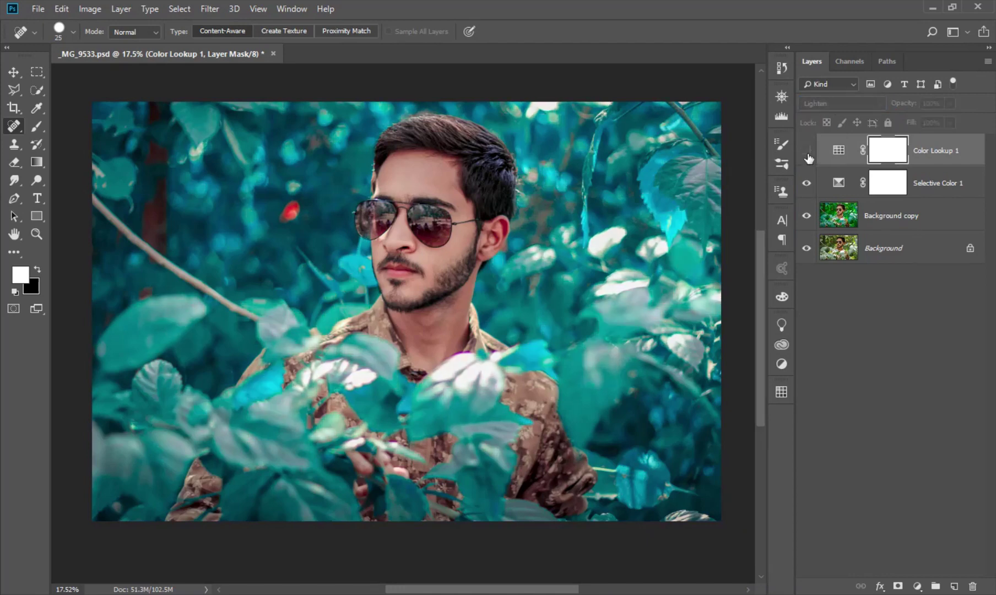
click(807, 151)
Blend Color Lookup 1 in Soft Light with fill at about 16%.
click(818, 102)
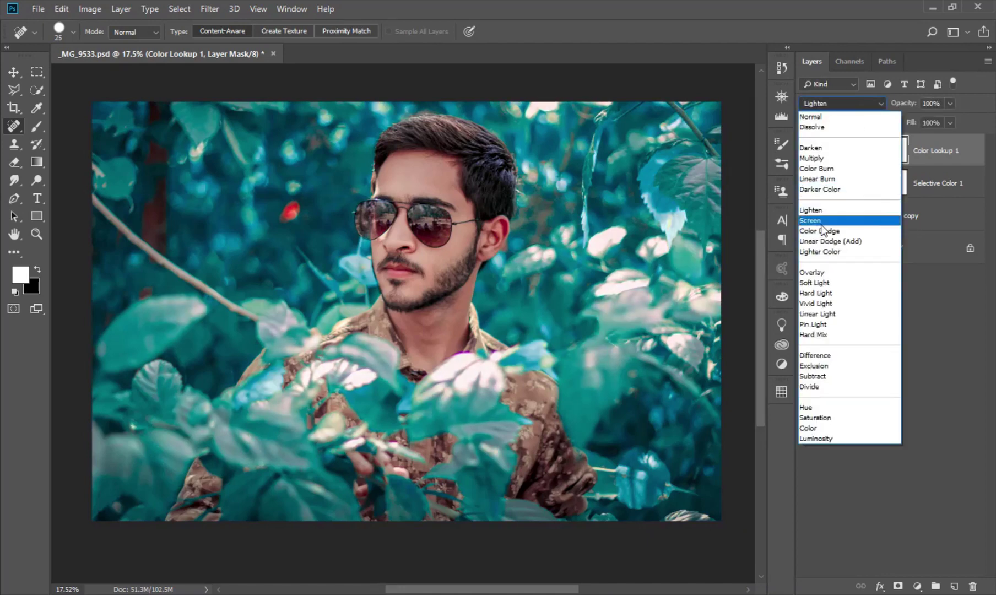
click(820, 282)
click(949, 122)
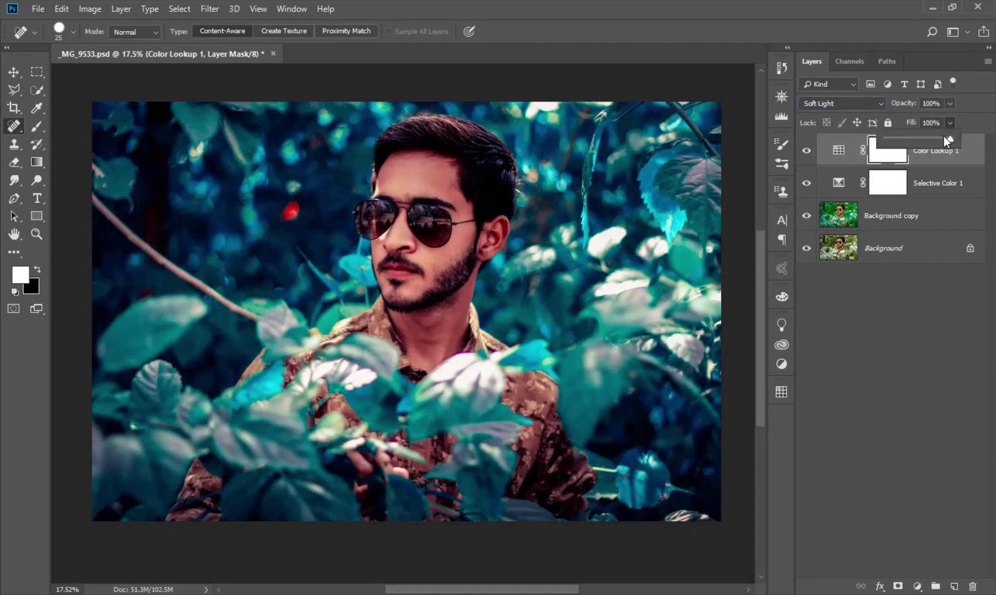
drag(886, 138, 895, 138)
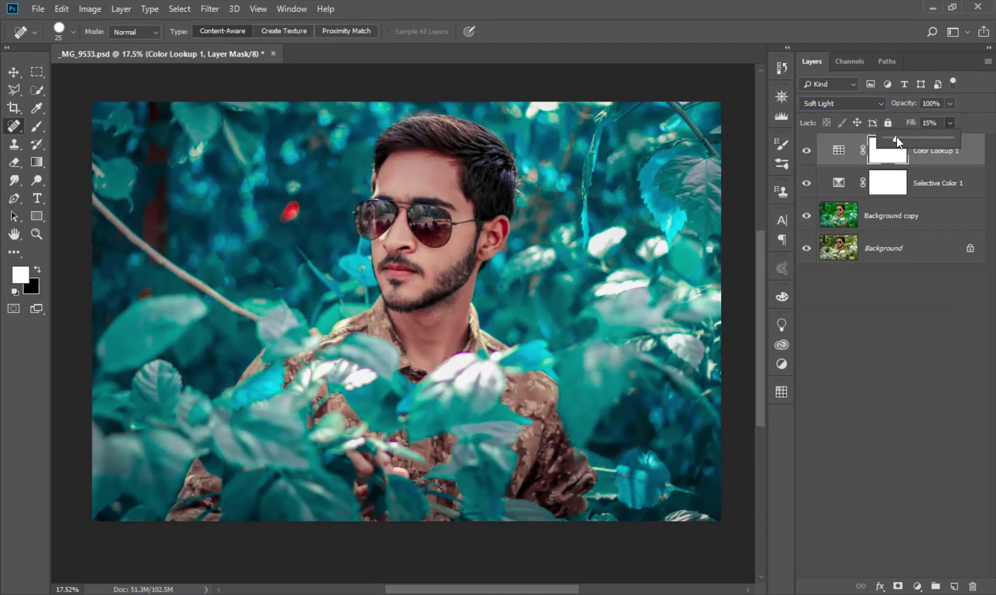
drag(907, 137, 854, 139)
Duplicate Background copy into copies 2 and 3, then hide Background copy 3.
click(886, 245)
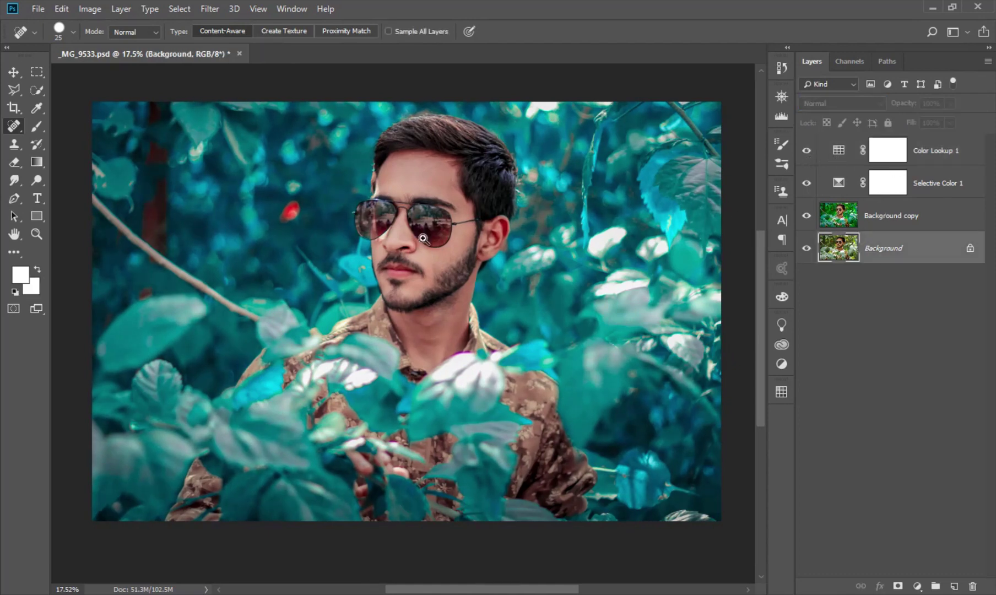
scroll(441, 253, up, 3)
mouse_move(892, 220)
mouse_down()
mouse_move(906, 231)
mouse_move(954, 586)
mouse_up()
click(898, 193)
mouse_move(901, 209)
mouse_down()
mouse_move(921, 222)
mouse_move(954, 586)
mouse_up()
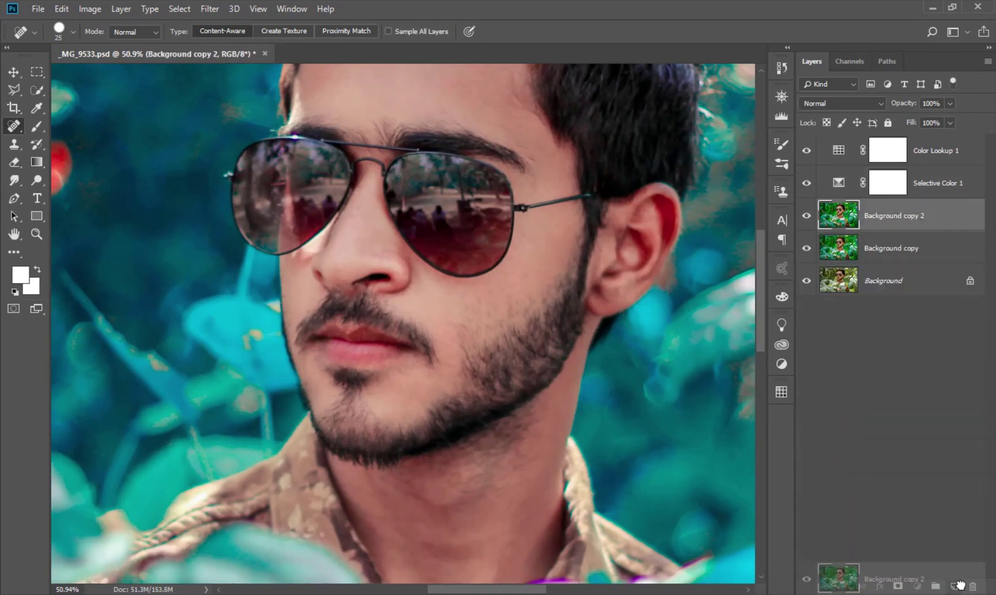
click(808, 217)
Apply a Surface Blur (radius 28, threshold 30) to Background copy 2.
click(881, 248)
click(217, 16)
mouse_move(284, 166)
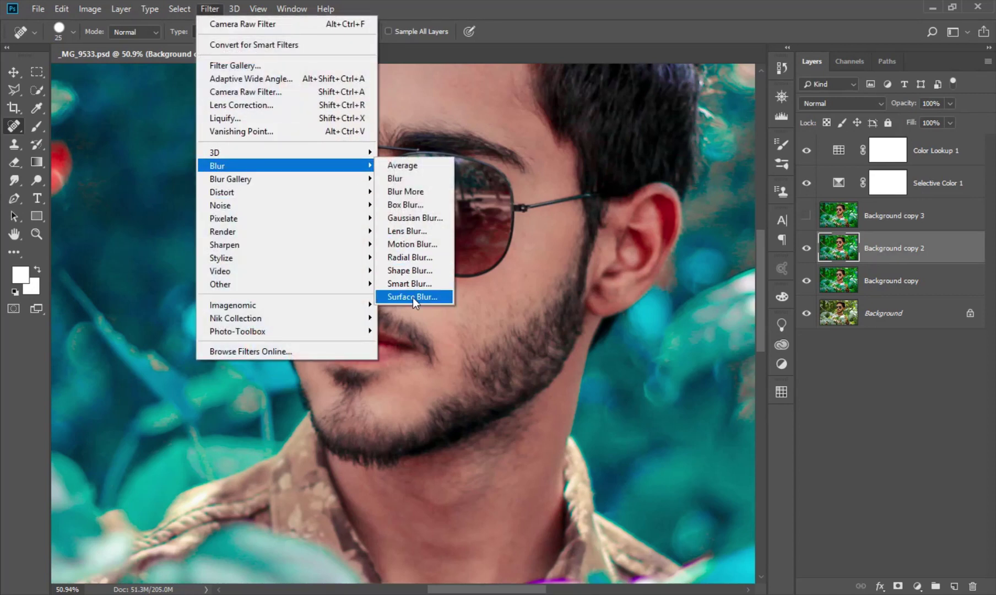
click(413, 297)
drag(460, 99, 773, 106)
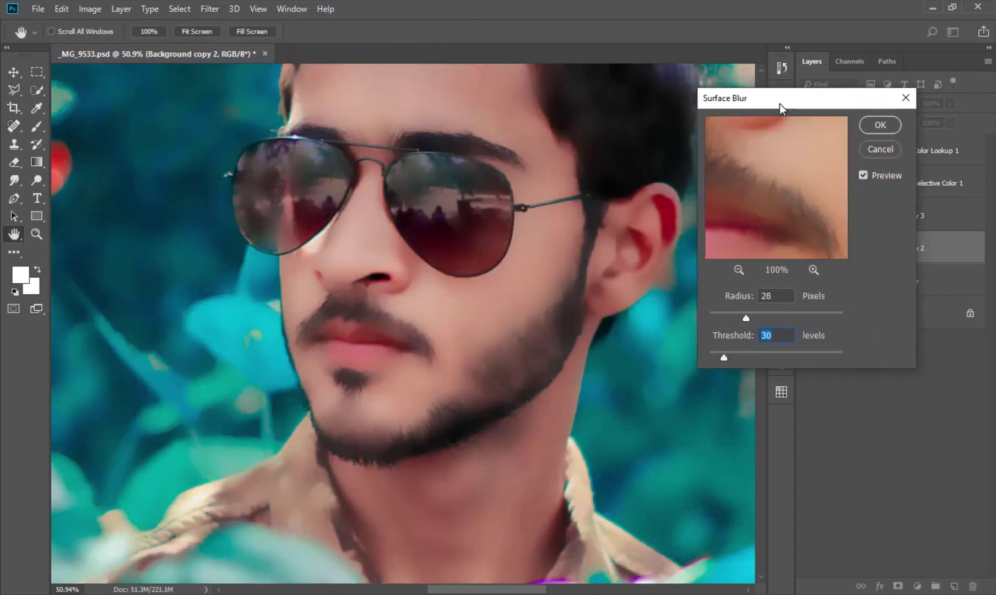
click(863, 175)
click(879, 126)
key(j)
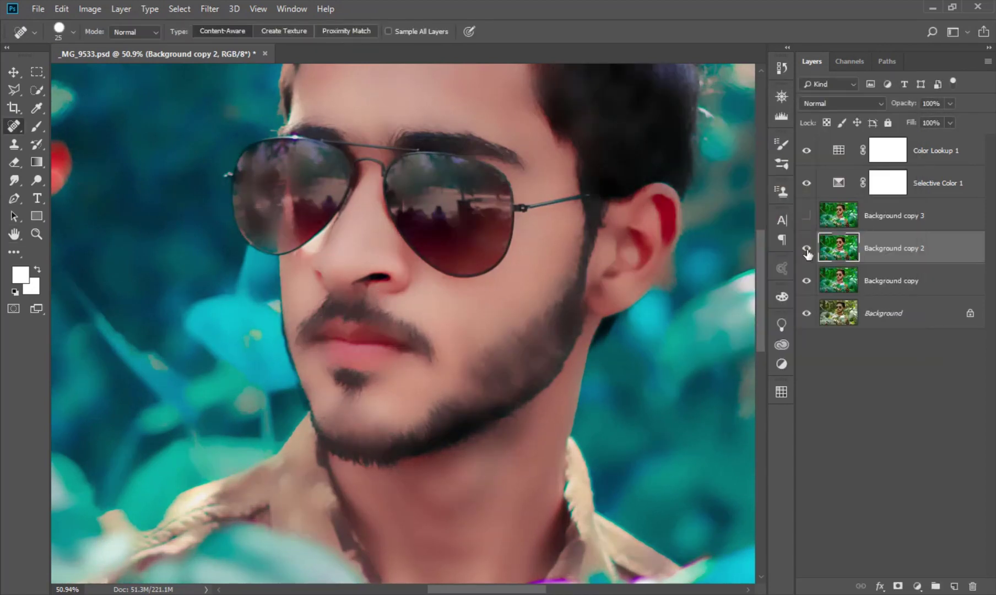
Hide Selective Color 1 and Color Lookup 1 and switch to the Mixer Brush Tool.
click(807, 183)
click(807, 150)
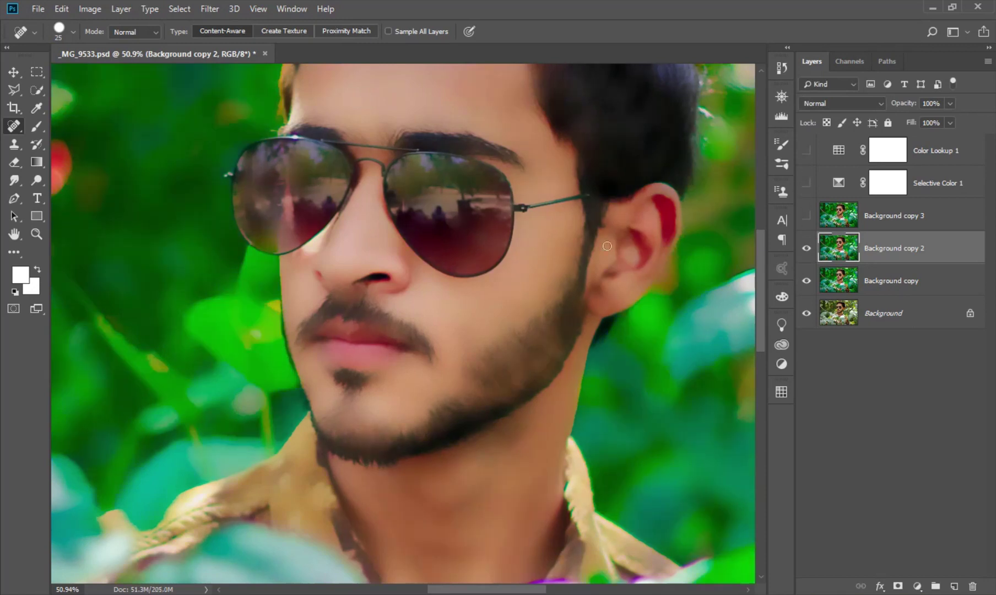
right_click(36, 125)
click(99, 169)
Enlarge the mixer brush and load it with skin-colour samples.
alt+click(491, 296)
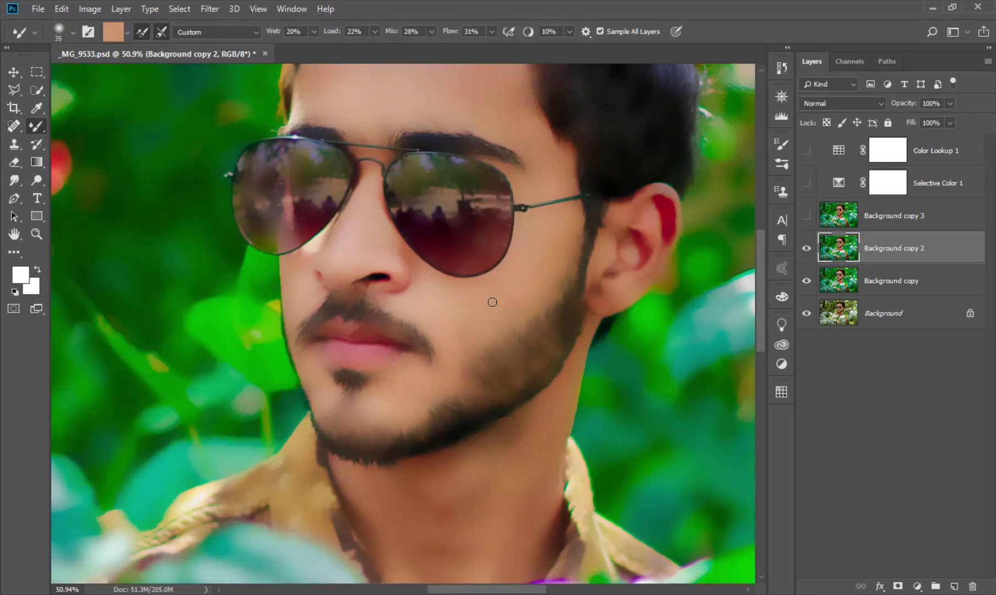
alt+scroll(492, 298, up, 2)
key(bracketright)
key(bracketright)
key(bracketright)
key(bracketright)
key(bracketright)
key(bracketright)
key(bracketright)
key(bracketright)
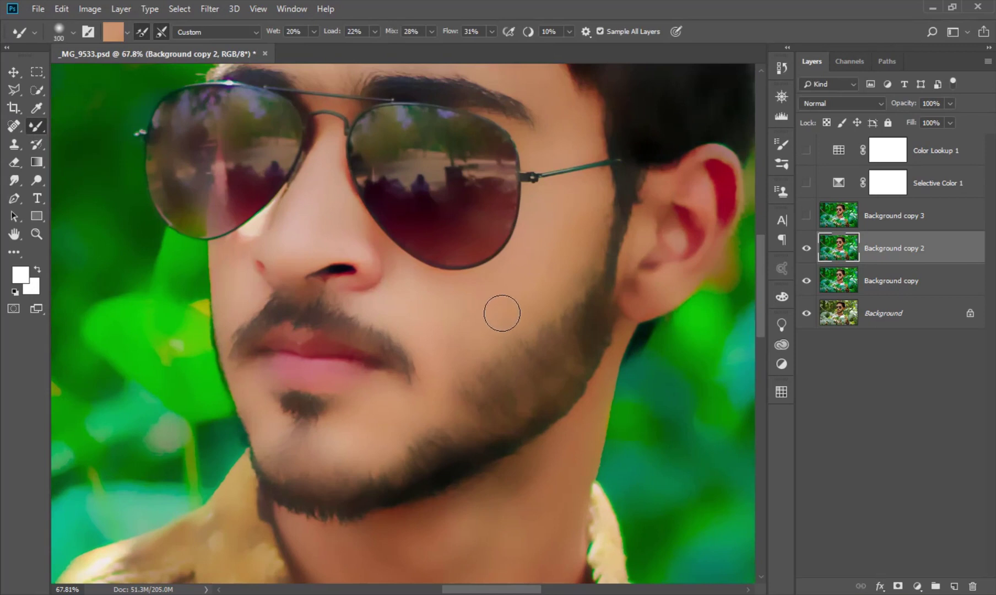
key(bracketright)
key(bracketright)
alt+click(540, 277)
drag(489, 315, 460, 345)
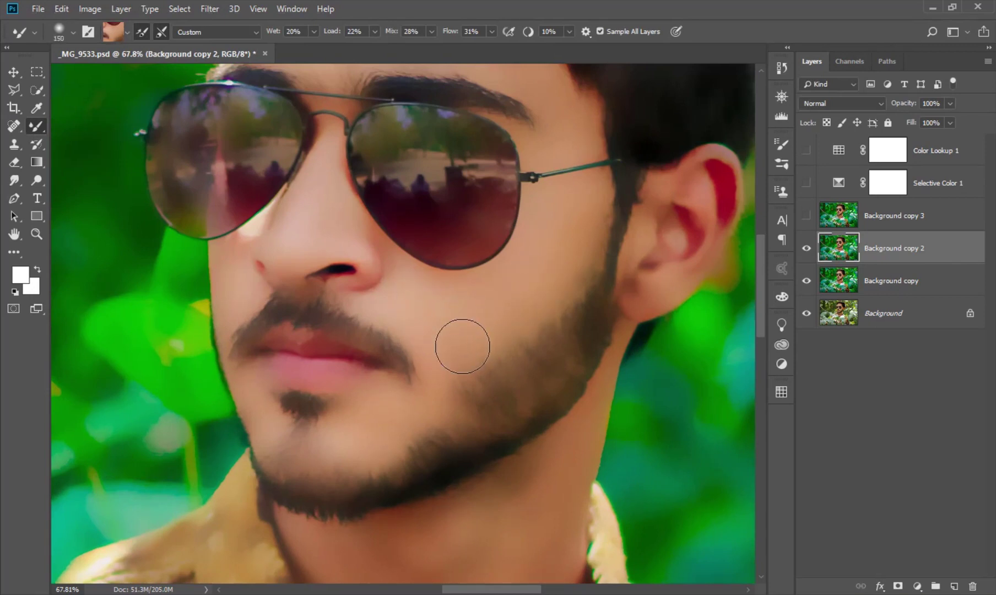
Smooth the forehead skin toward the brow with mixer-brush strokes.
drag(548, 227, 543, 373)
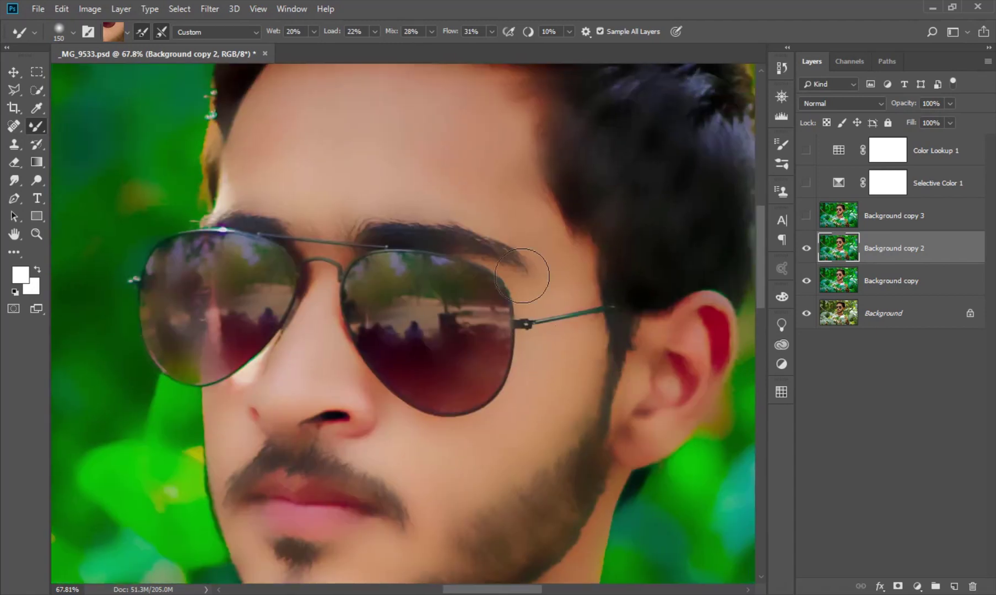
mouse_move(504, 265)
mouse_down()
mouse_move(510, 272)
mouse_move(494, 234)
mouse_move(539, 201)
mouse_up()
mouse_move(551, 238)
mouse_down()
mouse_move(516, 276)
mouse_move(485, 251)
mouse_move(527, 211)
mouse_up()
mouse_move(482, 278)
mouse_down()
mouse_move(388, 302)
mouse_move(423, 238)
mouse_move(402, 225)
mouse_move(335, 251)
mouse_move(372, 199)
mouse_up()
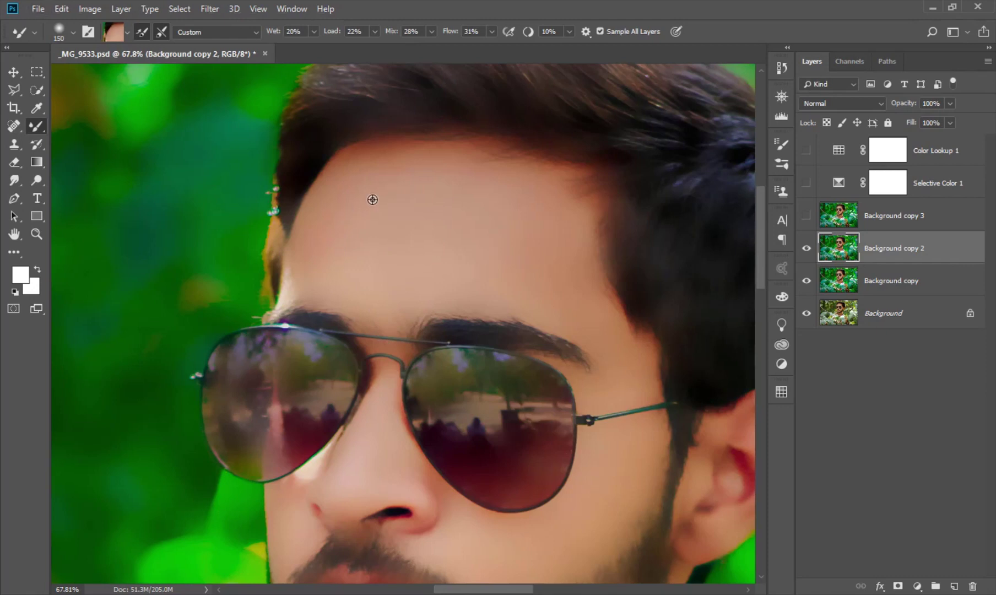
scroll(395, 260, down, 3)
scroll(397, 309, up, 1)
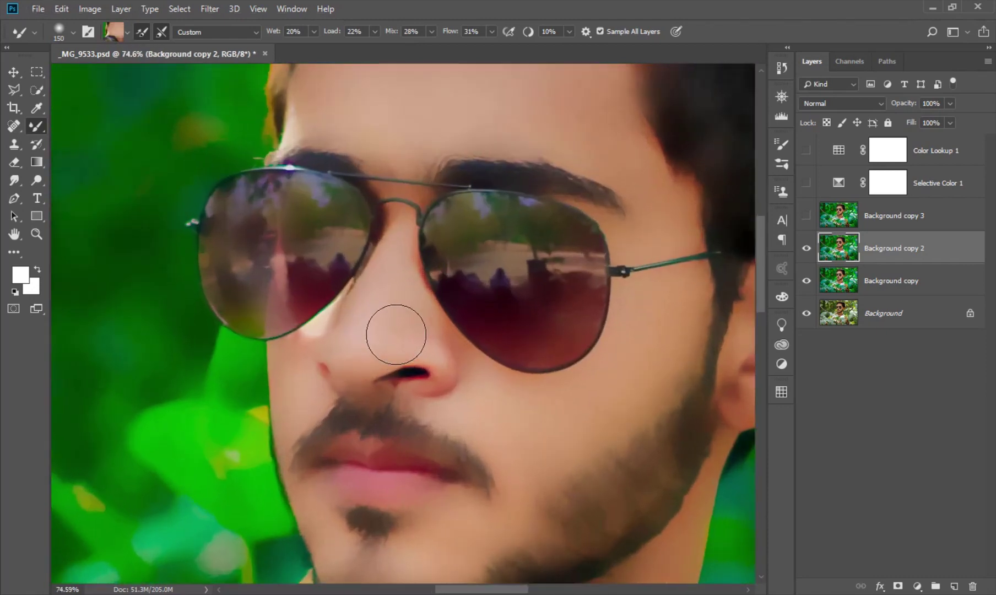
scroll(398, 353, down, 2)
scroll(401, 372, down, 1)
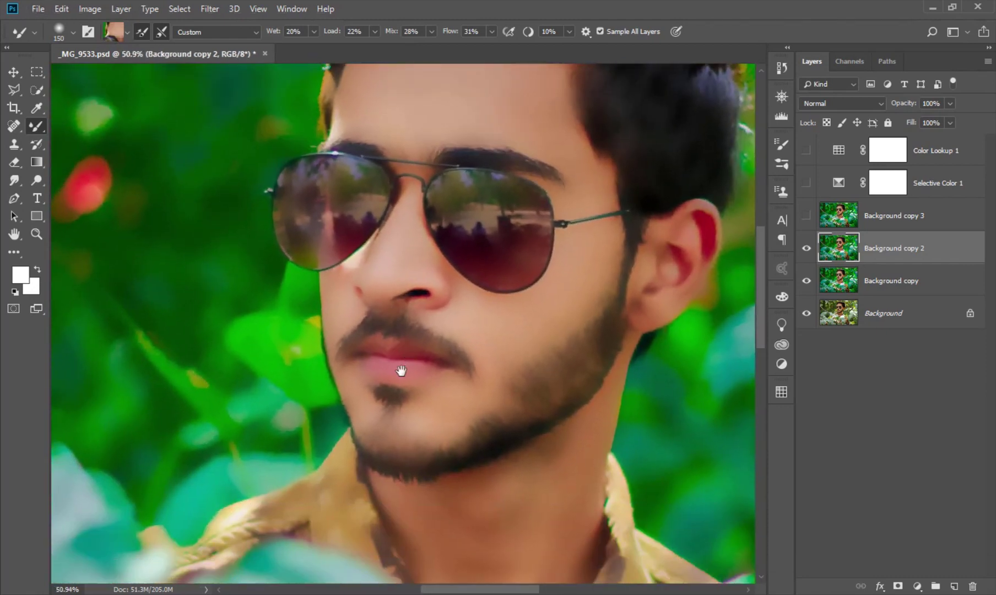
Resample skin and smooth the cheeks, using a smaller brush below the glasses.
alt+click(431, 404)
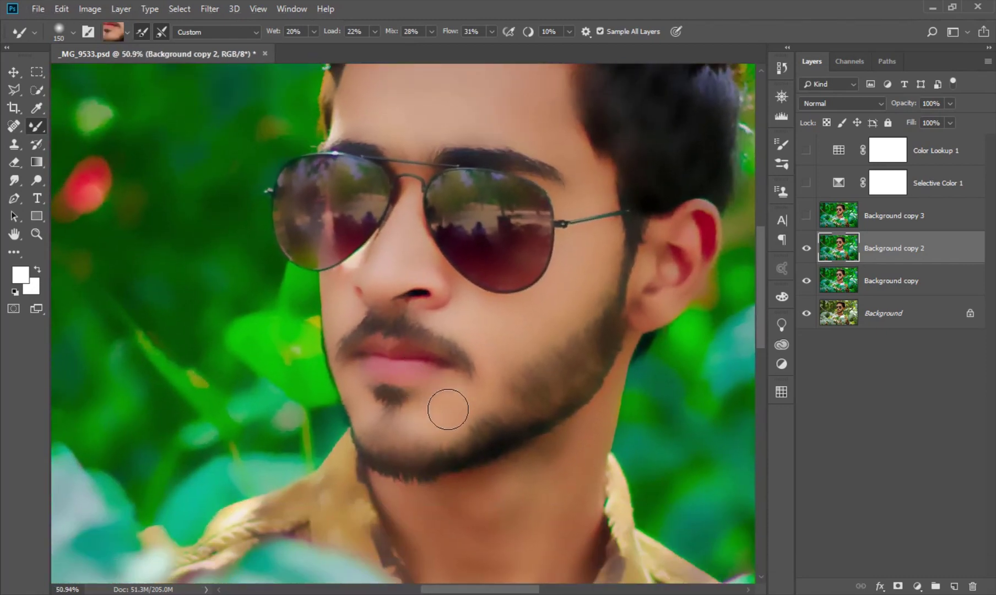
alt+click(511, 332)
click(511, 345)
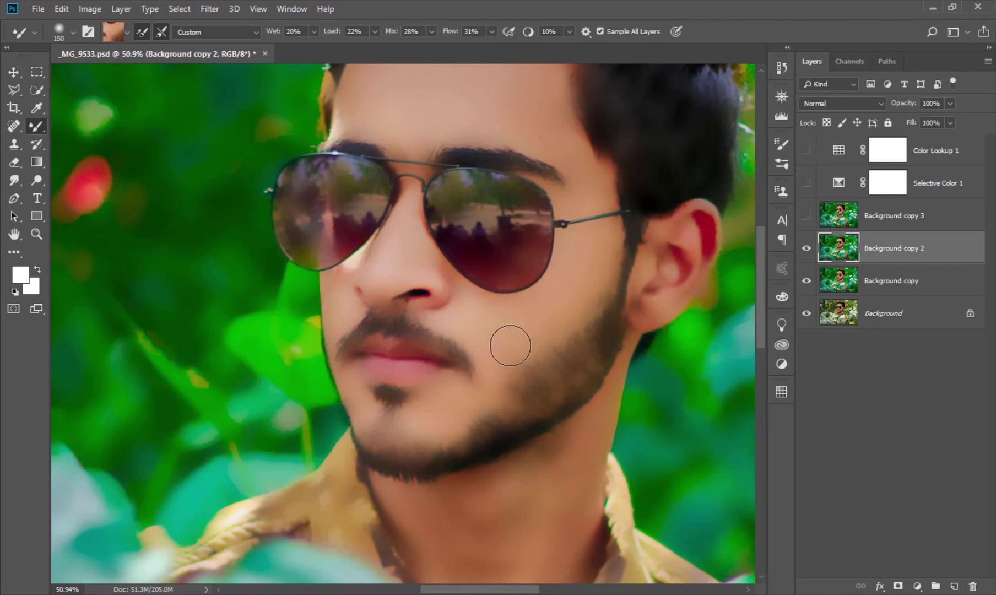
alt+click(573, 294)
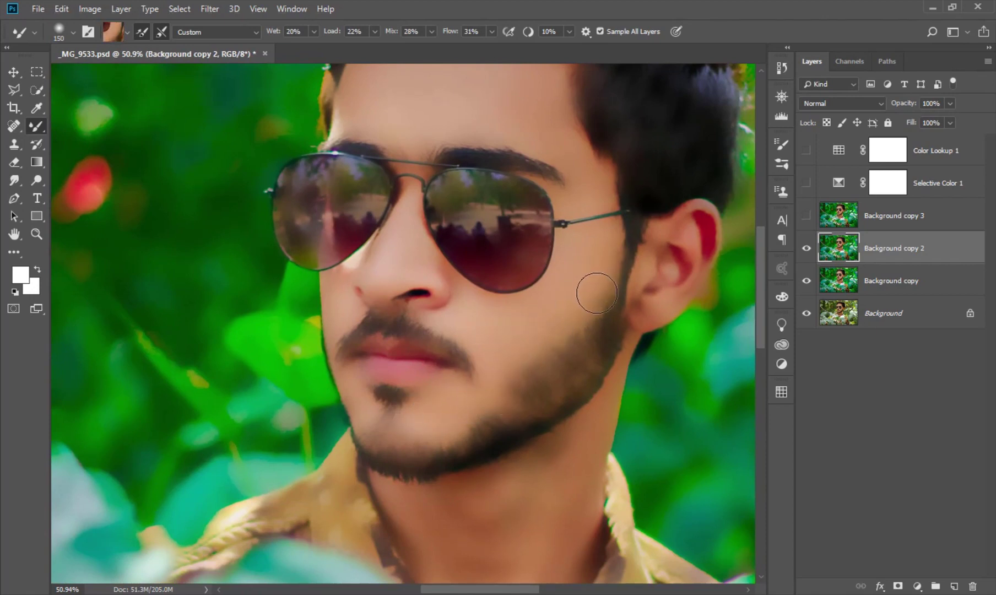
scroll(597, 293, up, 1)
scroll(590, 290, up, 1)
key(bracketleft)
key(bracketleft)
key(bracketleft)
scroll(600, 271, up, 1)
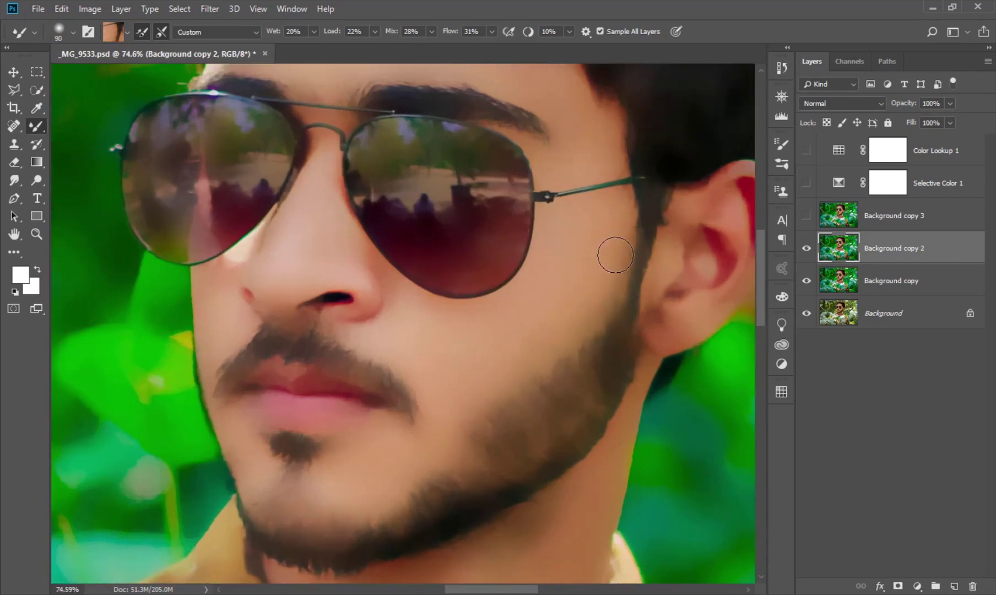
click(562, 345)
alt+click(620, 237)
scroll(619, 237, down, 1)
scroll(572, 240, up, 1)
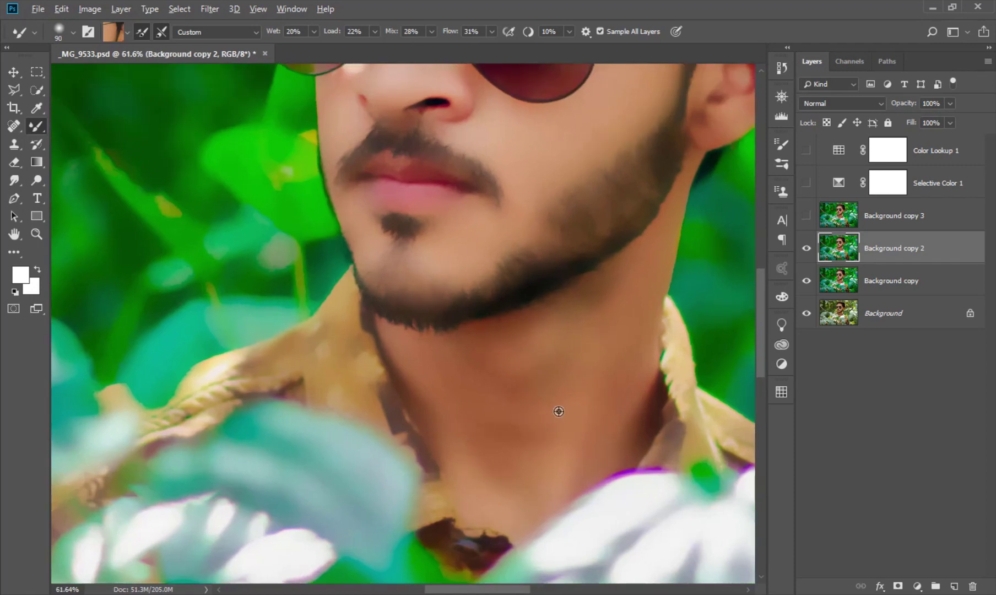
Smooth the neck skin up to the jawline with a larger mixer brush.
alt+click(559, 412)
key(bracketright)
key(bracketright)
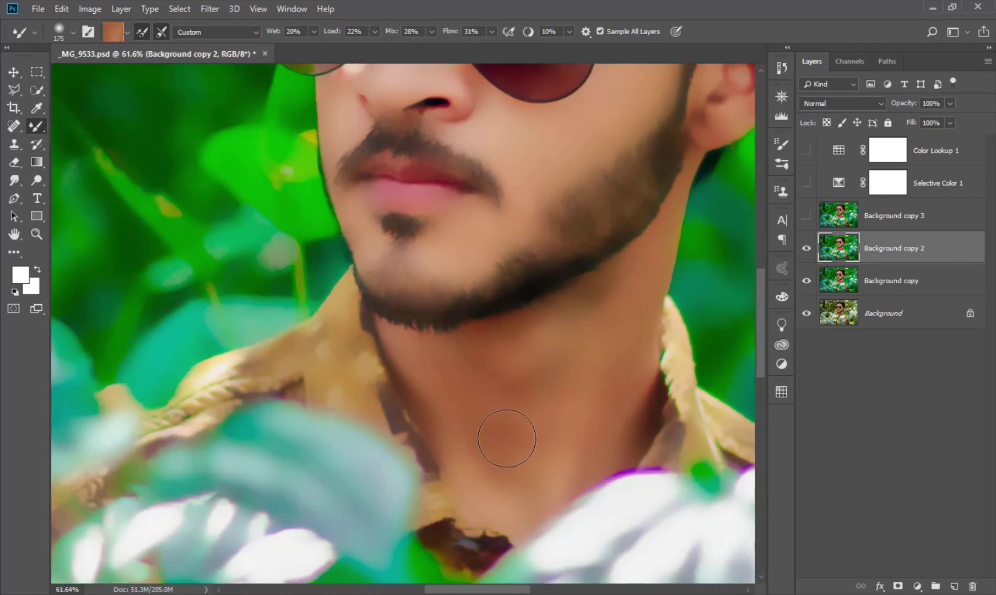
alt+click(501, 427)
alt+click(559, 469)
drag(559, 469, 540, 428)
alt+click(556, 382)
alt+click(600, 318)
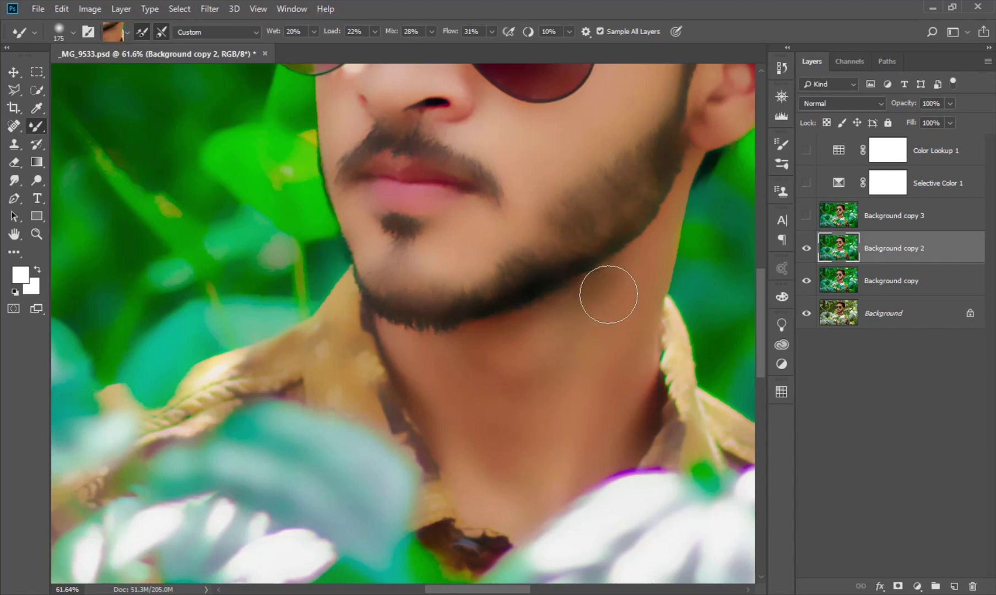
alt+click(623, 302)
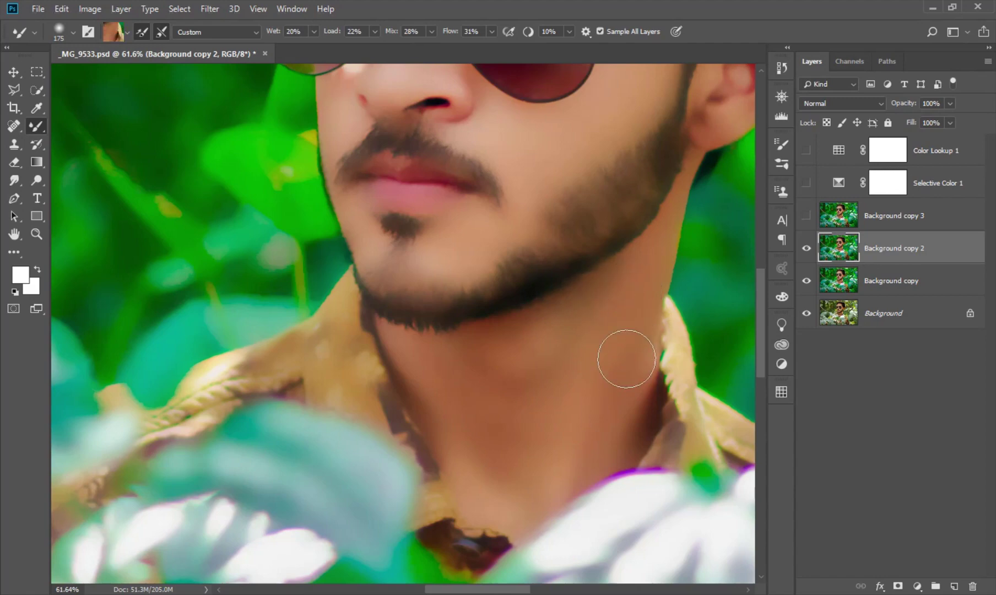
alt+click(524, 449)
alt+click(462, 436)
scroll(463, 436, down, 5)
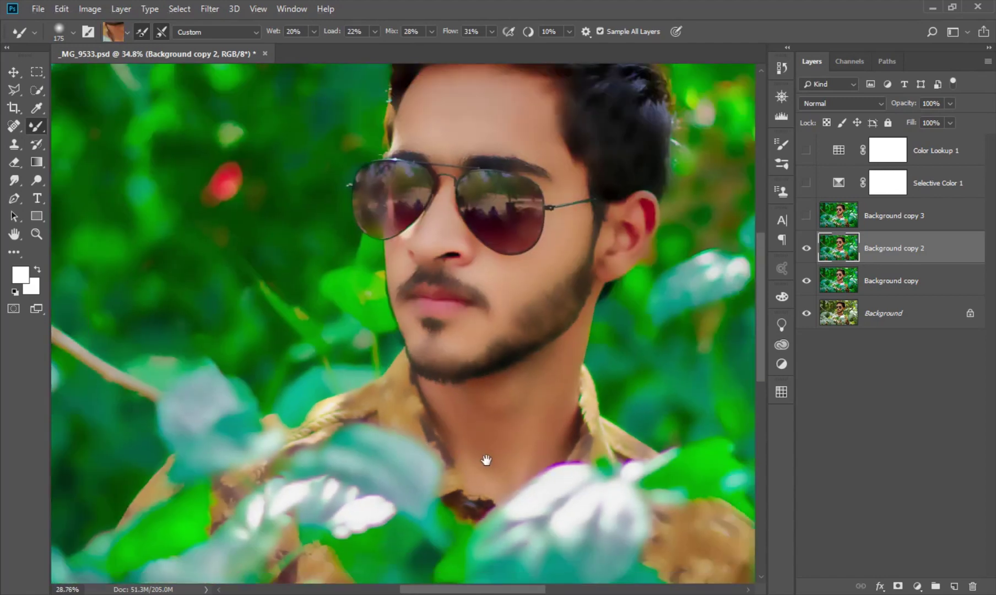
drag(445, 224, 446, 384)
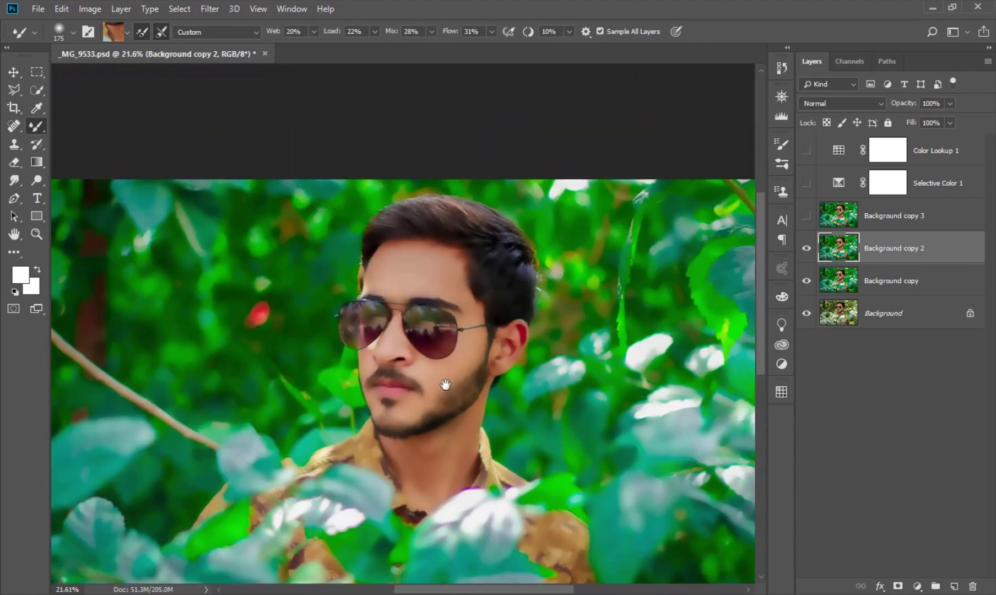
Show Background copy 3 and apply a 1-pixel High Pass filter to it.
click(807, 218)
click(208, 9)
mouse_move(233, 284)
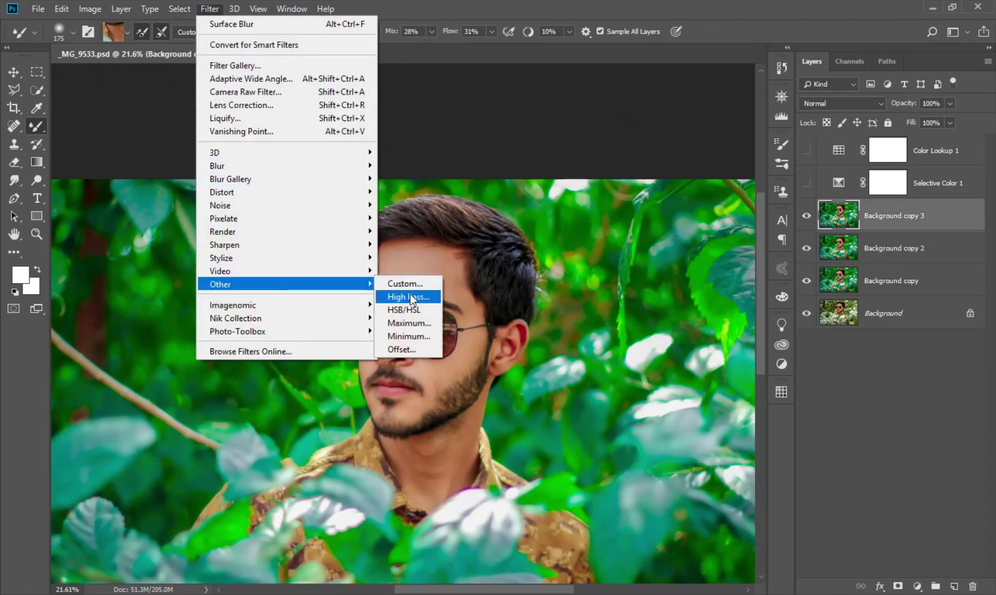
click(408, 297)
drag(480, 196, 514, 235)
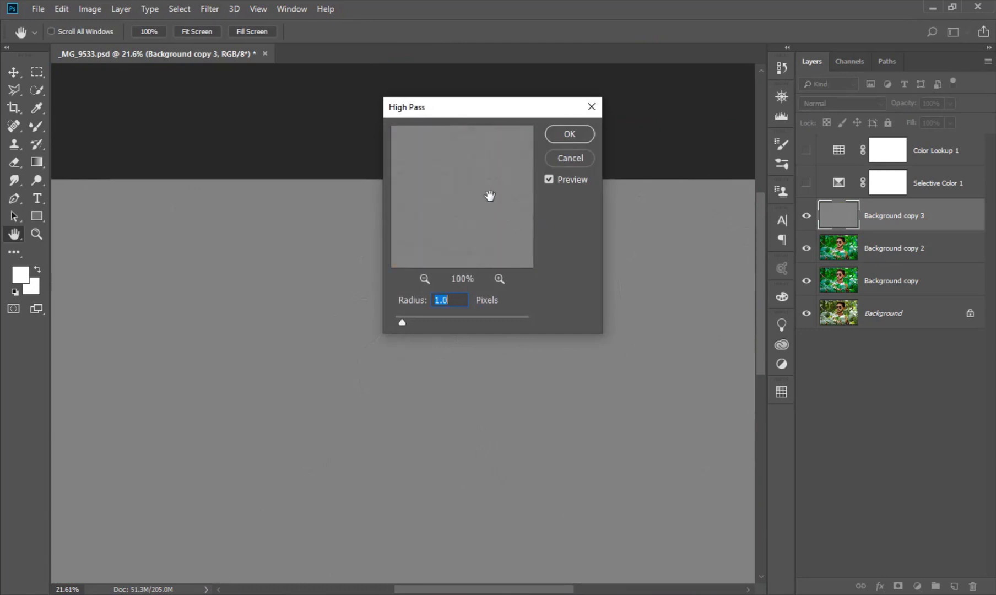
click(495, 179)
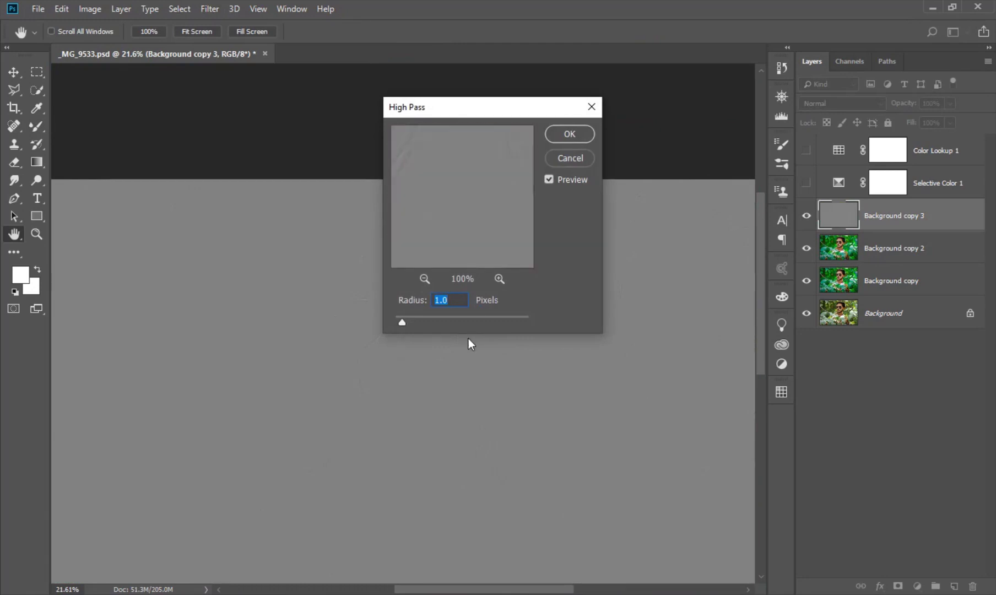
click(567, 135)
key(shift+b)
Set copy 3 to Linear Light, group it with copy 2, and add a black mask.
click(820, 104)
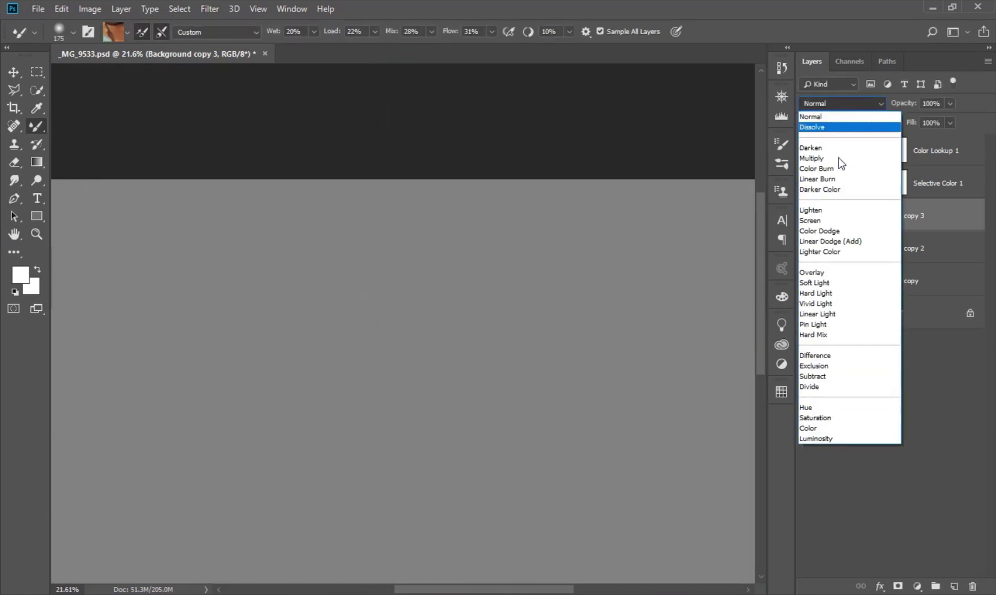
click(833, 318)
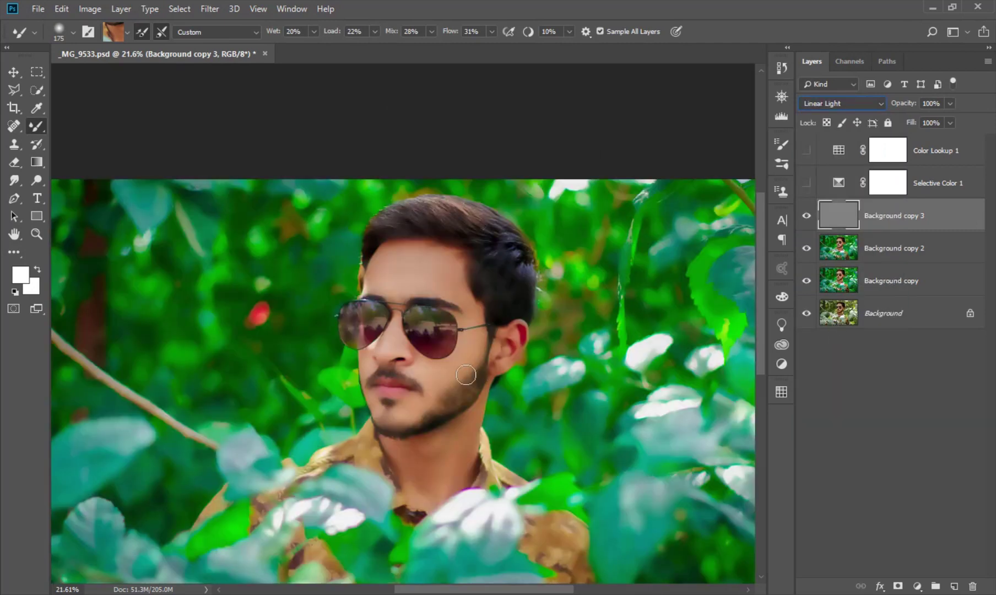
scroll(466, 386, up, 3)
scroll(490, 413, up, 3)
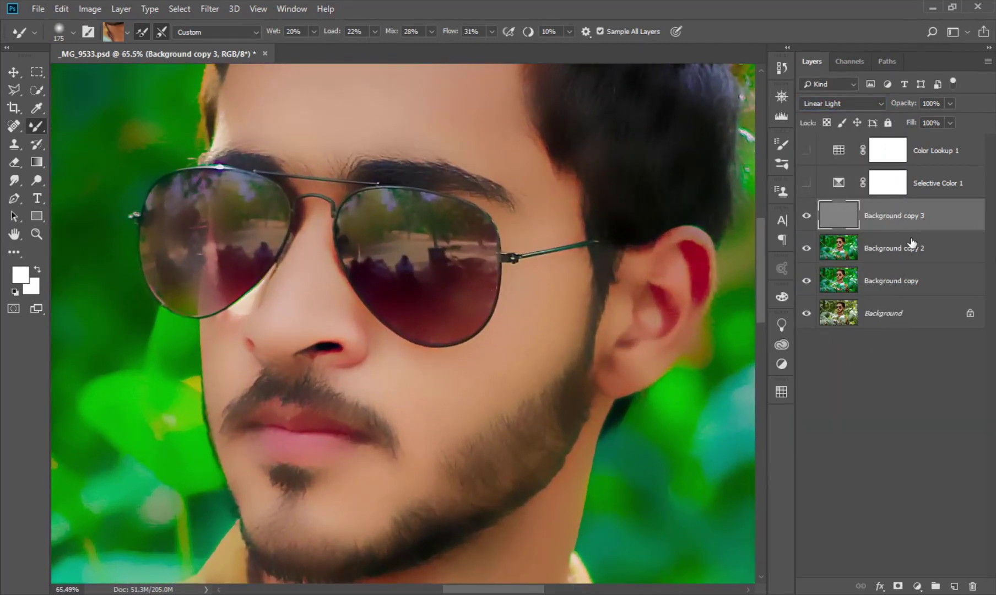
shift+click(923, 258)
click(936, 586)
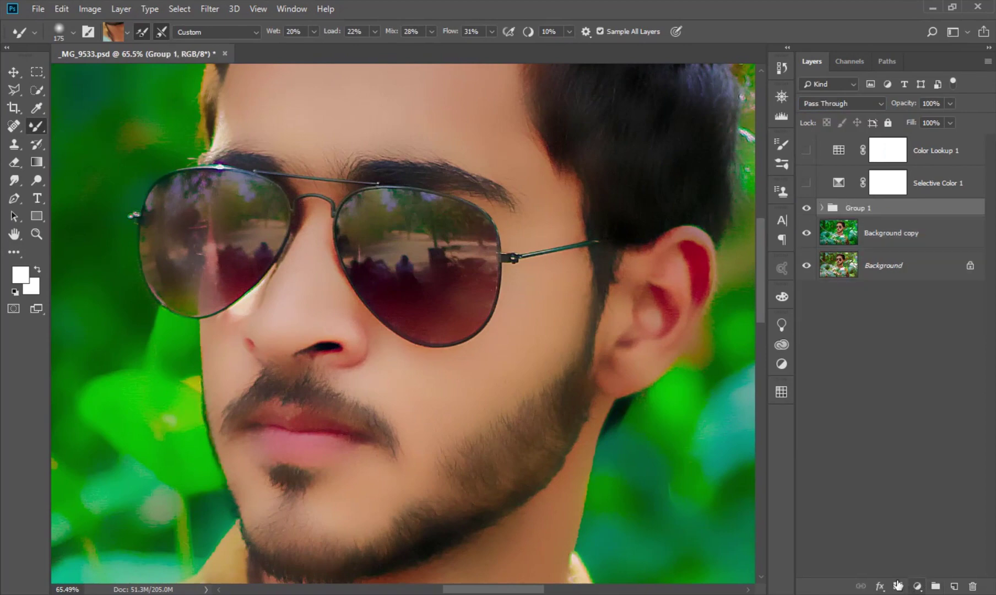
alt+click(898, 586)
With the Brush tool at size 200, paint the mask to reveal smoothing on the forehead.
right_click(36, 126)
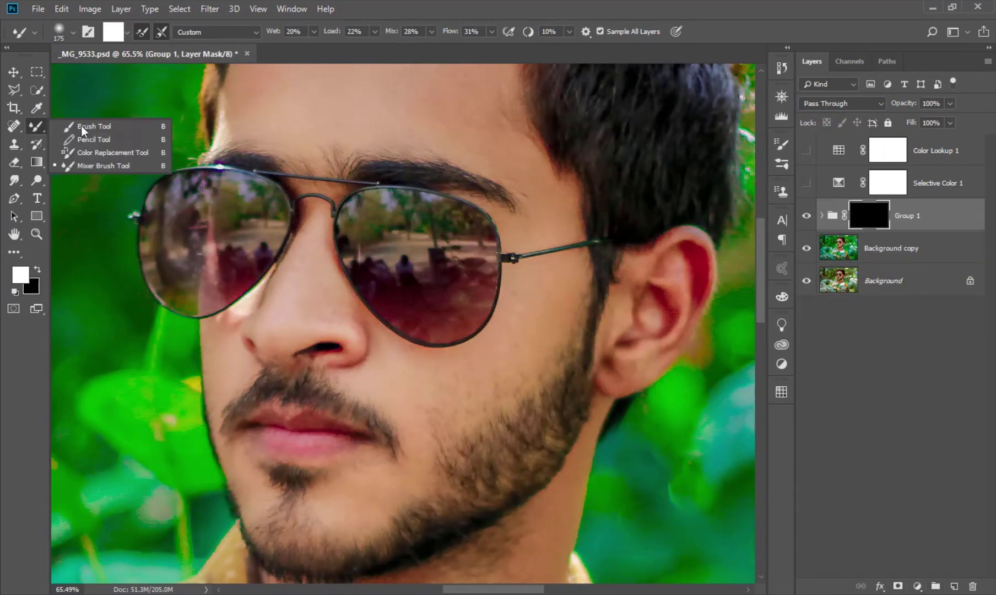
click(88, 124)
drag(346, 134, 403, 249)
key(bracketright)
key(bracketright)
key(bracketright)
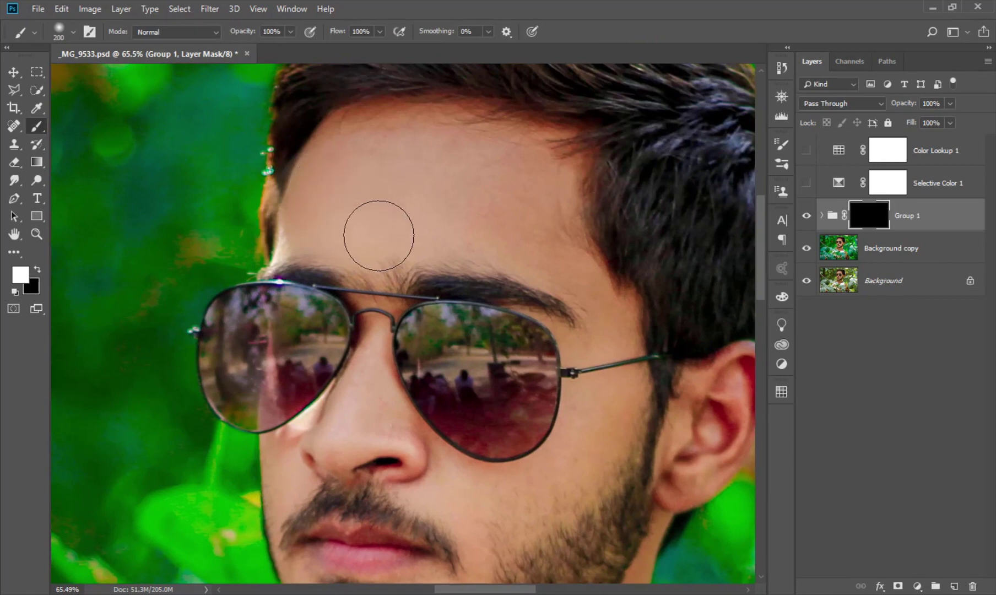
drag(368, 148, 333, 156)
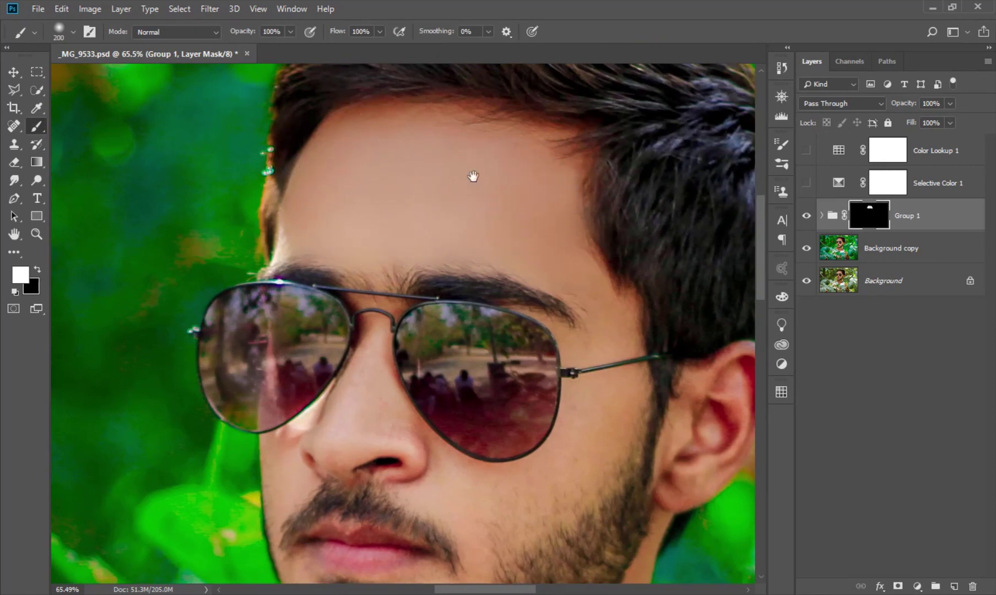
drag(473, 176, 364, 58)
key(bracketleft)
key(bracketleft)
Reveal the smoothing on the cheek skin, resizing the brush between 100 and 175.
drag(501, 316, 523, 216)
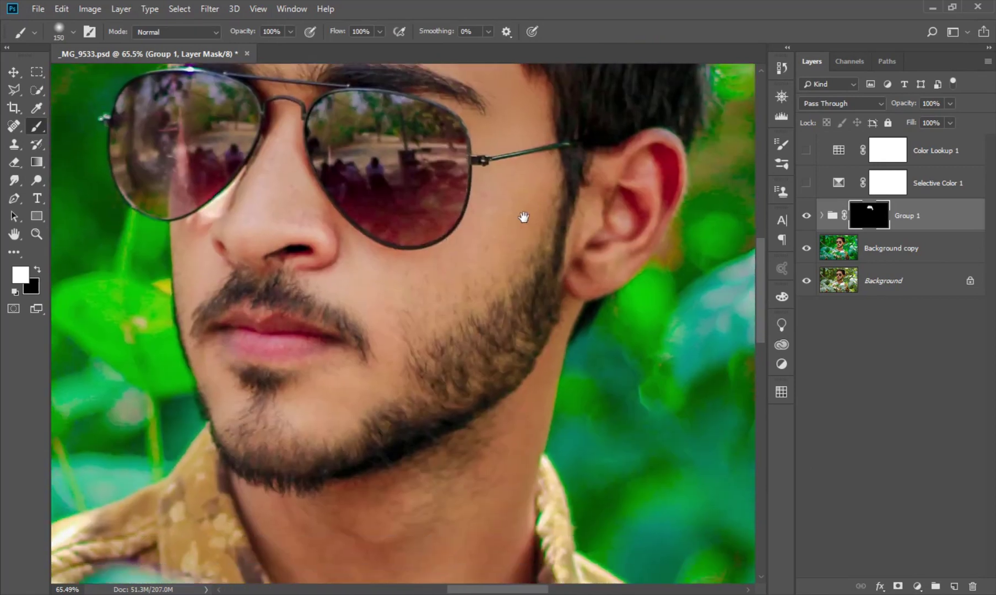
key(bracketright)
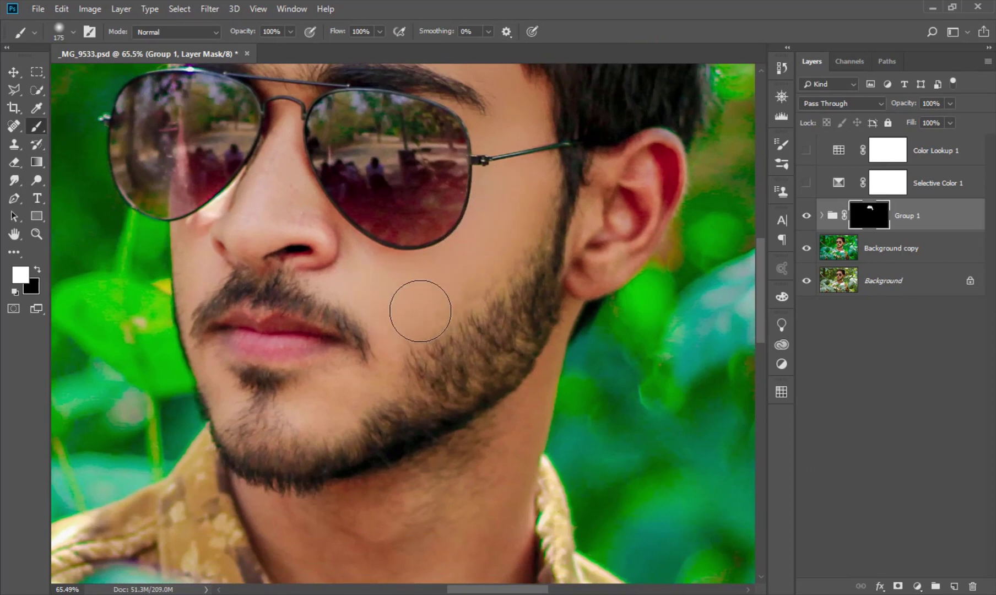
key(bracketleft)
key(bracketleft)
mouse_move(509, 243)
mouse_down()
mouse_move(555, 174)
mouse_move(545, 215)
mouse_move(497, 270)
mouse_up()
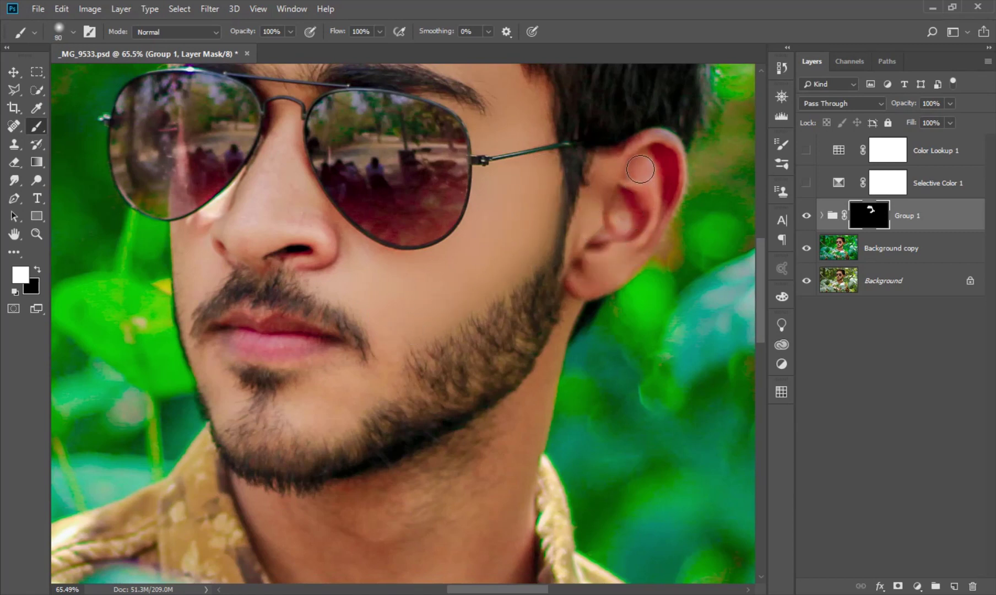
scroll(478, 228, down, 1)
scroll(498, 221, down, 1)
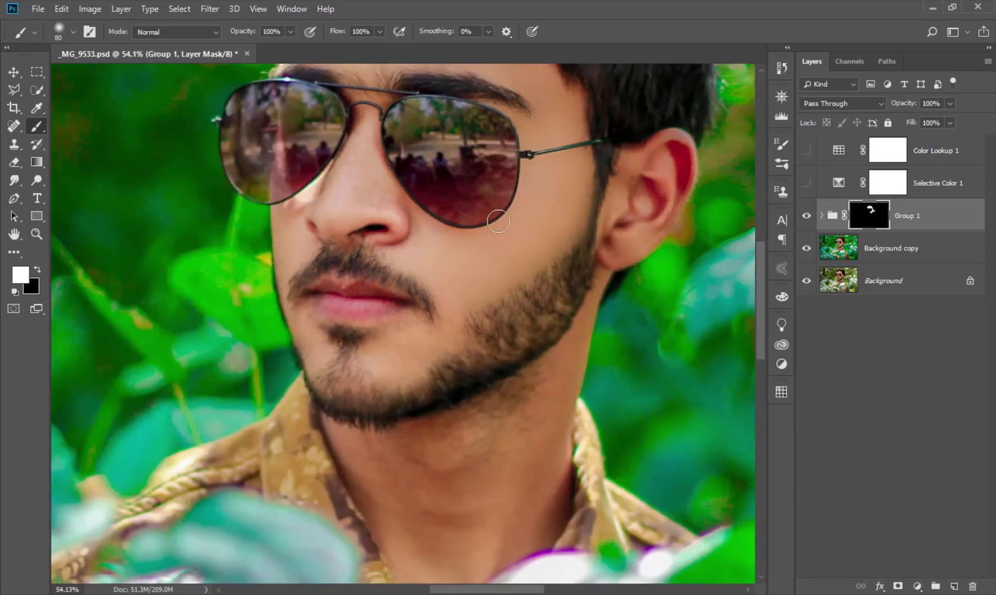
drag(459, 313, 471, 307)
scroll(449, 285, up, 2)
key(bracketright)
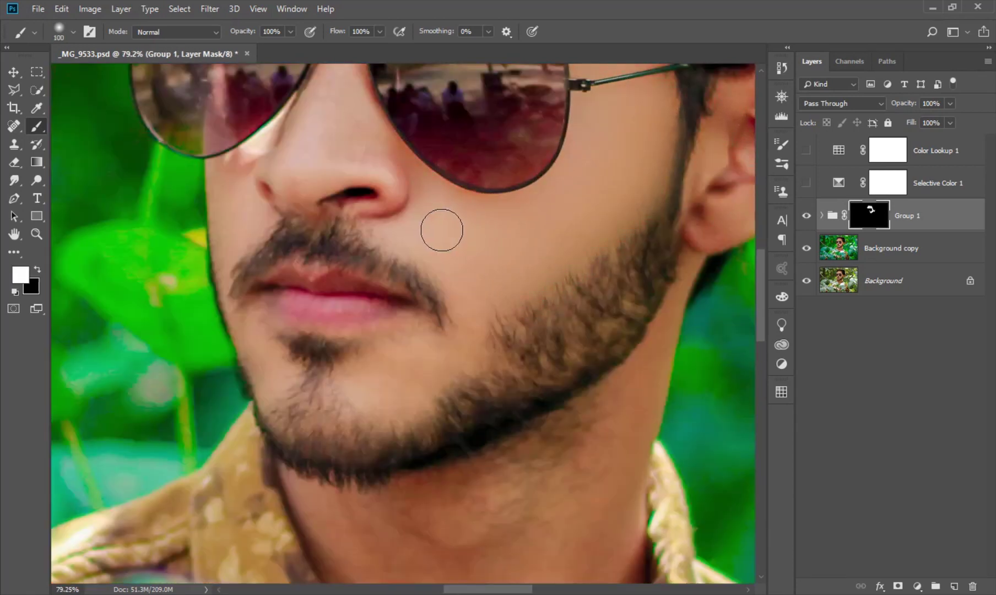
key(bracketright)
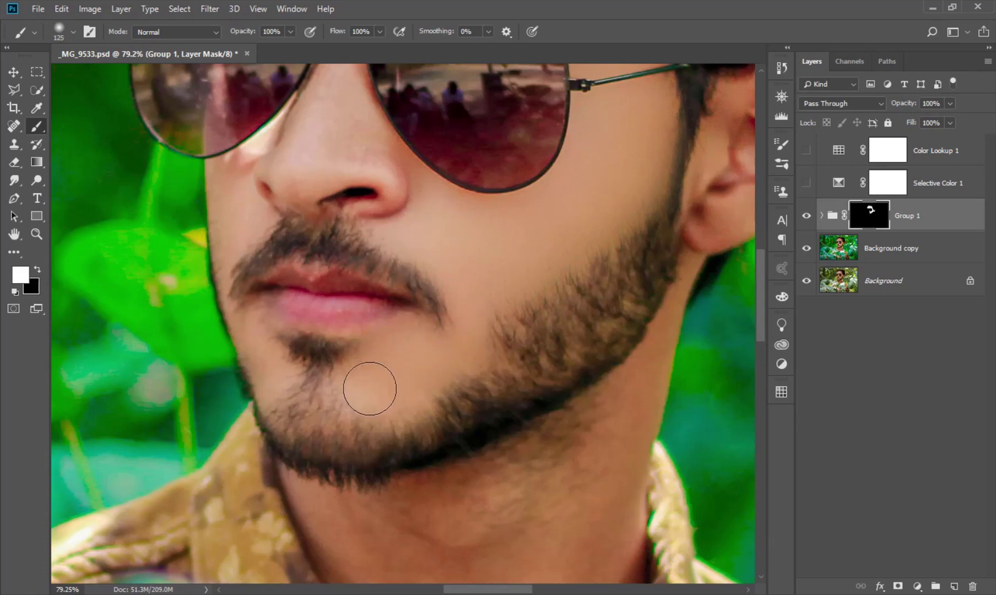
key(bracketleft)
Reveal the smoothing along the side of the nose with a 90-size brush.
key(bracketleft)
drag(251, 295, 366, 378)
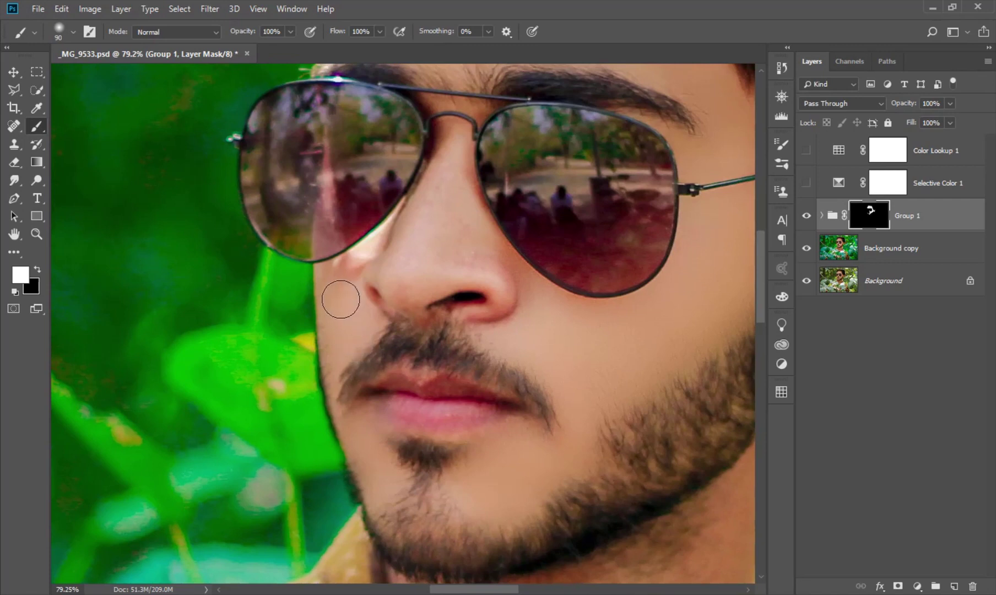
key(bracketleft)
drag(418, 264, 497, 283)
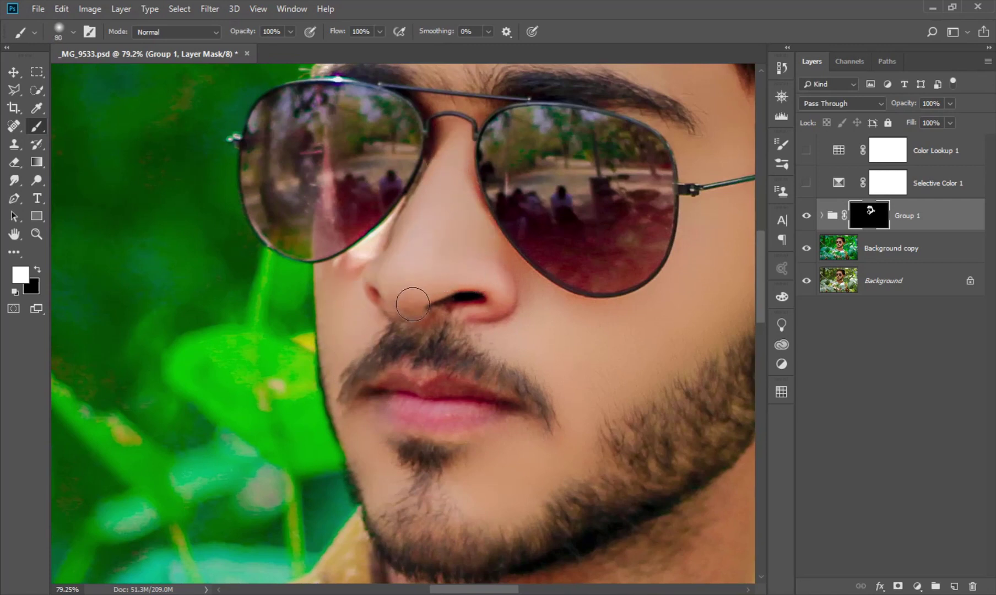
key(bracketleft)
alt+scroll(418, 292, down, 2)
scroll(451, 285, up, 3)
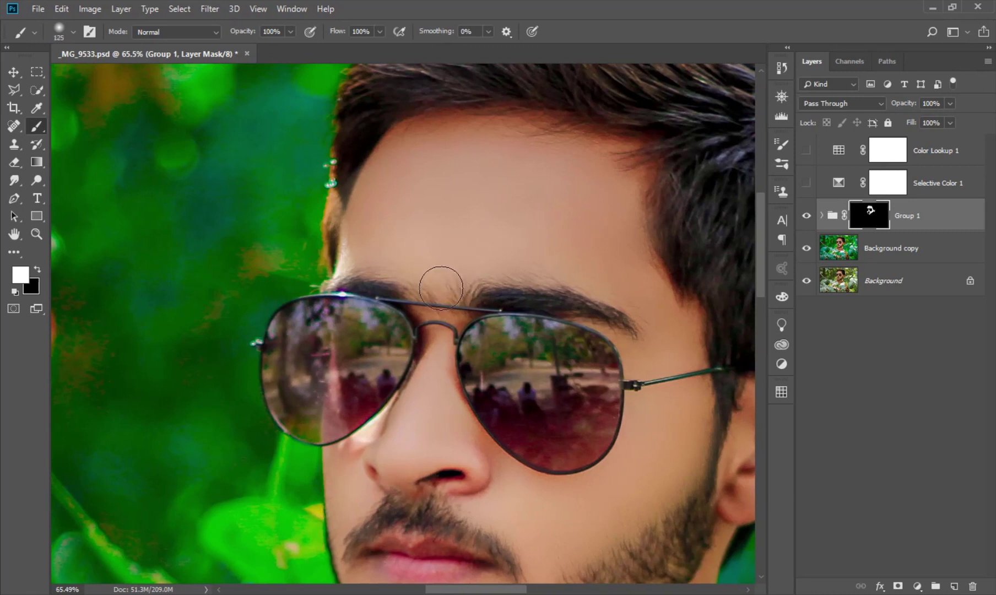
Reveal the smoothing on the neck under the jaw with a 200-size brush.
key(bracketright)
key(bracketright)
key(bracketright)
scroll(441, 286, down, 3)
scroll(505, 294, down, 5)
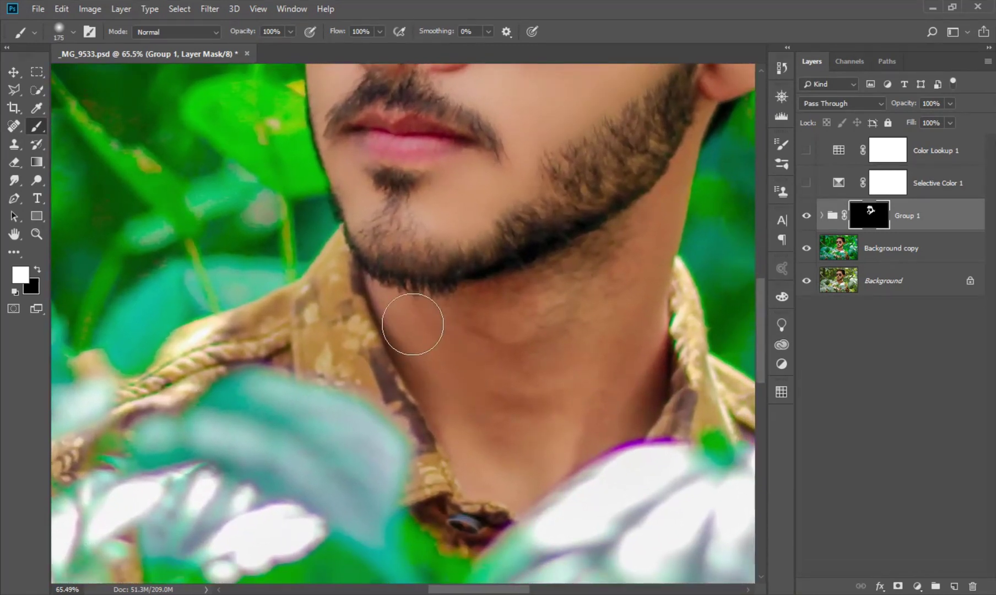
key(bracketright)
key(bracketright)
drag(474, 325, 598, 269)
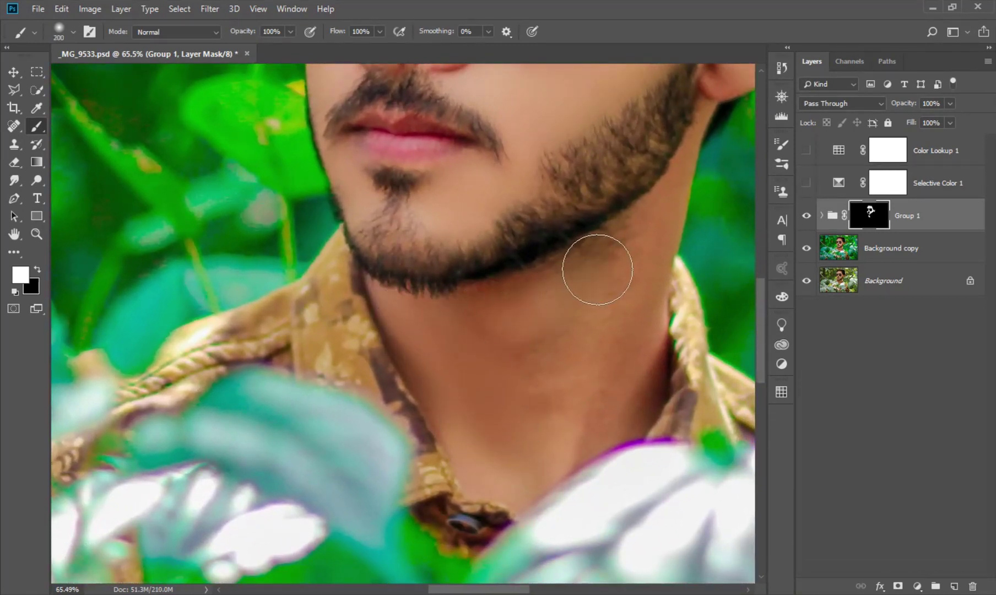
key(bracketleft)
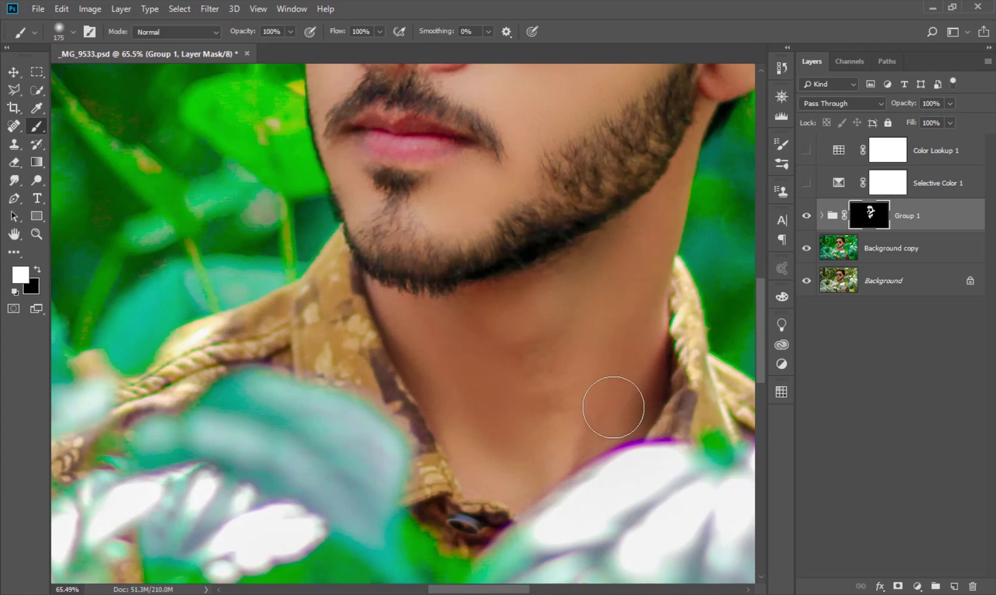
scroll(516, 414, down, 3)
scroll(516, 414, down, 5)
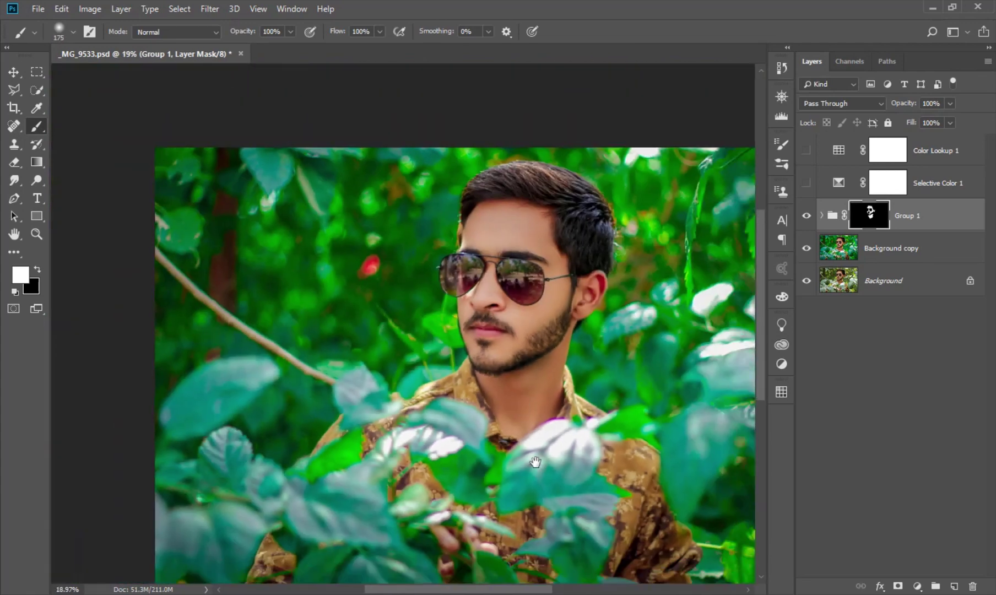
scroll(499, 360, down, 2)
scroll(485, 347, up, 1)
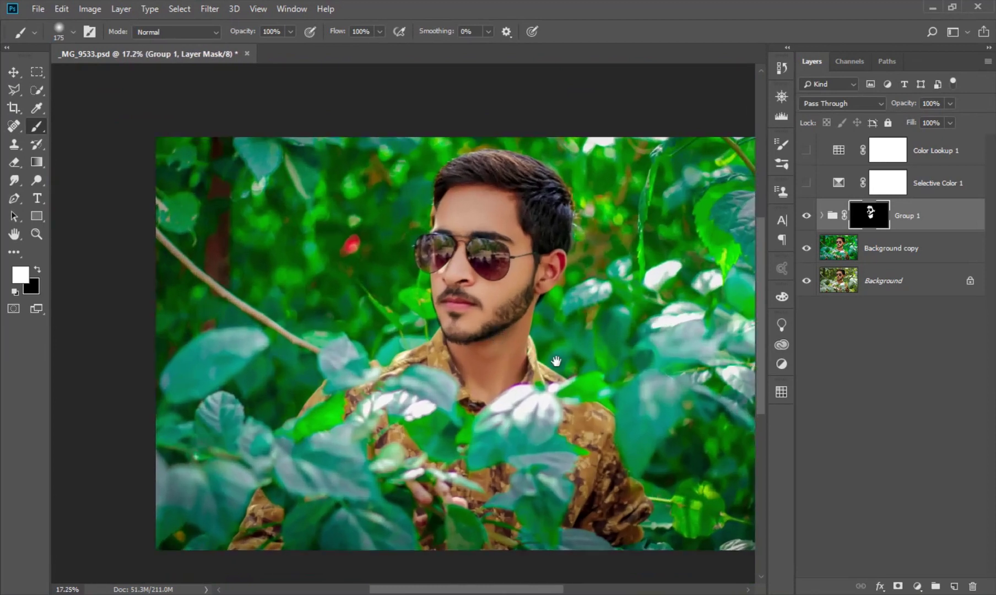
drag(545, 343, 478, 343)
click(807, 186)
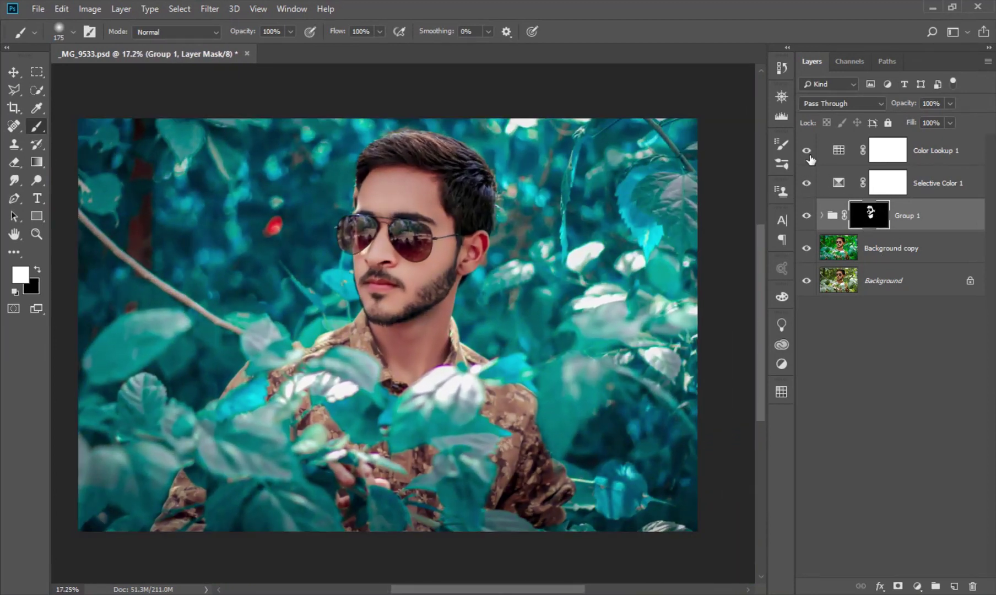
drag(807, 215, 807, 248)
drag(806, 183, 807, 150)
key(ctrl+s)
drag(806, 151, 806, 183)
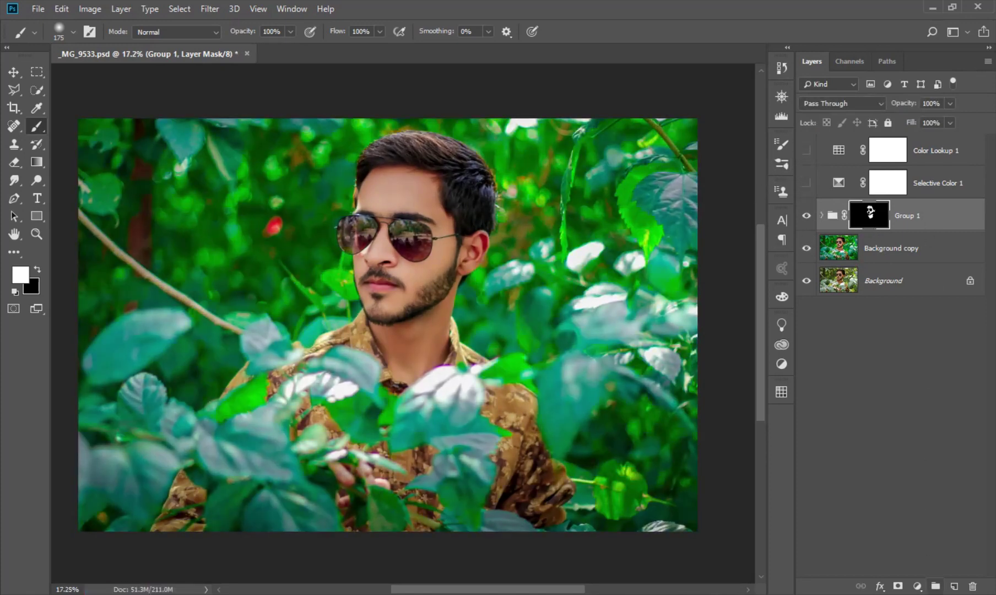
Create Layer 1 and fill it with the merged image via Image > Apply Image.
click(954, 587)
click(90, 9)
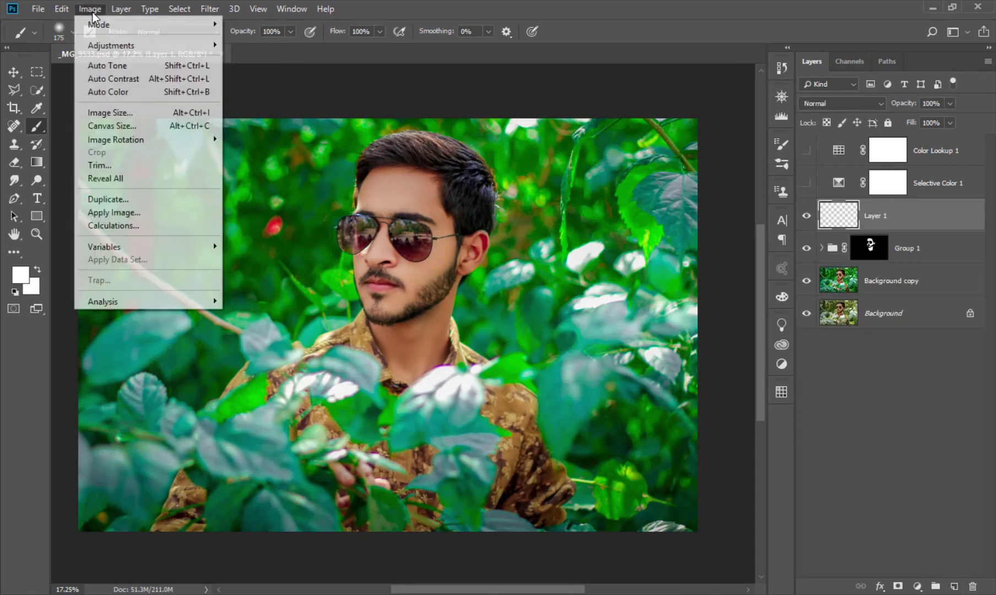
click(105, 214)
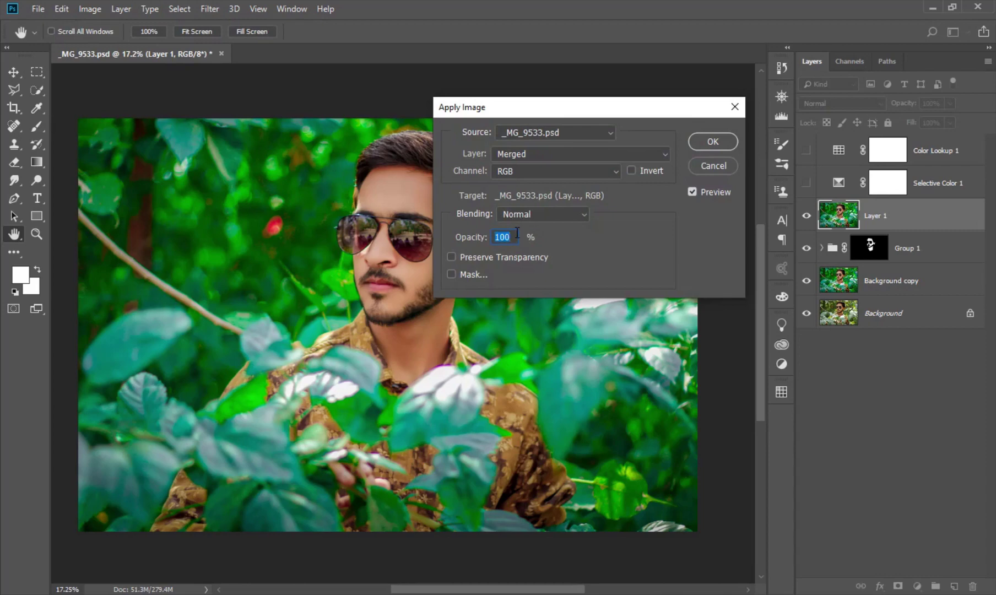
click(730, 141)
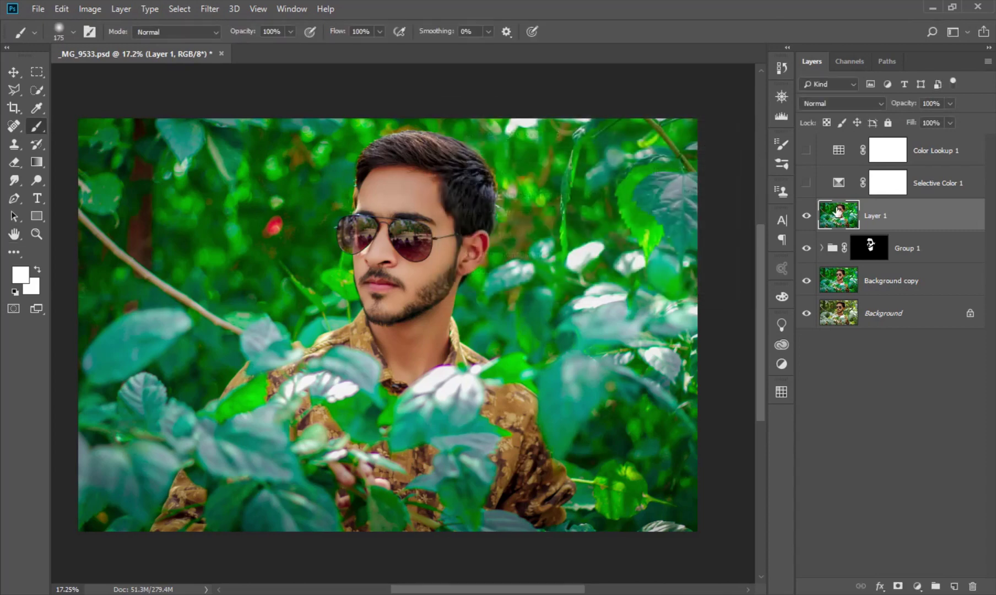
Compare Layer 1 on and off and turn the Selective Color adjustment back on.
click(807, 217)
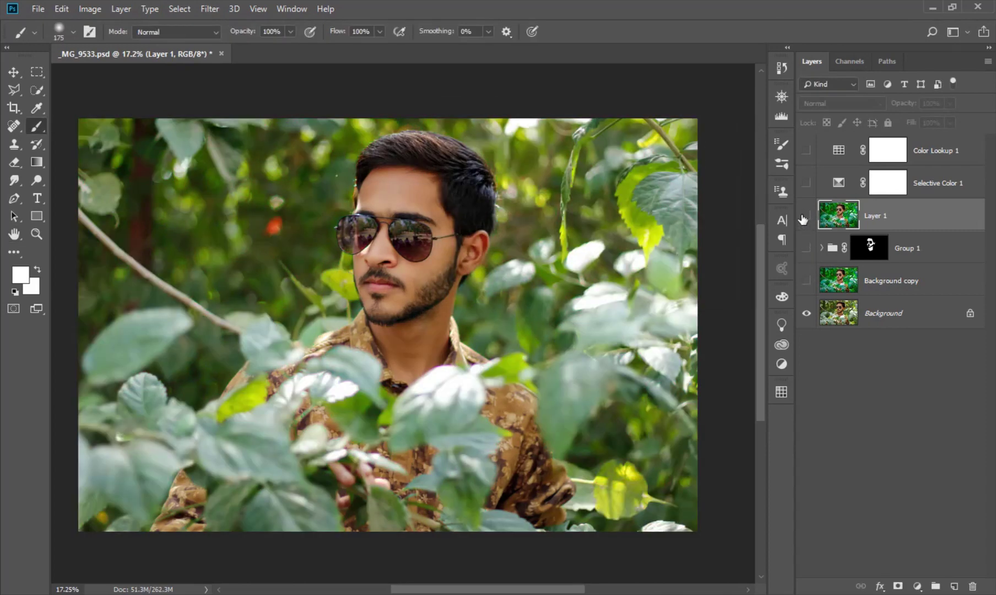
click(806, 216)
click(805, 184)
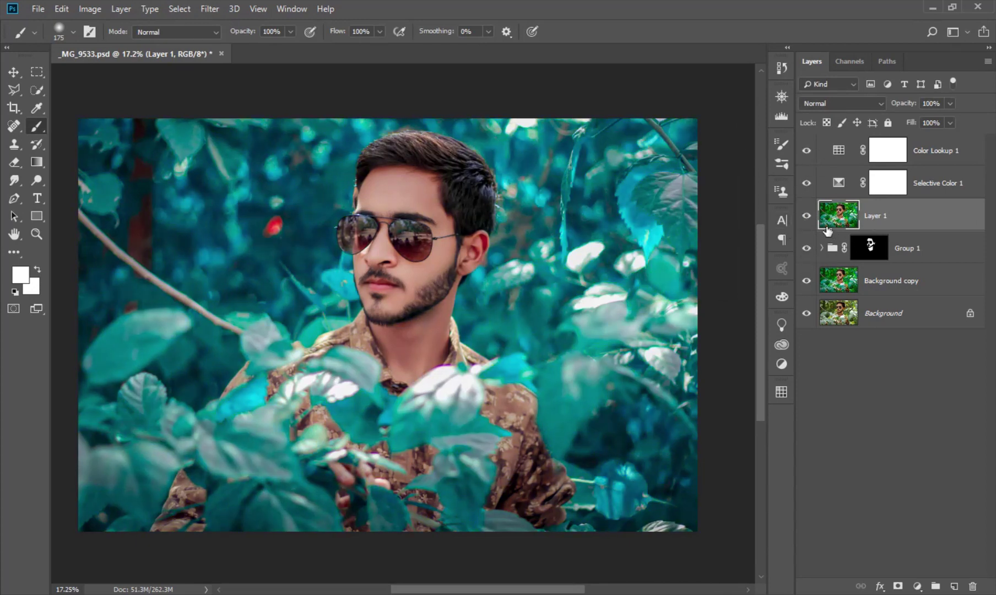
drag(601, 234, 594, 234)
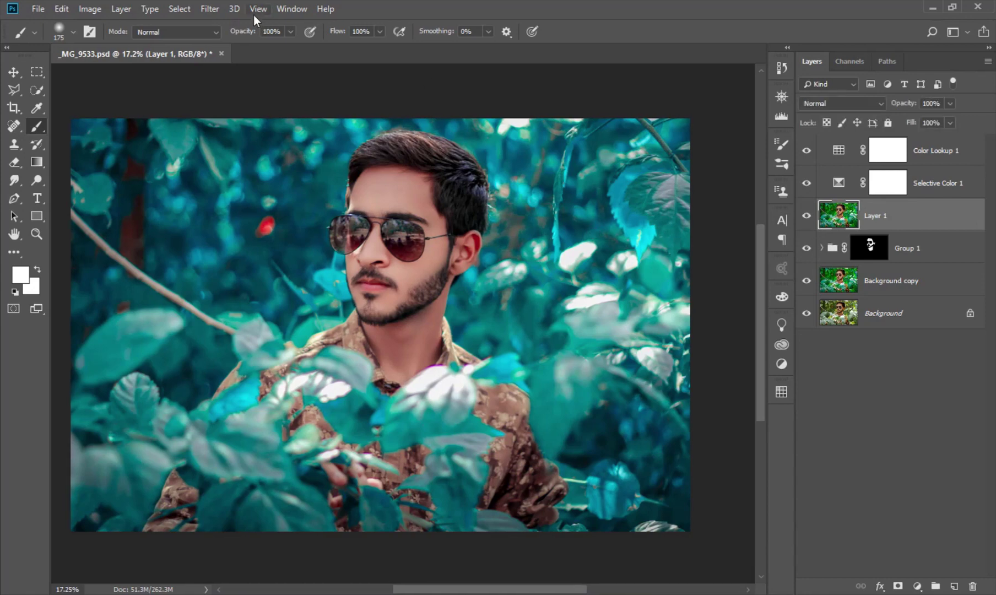
click(209, 9)
In Camera Raw's Detail panel, set colour noise 20, luminance 30, sharpening 50, and inspect the face.
click(259, 92)
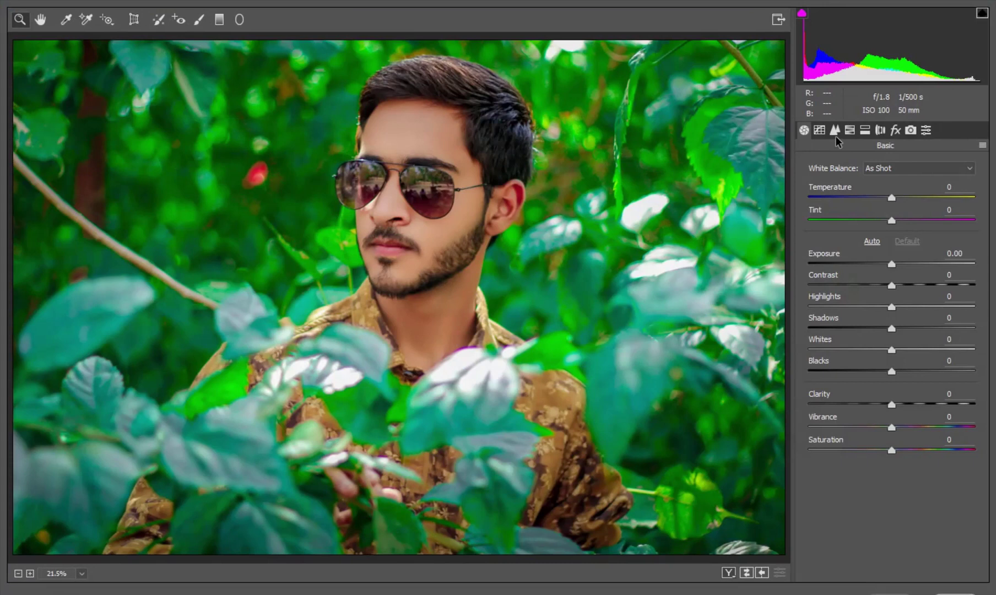
click(835, 133)
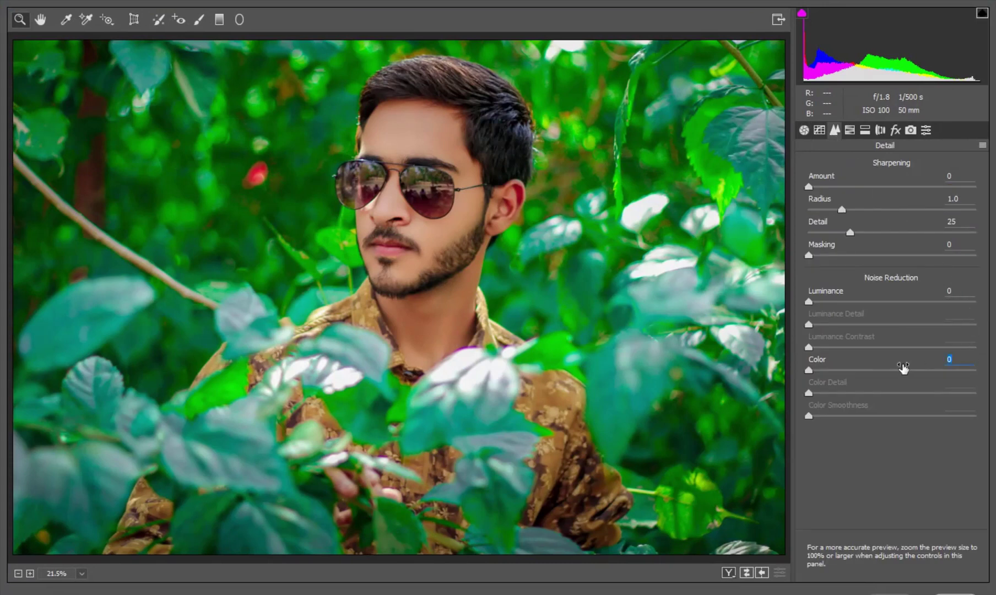
drag(903, 367, 906, 368)
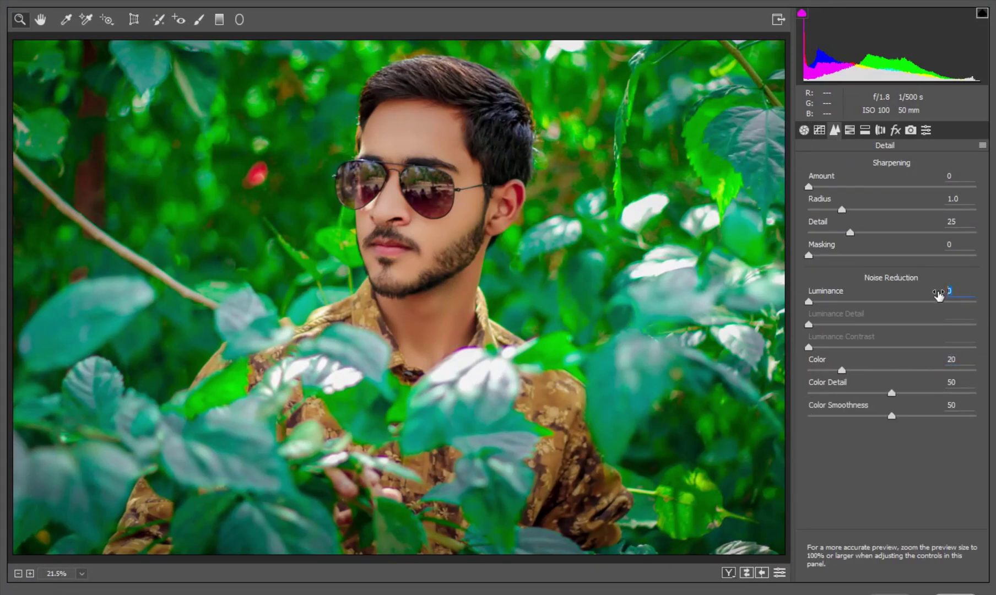
text(30)
key(Tab)
text(35)
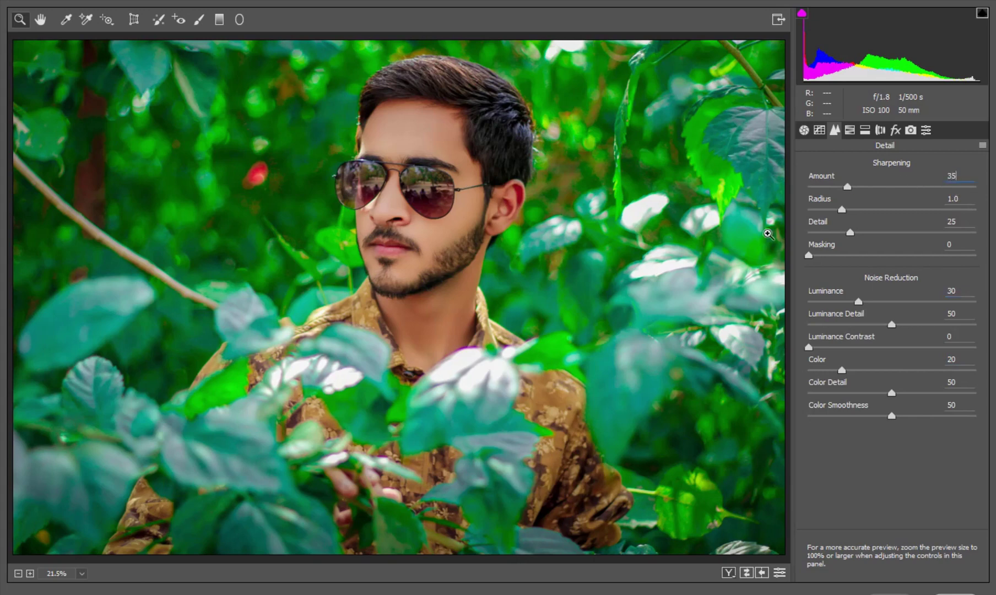
click(544, 194)
text(50)
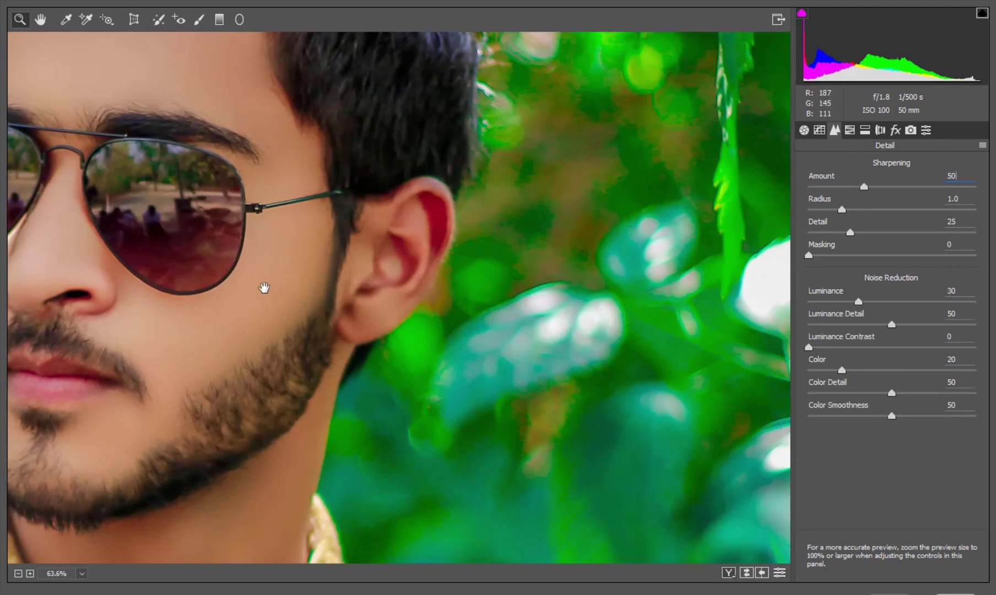
drag(264, 288, 512, 289)
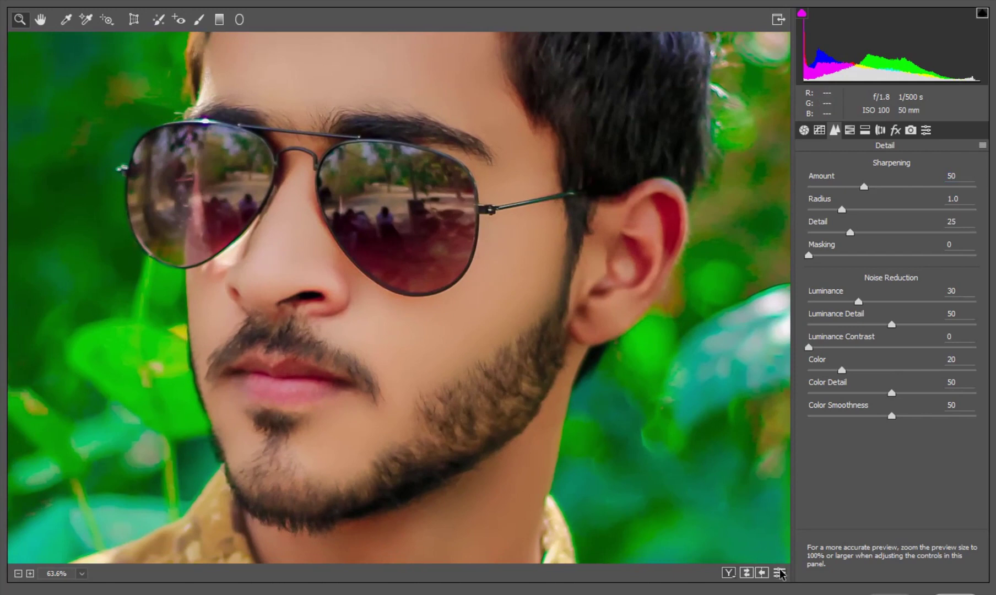
key(ctrl+0)
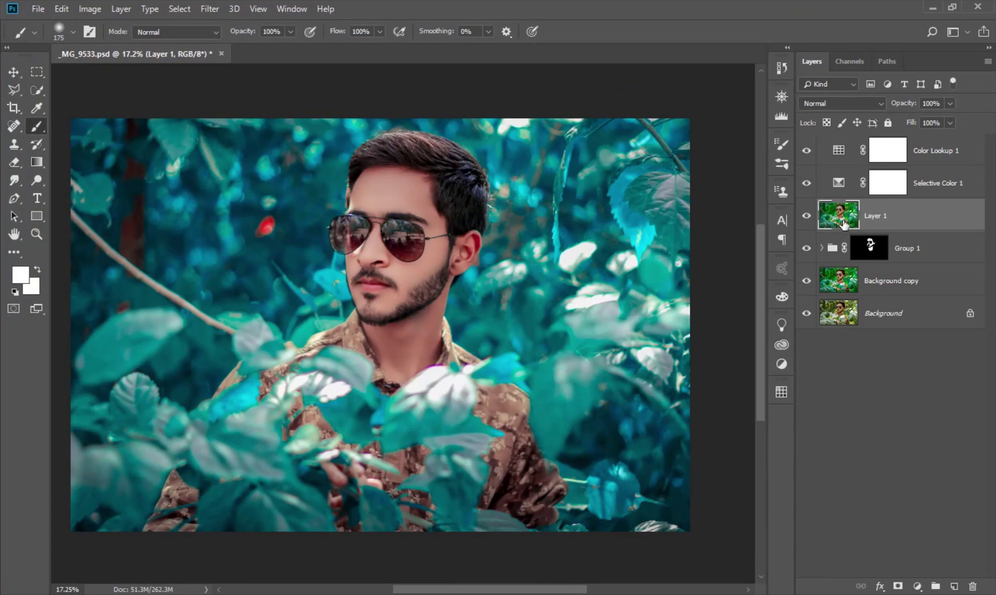
Compare the grade with the Color Lookup layer hidden and shown, then save the document.
alt+click(810, 280)
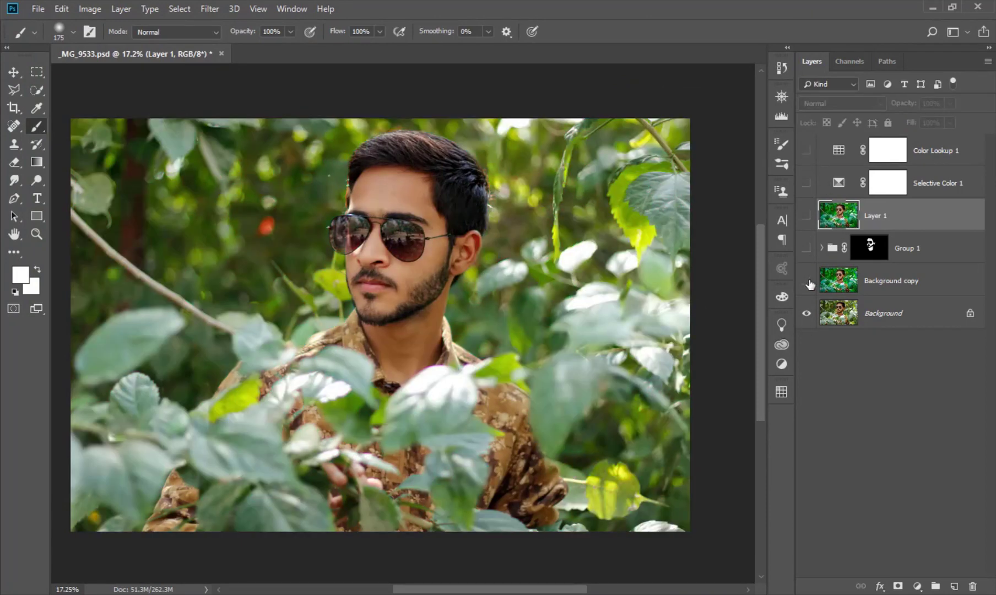
alt+click(805, 184)
key(ctrl+s)
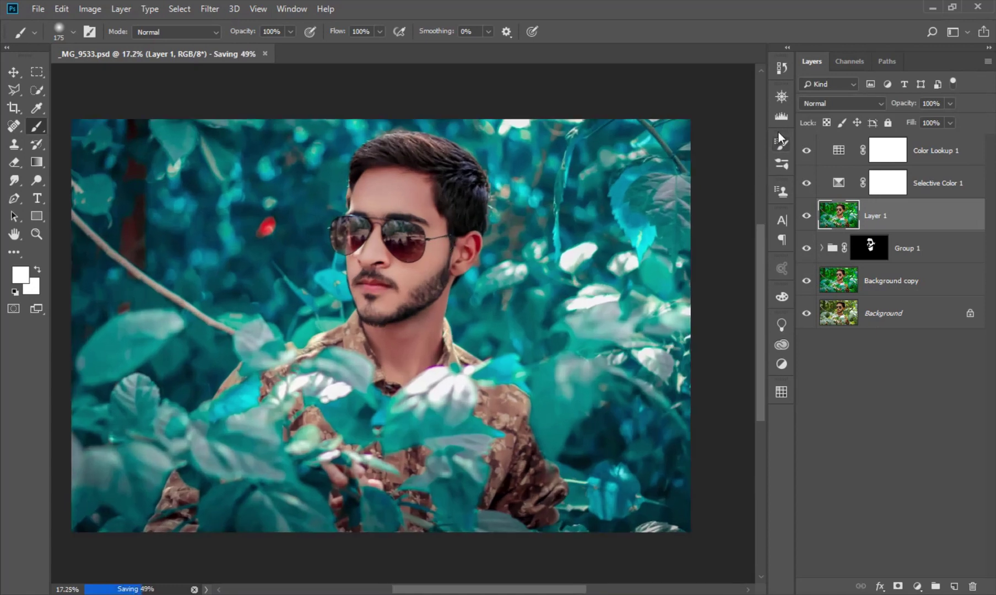
Start saving a copy of the portrait and open the file format list.
click(782, 96)
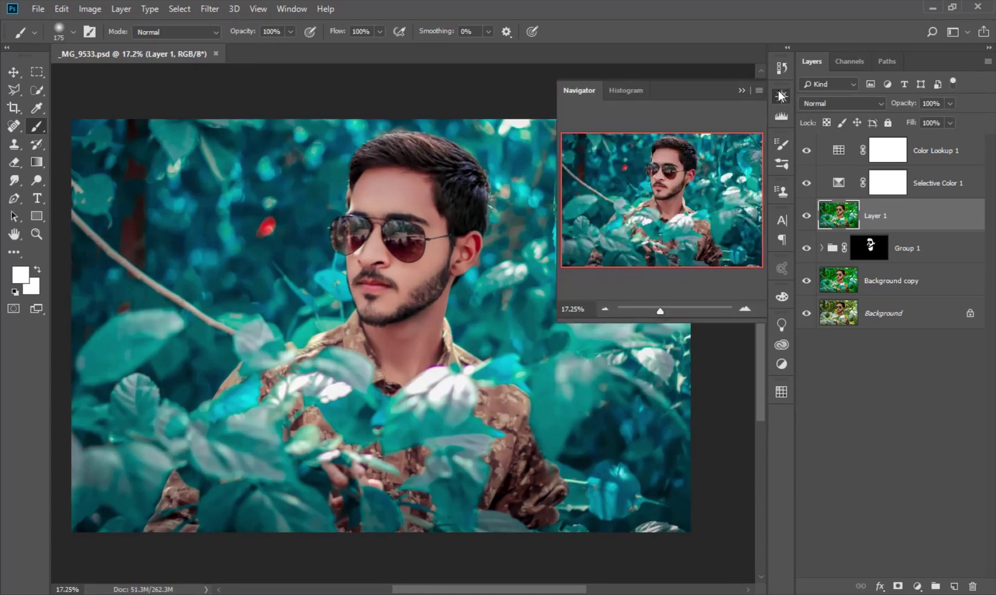
click(781, 96)
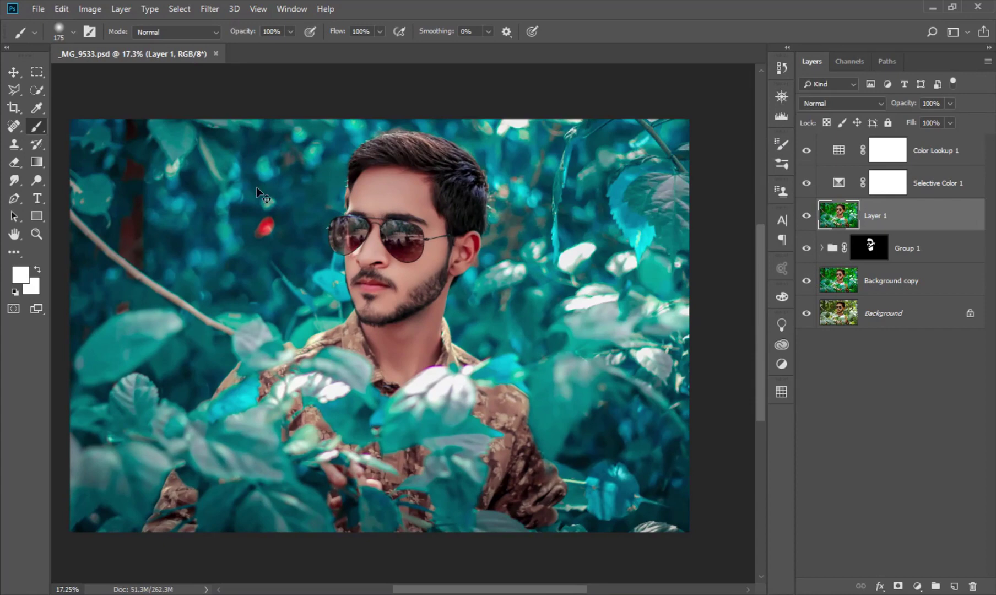
key(ctrl+shift+s)
click(213, 463)
Save the _MG_9533 copy as a JPEG at maximum quality 12.
click(196, 325)
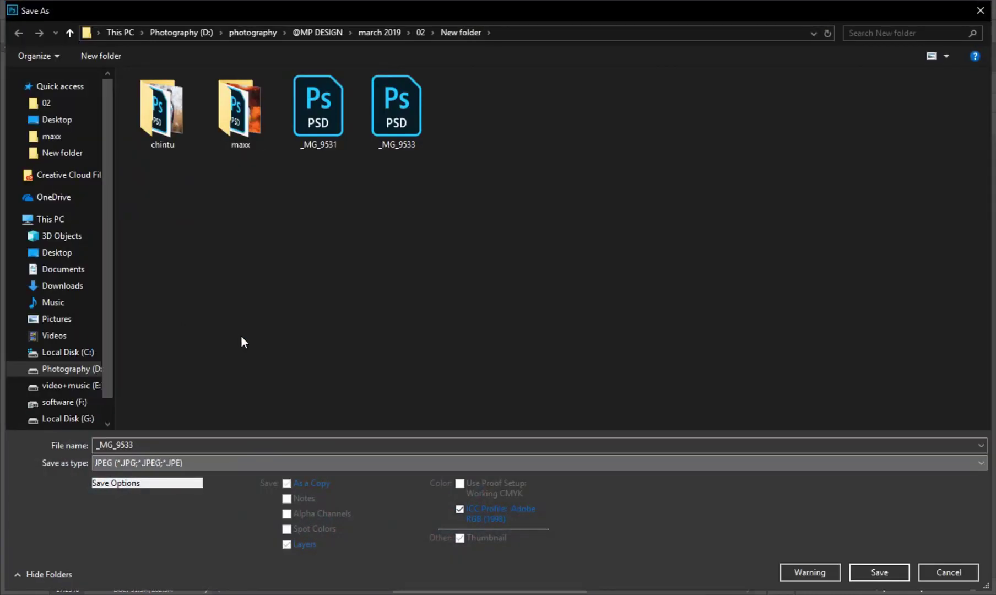
click(896, 570)
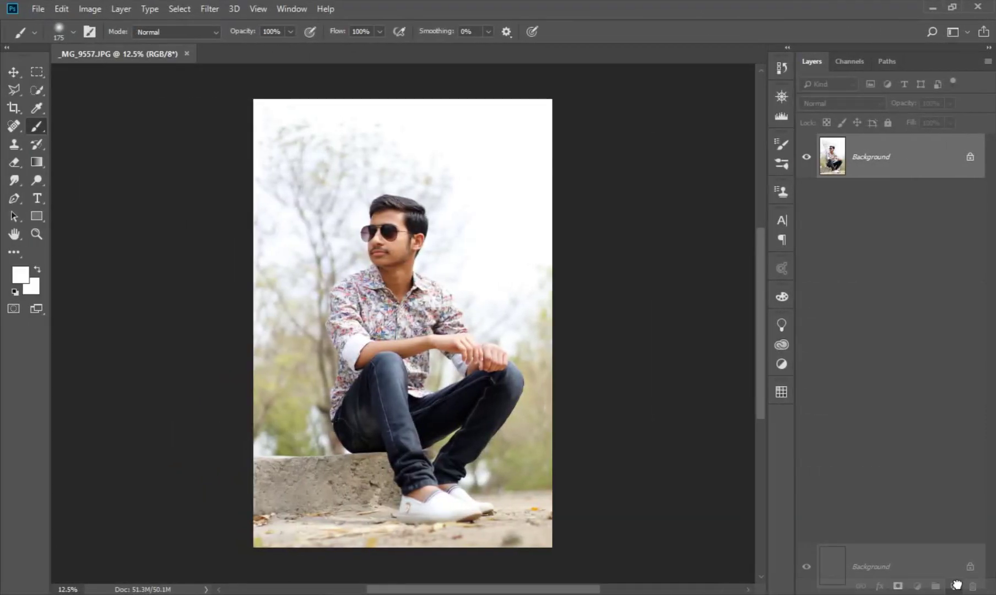
Duplicate the Background layer and set Highlights to -8 in the Camera Raw Filter.
drag(850, 588, 954, 586)
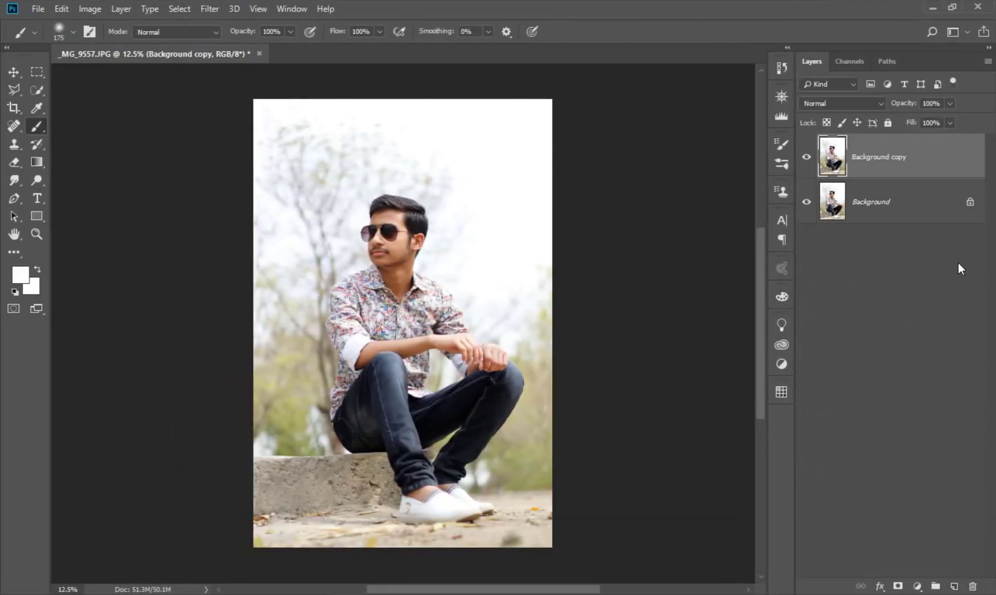
click(210, 9)
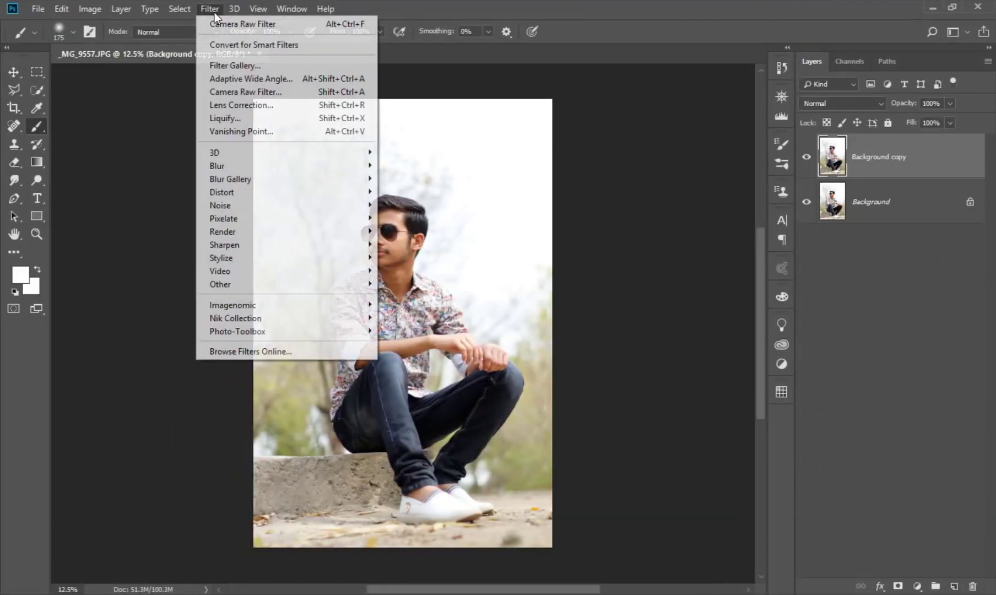
click(247, 94)
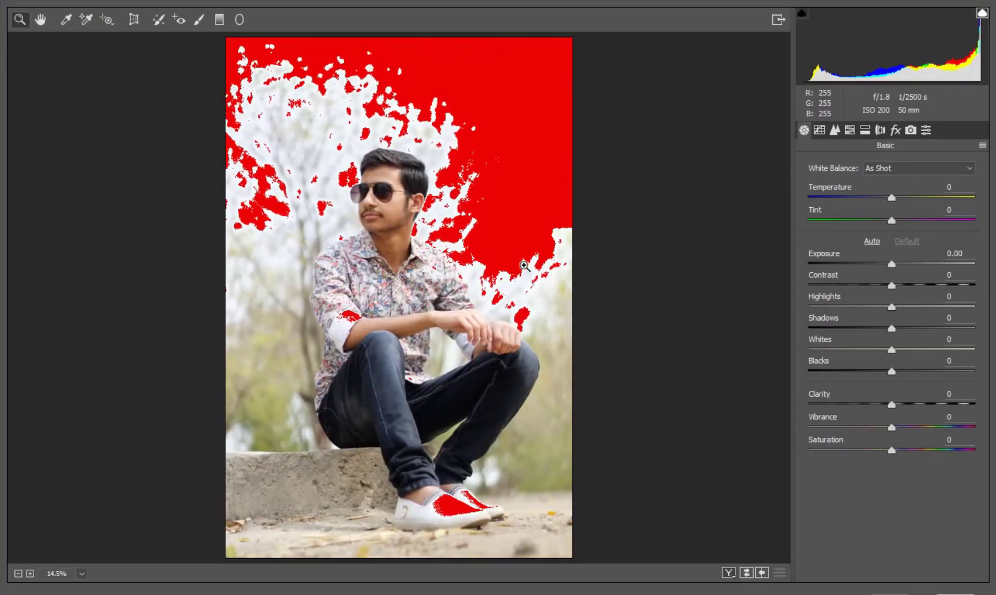
drag(891, 312, 884, 311)
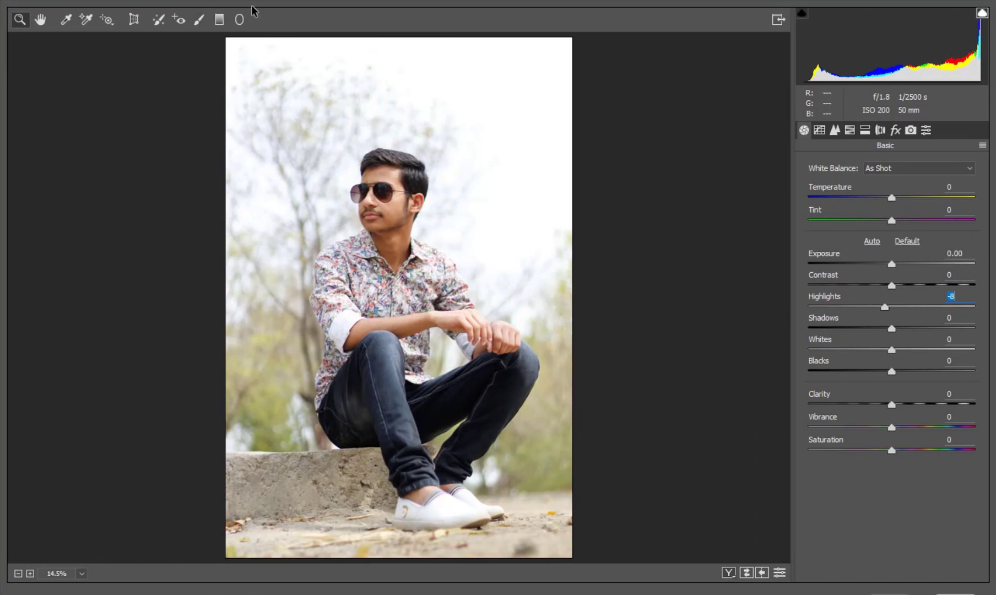
Add two graduated filters from the bottom darkening the ground (Shadows -63, Exposure -2.45).
click(239, 19)
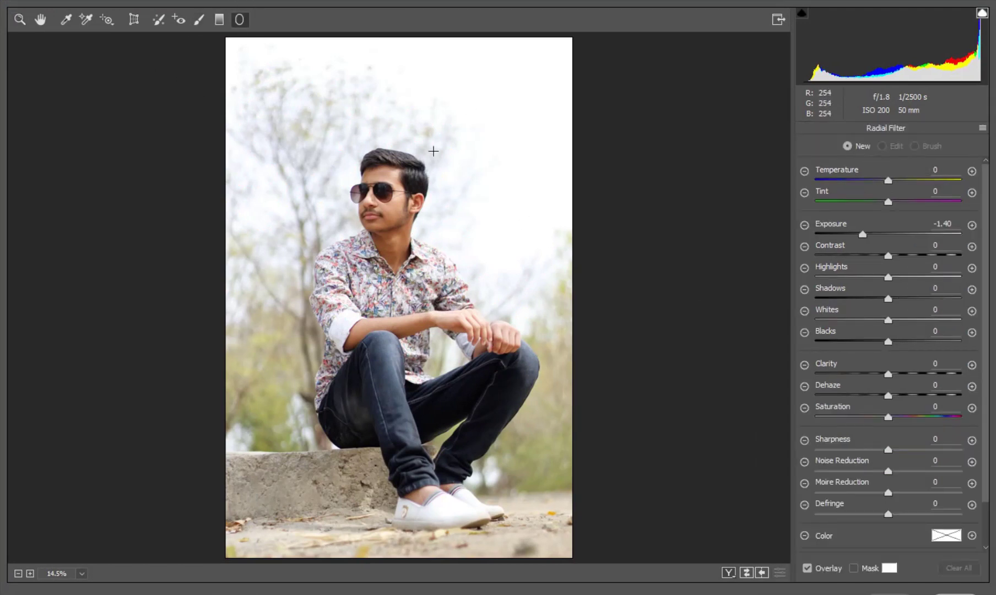
click(218, 19)
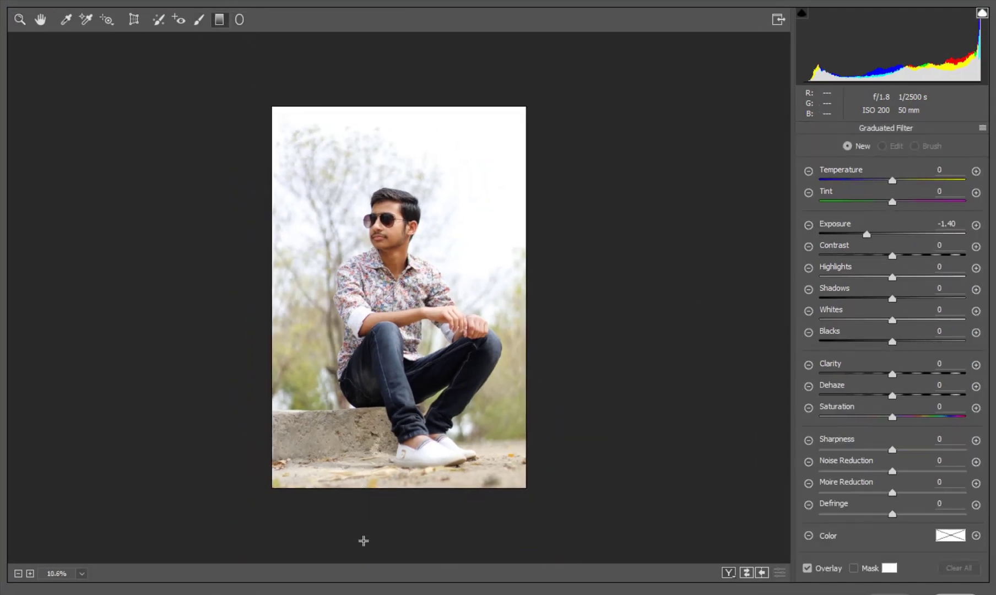
mouse_move(363, 541)
mouse_down()
mouse_move(369, 319)
mouse_move(369, 341)
mouse_up()
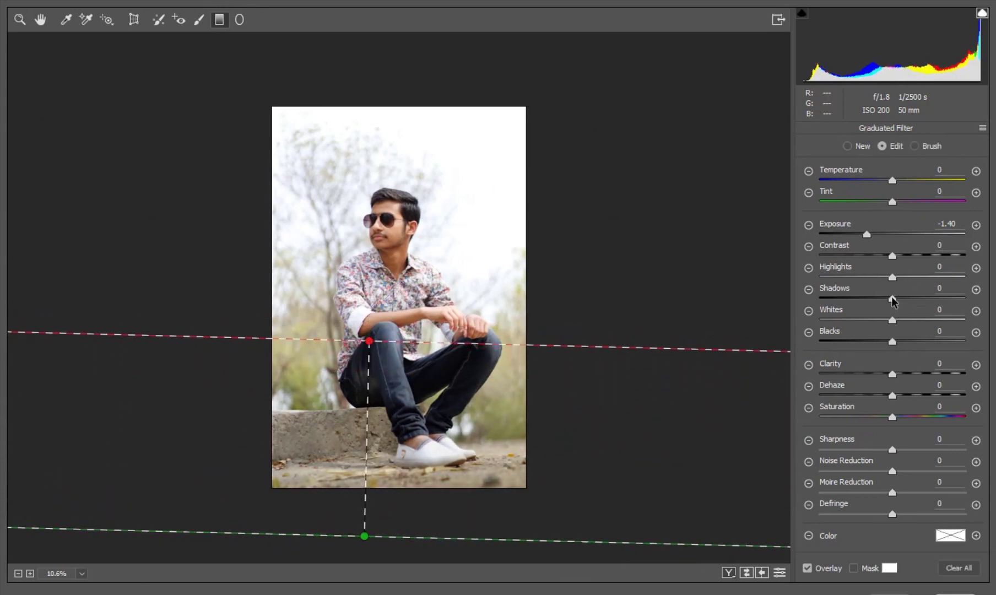
drag(893, 299, 829, 302)
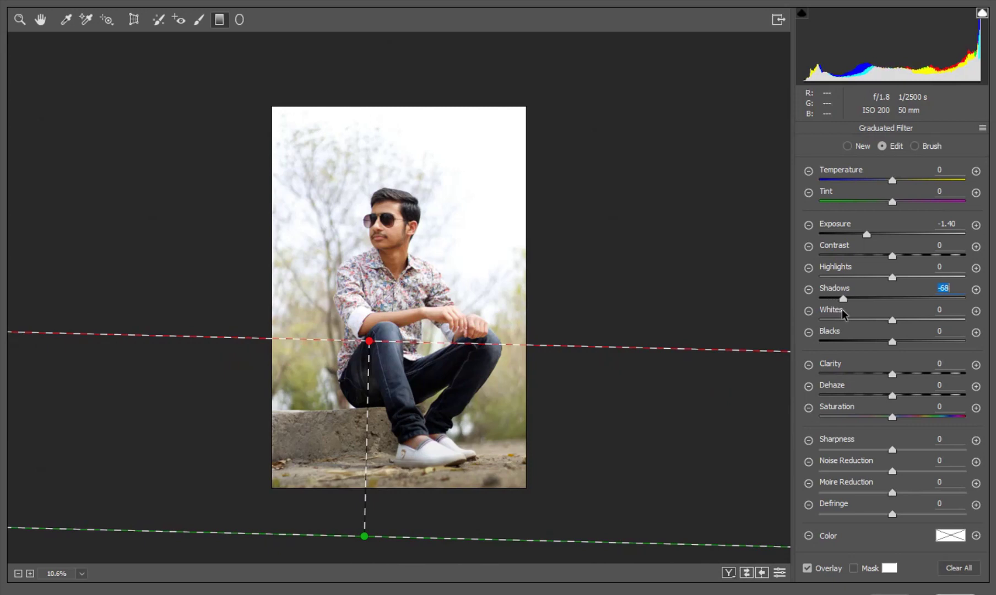
drag(834, 312, 847, 315)
drag(428, 554, 432, 437)
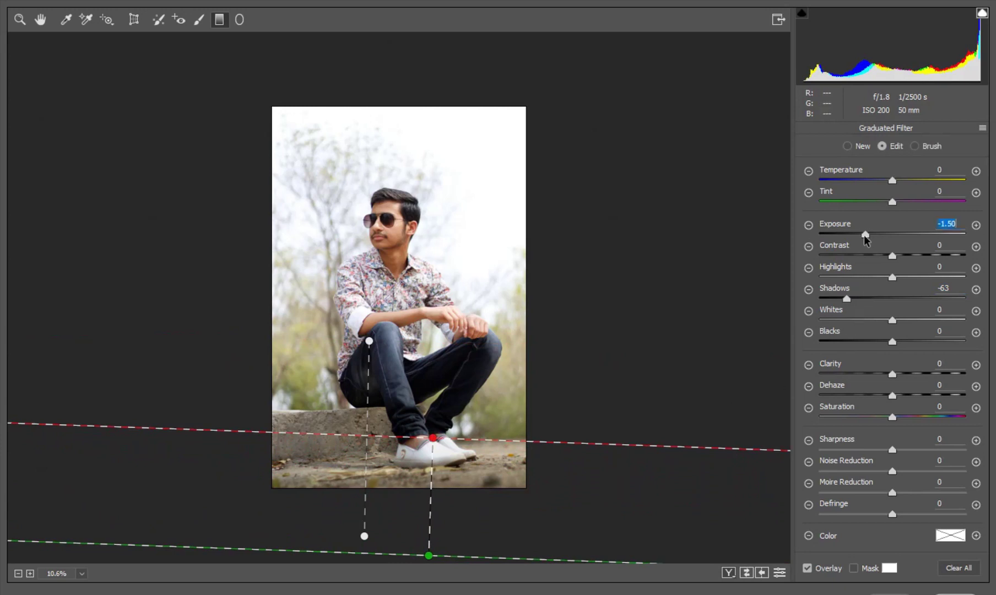
mouse_move(864, 235)
mouse_down()
mouse_move(836, 240)
mouse_move(847, 248)
mouse_up()
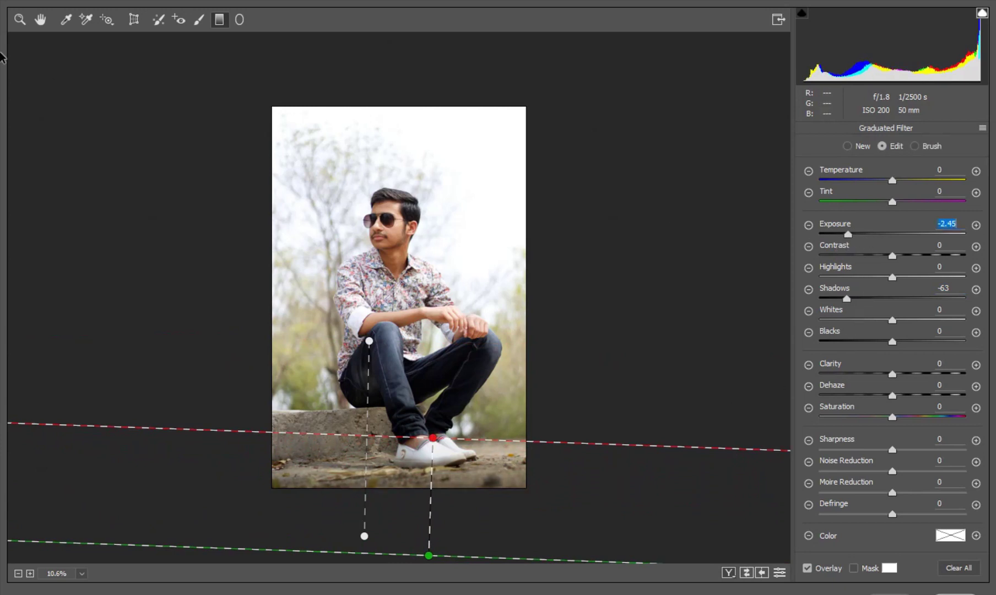
click(19, 19)
mouse_move(287, 242)
mouse_down()
mouse_move(303, 294)
mouse_move(484, 274)
mouse_up()
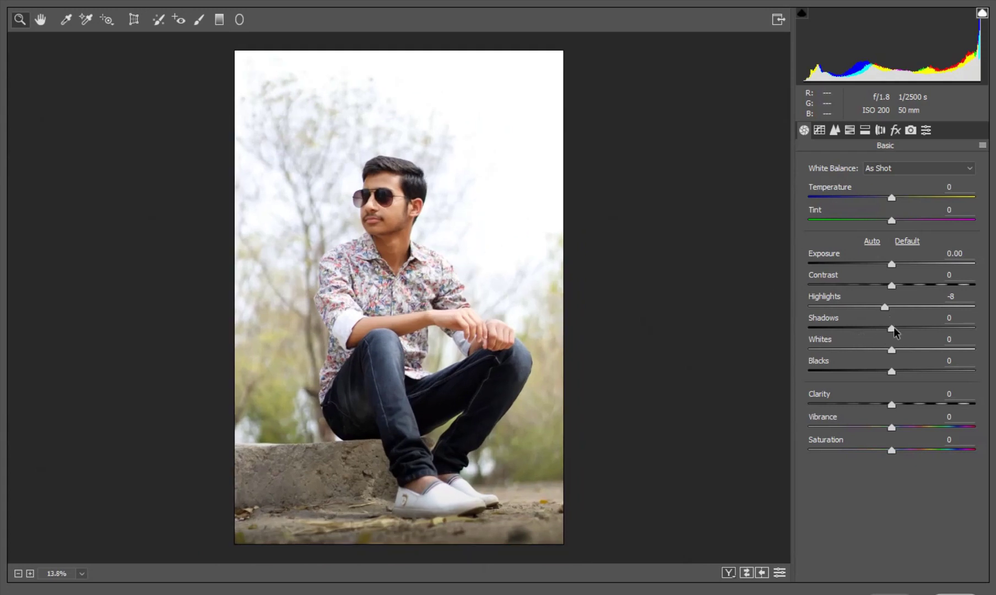
Set Highlights -32, Shadows +17, Blacks -12 and Vibrance +46 in Basic.
mouse_move(892, 328)
mouse_down()
mouse_move(904, 328)
mouse_move(865, 307)
mouse_move(907, 329)
mouse_up()
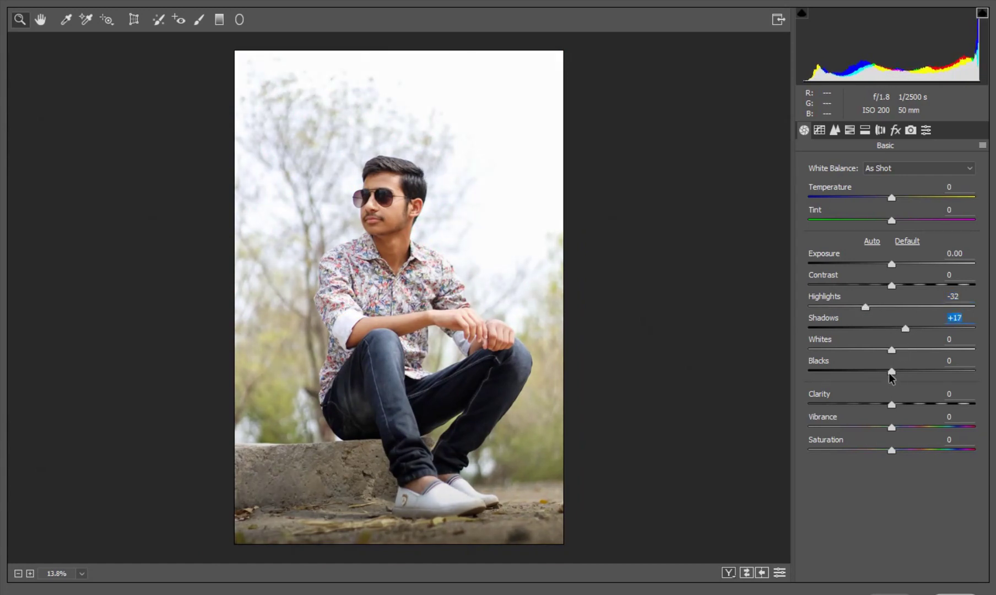
drag(891, 372, 874, 370)
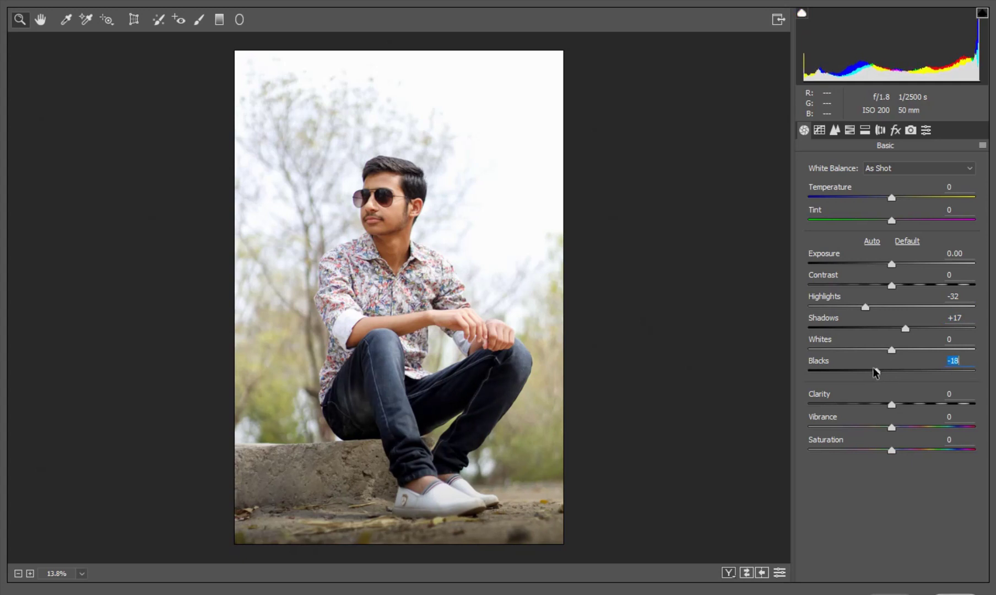
drag(879, 374, 880, 374)
mouse_move(899, 427)
mouse_down()
mouse_move(947, 423)
mouse_move(931, 427)
mouse_up()
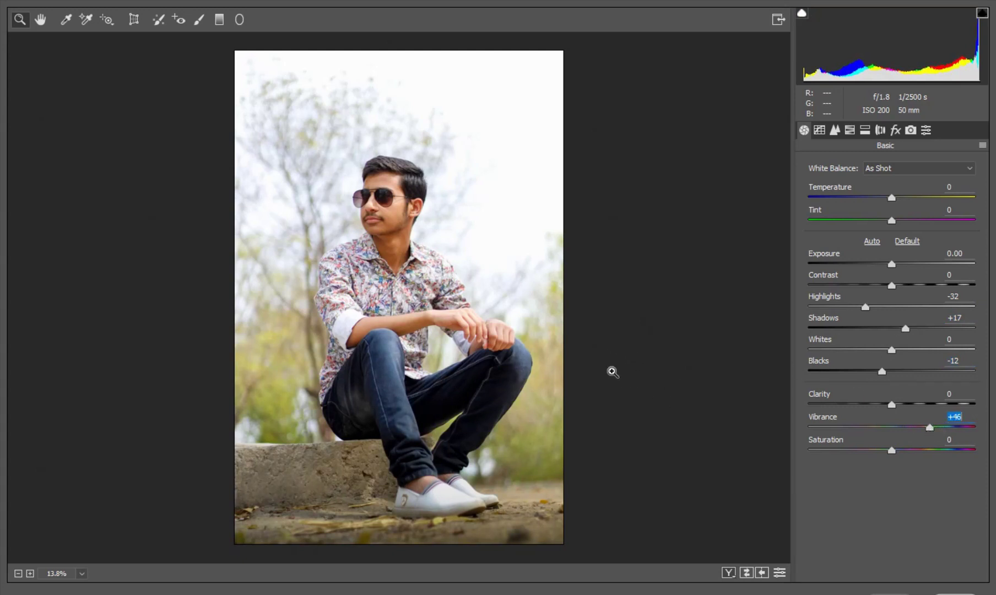
click(848, 130)
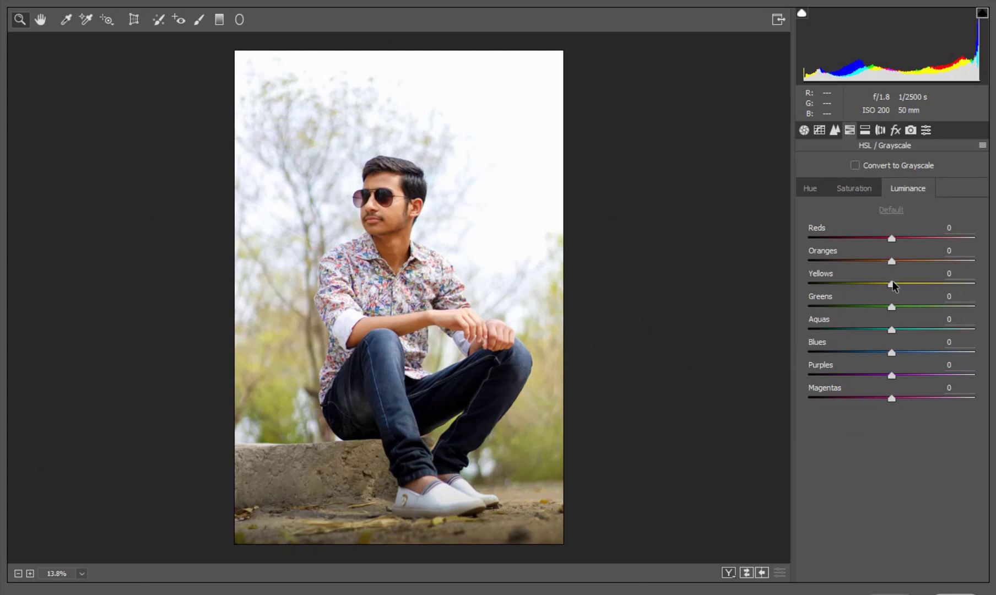
Set Greens saturation +43, Yellows saturation -8, reset Yellows hue, and Greens hue -100.
click(853, 189)
mouse_move(893, 284)
mouse_down()
mouse_move(884, 281)
mouse_move(953, 280)
mouse_move(937, 279)
mouse_up()
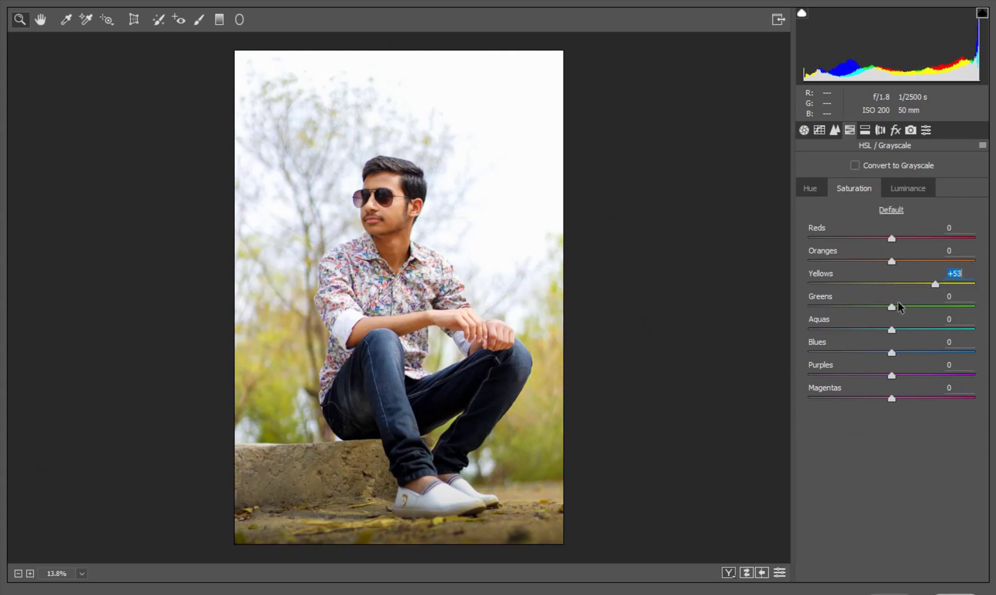
mouse_move(892, 305)
mouse_down()
mouse_move(918, 305)
mouse_move(898, 284)
mouse_move(868, 284)
mouse_move(927, 306)
mouse_up()
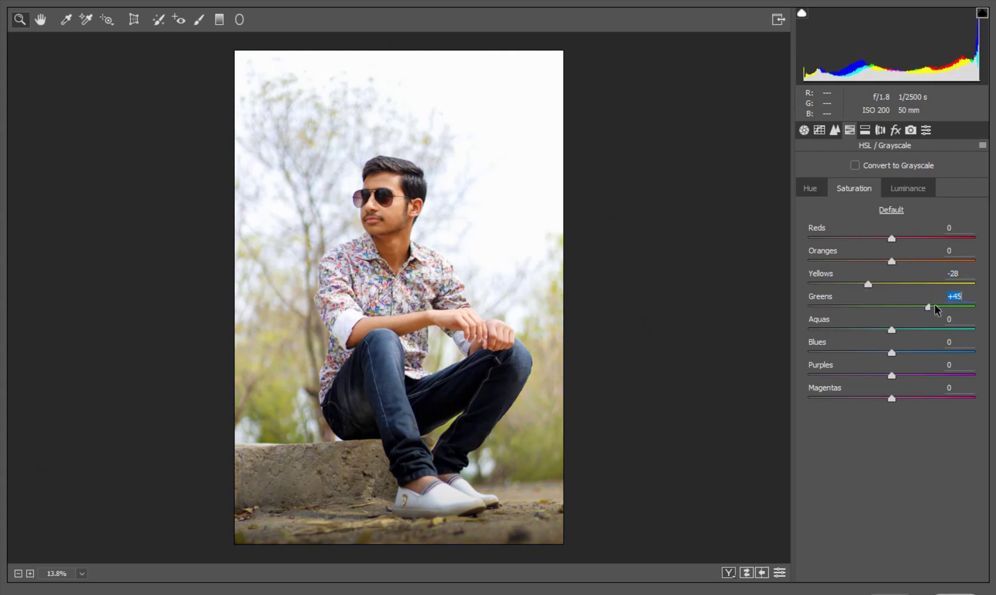
mouse_move(874, 286)
mouse_down()
mouse_move(888, 291)
mouse_move(799, 289)
mouse_up()
click(821, 189)
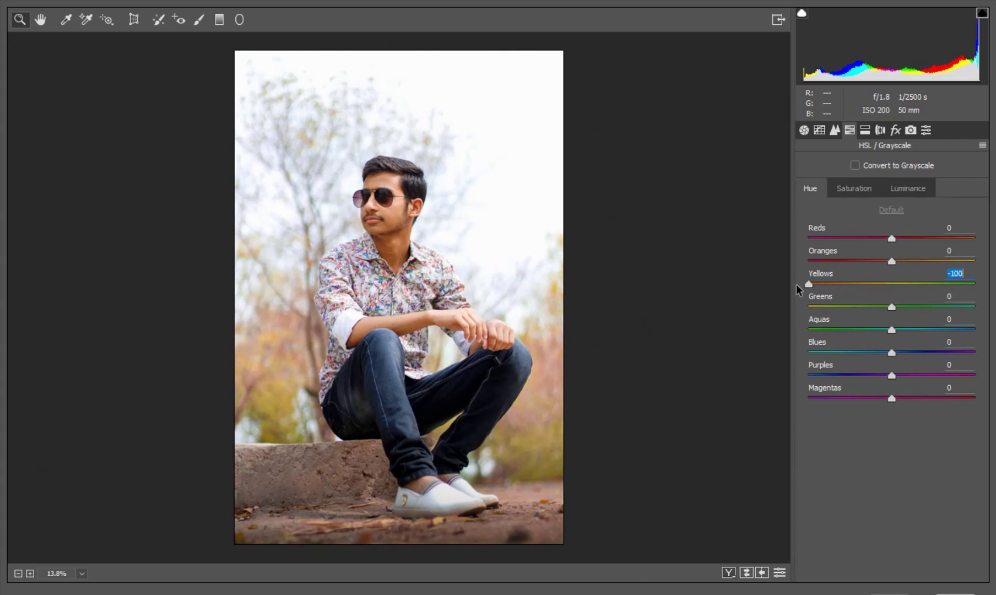
double_click(808, 284)
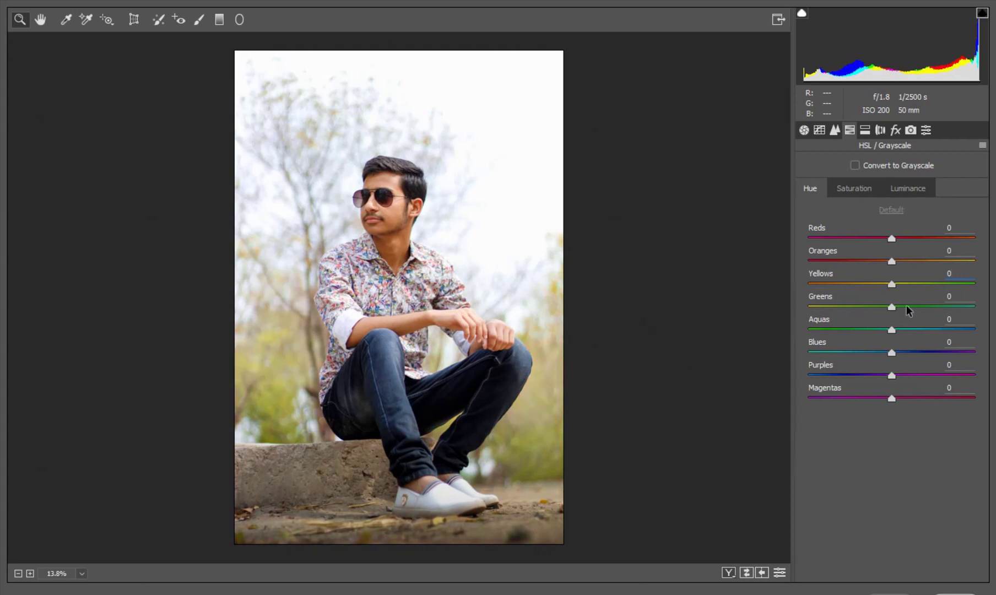
drag(892, 307, 808, 308)
Set Contrast to +10 and slightly lower the Oranges saturation.
click(802, 130)
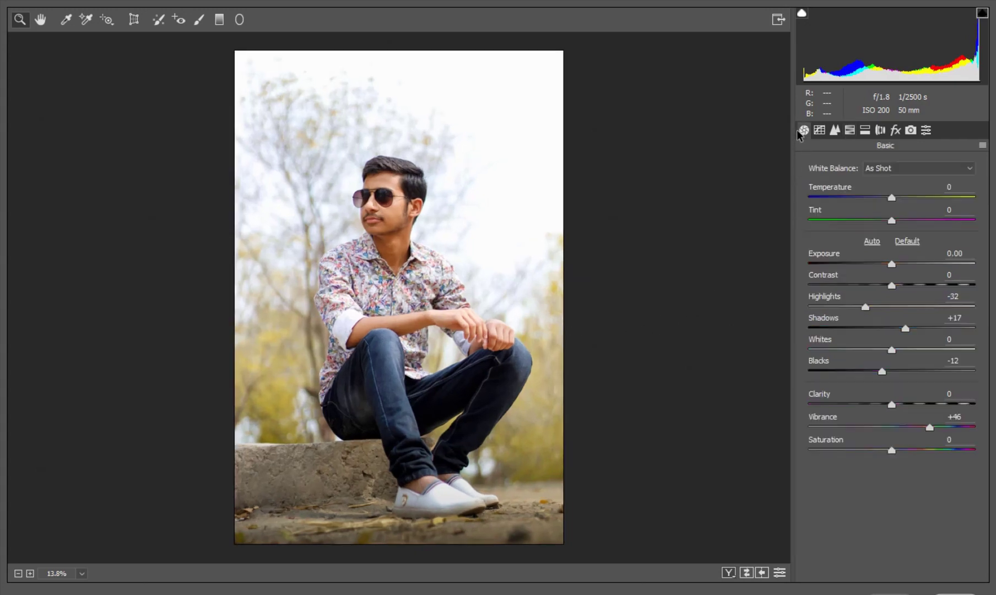
drag(892, 285, 899, 284)
click(850, 130)
click(861, 193)
drag(892, 261, 882, 263)
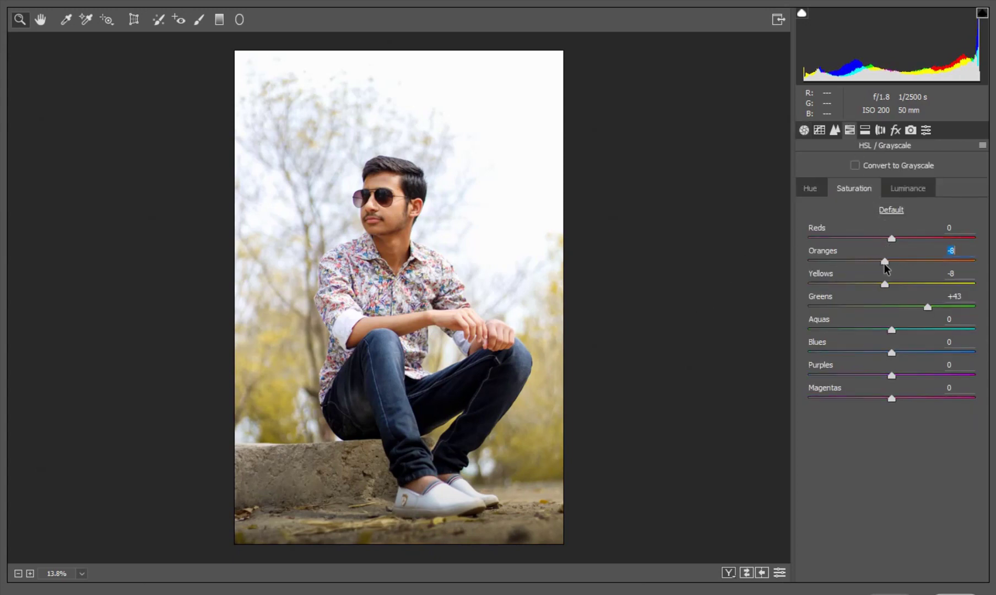
Raise Oranges luminance to +55, checking the face up close and at fit view.
click(907, 187)
click(901, 261)
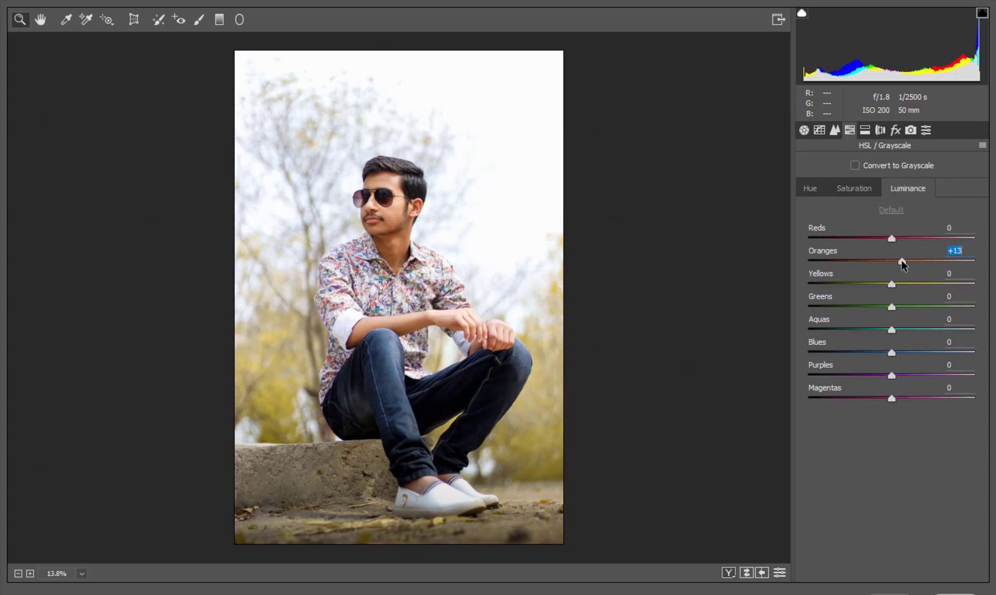
drag(902, 261, 913, 262)
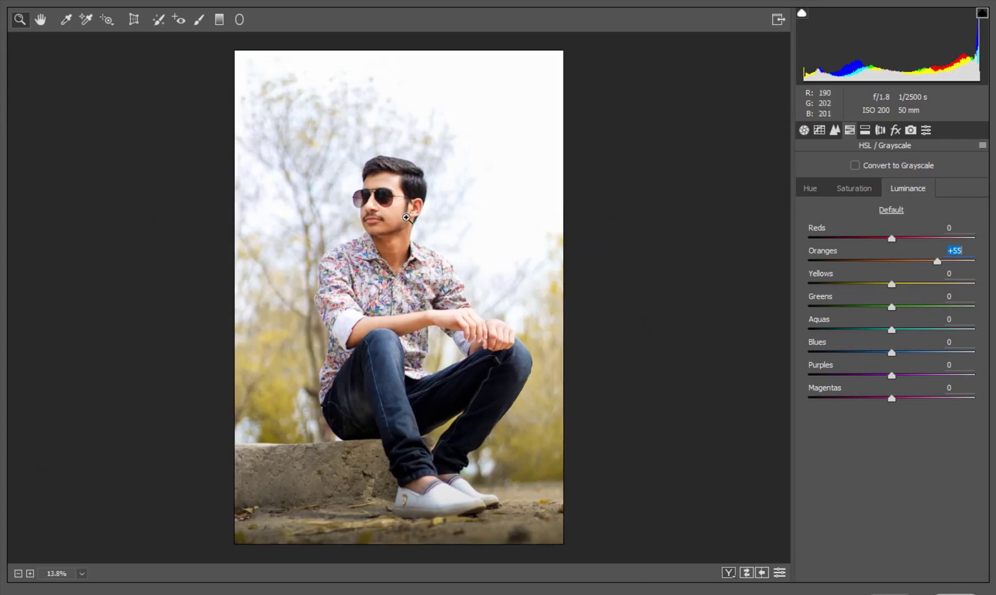
mouse_move(406, 218)
mouse_down()
mouse_move(460, 300)
mouse_move(446, 281)
mouse_up()
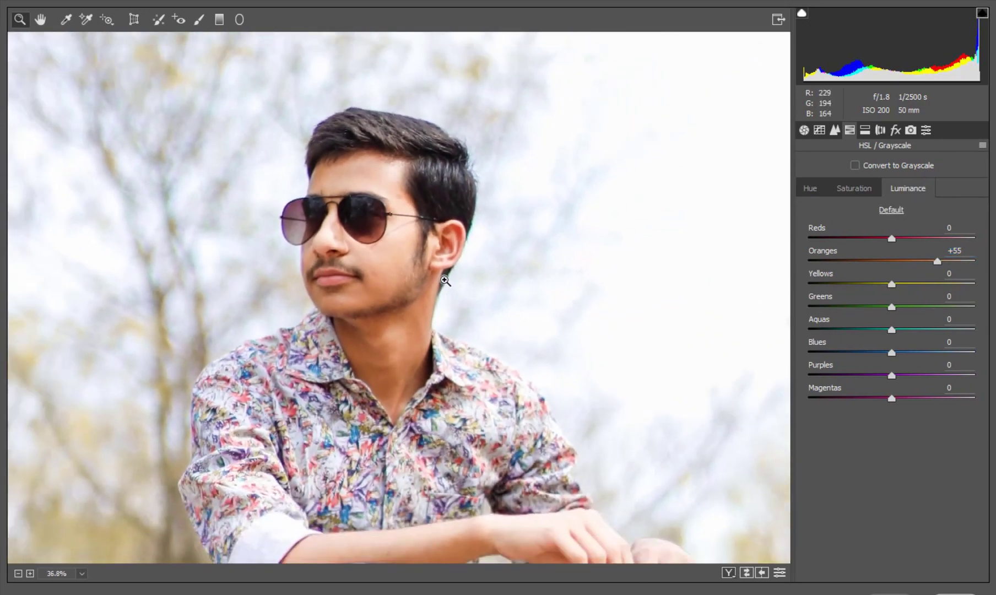
key(ctrl+0)
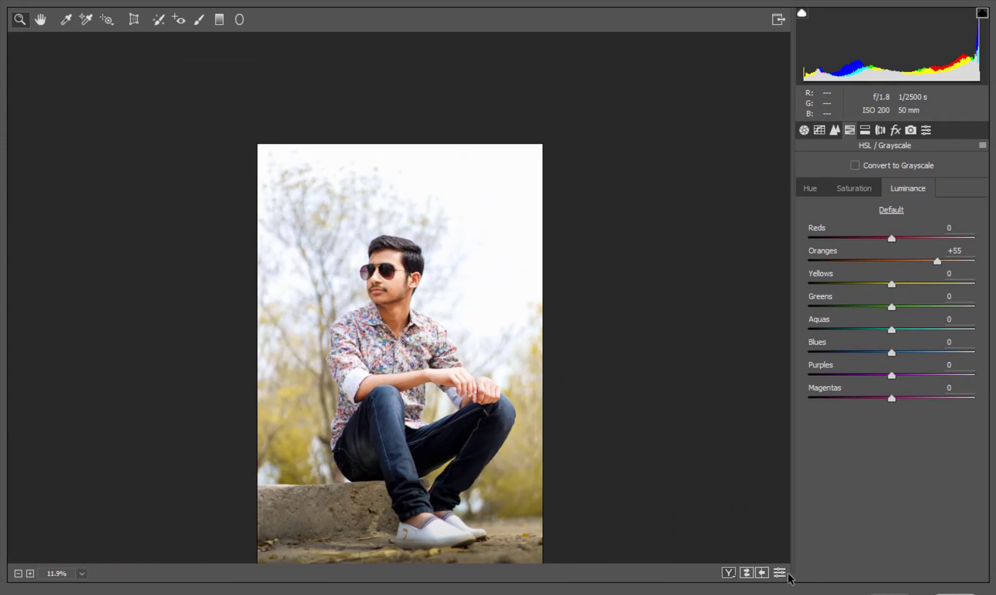
click(783, 573)
drag(543, 555, 499, 429)
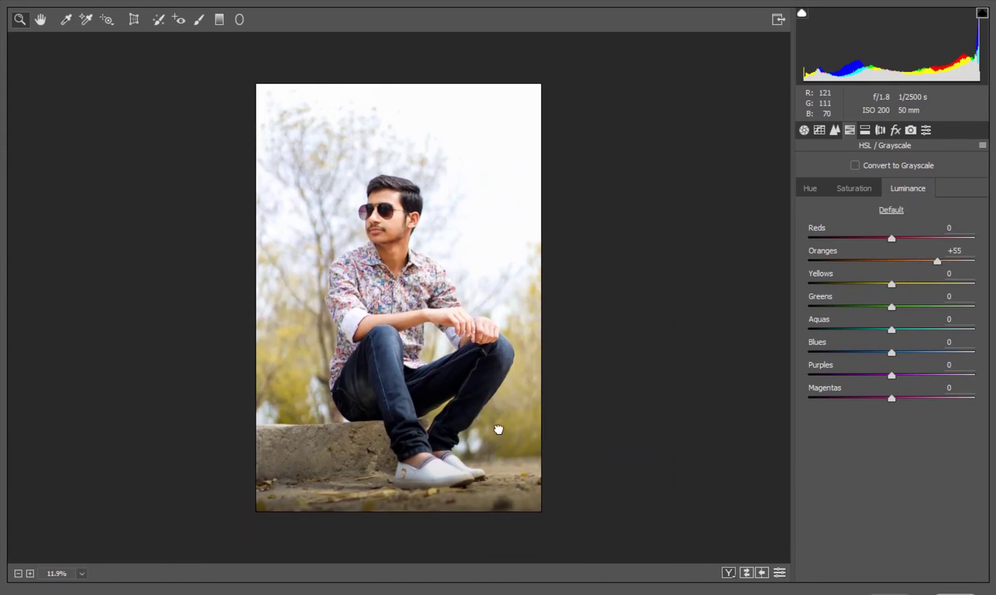
key(ctrl+0)
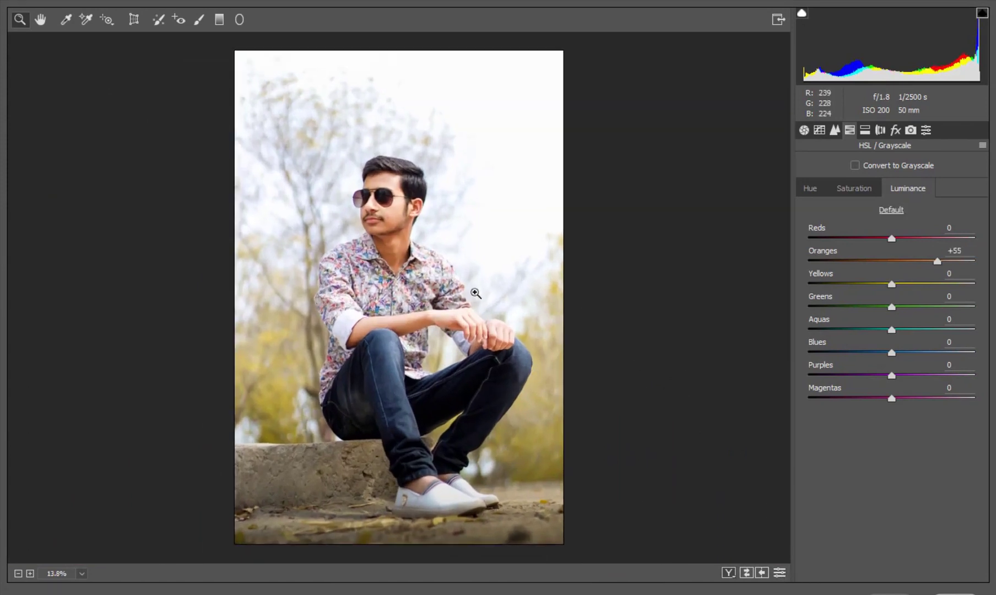
Paint an Adjustment Brush (Exposure -1.45, Contrast +26, Shadows -43) over the background on both sides.
click(199, 20)
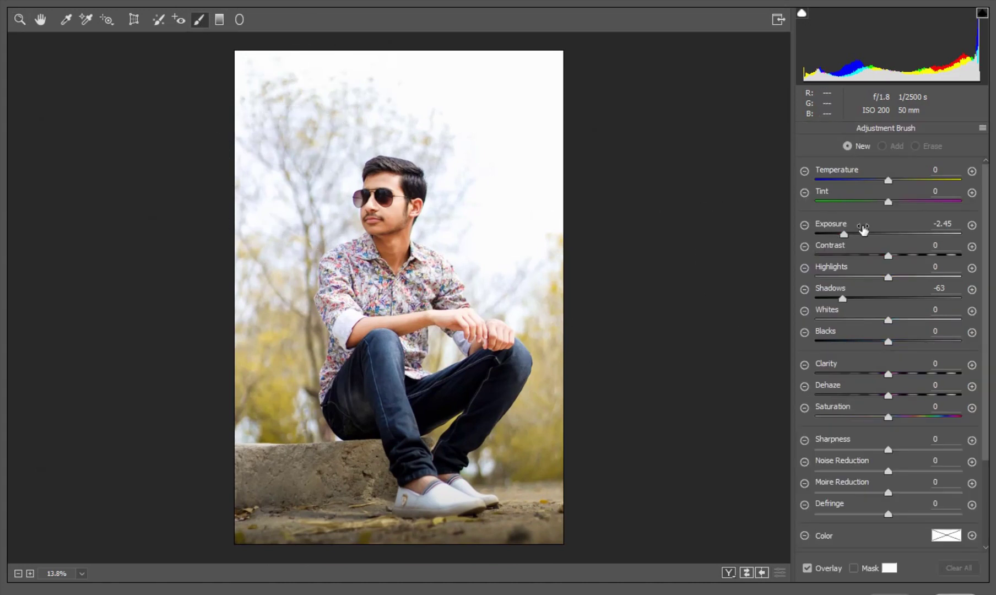
drag(889, 257, 907, 255)
drag(579, 422, 576, 403)
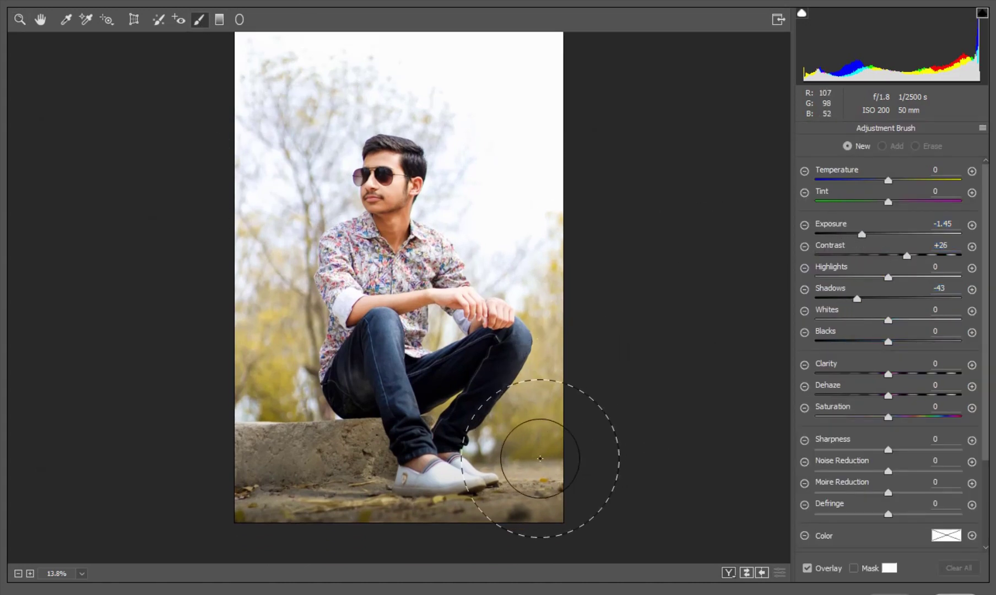
mouse_move(507, 435)
mouse_down()
mouse_move(507, 422)
mouse_move(592, 427)
mouse_move(545, 414)
mouse_move(562, 357)
mouse_up()
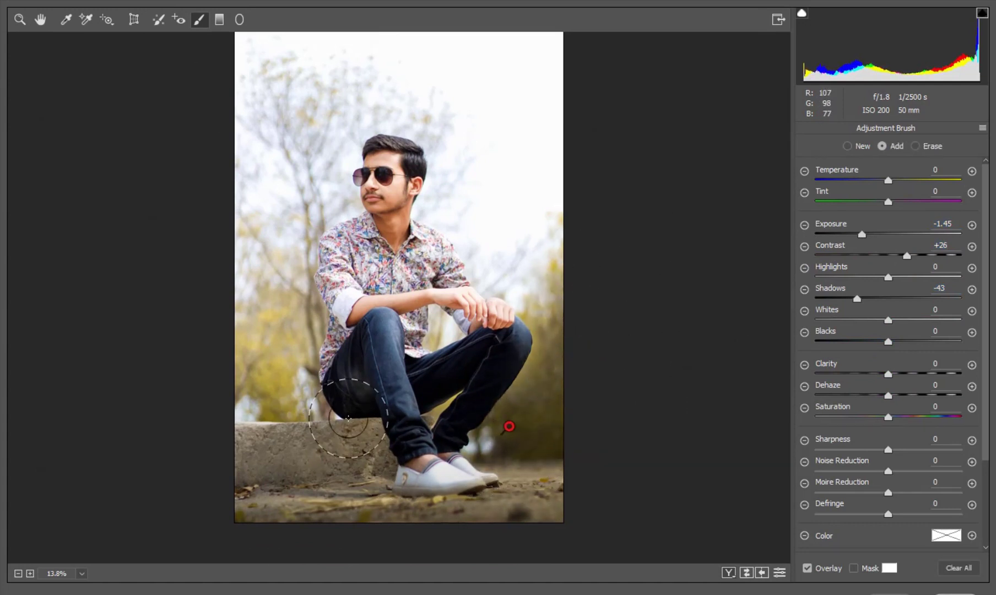
mouse_move(342, 418)
mouse_down()
mouse_move(309, 385)
mouse_move(287, 331)
mouse_move(222, 378)
mouse_move(359, 463)
mouse_move(234, 456)
mouse_up()
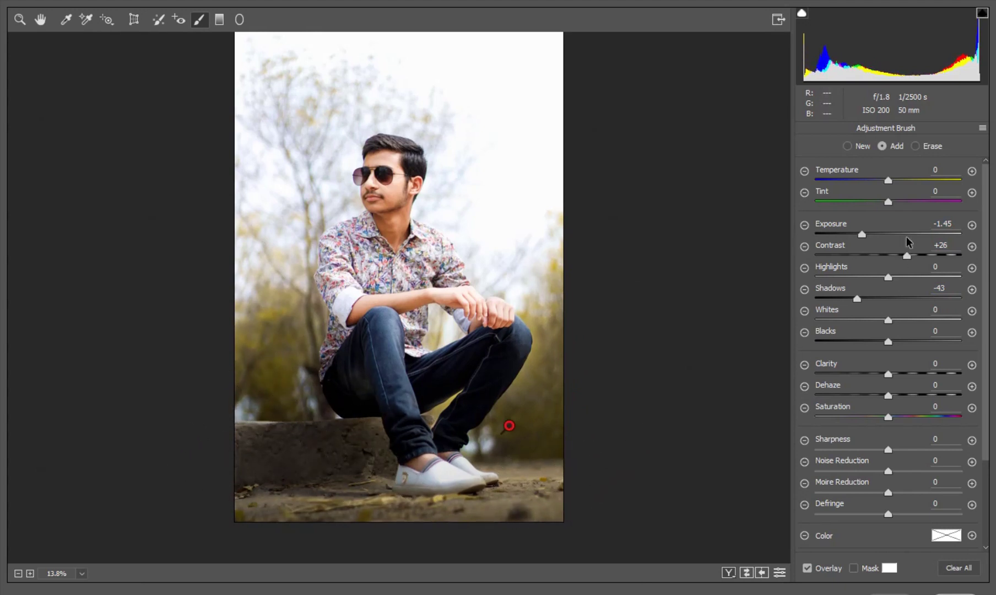
Change the brush settings to Exposure 0, Contrast +71 and Shadows -60.
text(0)
key(Return)
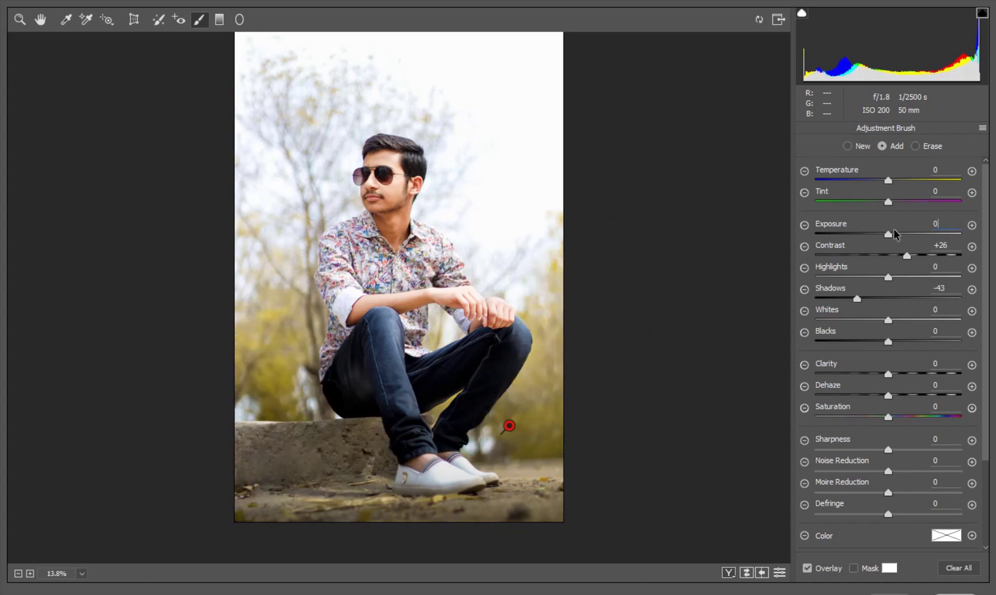
click(950, 291)
text(0)
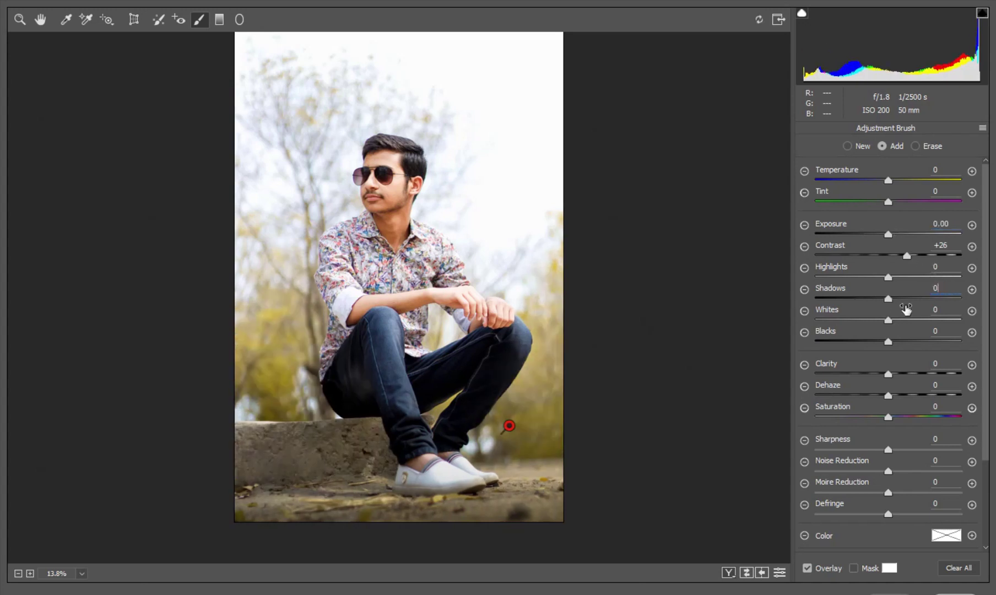
click(917, 258)
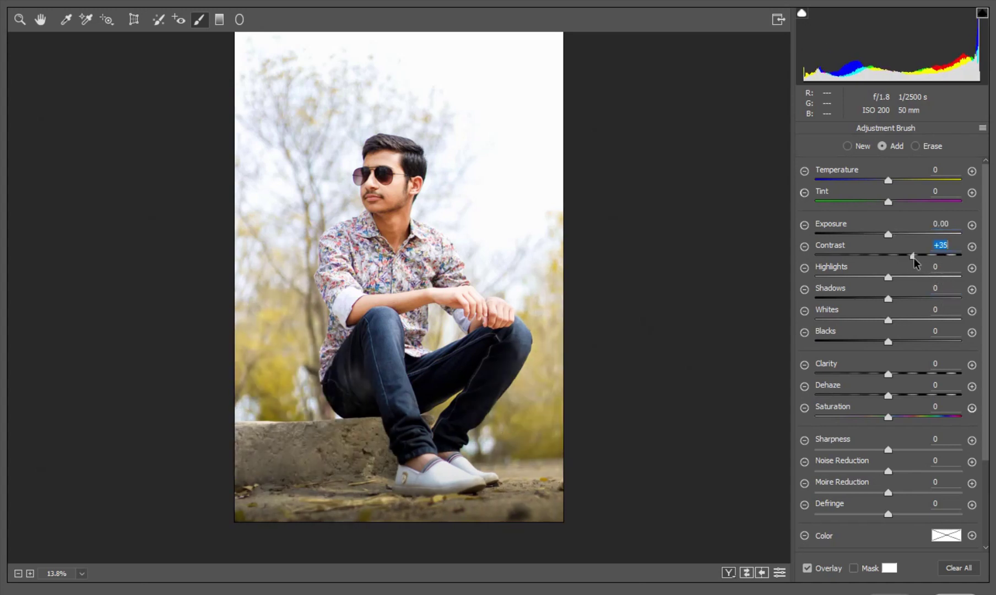
drag(888, 298, 844, 298)
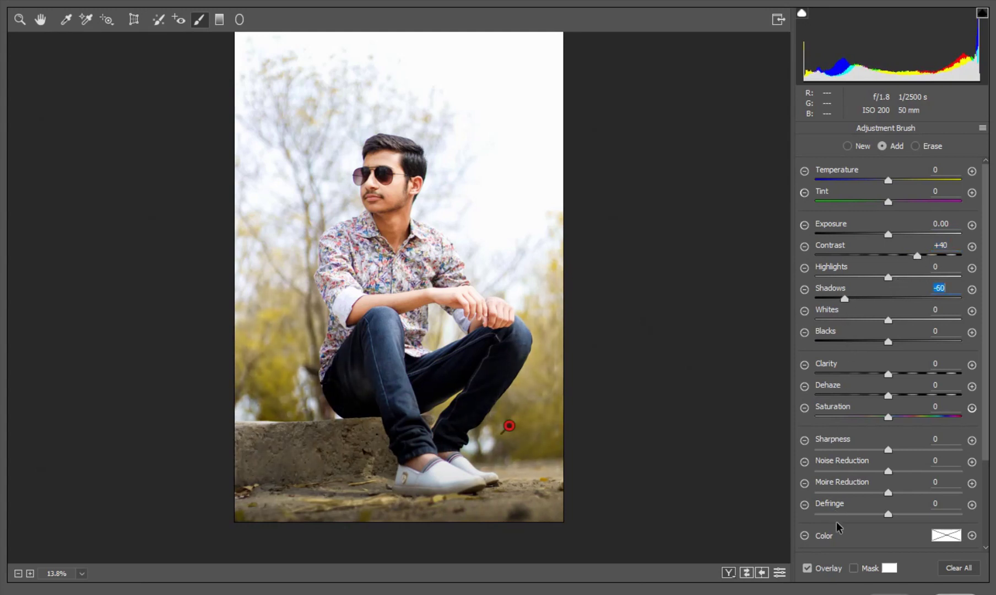
drag(917, 255, 939, 253)
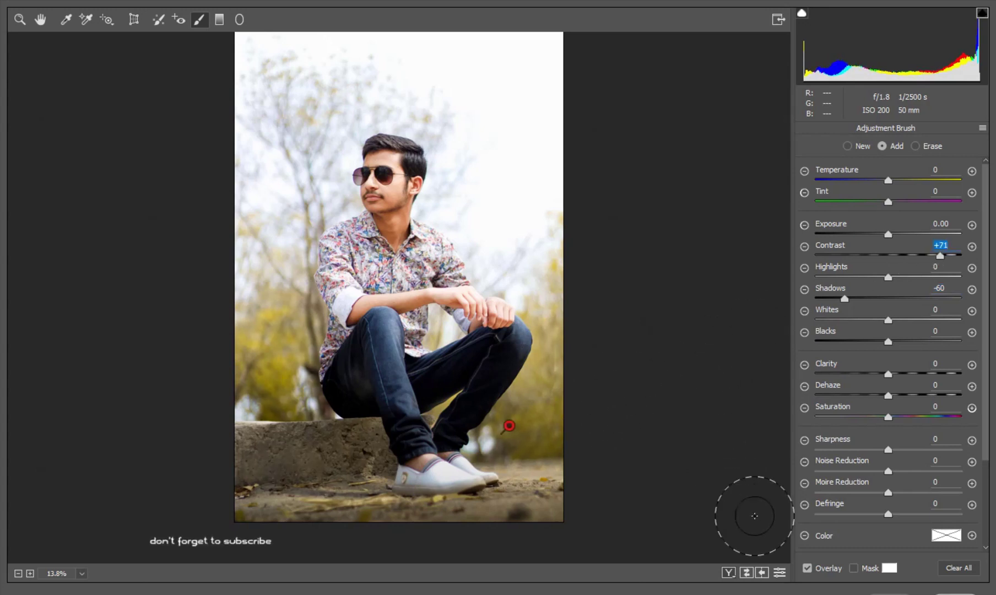
Deselect the brush pin and undo an extra stroke painted on the left background.
click(779, 573)
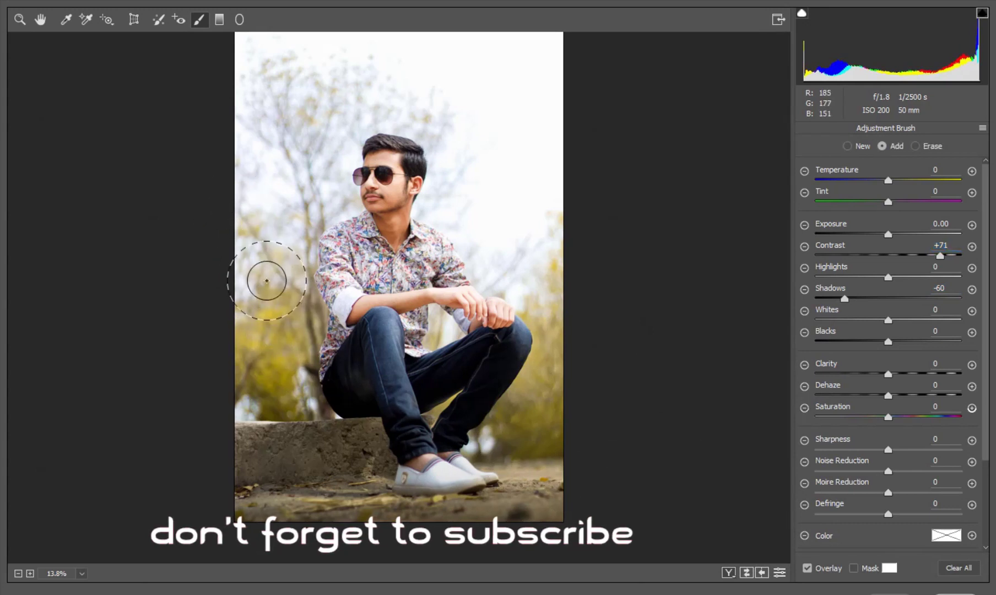
drag(267, 275, 292, 359)
key(ctrl+z)
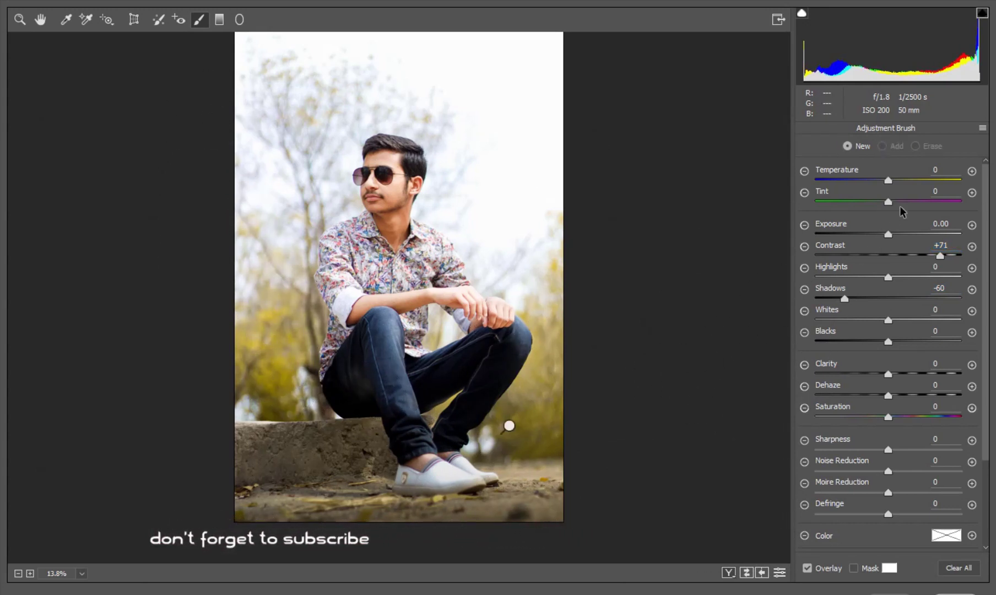
scroll(948, 449, down, 5)
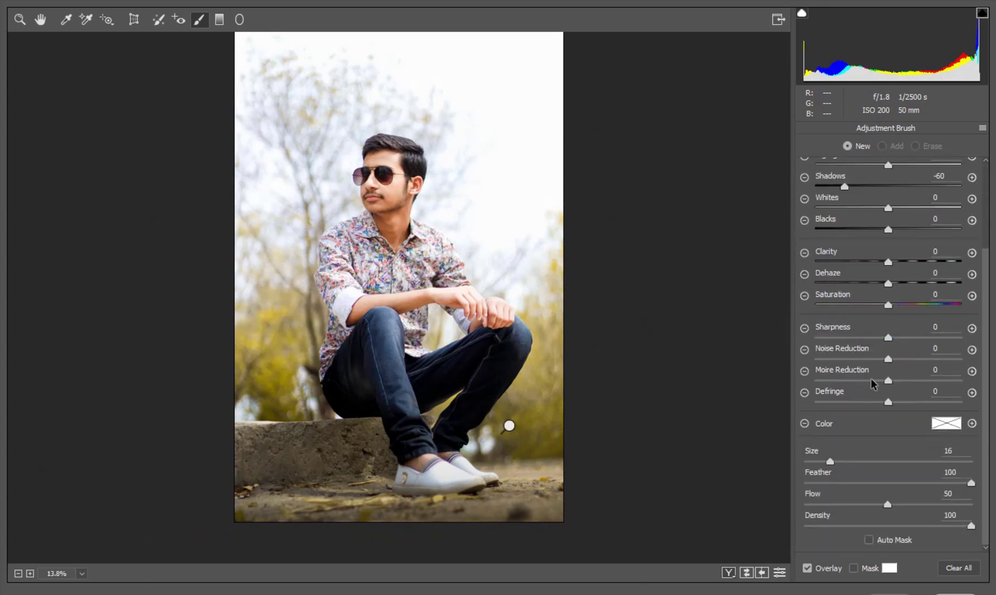
scroll(872, 384, up, 5)
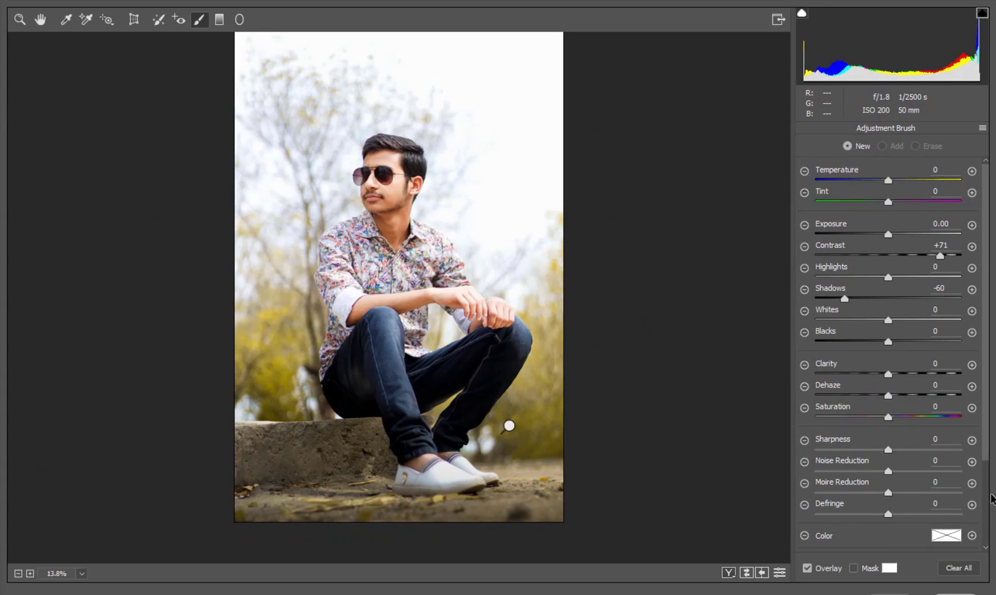
Compare the photo with and without the brush adjustment, leaving it on.
drag(992, 466, 992, 557)
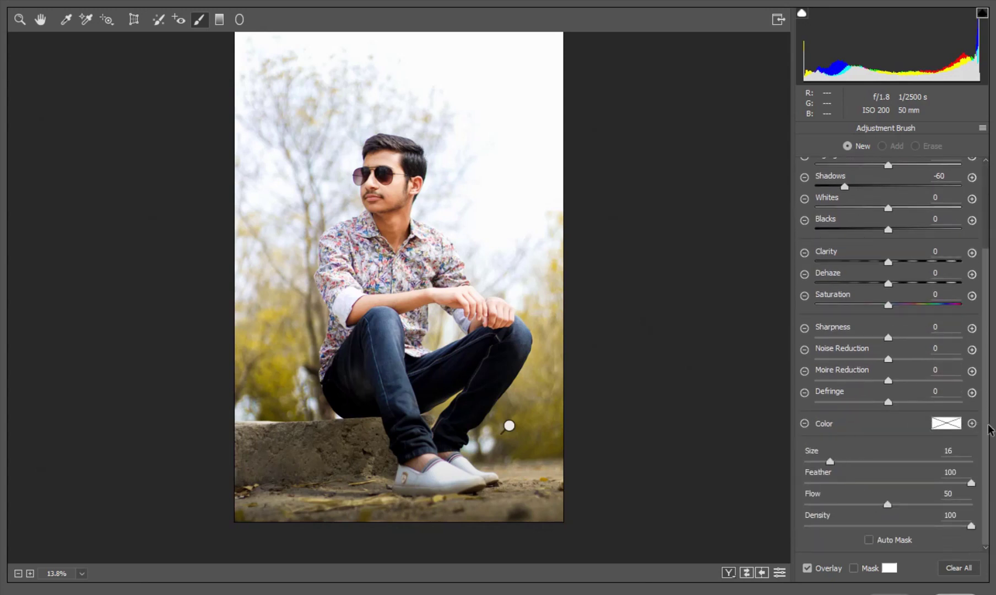
drag(986, 433, 989, 254)
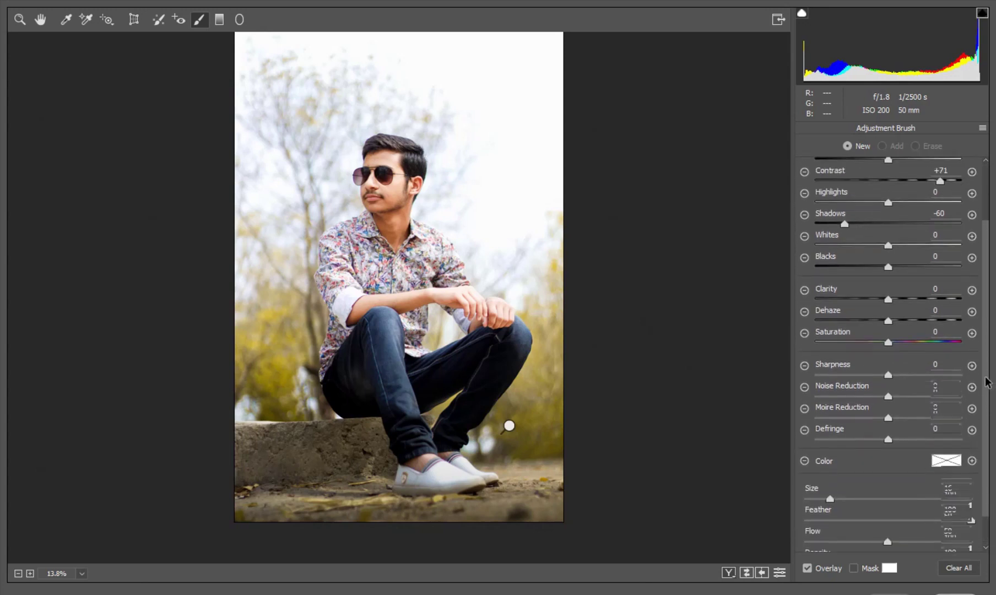
drag(545, 417, 498, 397)
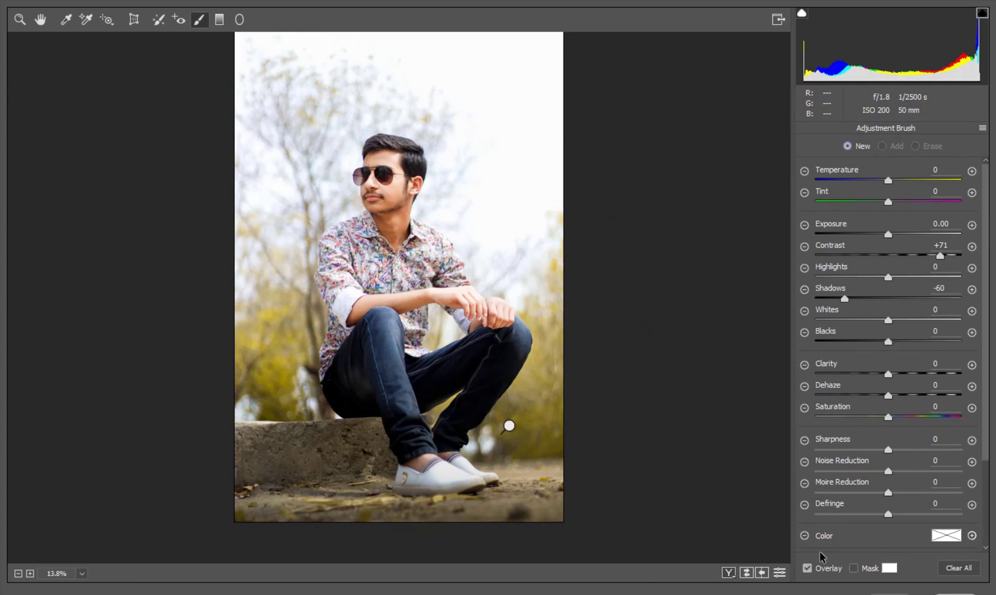
click(781, 574)
click(781, 574)
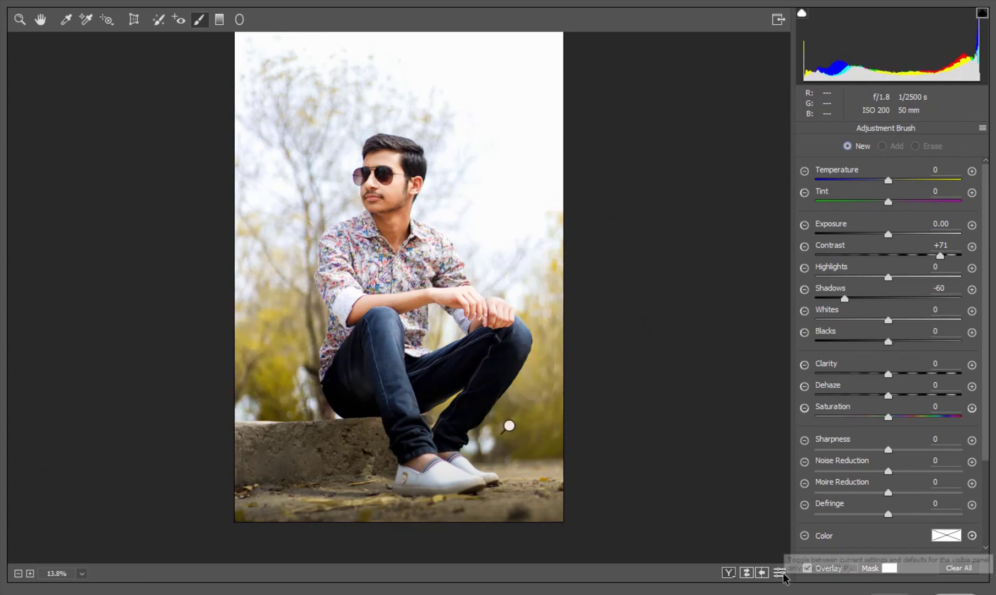
click(781, 573)
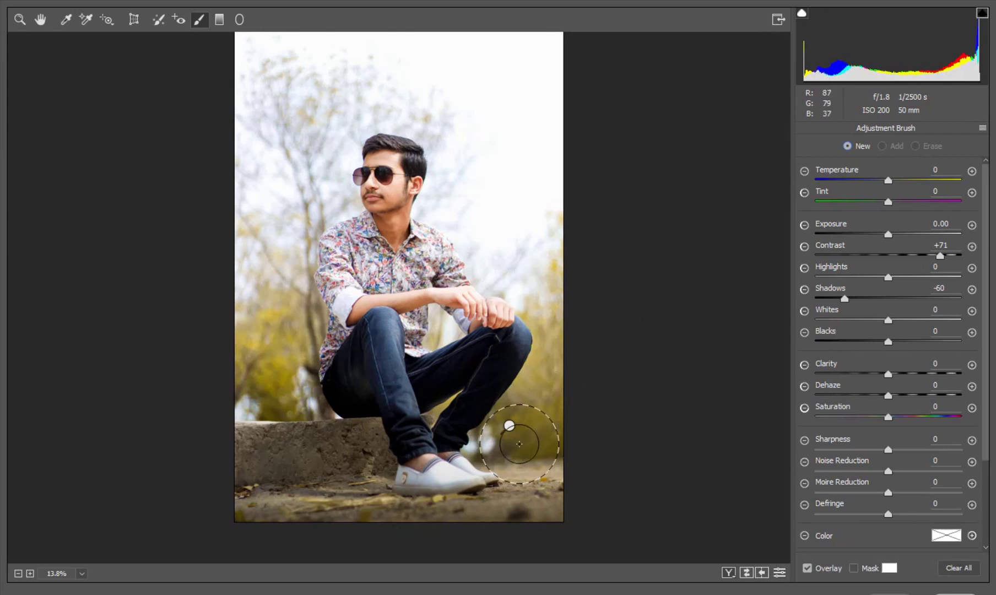
Erase the brush adjustment from the jeans near the knee.
click(509, 426)
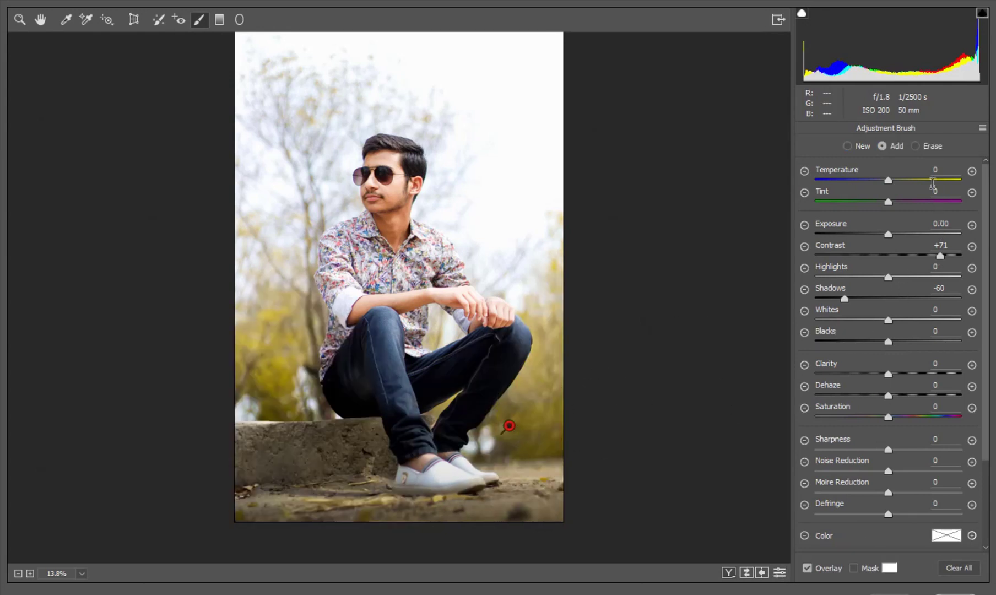
click(924, 149)
mouse_move(347, 373)
mouse_down()
mouse_move(351, 387)
mouse_move(438, 413)
mouse_move(479, 385)
mouse_move(364, 362)
mouse_move(338, 344)
mouse_move(333, 352)
mouse_up()
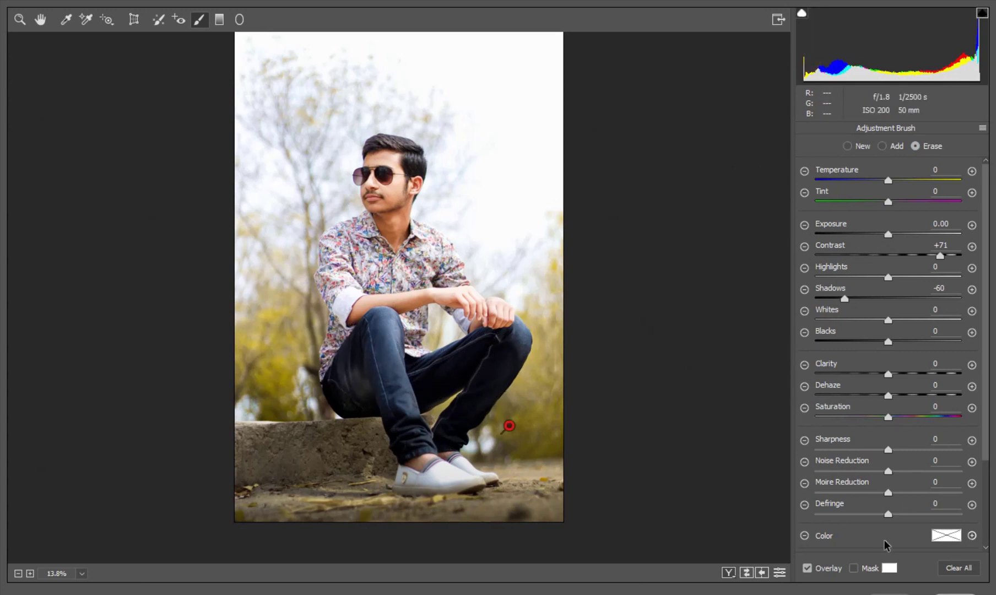
click(780, 573)
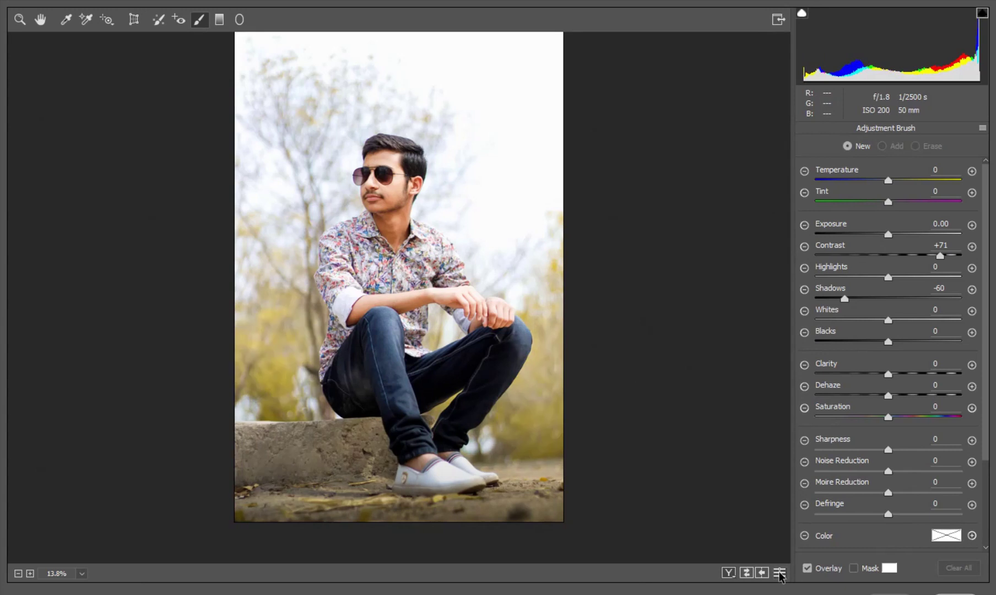
Lighten the Shadows slider for the brushed area and finish the brush work.
click(508, 427)
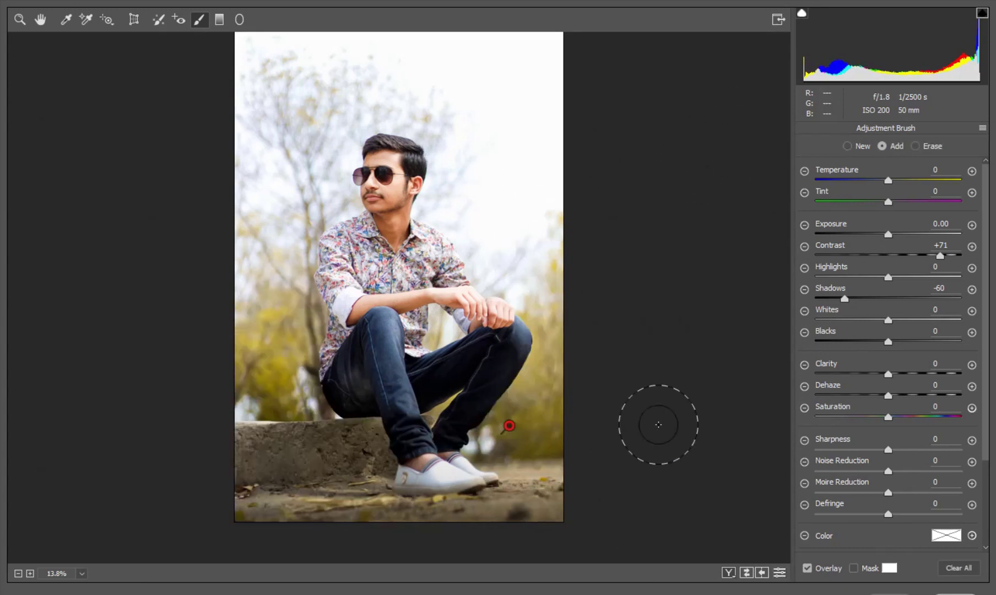
mouse_move(844, 300)
mouse_down()
mouse_move(859, 299)
mouse_move(852, 300)
mouse_up()
click(19, 20)
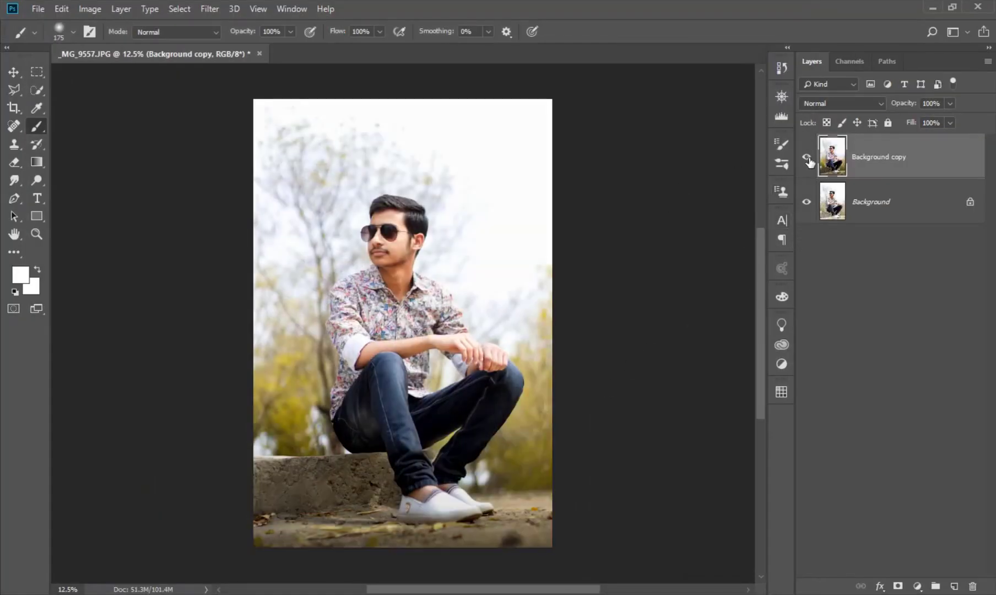
Compare the working copy with the original and zoom in on the face.
click(807, 157)
drag(408, 245, 487, 333)
drag(74, 151, 182, 157)
right_click(259, 160)
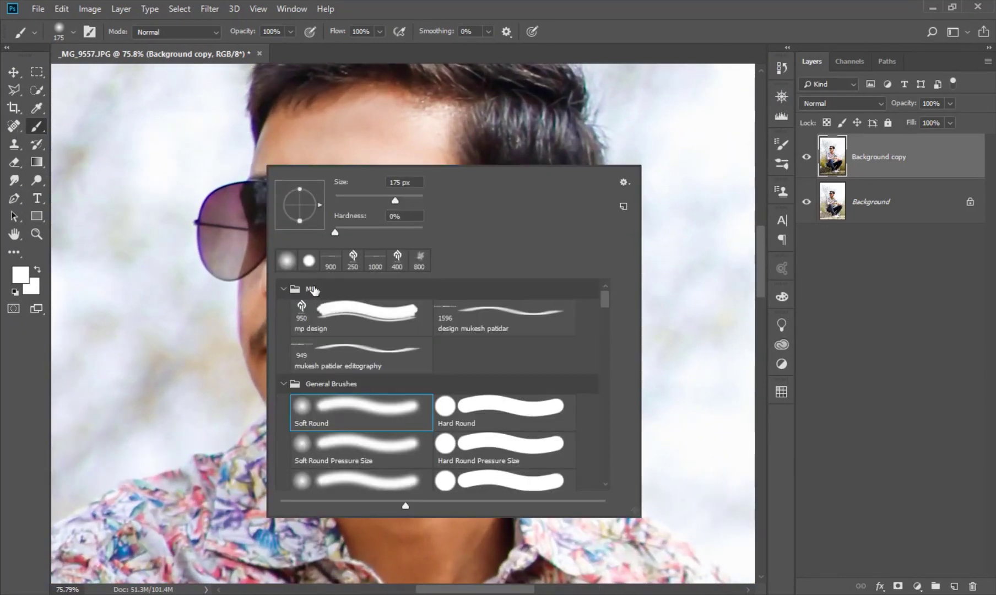
click(295, 265)
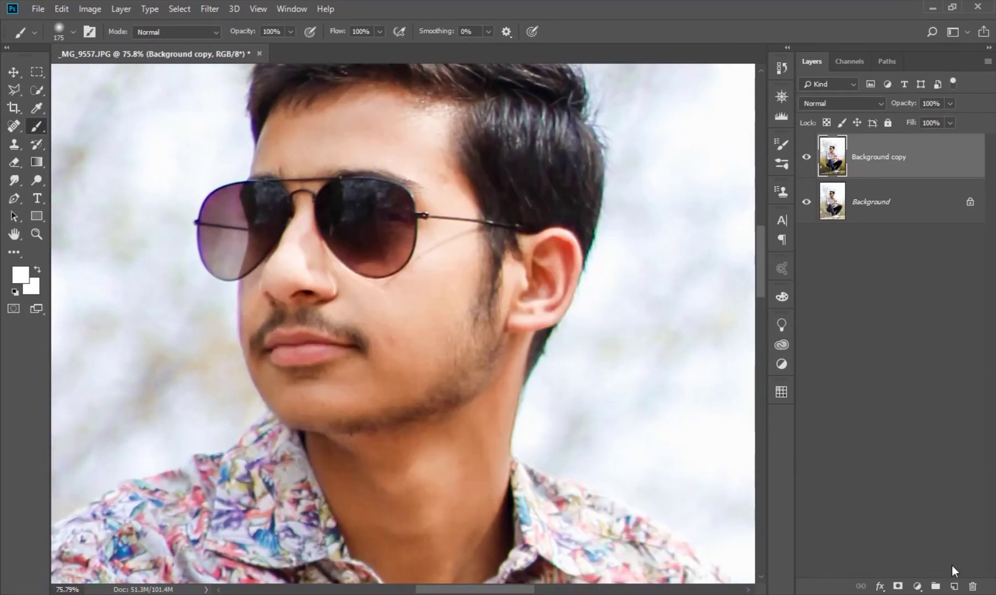
Add an empty layer, sample skin beside the eyebrow, and select the Mixer Brush.
click(955, 587)
scroll(444, 266, up, 1)
scroll(422, 211, up, 1)
scroll(429, 206, up, 1)
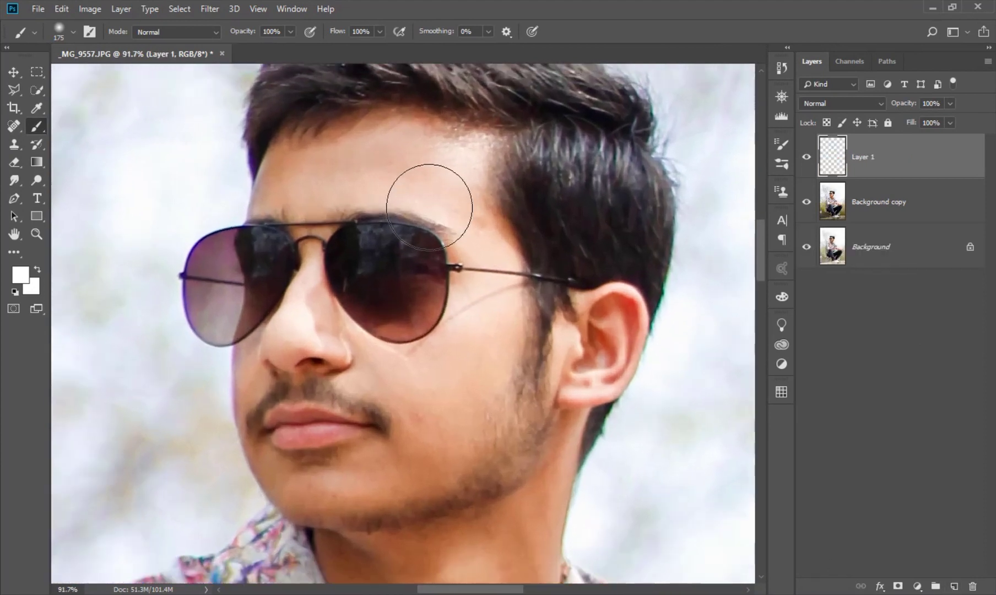
key(bracketleft)
key(bracketleft)
scroll(467, 222, up, 1)
key(bracketleft)
key(bracketleft)
key(bracketleft)
key(bracketleft)
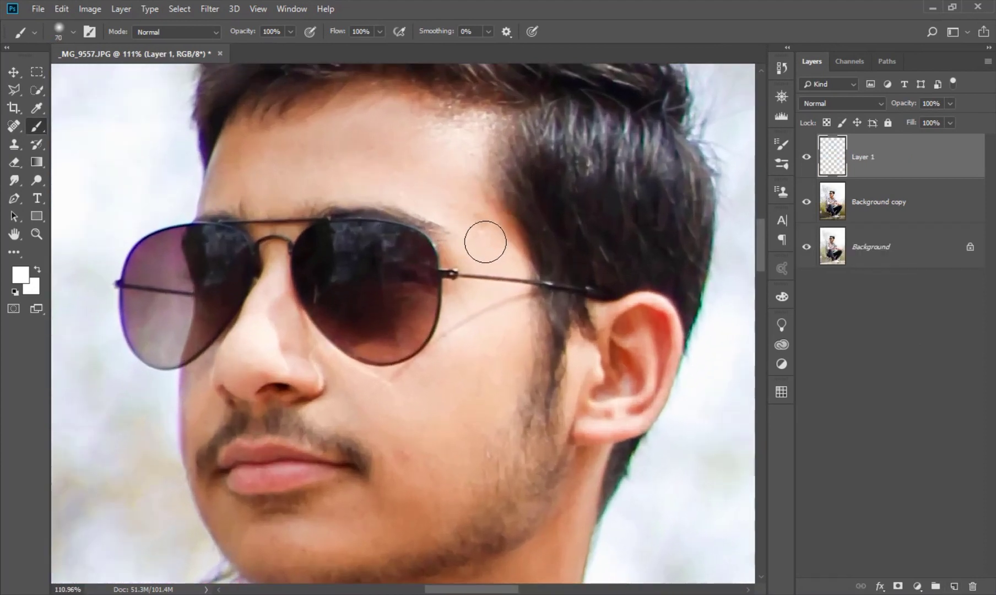
alt+click(493, 255)
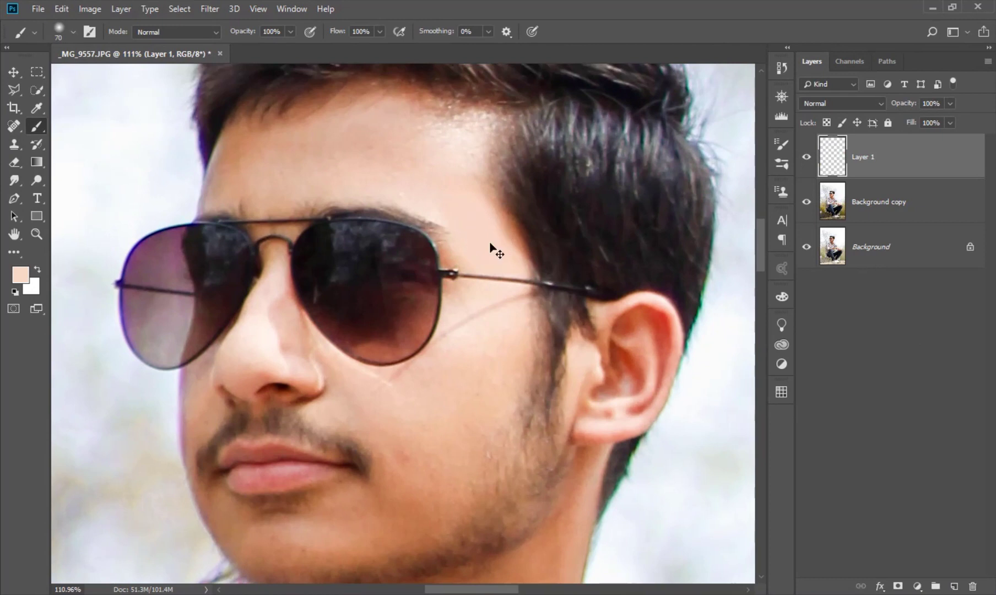
right_click(37, 126)
click(107, 168)
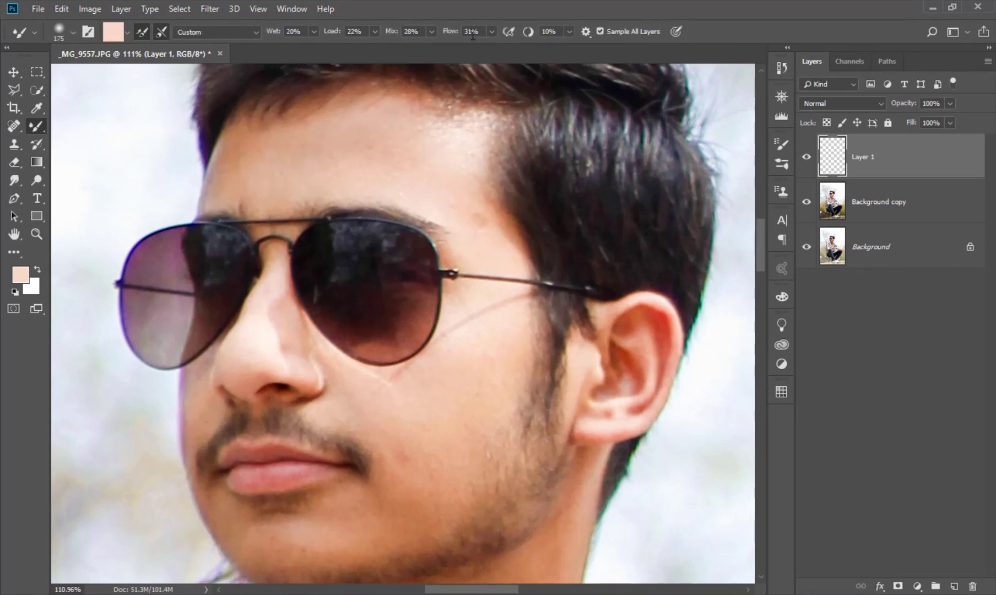
Load the Mixer Brush with skin from the temple, forehead, nose and cheek.
key(bracketleft)
key(bracketleft)
key(bracketleft)
alt+click(480, 231)
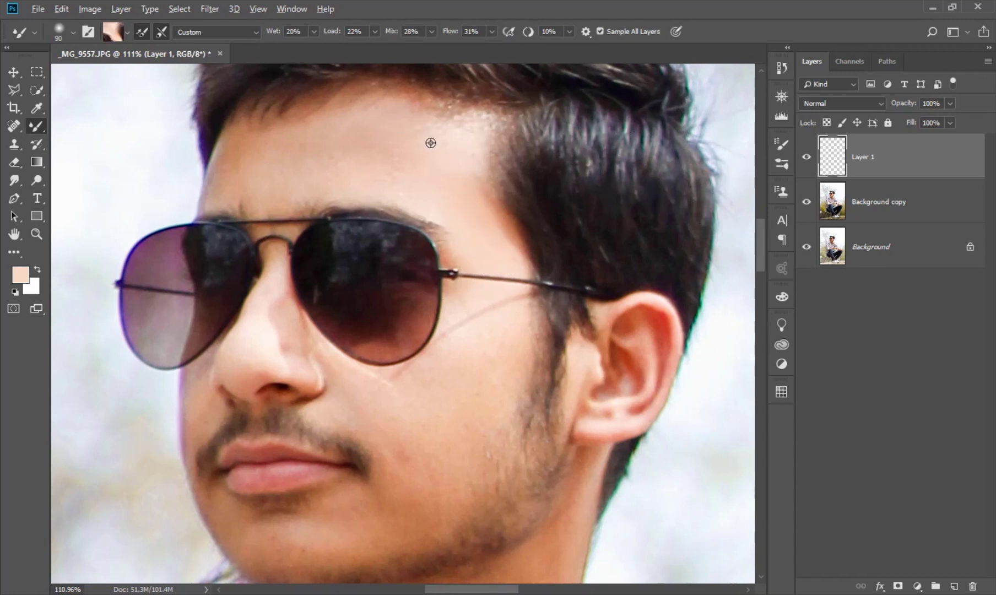
alt+click(398, 149)
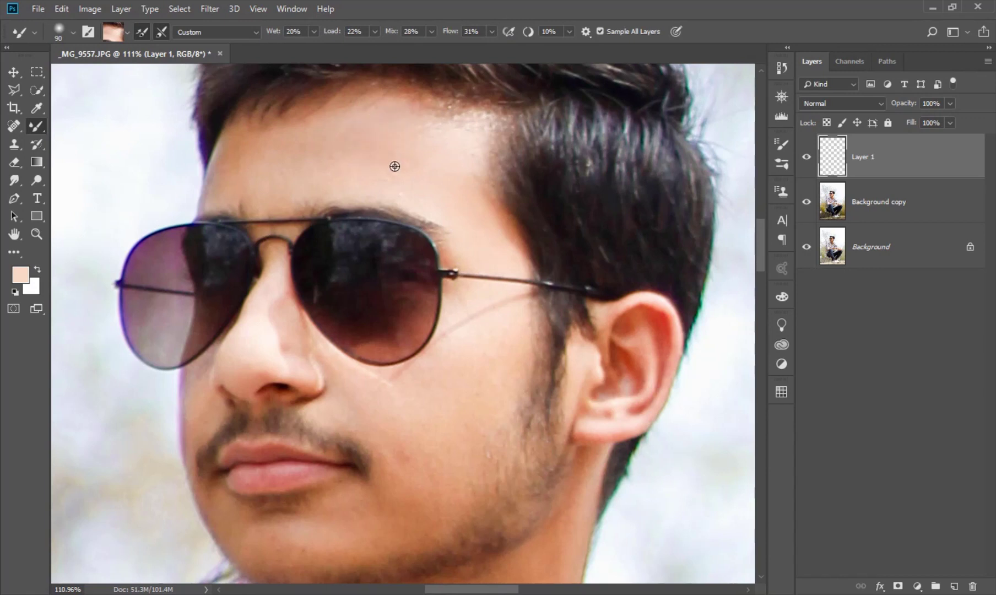
alt+click(307, 149)
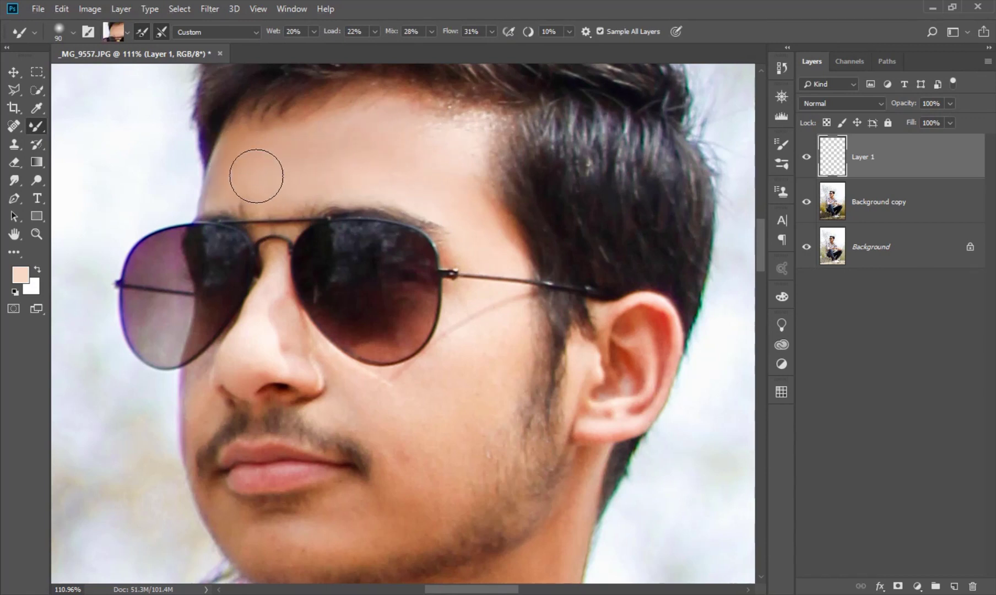
scroll(378, 251, down, 2)
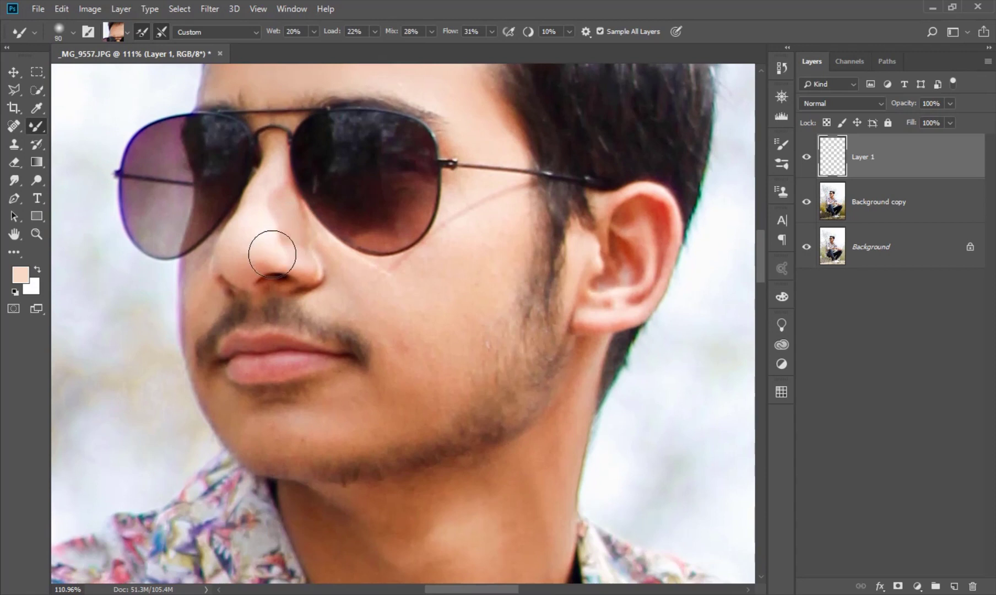
alt+click(248, 240)
key(bracketleft)
key(bracketleft)
scroll(235, 286, up, 3)
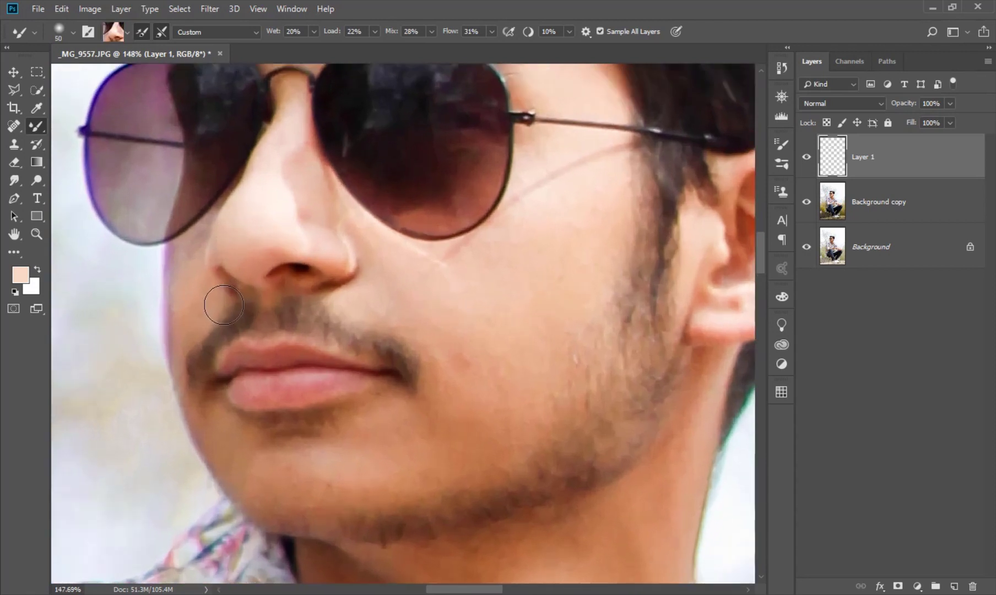
alt+click(192, 296)
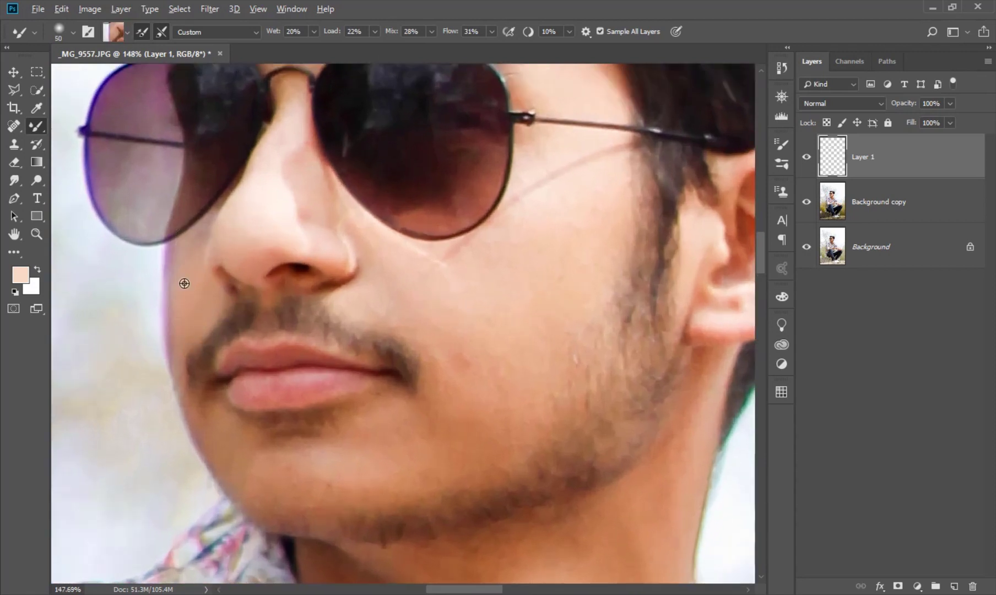
alt+click(184, 284)
Blend skin around the chin and cheek with a larger brush.
alt+click(236, 449)
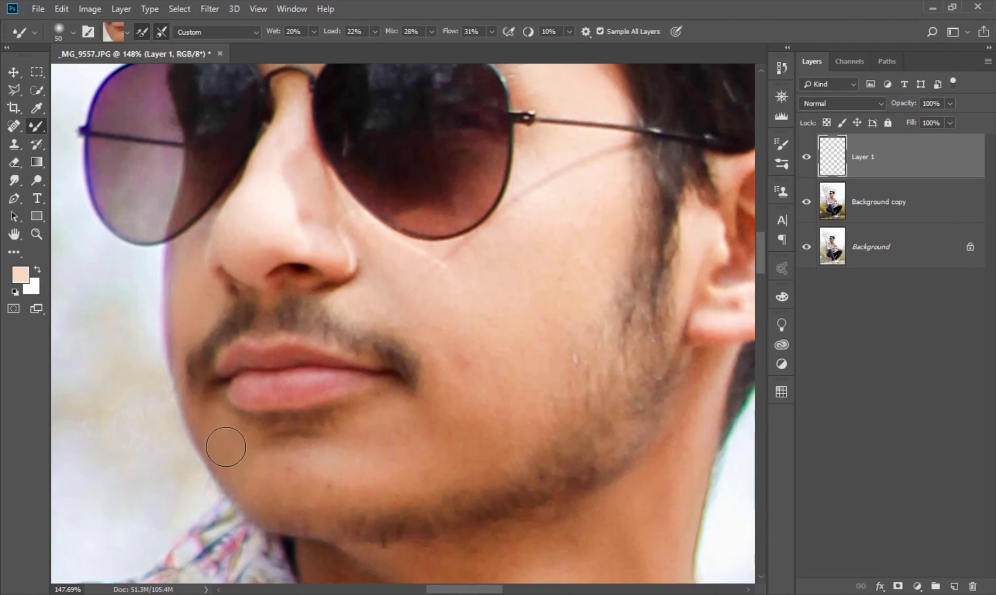
alt+click(283, 476)
alt+click(353, 467)
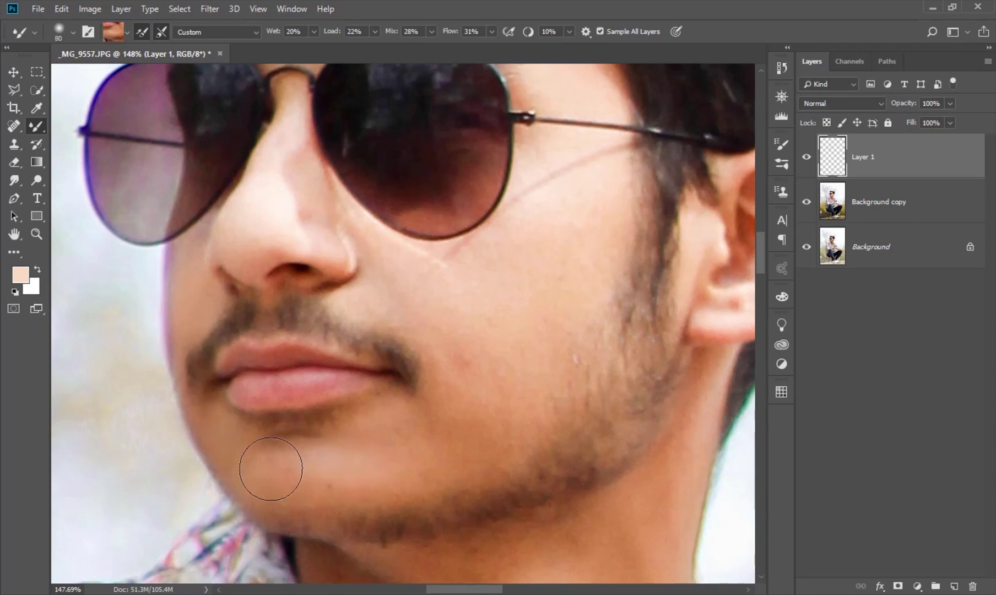
alt+click(356, 414)
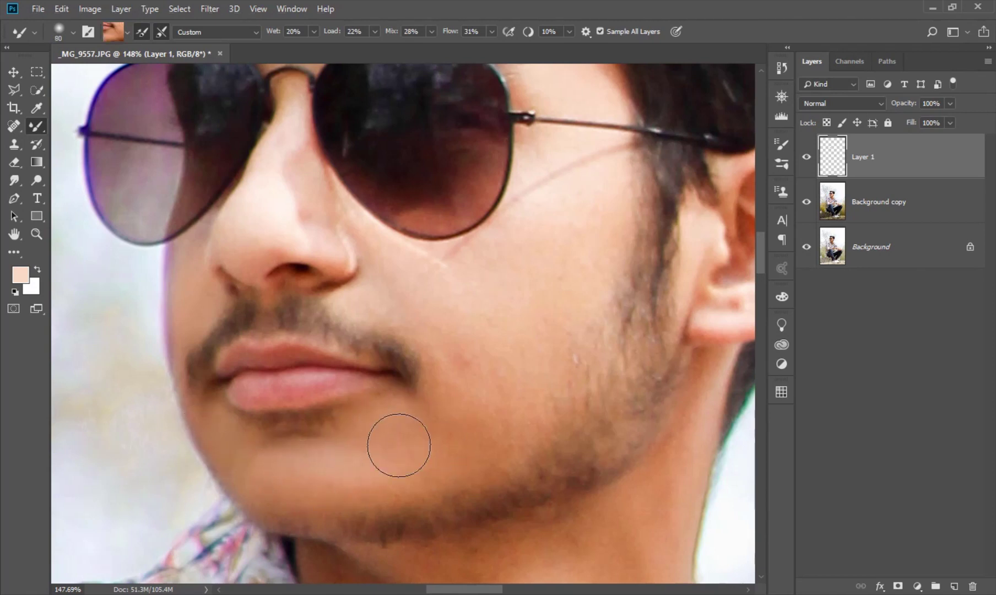
alt+click(407, 410)
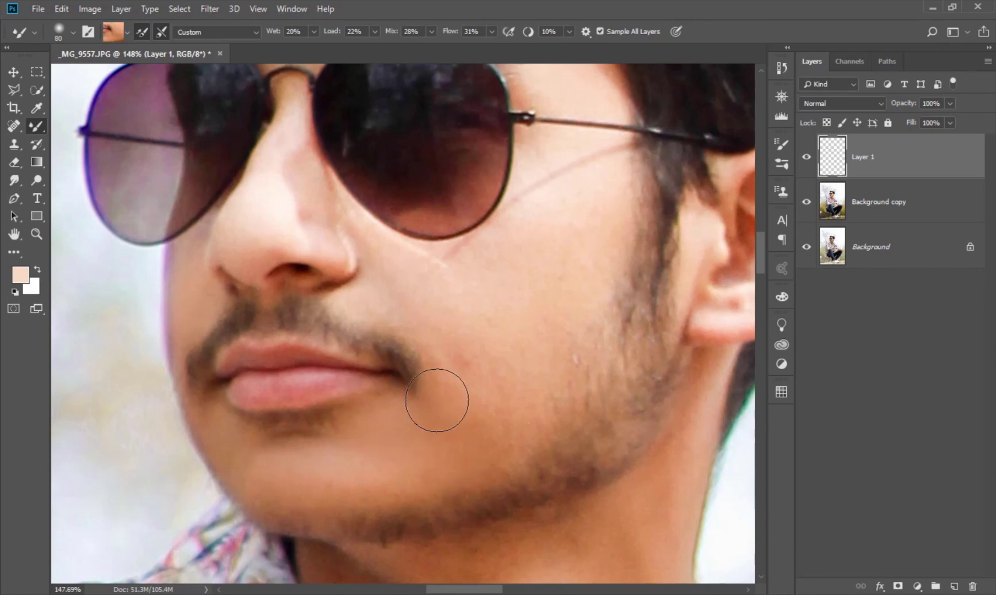
alt+click(450, 330)
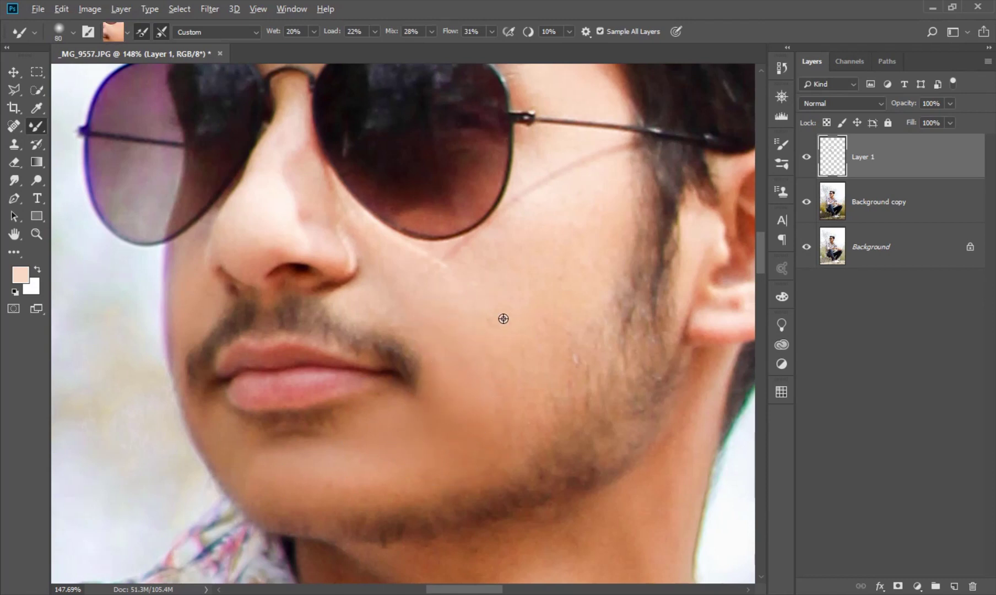
key(bracketright)
key(bracketright)
alt+click(562, 226)
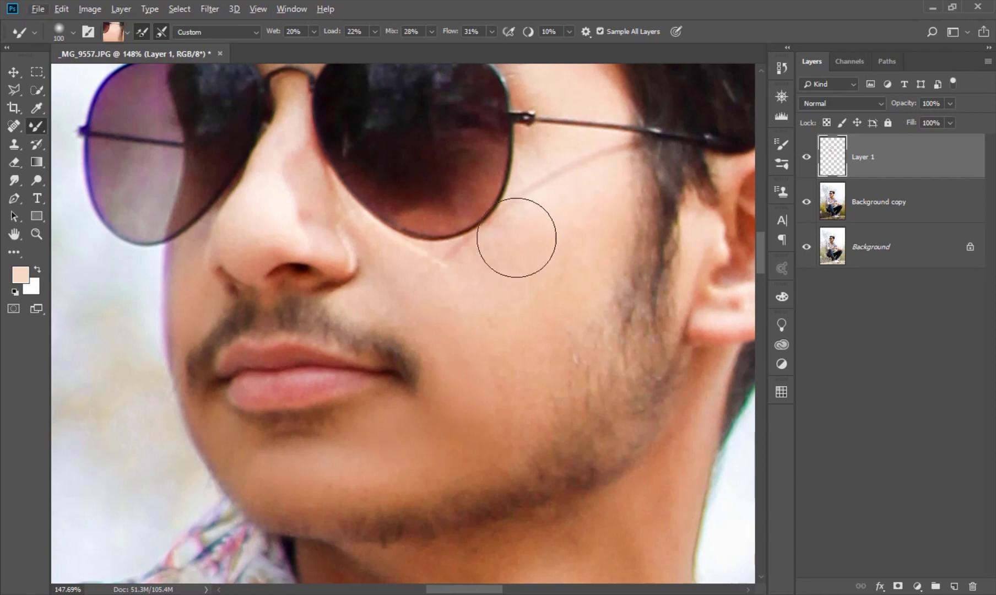
Blend away the light streak on the cheek using fresh skin samples.
alt+click(447, 307)
alt+click(545, 293)
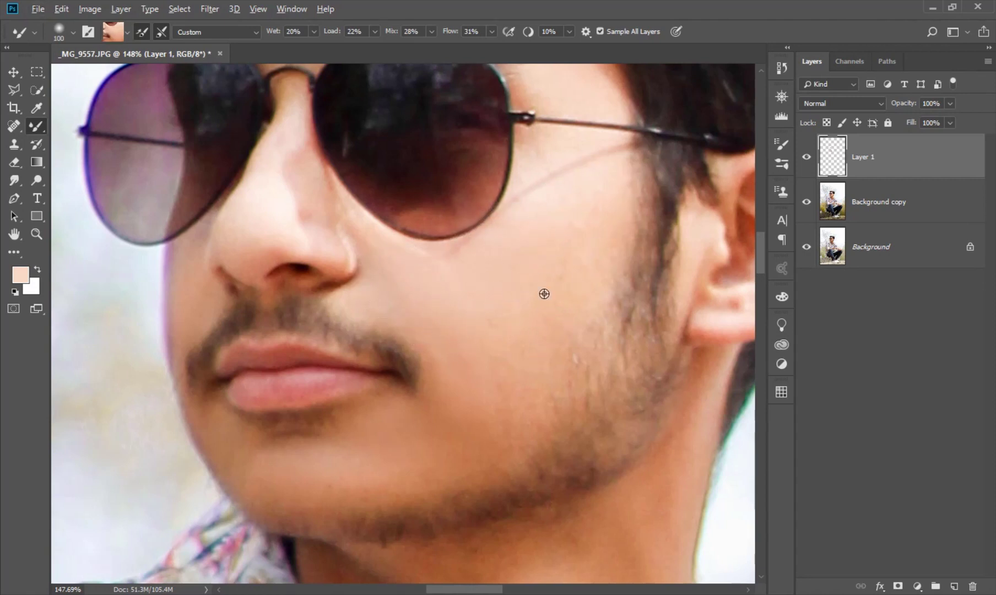
alt+click(590, 207)
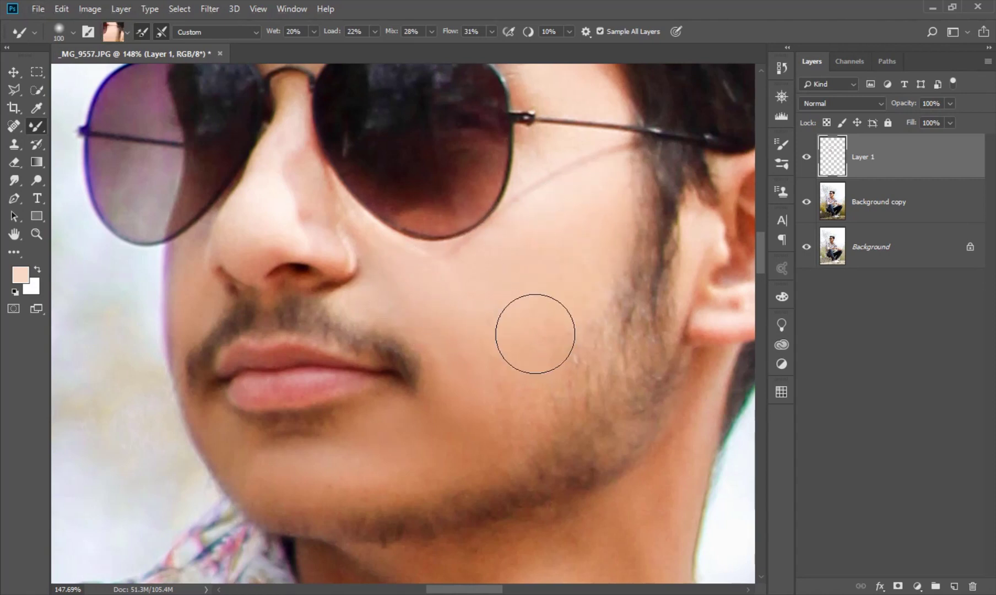
alt+click(568, 343)
alt+click(504, 408)
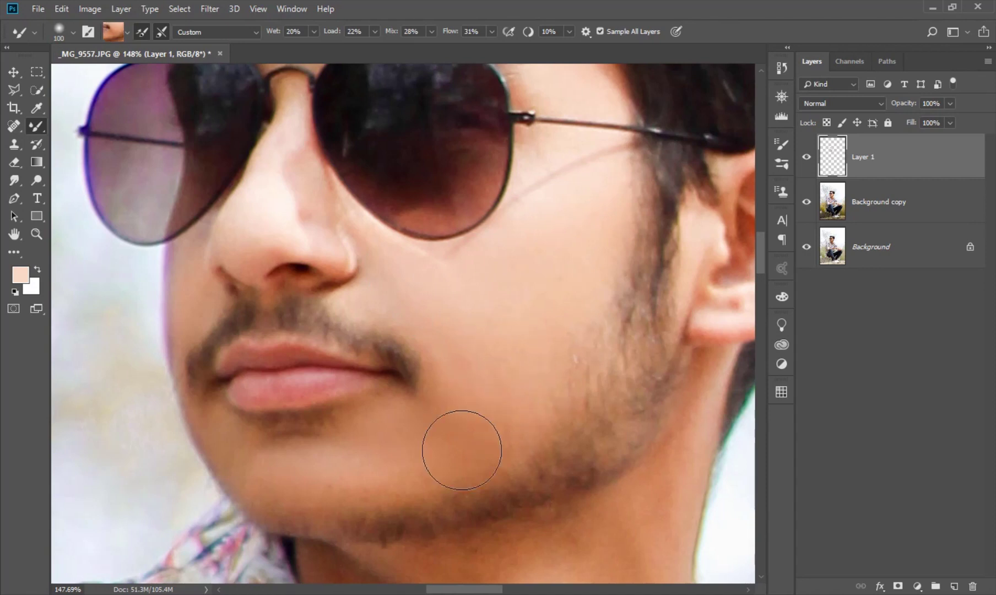
alt+click(466, 404)
alt+click(474, 353)
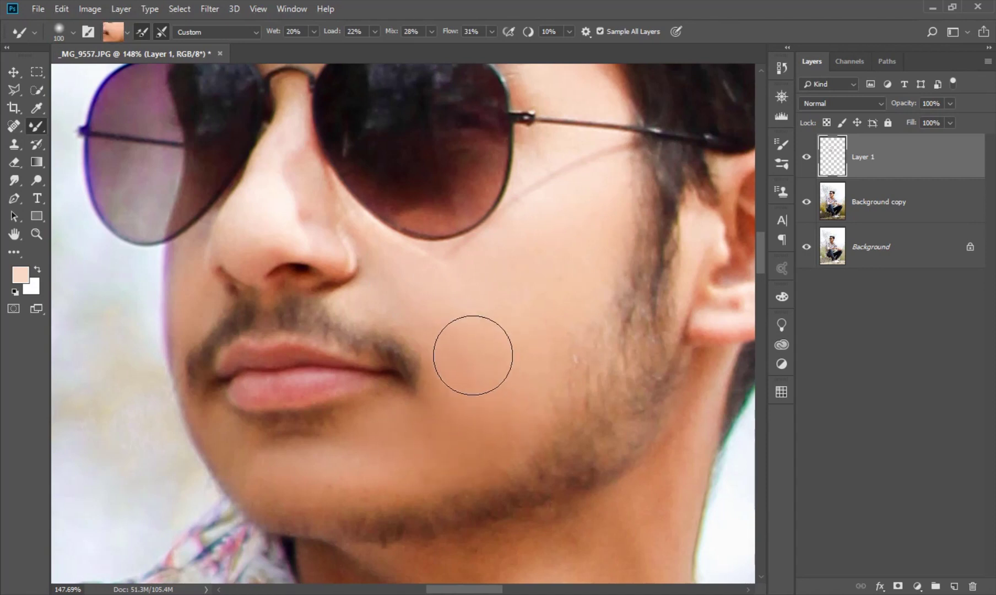
alt+click(512, 365)
alt+click(408, 325)
Smooth the skin down the nose bridge with a smaller brush.
scroll(411, 333, up, 3)
scroll(410, 334, left, 2)
key(bracketleft)
key(bracketleft)
key(bracketleft)
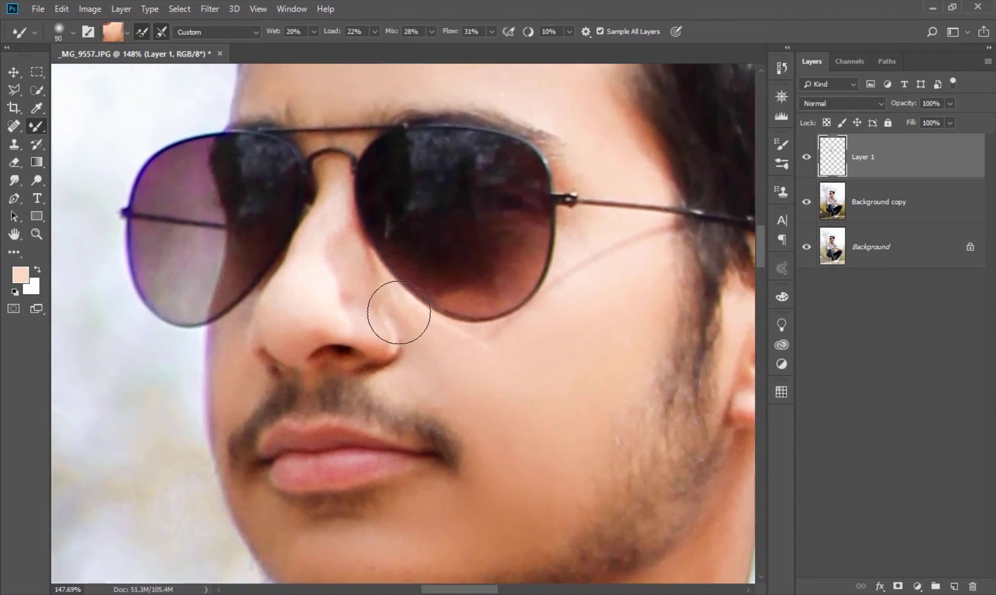
key(bracketleft)
key(bracketleft)
alt+click(307, 269)
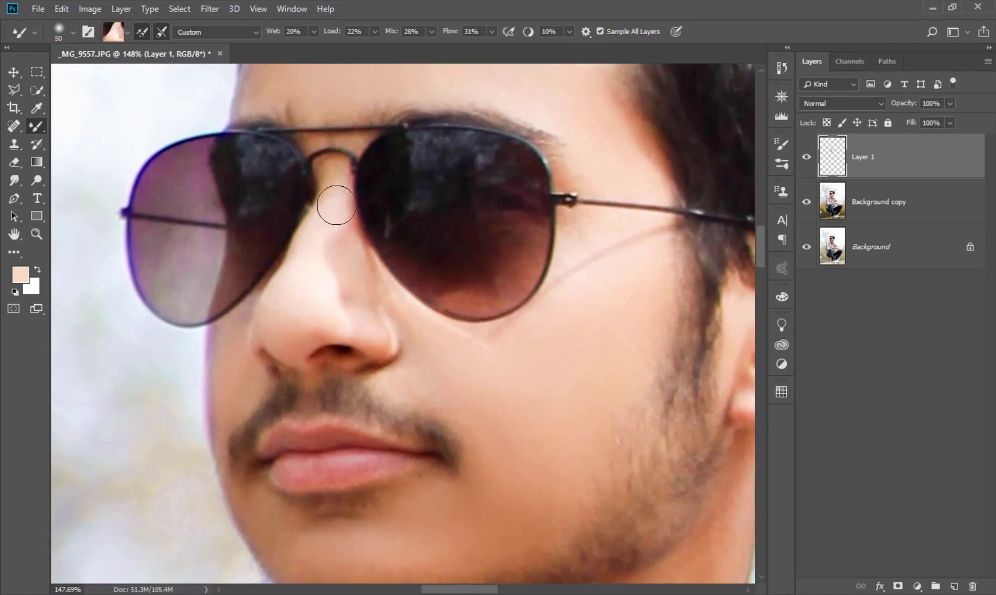
drag(336, 205, 348, 246)
Smooth the cheek below the glasses, near the nose crease and across.
mouse_move(575, 286)
mouse_down()
mouse_move(426, 309)
mouse_move(429, 265)
mouse_up()
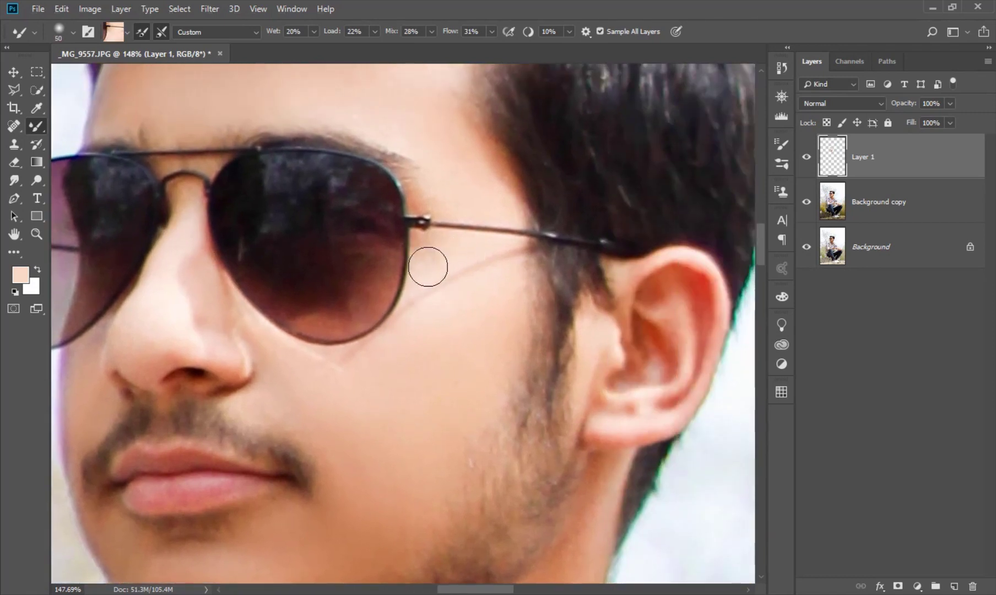
mouse_move(485, 245)
mouse_down()
mouse_move(479, 298)
mouse_move(460, 299)
mouse_up()
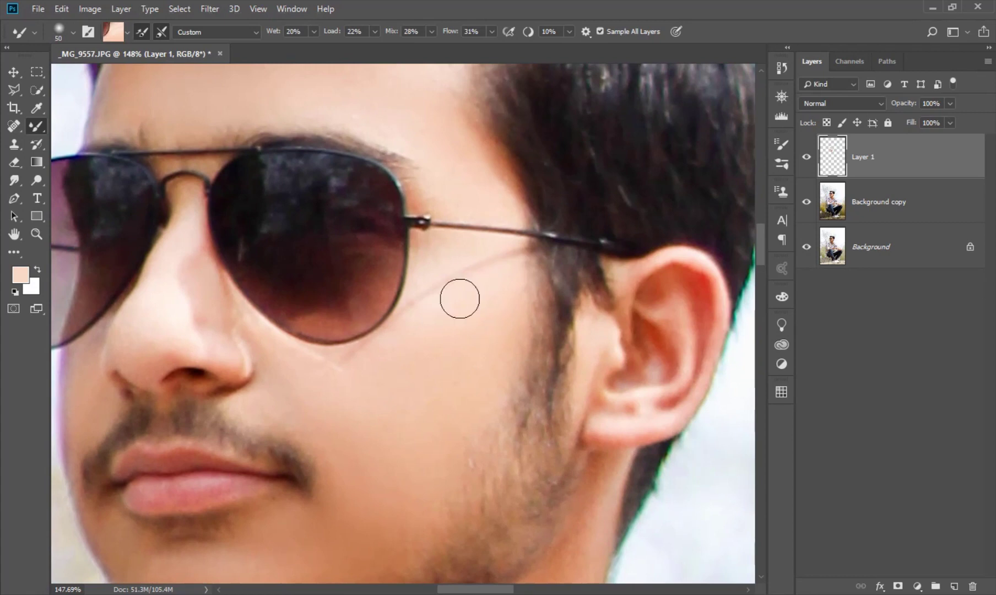
mouse_move(338, 380)
mouse_down()
mouse_move(307, 371)
mouse_move(270, 413)
mouse_up()
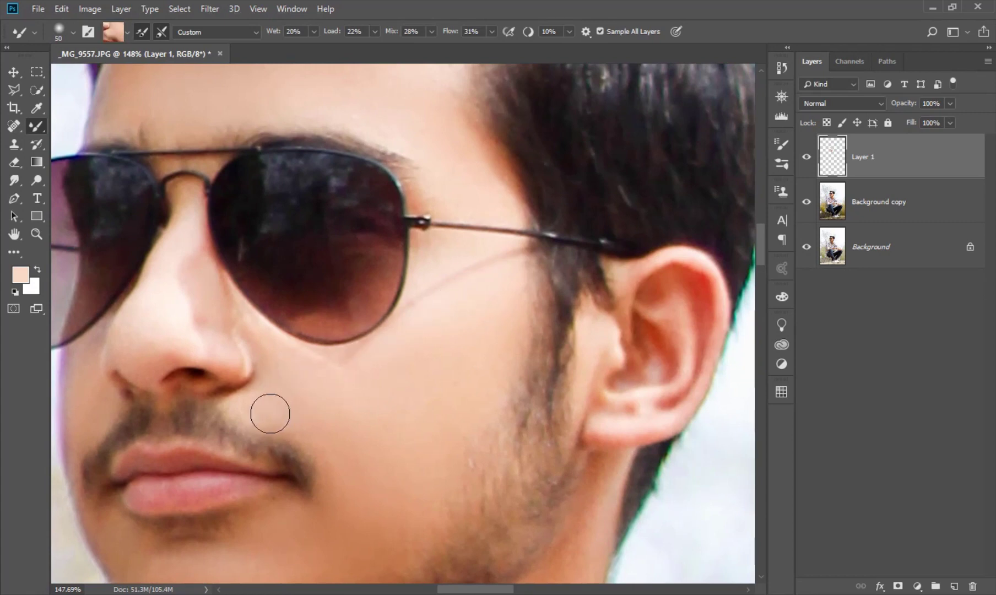
drag(517, 441, 486, 342)
mouse_move(521, 222)
mouse_down()
mouse_move(483, 218)
mouse_move(436, 291)
mouse_up()
mouse_move(364, 421)
mouse_down()
mouse_move(463, 331)
mouse_move(333, 355)
mouse_up()
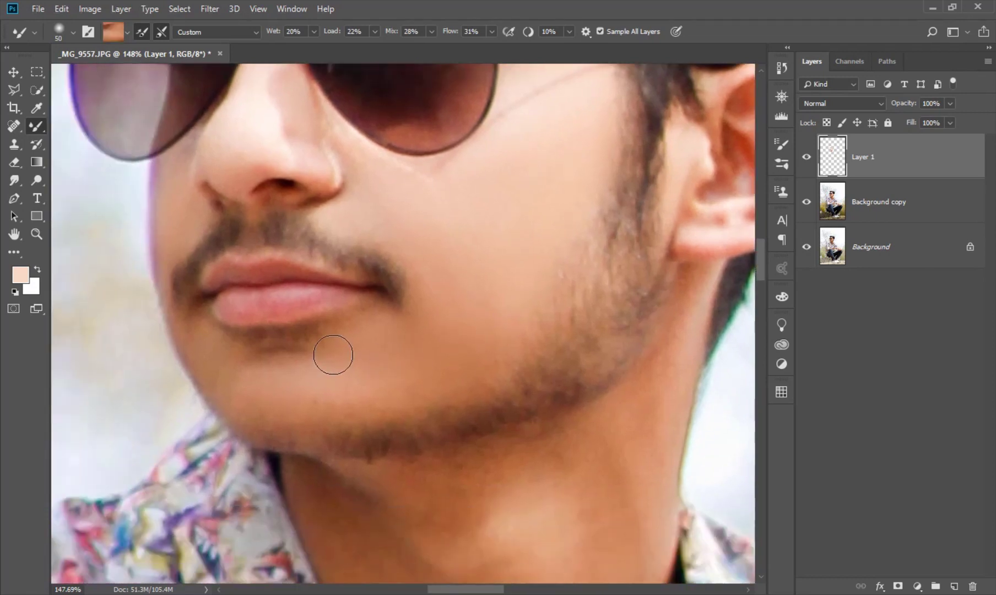
Smooth the skin under the chin using darker chin samples and a larger brush.
alt+click(348, 397)
alt+click(238, 366)
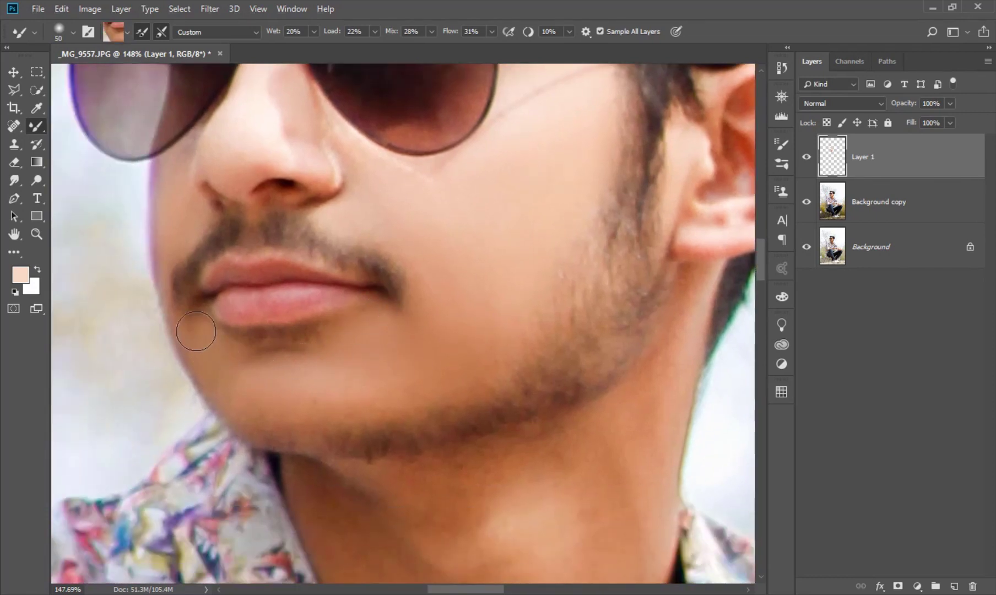
scroll(200, 308, down, 2)
scroll(238, 348, down, 1)
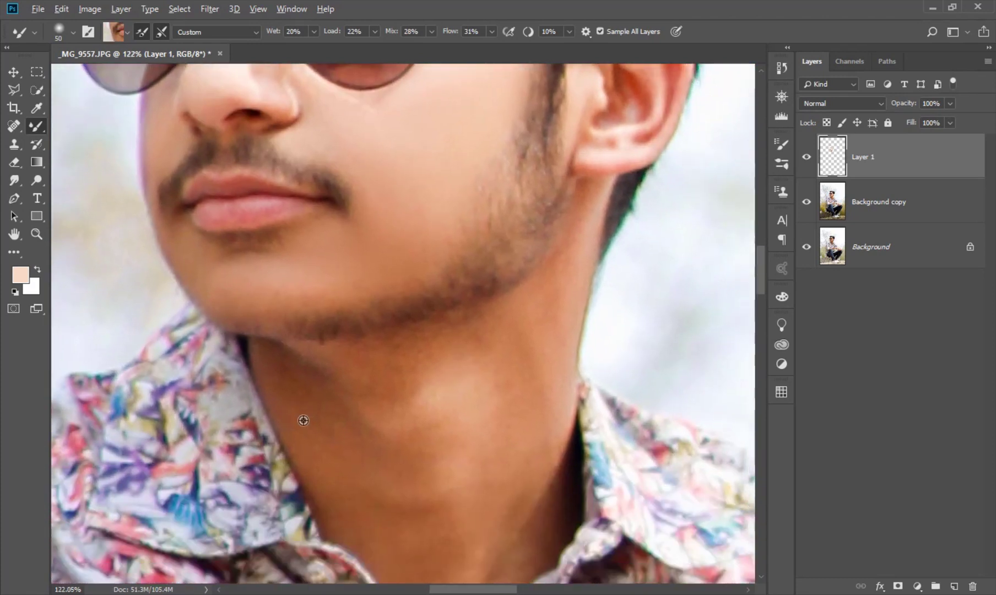
key(bracketright)
key(bracketright)
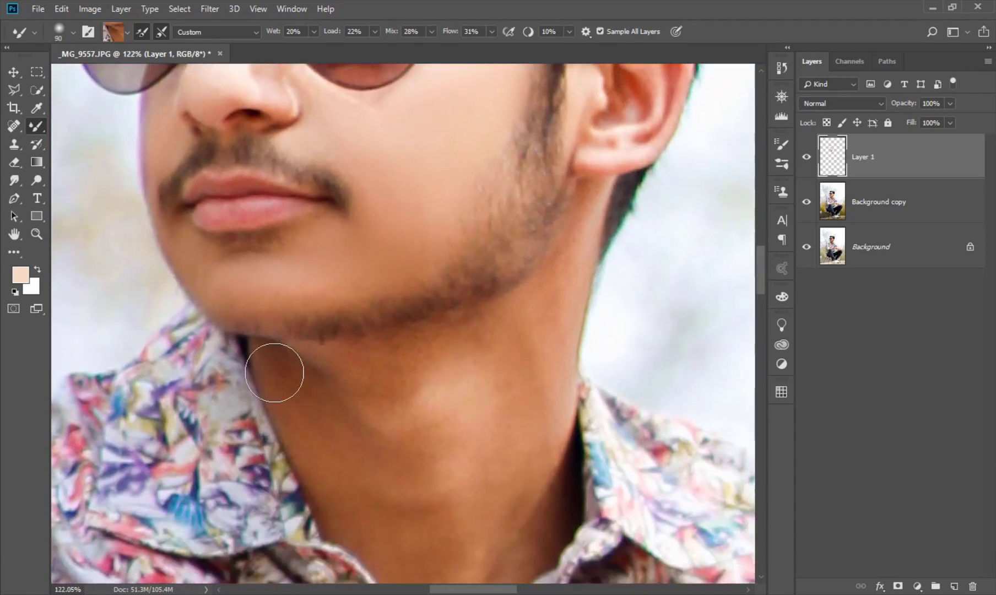
drag(423, 363, 429, 349)
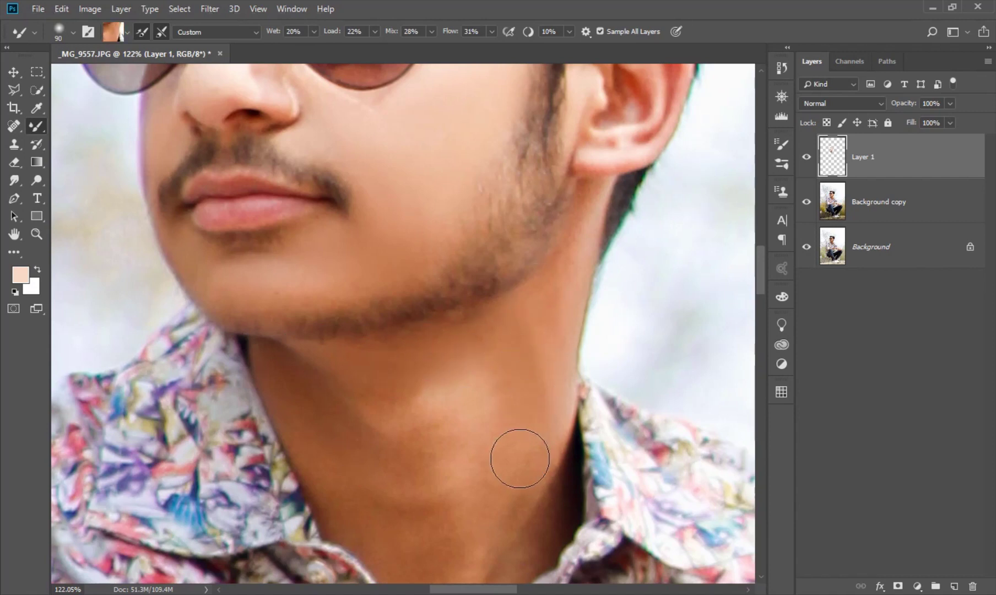
Smooth the middle, upper-left and left side of the neck.
drag(517, 419, 511, 244)
drag(489, 300, 480, 398)
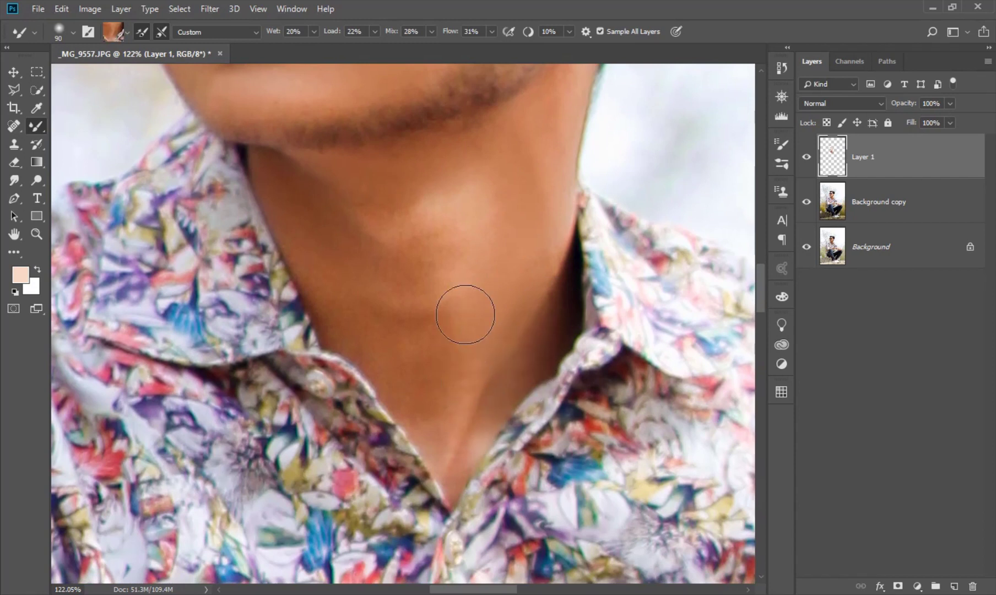
mouse_move(466, 315)
mouse_down()
mouse_move(431, 284)
mouse_move(384, 200)
mouse_up()
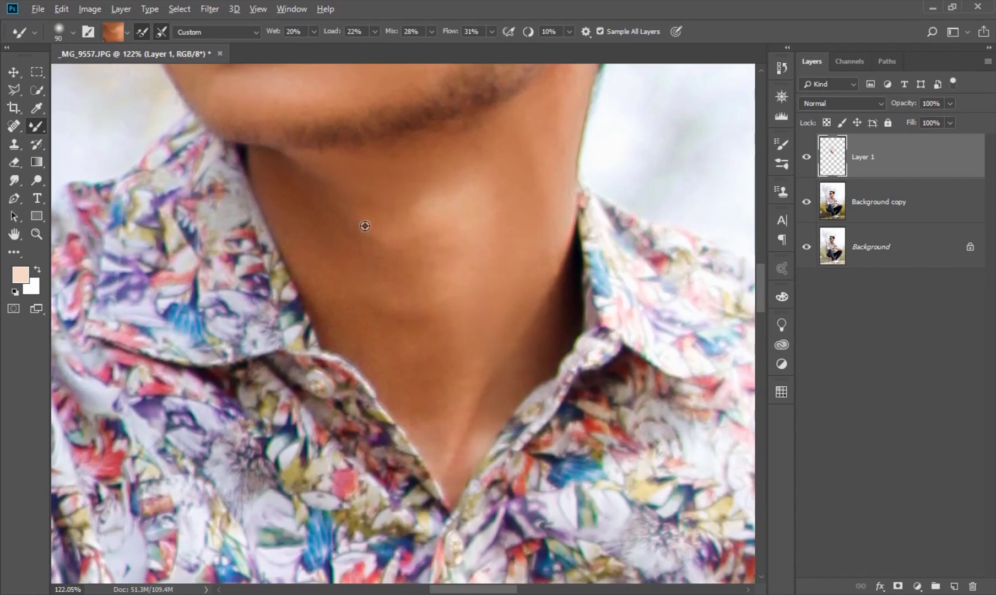
drag(356, 283, 370, 342)
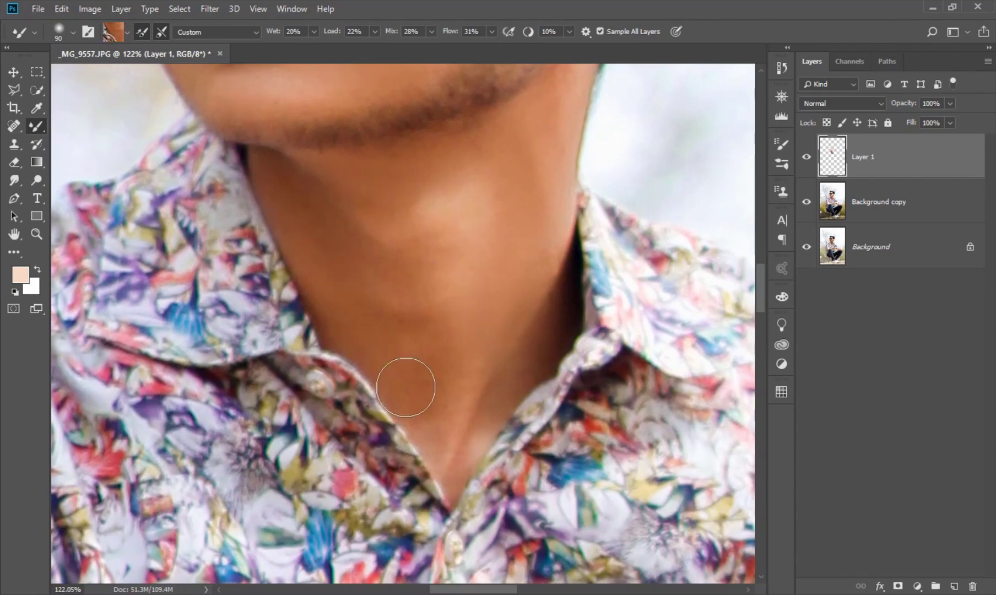
alt+click(422, 267)
alt+click(391, 215)
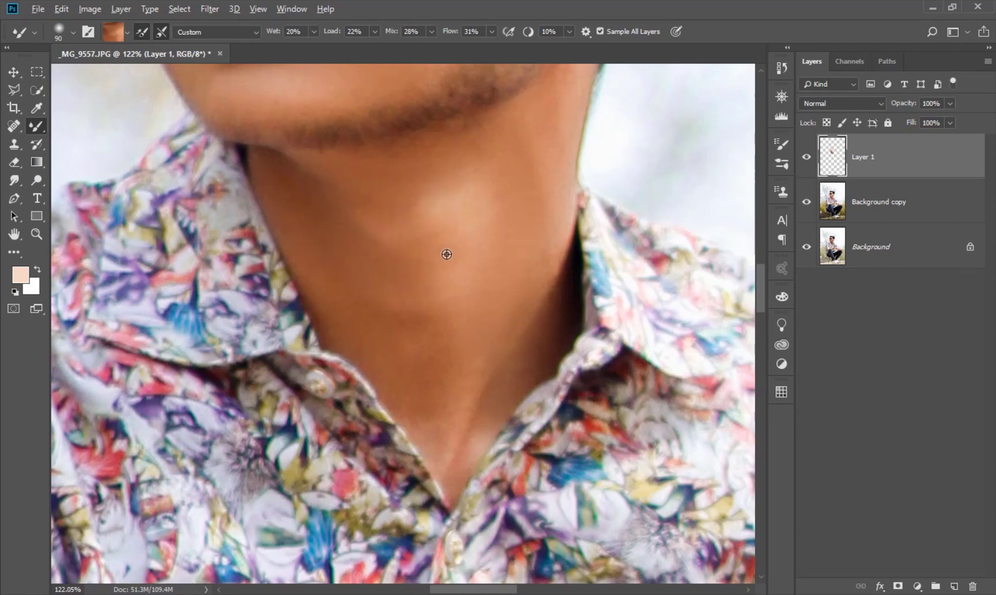
alt+click(446, 254)
mouse_move(416, 296)
mouse_down()
mouse_move(449, 366)
mouse_move(360, 318)
mouse_move(514, 337)
mouse_up()
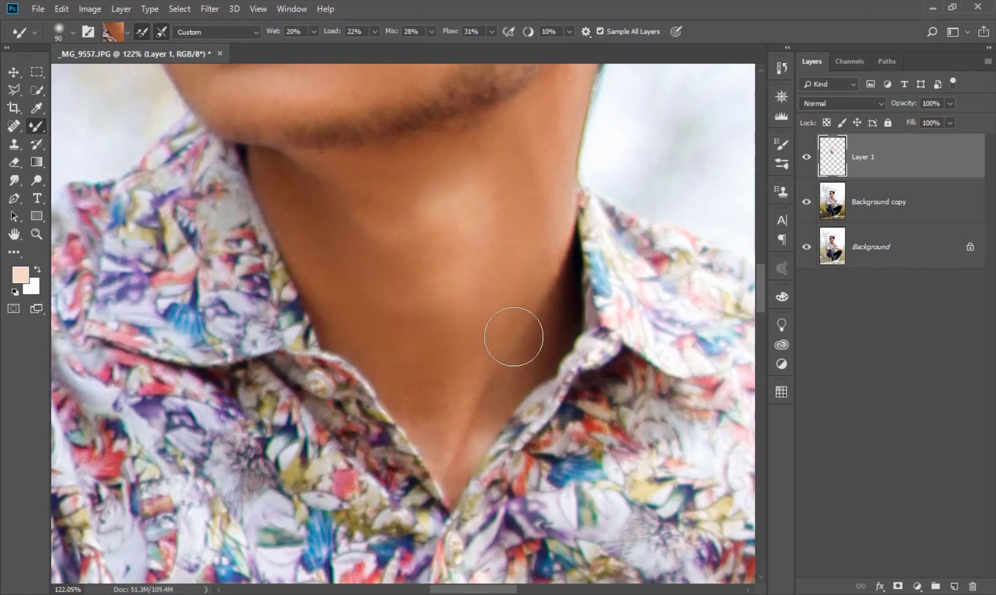
Resample neck tones and smooth the upper and lower neck.
alt+click(458, 340)
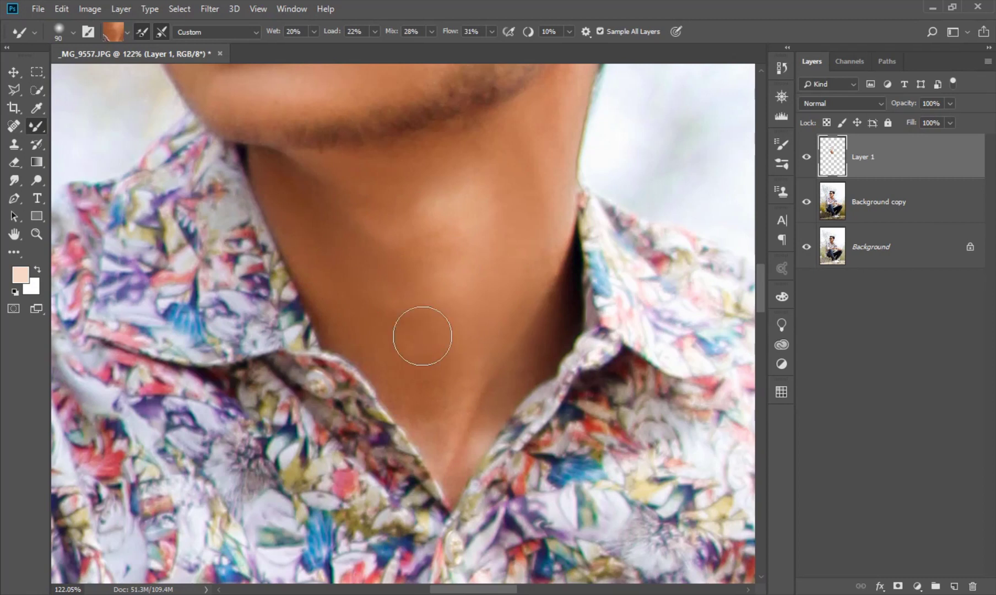
alt+click(321, 296)
alt+click(493, 388)
mouse_move(517, 262)
mouse_down()
mouse_move(485, 138)
mouse_move(522, 100)
mouse_move(367, 176)
mouse_up()
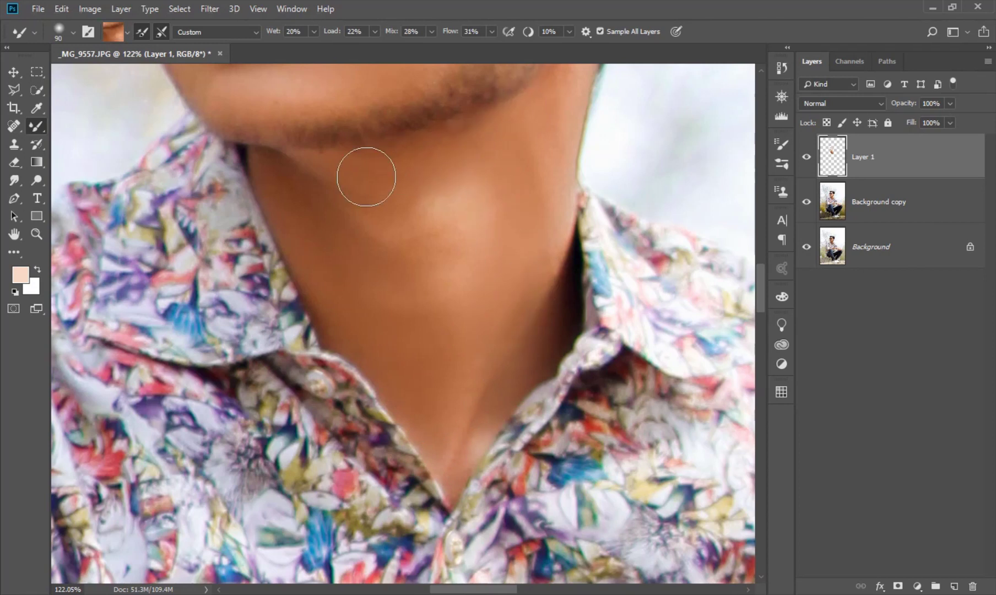
alt+click(306, 211)
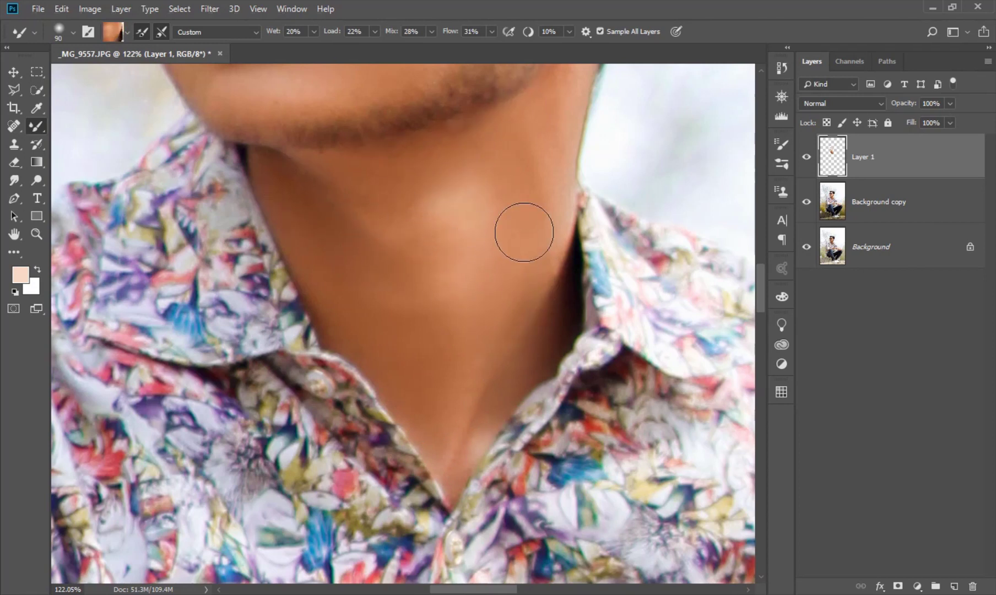
drag(524, 232, 507, 326)
alt+click(400, 249)
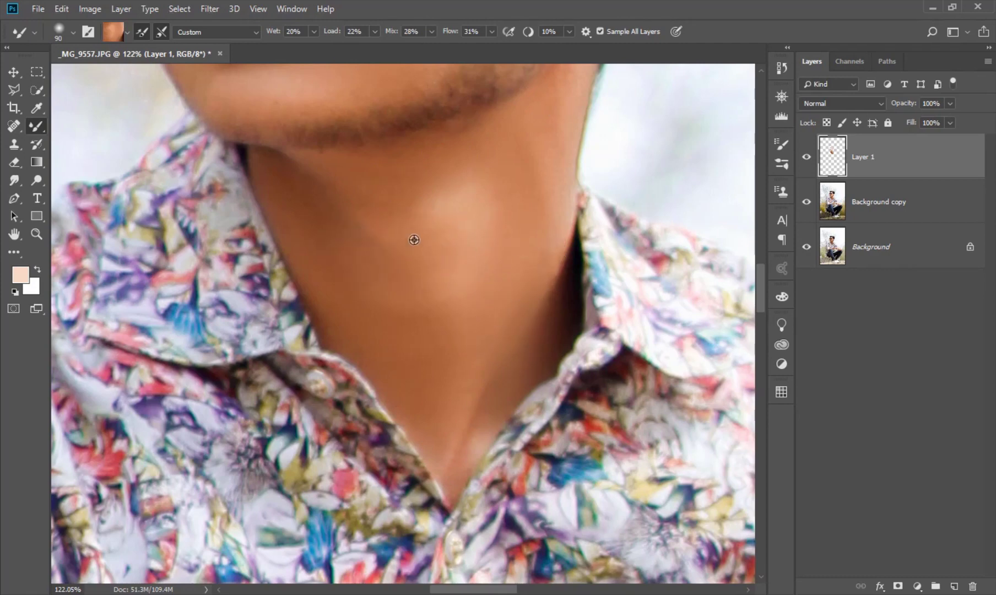
Smooth the skin along the forearm with a larger Mixer Brush.
scroll(438, 351, down, 3)
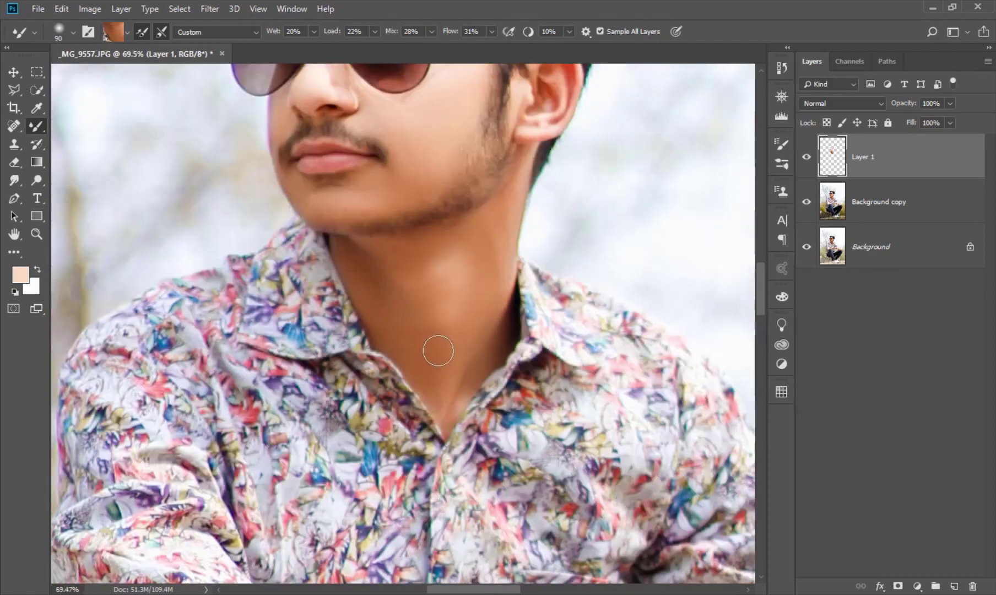
scroll(438, 350, down, 3)
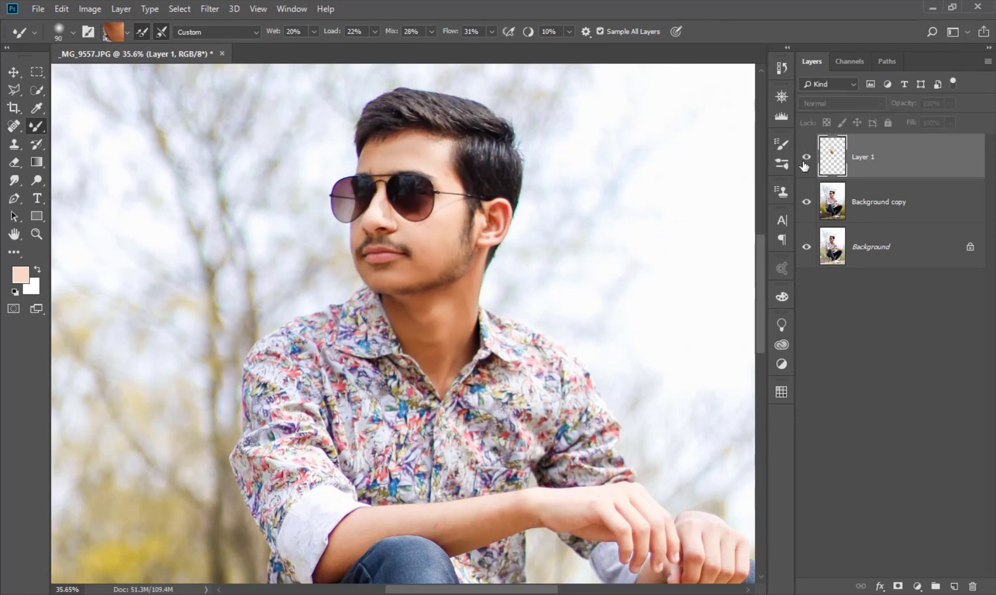
drag(444, 384, 445, 221)
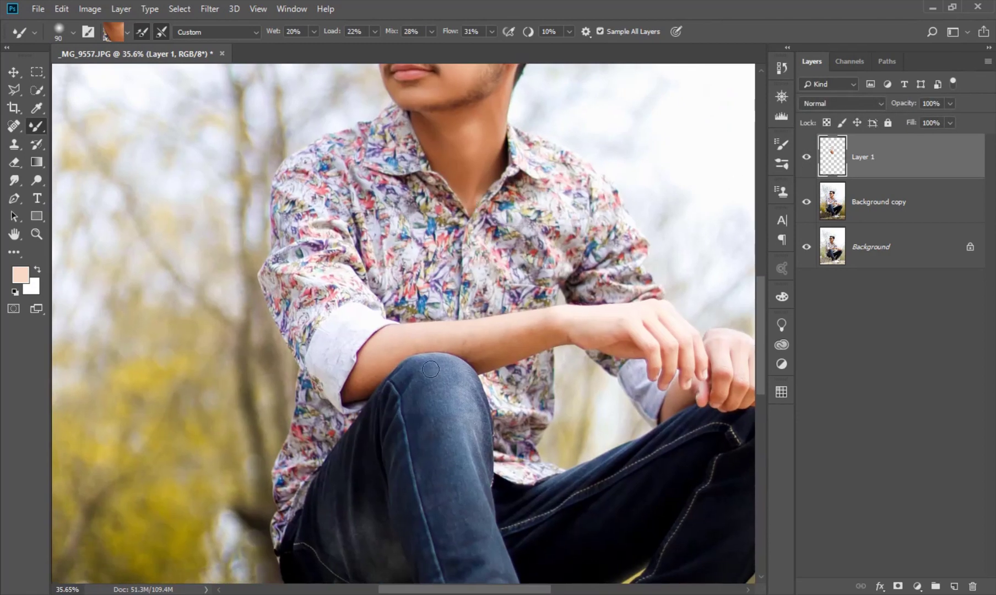
scroll(400, 333, up, 3)
key(bracketright)
key(bracketright)
key(bracketright)
key(bracketright)
mouse_move(385, 323)
mouse_down()
mouse_move(630, 286)
mouse_move(653, 294)
mouse_up()
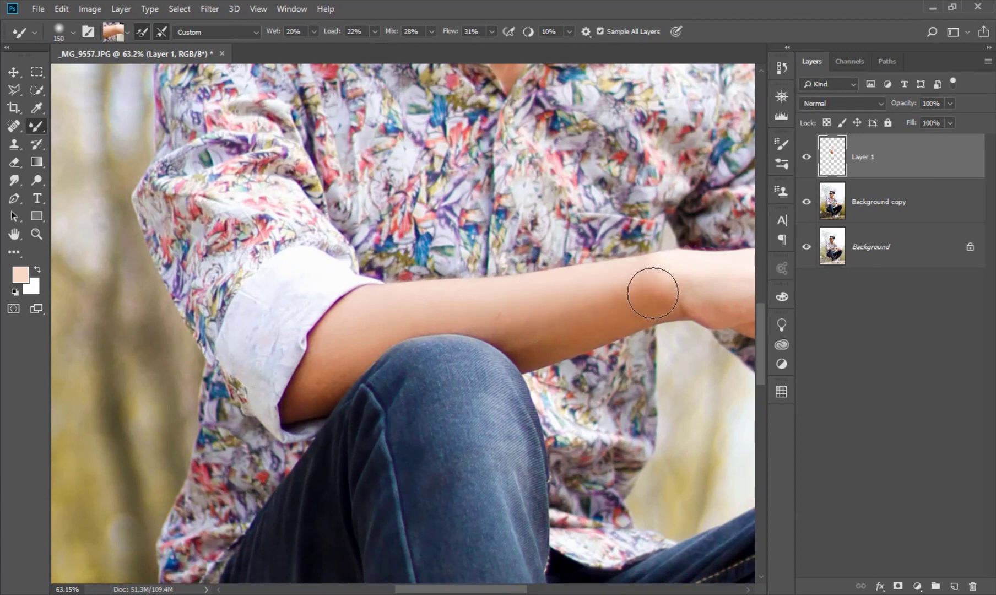
mouse_move(537, 329)
mouse_down()
mouse_move(487, 318)
mouse_move(520, 309)
mouse_up()
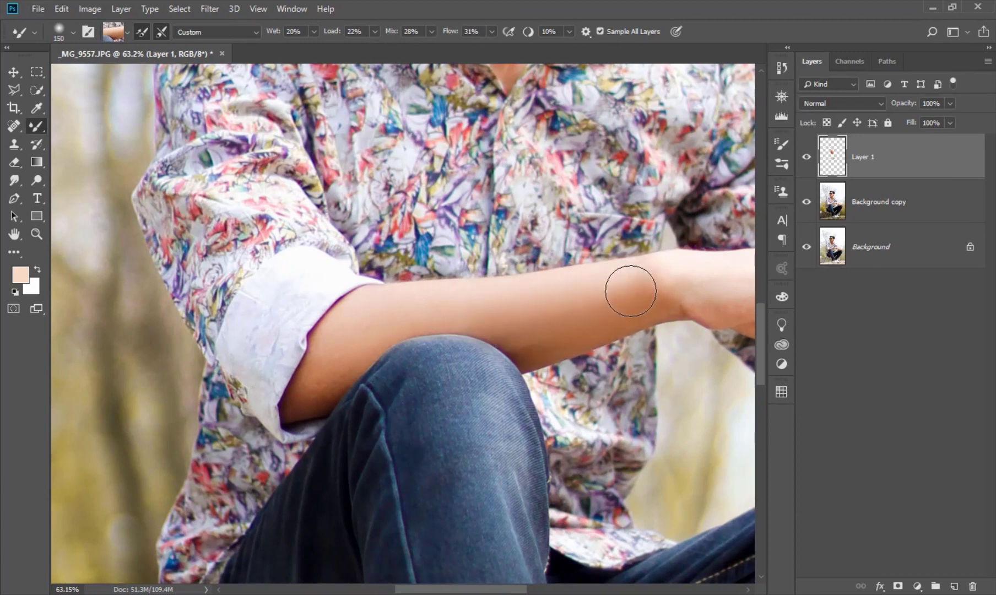
drag(444, 313, 382, 318)
Smooth the forearm near the elbow and across the wrist.
key(bracketleft)
scroll(382, 318, up, 3)
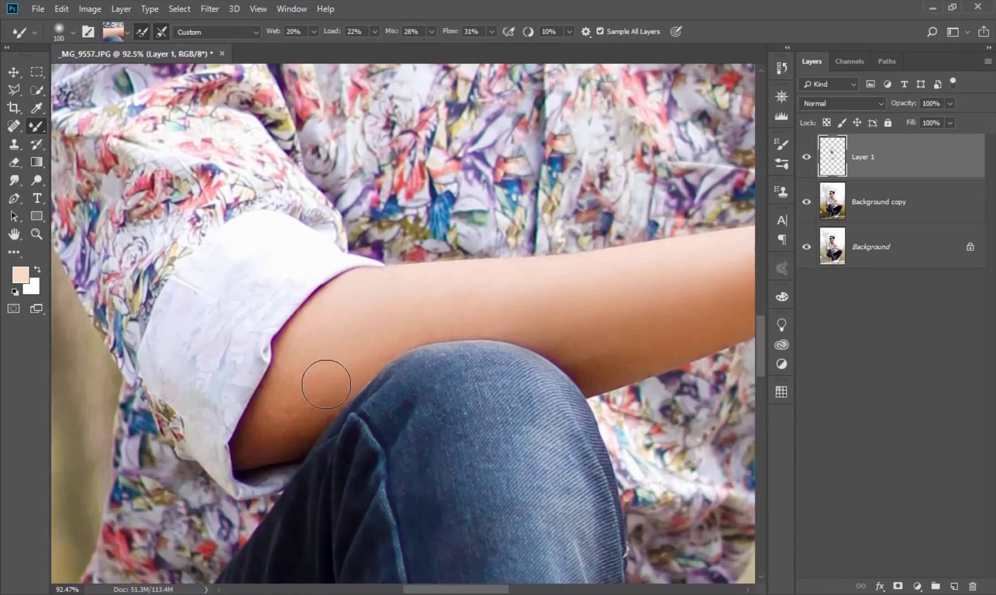
drag(326, 385, 286, 397)
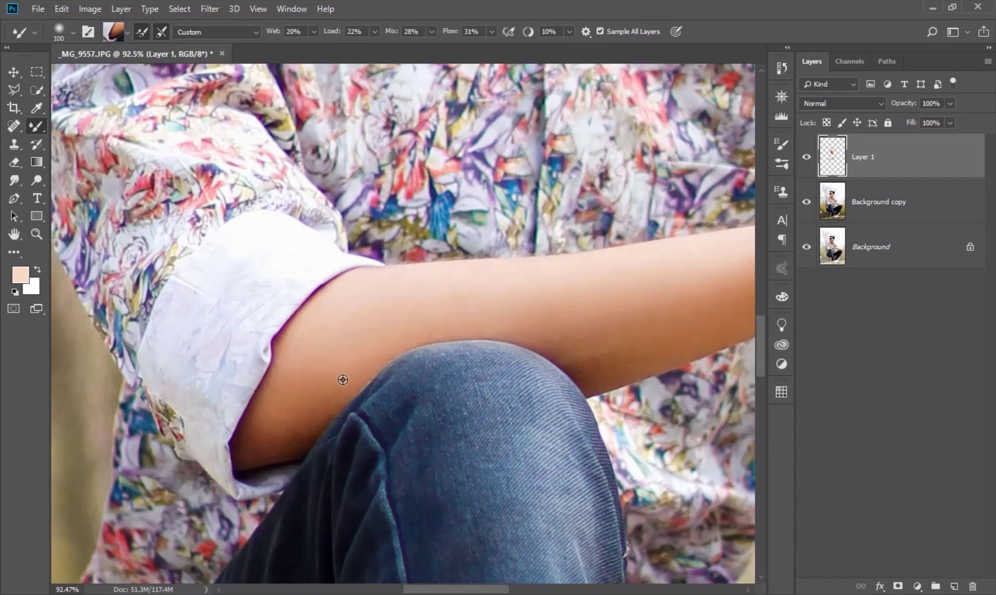
mouse_move(460, 392)
mouse_down()
mouse_move(266, 439)
mouse_move(447, 378)
mouse_move(430, 356)
mouse_up()
mouse_move(500, 339)
mouse_down()
mouse_move(380, 363)
mouse_move(287, 364)
mouse_up()
drag(367, 375, 346, 333)
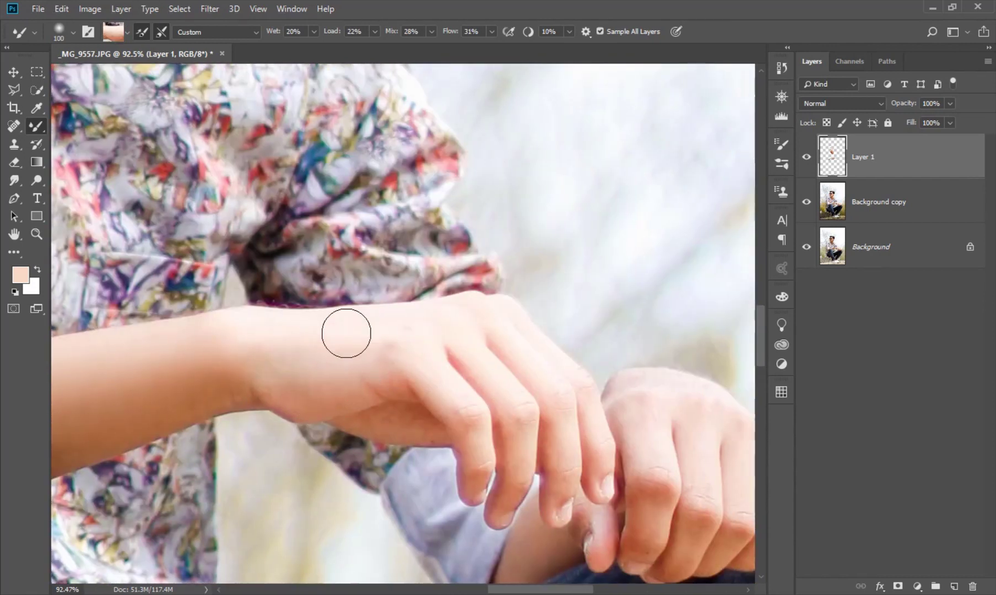
Smooth the skin over the knuckles, back of the hand and fingers.
alt+click(408, 428)
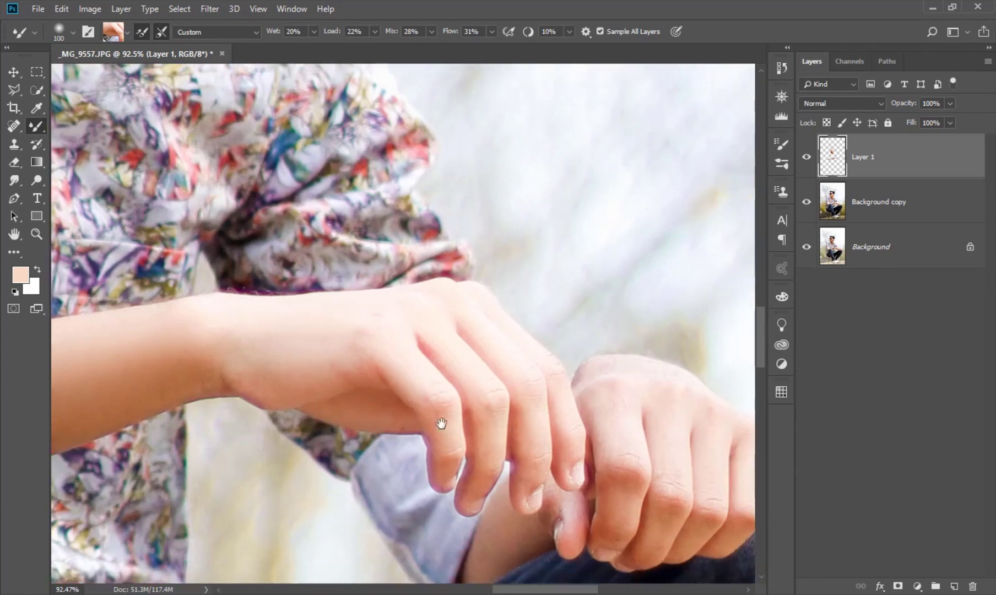
drag(714, 493, 471, 395)
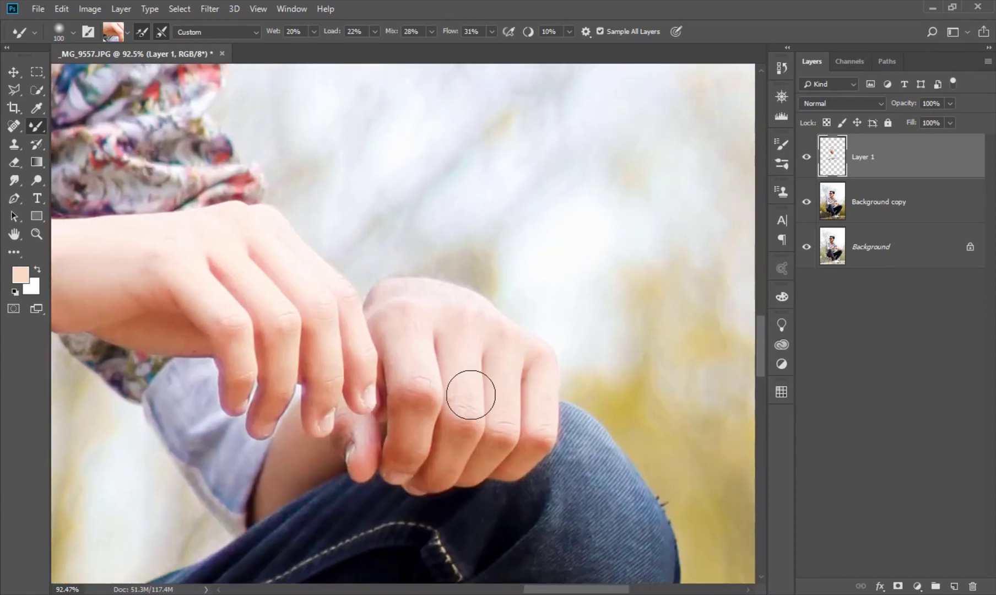
drag(406, 338, 409, 327)
alt+click(462, 336)
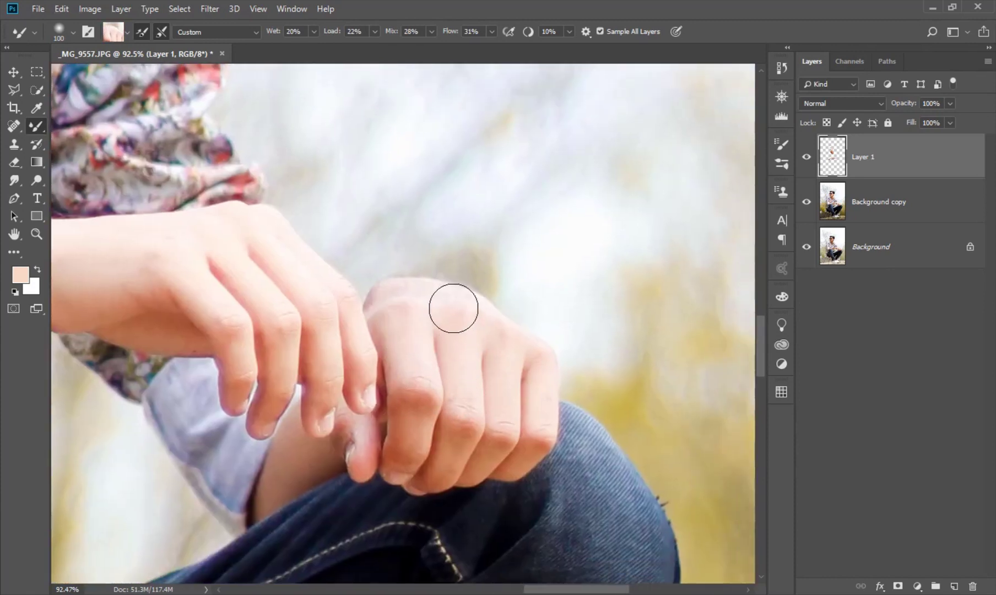
drag(344, 312, 411, 311)
key(bracketleft)
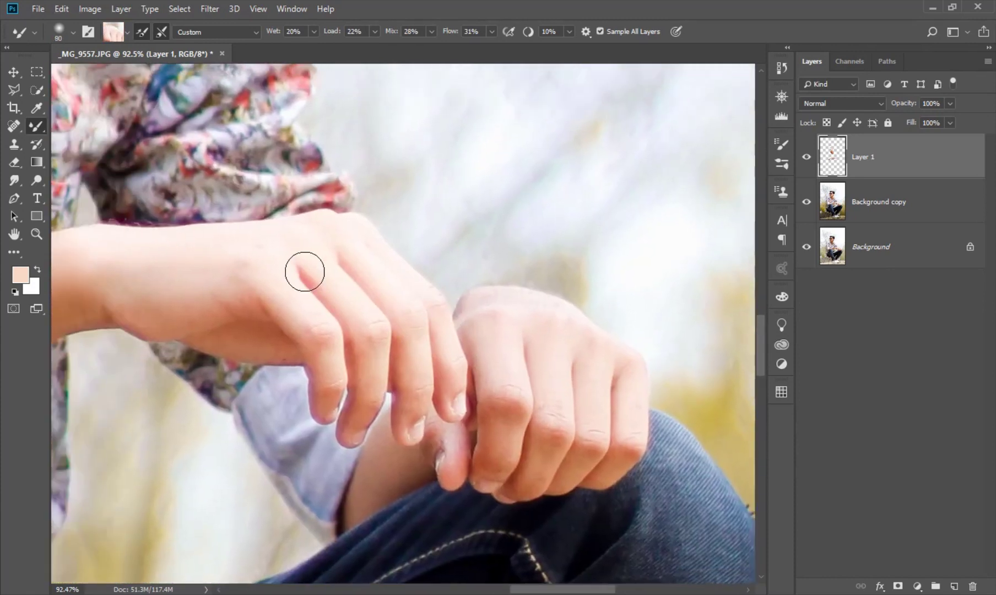
drag(305, 272, 318, 274)
mouse_move(266, 344)
mouse_down()
mouse_move(374, 296)
mouse_move(414, 311)
mouse_up()
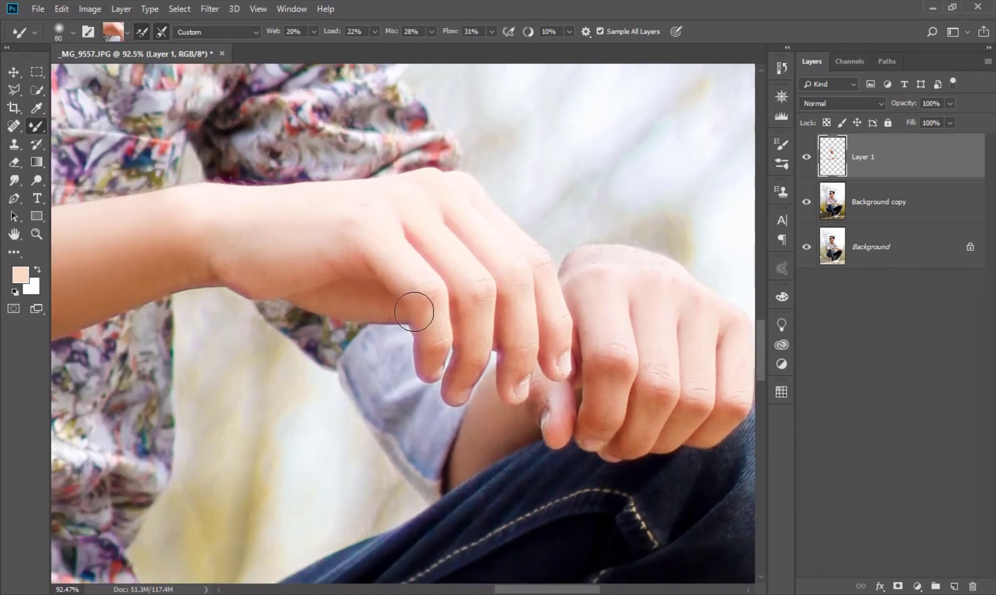
Blend the forearm's lower edge, knee contact, sleeve edge and elbow.
scroll(414, 312, left, 5)
scroll(382, 290, left, 1)
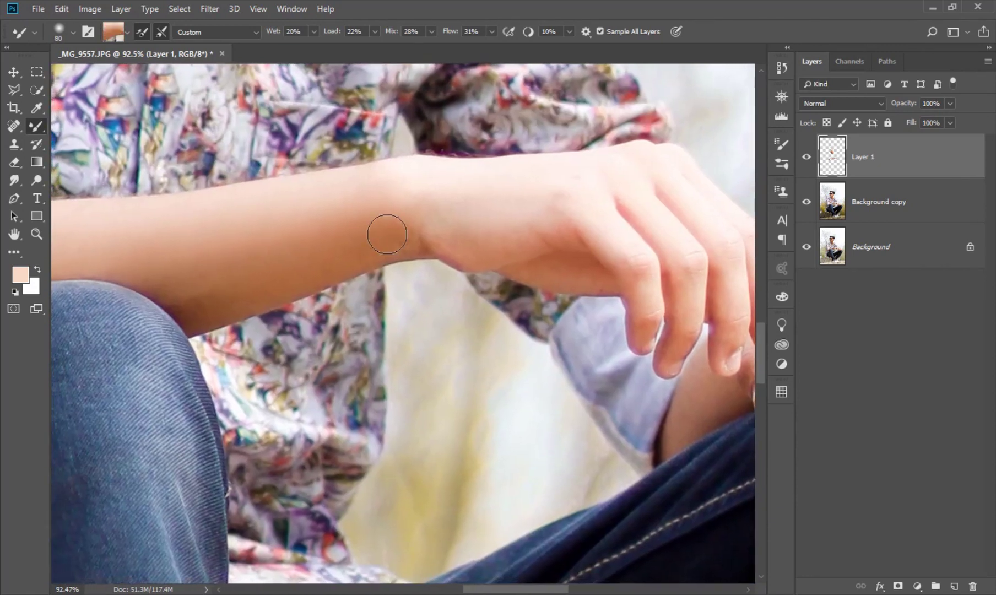
alt+click(197, 314)
drag(178, 292, 262, 291)
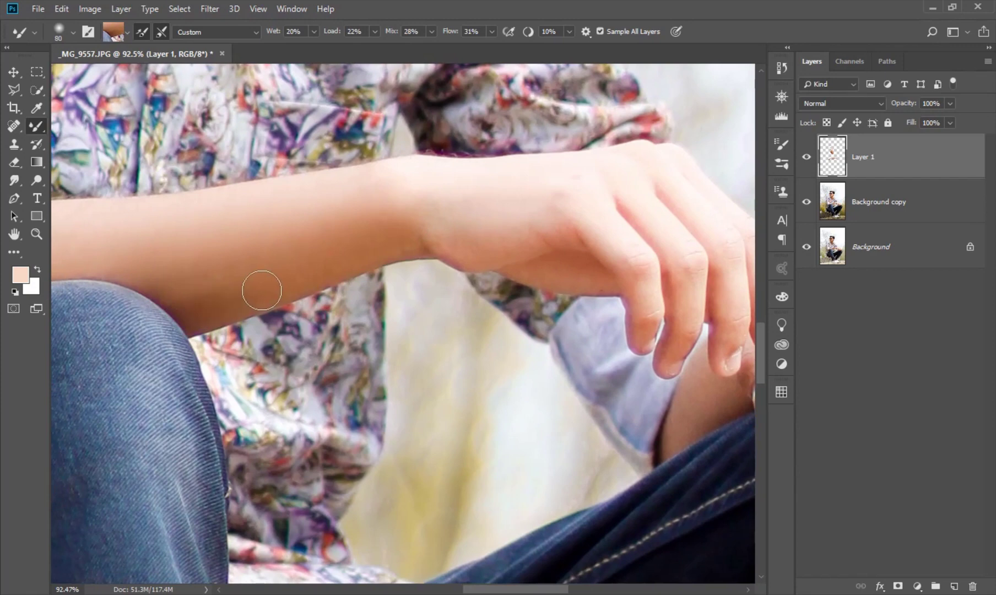
drag(183, 305, 528, 289)
mouse_move(457, 261)
mouse_down()
mouse_move(369, 261)
mouse_move(494, 265)
mouse_move(356, 260)
mouse_move(483, 270)
mouse_up()
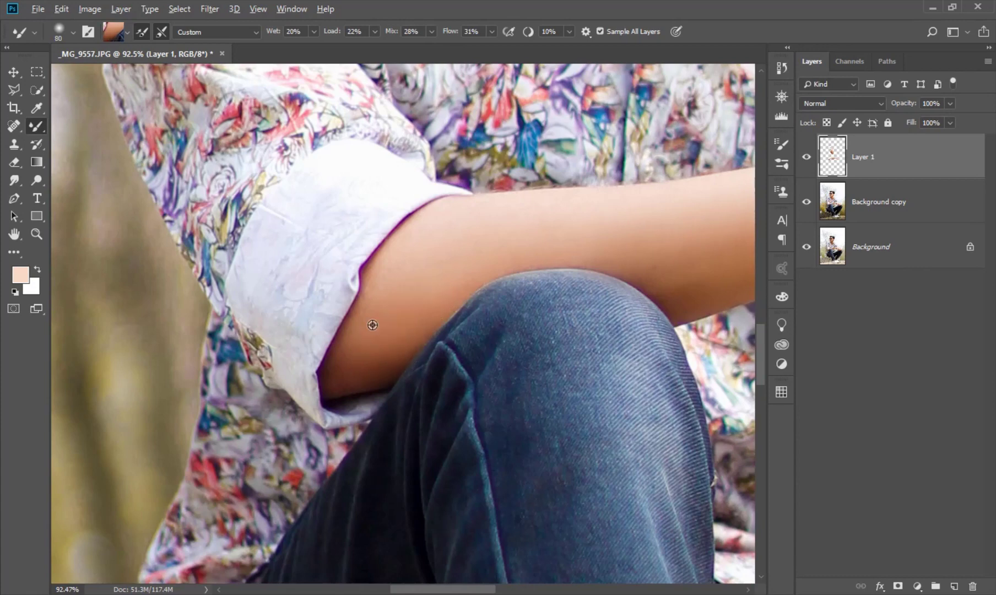
mouse_move(378, 307)
mouse_down()
mouse_move(344, 372)
mouse_move(387, 361)
mouse_up()
scroll(395, 358, down, 5)
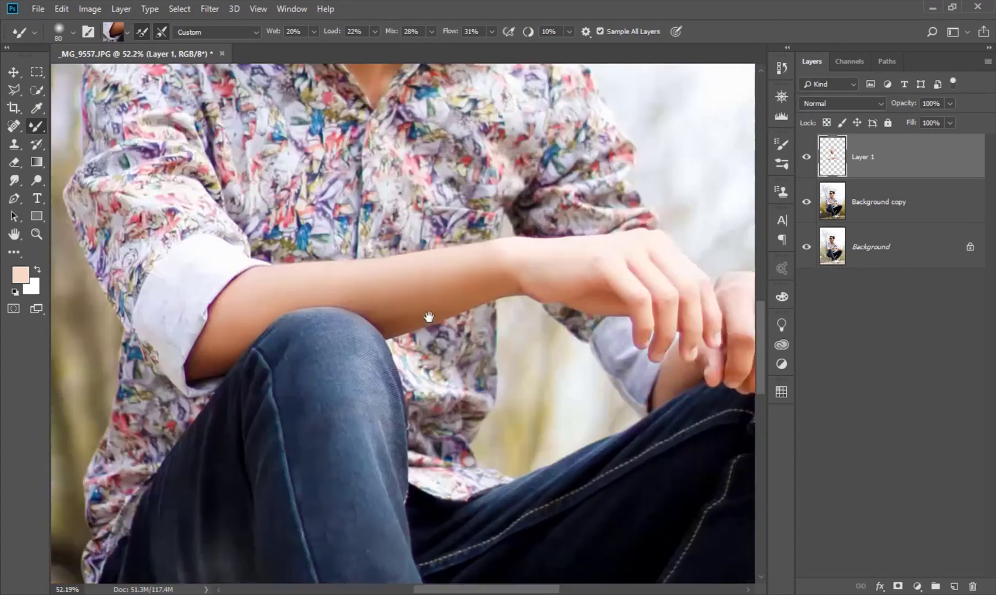
drag(429, 318, 449, 285)
Hide Layer 1 to compare, then blend skin tone over the fingers and back of the hand.
click(808, 160)
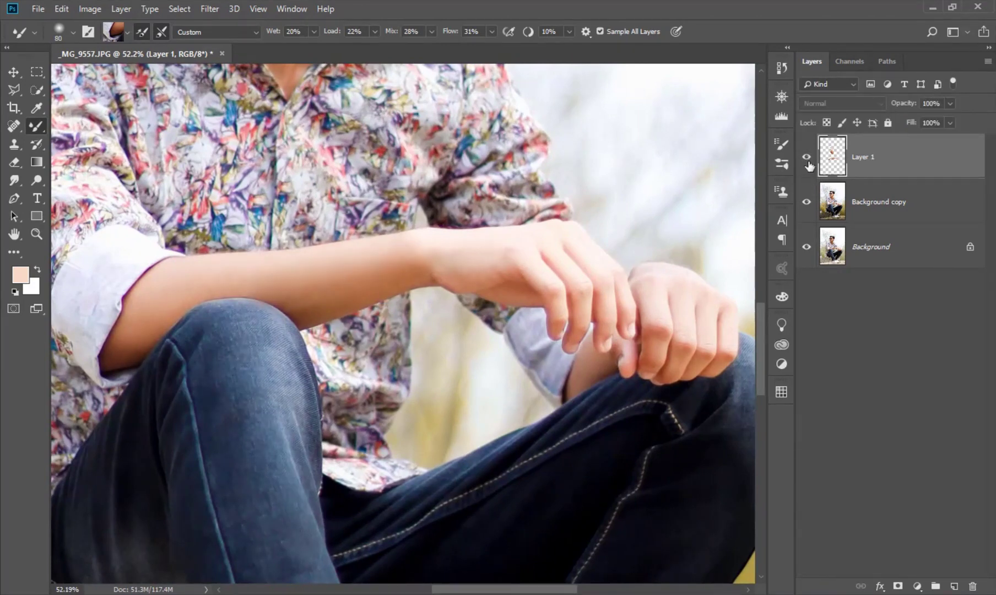
scroll(612, 391, up, 3)
scroll(605, 327, up, 3)
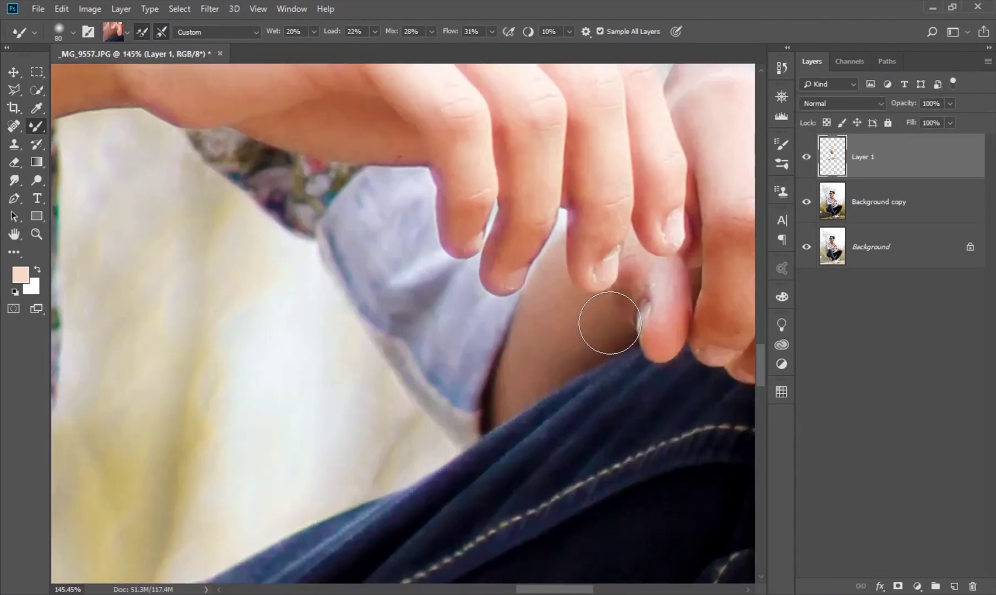
alt+click(511, 367)
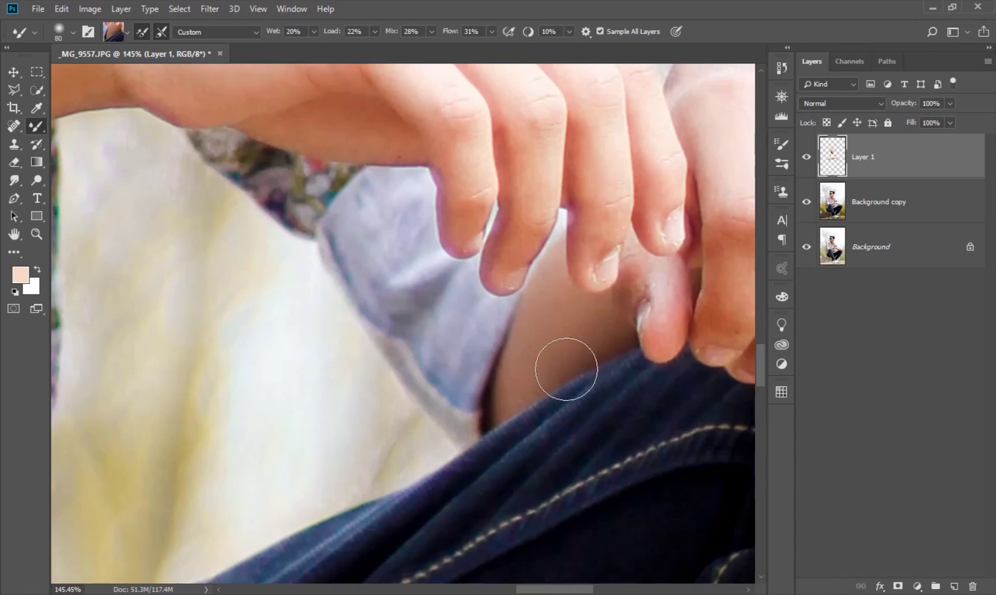
mouse_move(665, 304)
mouse_down()
mouse_move(519, 330)
mouse_move(481, 322)
mouse_up()
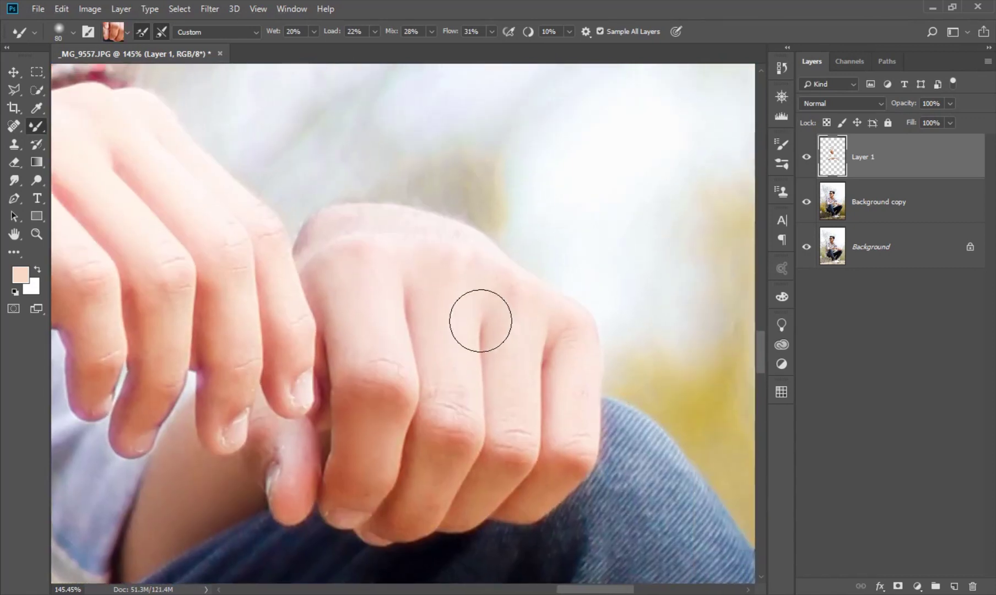
alt+click(415, 244)
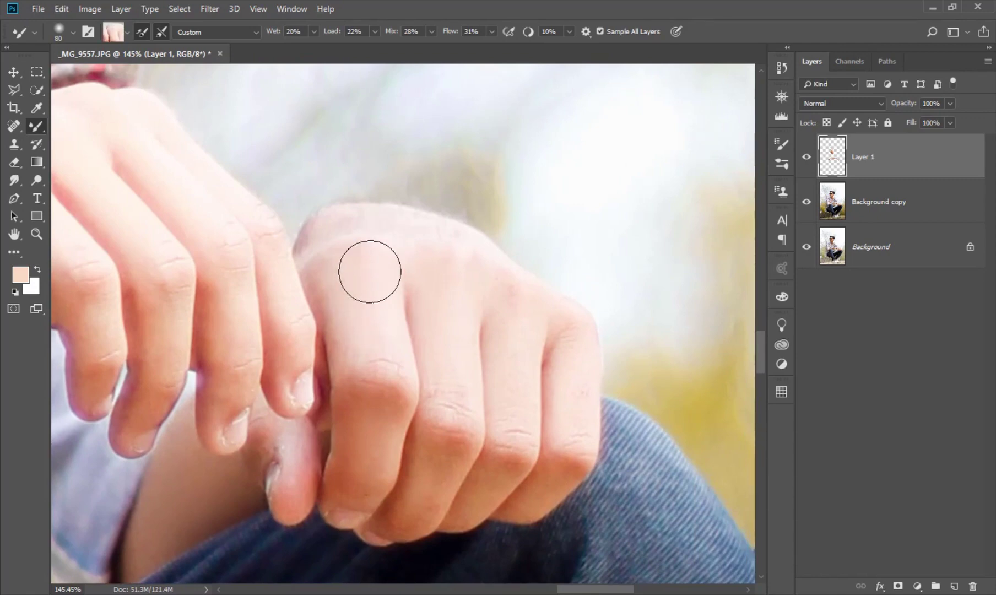
scroll(383, 318, down, 3)
scroll(383, 319, down, 3)
scroll(383, 319, down, 2)
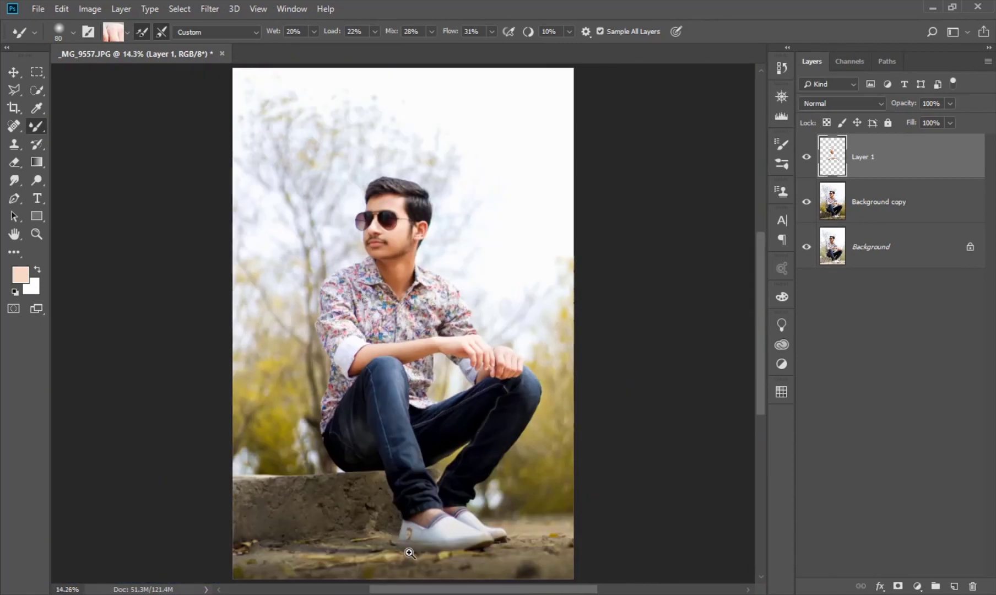
scroll(409, 553, up, 5)
scroll(529, 537, up, 3)
Smooth the ankle skin between the jeans and shoes on both ankles with the Mixer Brush.
alt+click(408, 317)
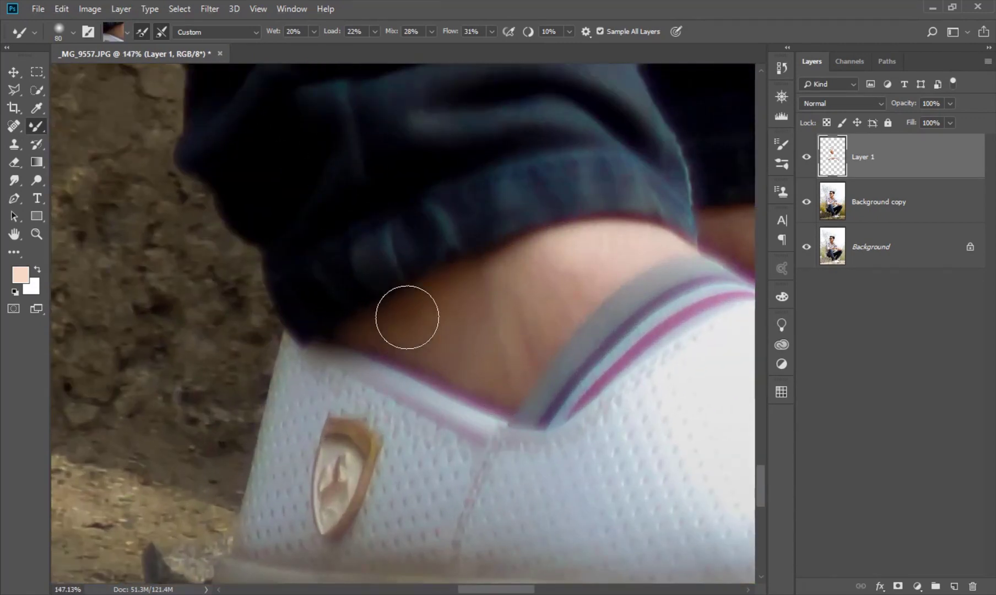
mouse_move(407, 317)
mouse_down()
mouse_move(474, 313)
mouse_move(511, 385)
mouse_move(503, 387)
mouse_move(558, 335)
mouse_move(578, 274)
mouse_move(545, 349)
mouse_up()
scroll(612, 327, down, 4)
scroll(383, 384, up, 2)
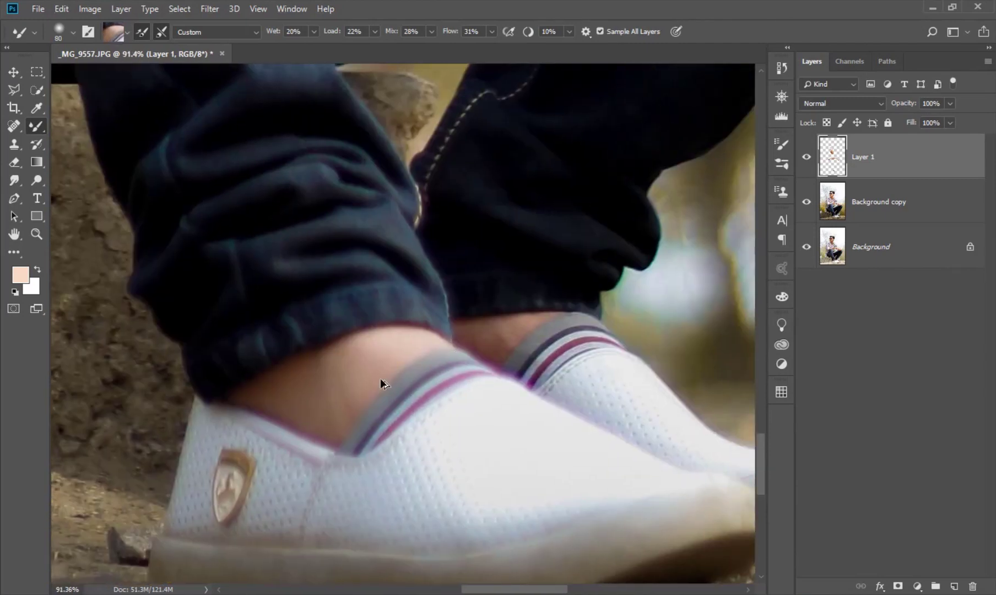
scroll(383, 384, up, 3)
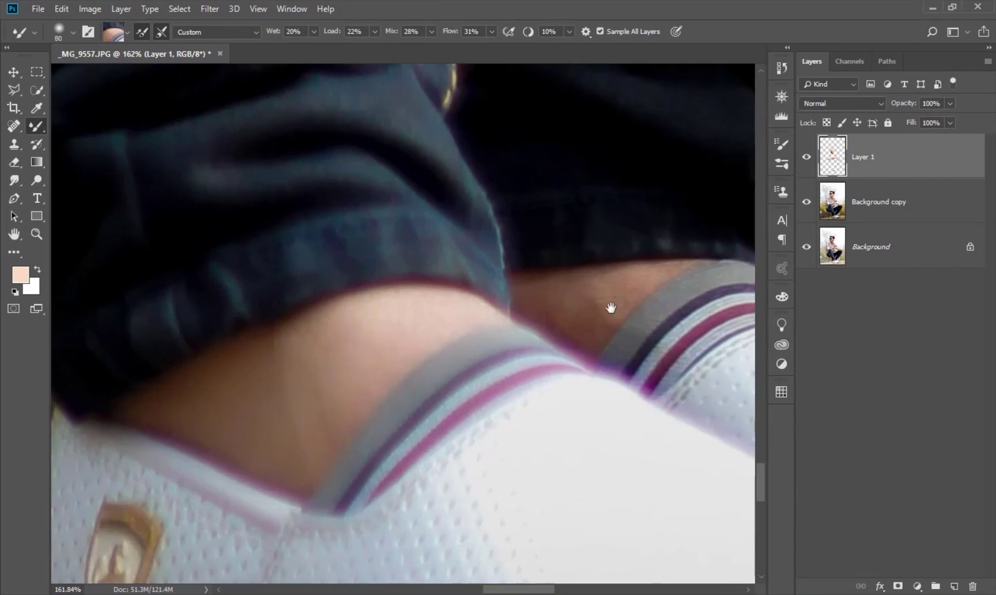
drag(611, 307, 446, 368)
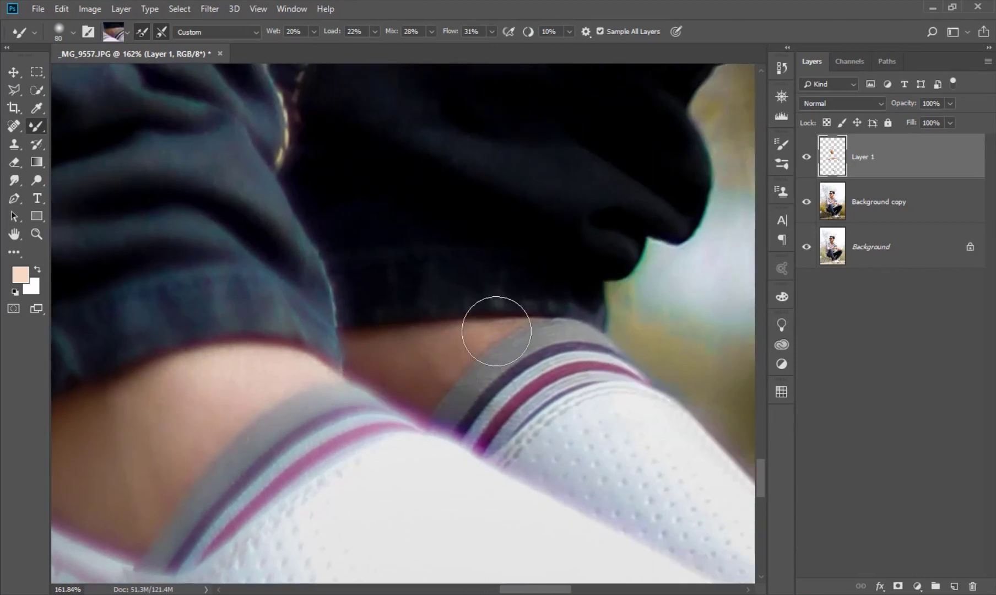
scroll(497, 331, down, 3)
scroll(525, 378, down, 4)
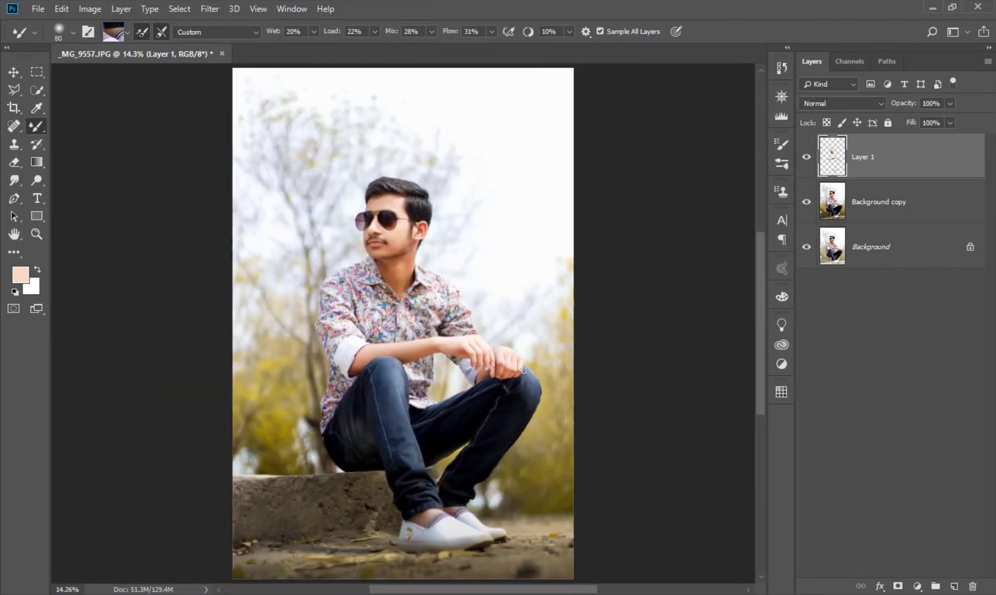
Turn Layer 1 back on and save the retouched image as a PSD file.
click(806, 157)
scroll(433, 296, up, 1)
scroll(433, 296, up, 2)
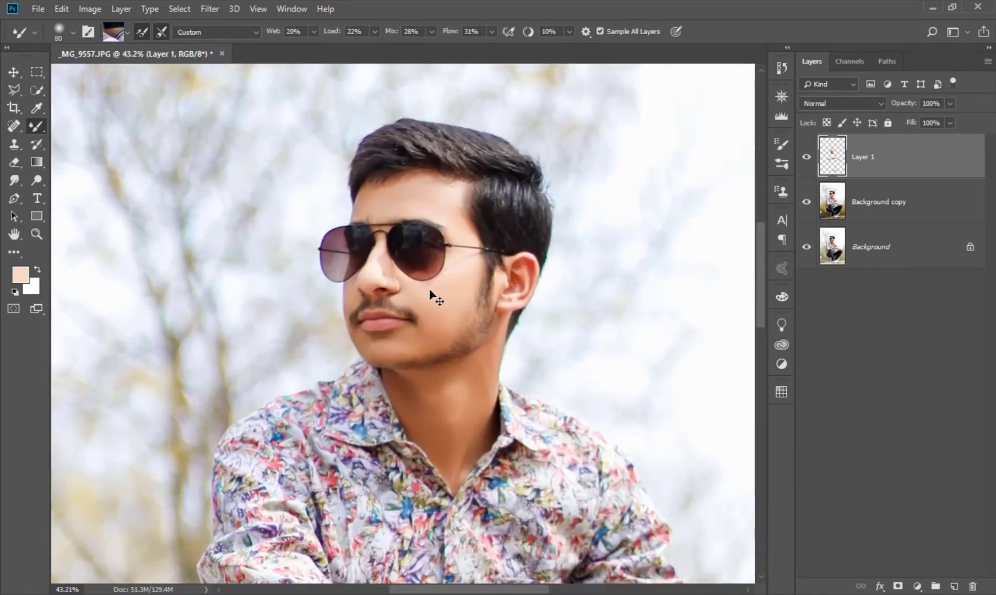
key(ctrl+shift+s)
click(896, 577)
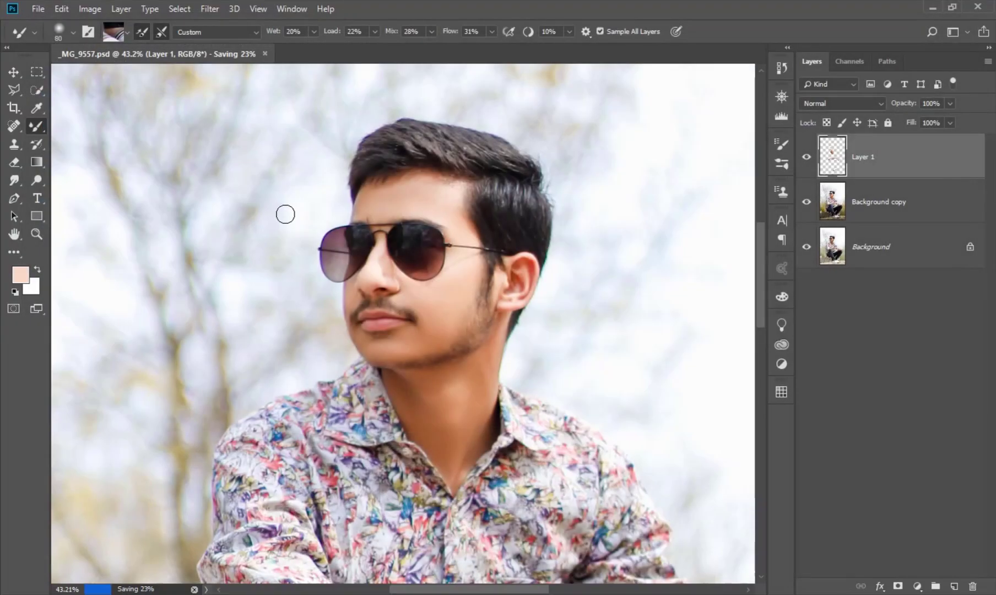
drag(551, 307, 502, 281)
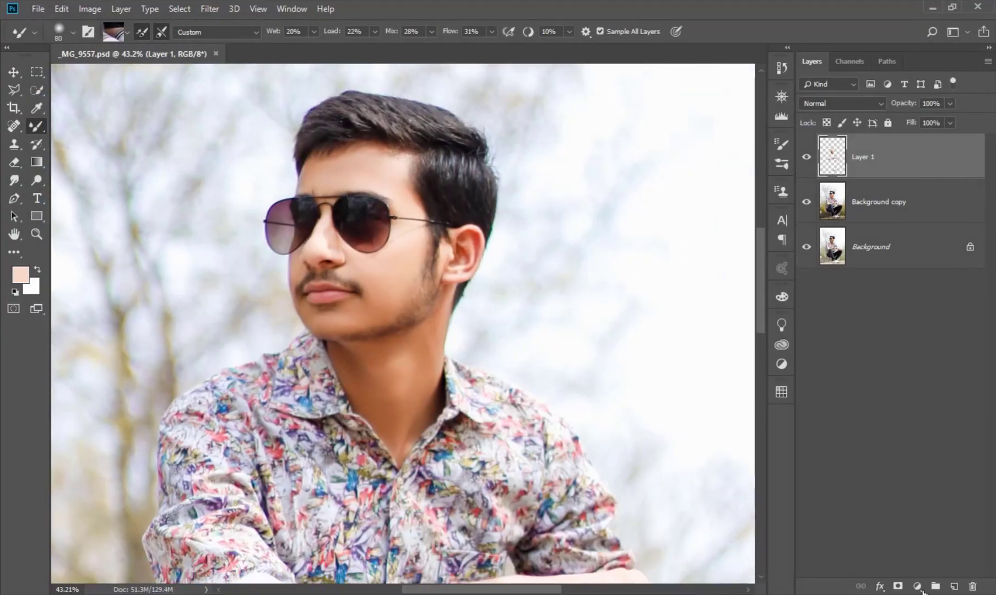
Add a Selective Color layer reducing black in the yellows, with its mask inverted to hide it.
click(917, 585)
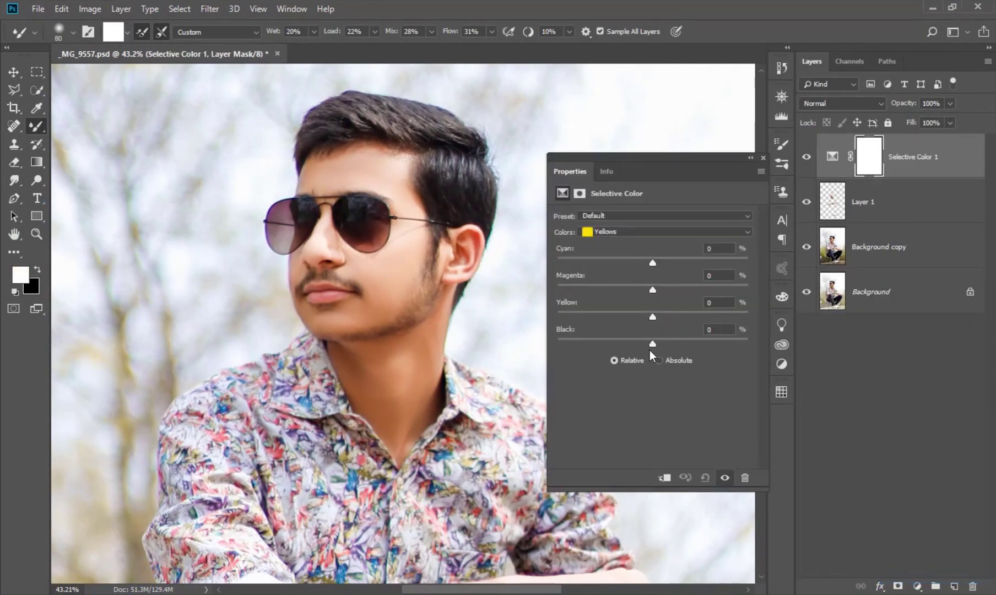
drag(652, 345, 580, 346)
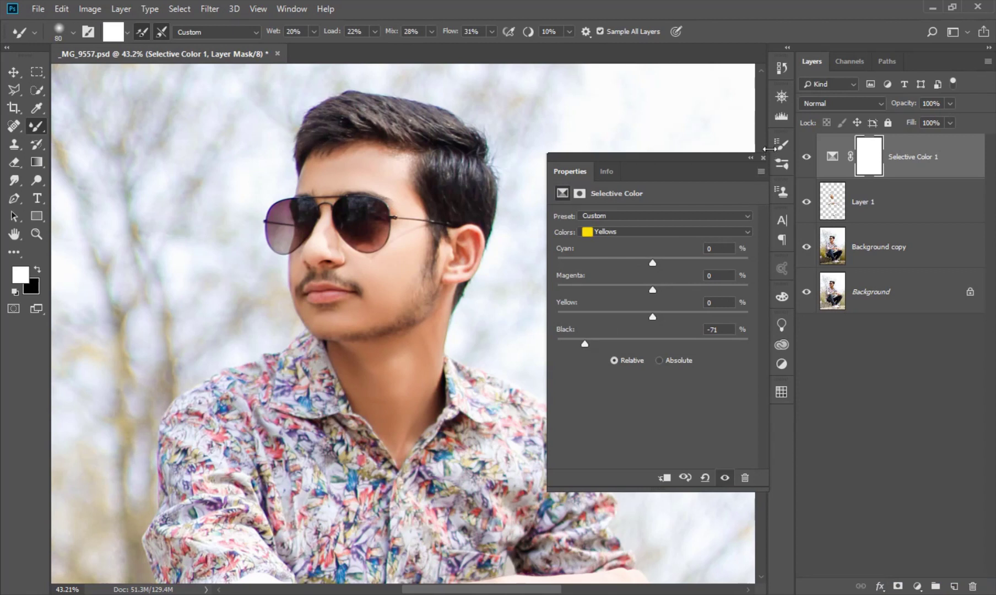
click(762, 158)
click(807, 158)
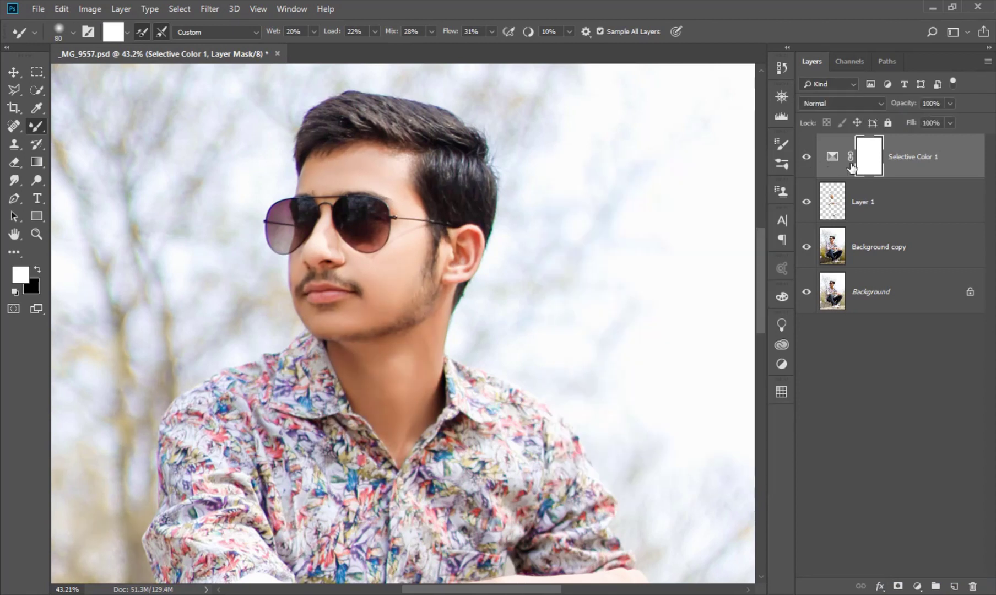
key(ctrl+i)
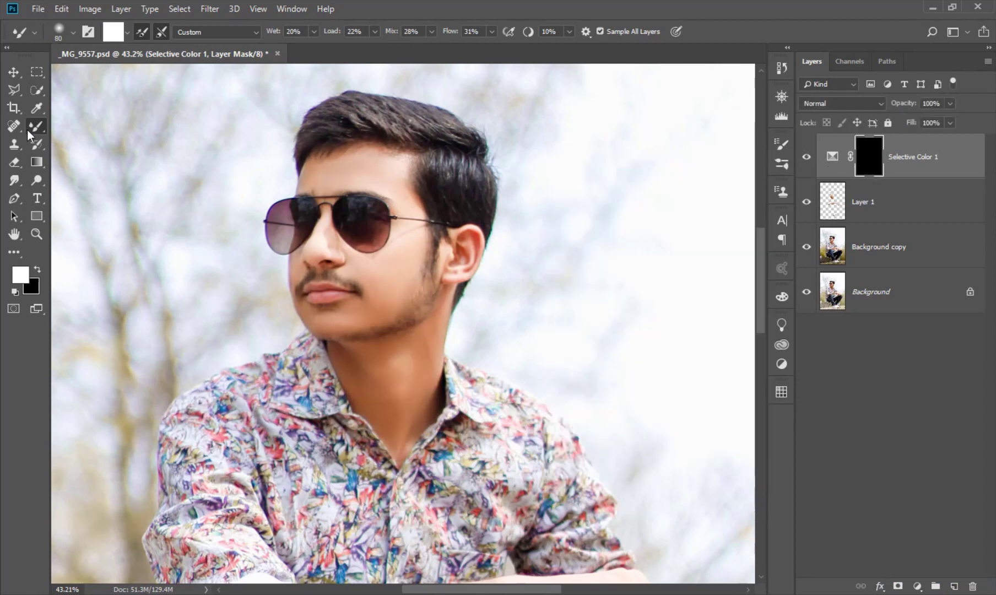
Paint the skin brightening onto the face and neck with a large soft round brush.
right_click(27, 129)
click(75, 126)
right_click(306, 238)
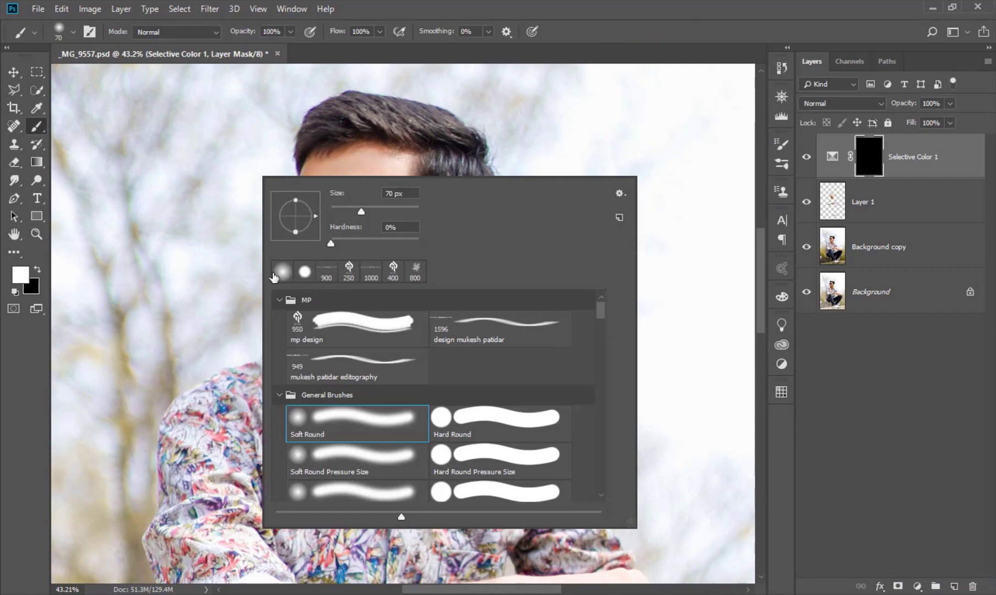
double_click(281, 271)
scroll(334, 229, up, 2)
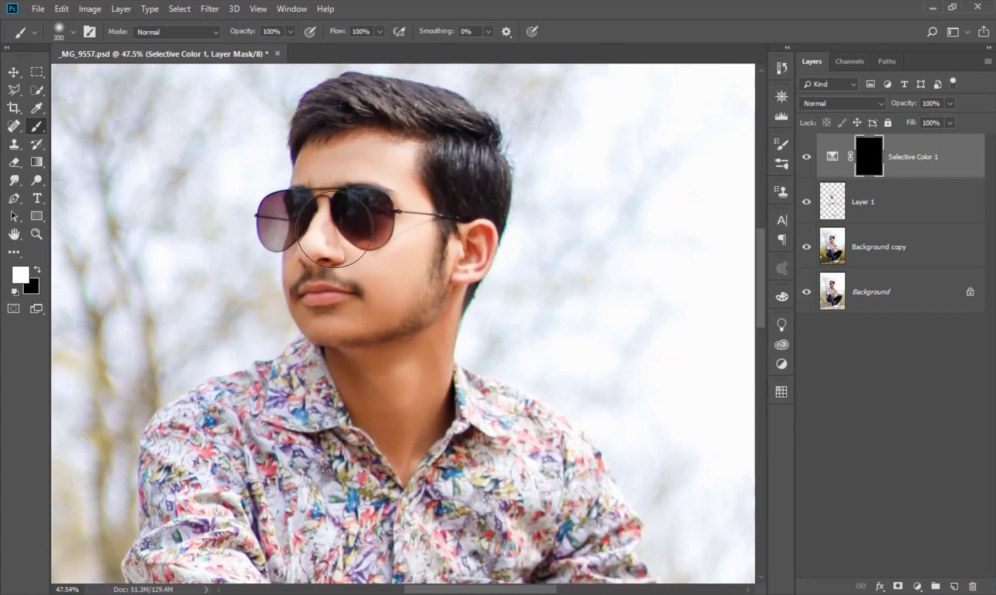
drag(334, 229, 330, 298)
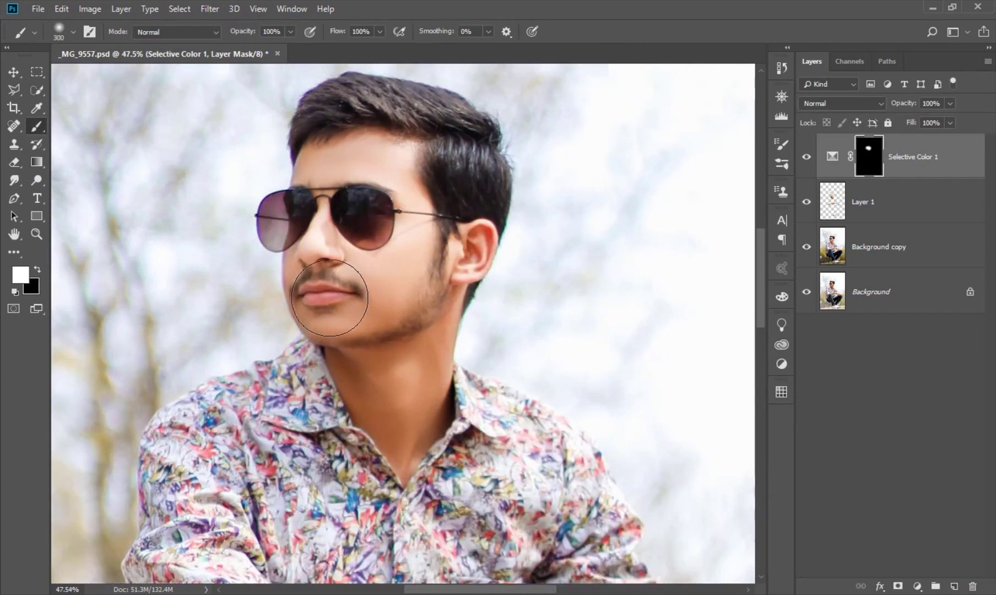
key(])
drag(411, 285, 389, 420)
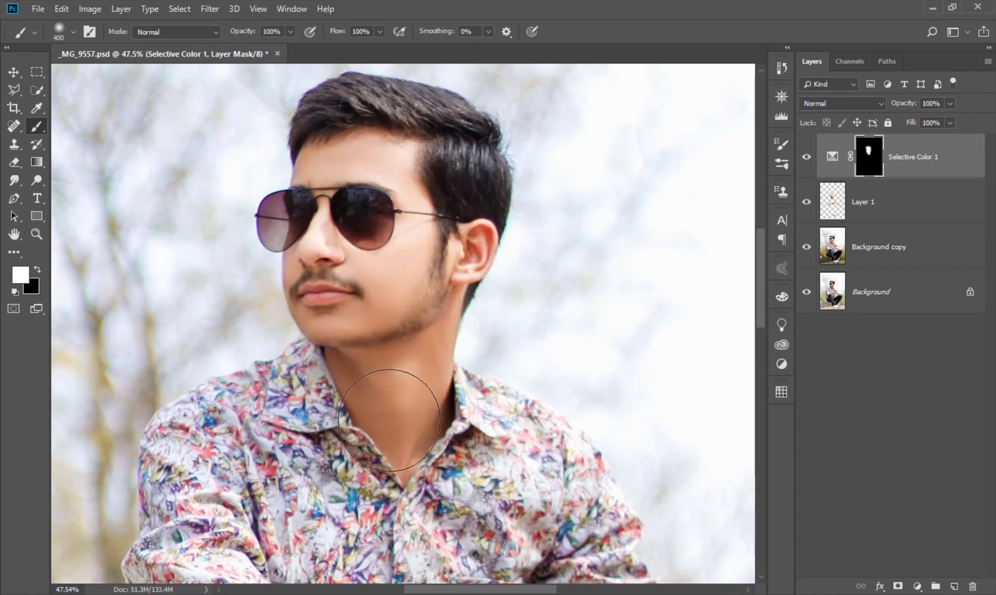
key([)
Paint the skin brightening onto the forearm and hands with a smaller brush.
scroll(390, 512, down, 2)
scroll(324, 332, down, 3)
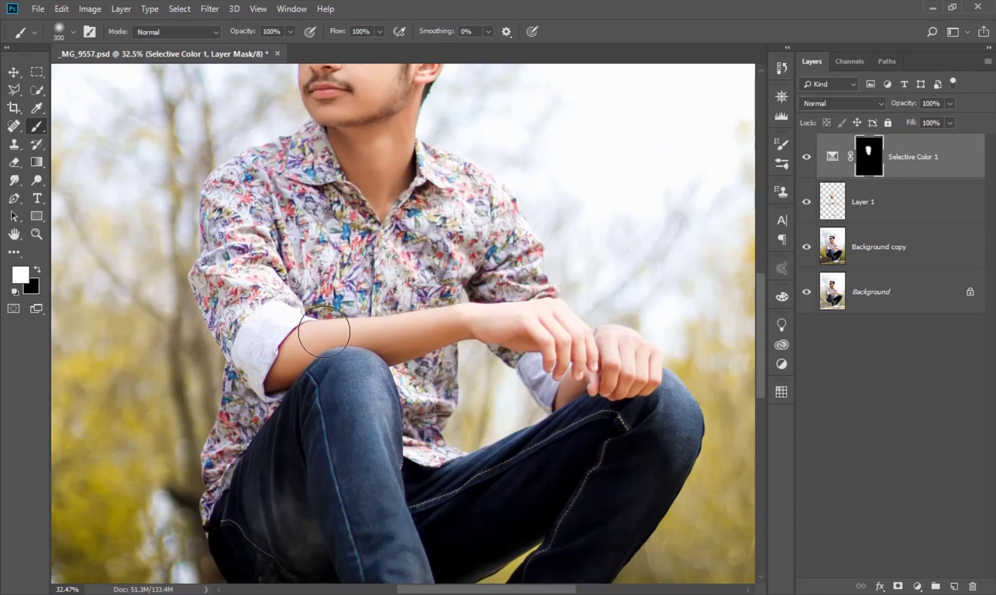
scroll(324, 332, up, 2)
key([)
drag(286, 358, 500, 318)
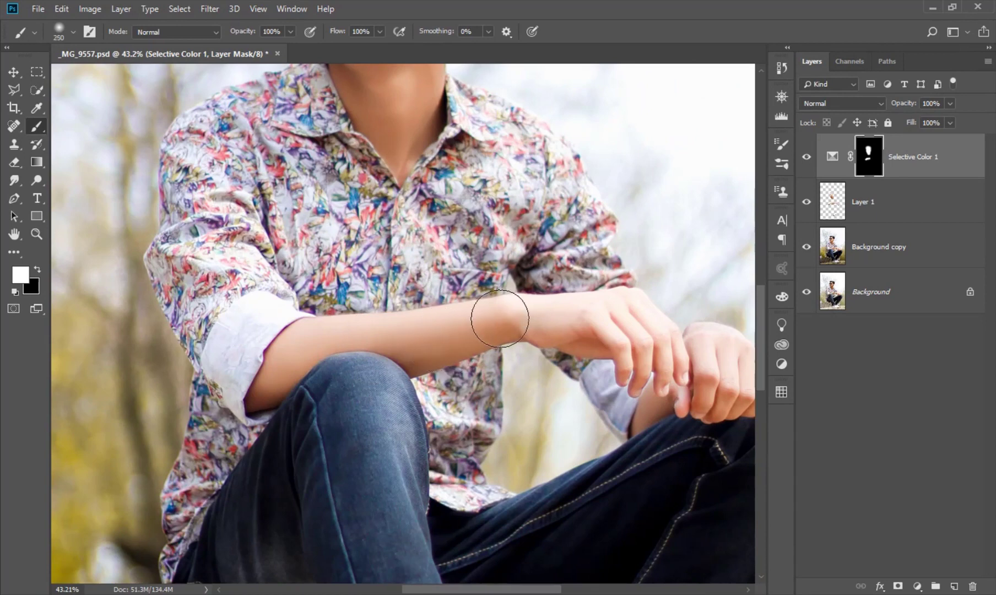
drag(647, 362, 438, 349)
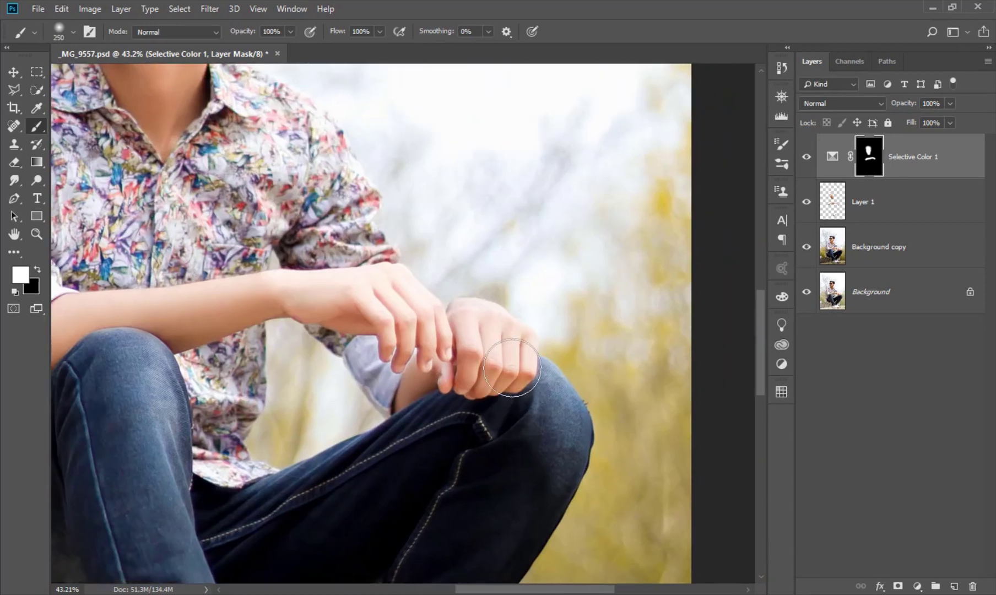
Paint the ankle skin into the colour mask and fit the whole photo in the window.
scroll(496, 364, down, 1)
scroll(363, 256, down, 5)
scroll(296, 454, up, 2)
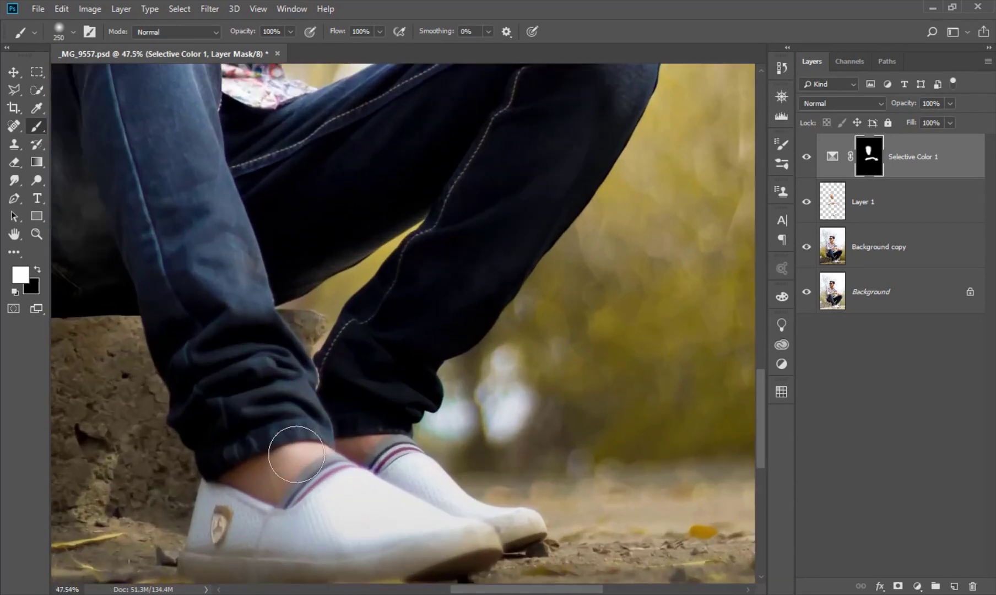
scroll(296, 454, up, 1)
key([)
drag(287, 463, 236, 474)
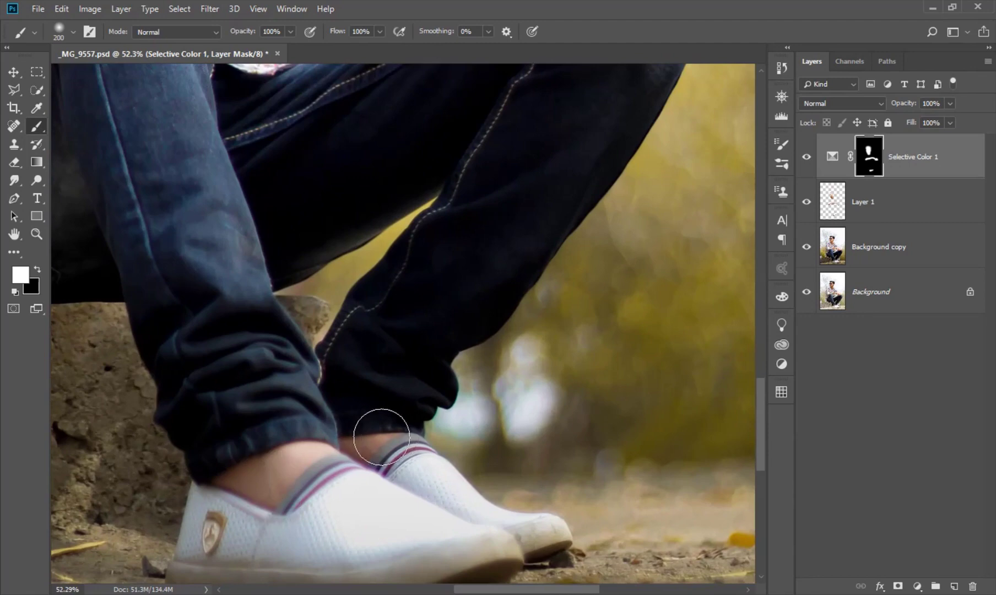
key(ctrl+0)
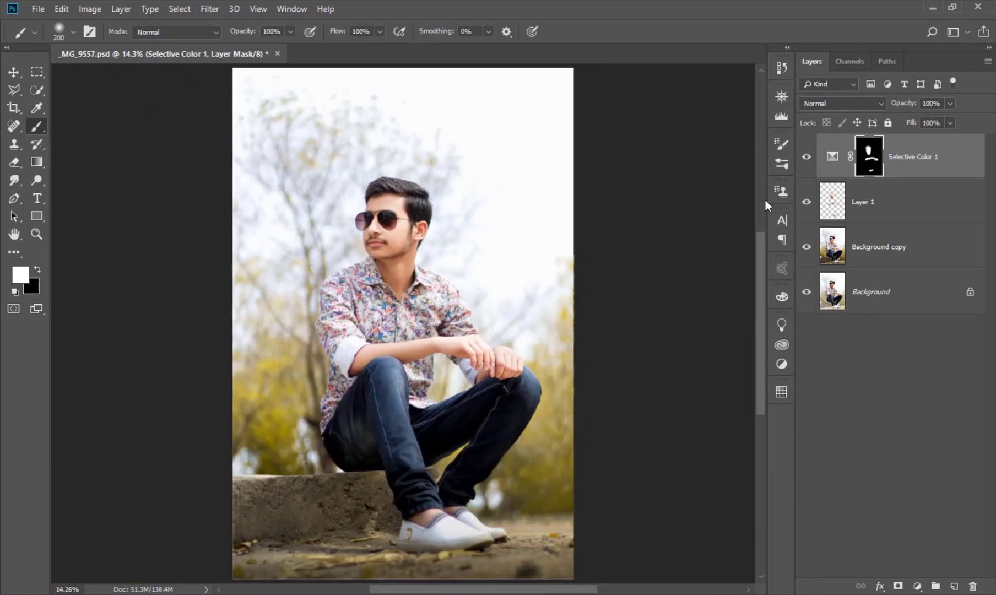
Toggle layer visibility to compare against the original, and save the document.
drag(807, 157, 814, 247)
click(806, 157)
key(ctrl+s)
scroll(414, 264, up, 5)
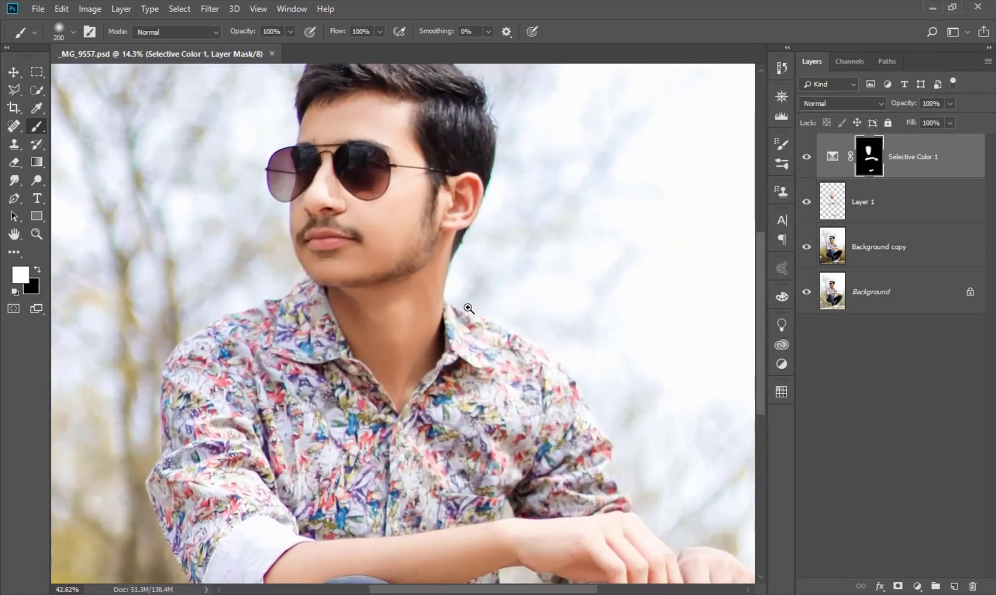
scroll(462, 291, down, 2)
scroll(461, 302, down, 2)
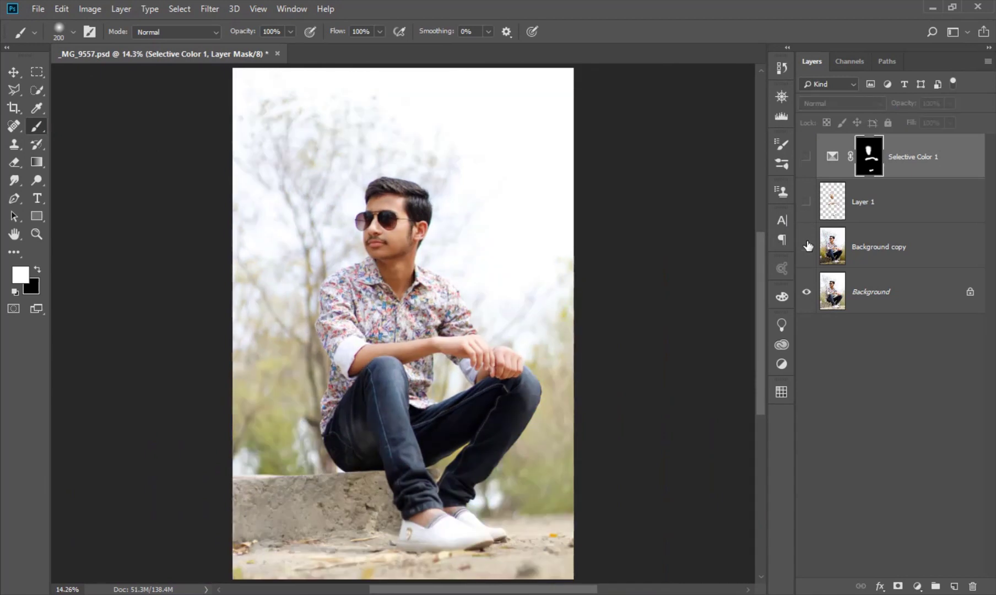
drag(806, 237, 807, 160)
Select Layer 1 alone and merge it down into Background copy.
click(871, 203)
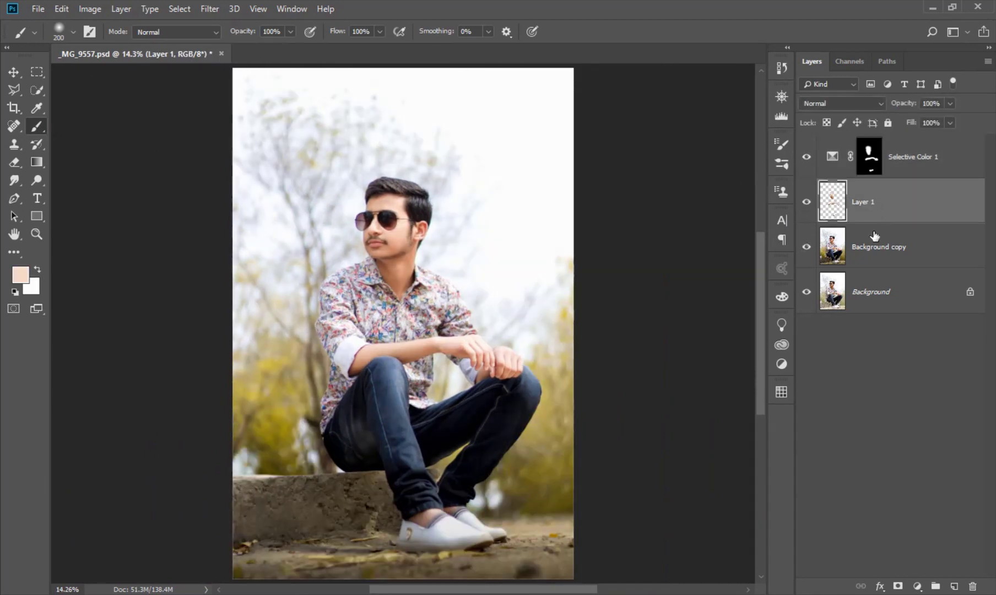
ctrl+click(899, 254)
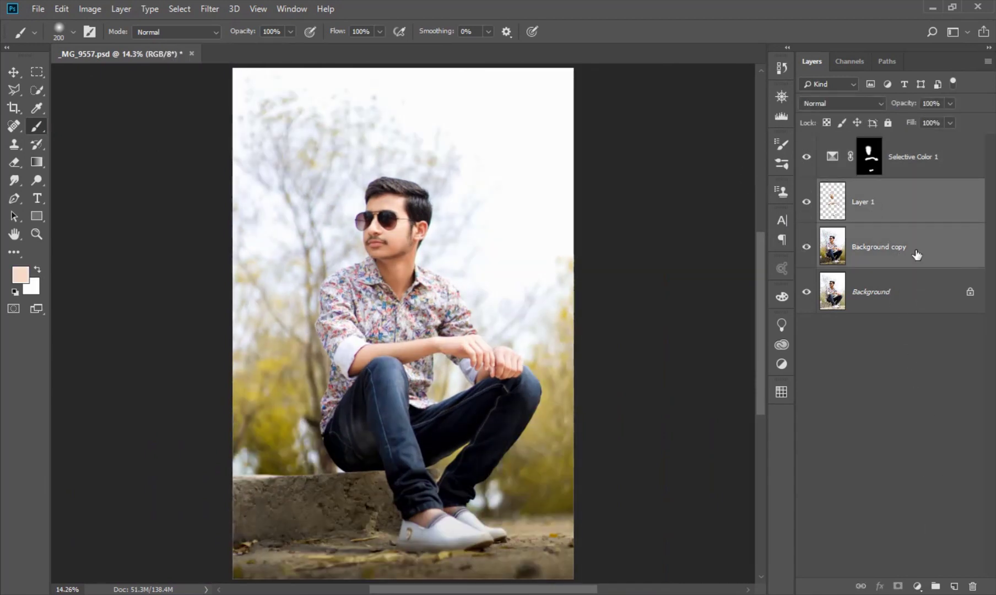
click(909, 210)
click(918, 588)
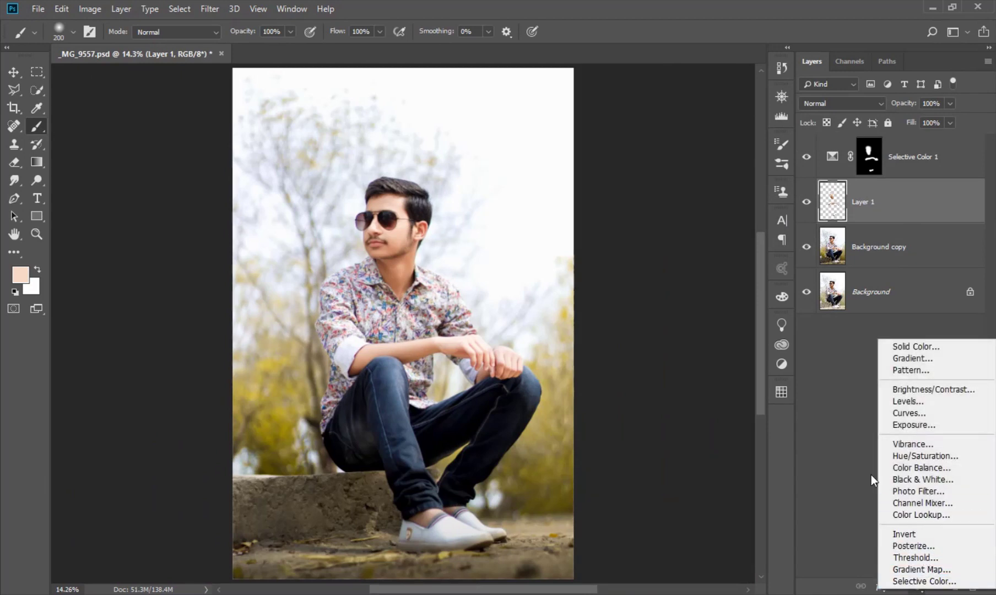
right_click(894, 222)
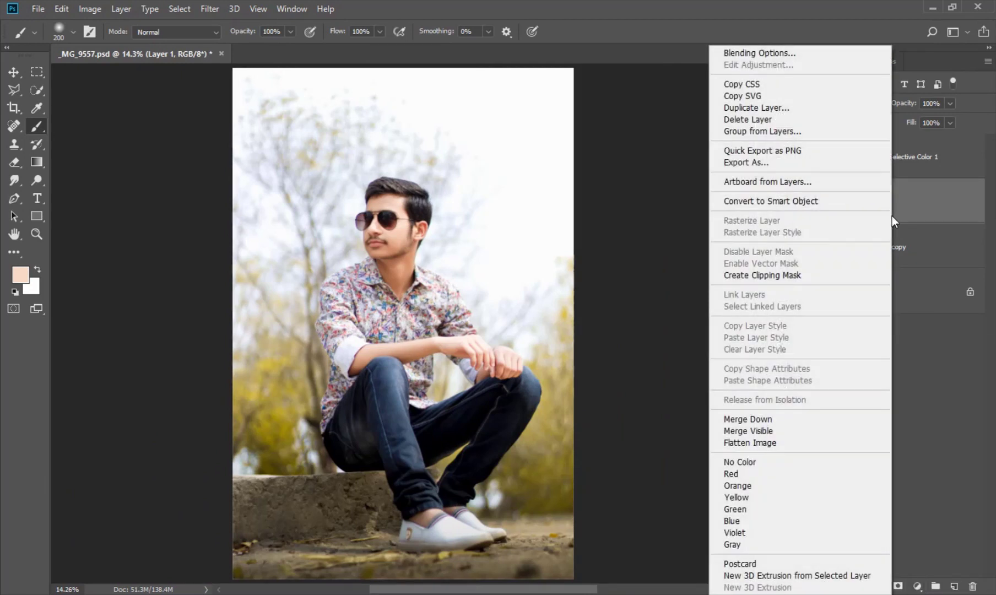
click(777, 419)
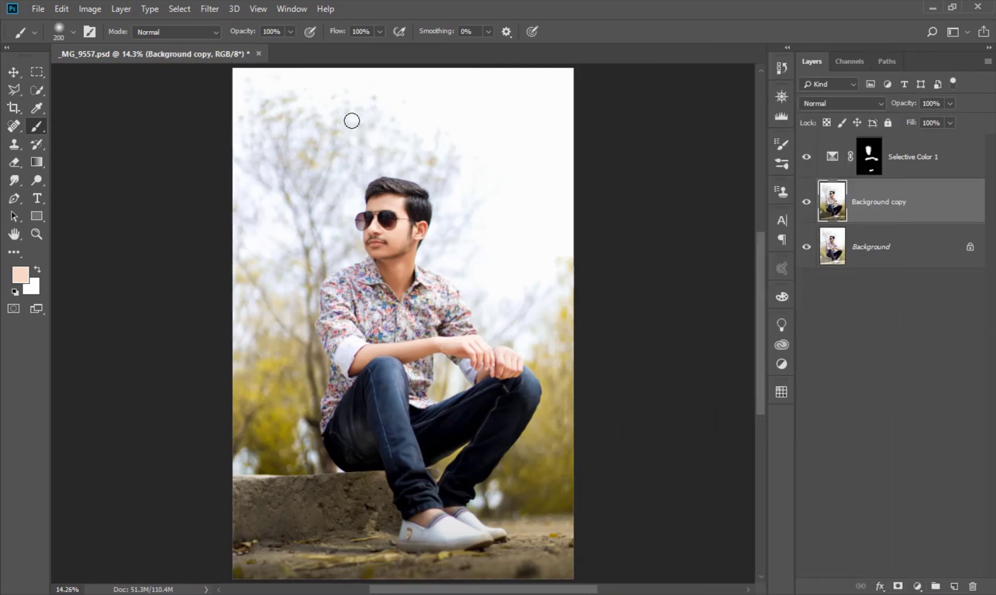
In the Camera Raw Filter Detail settings, set luminance noise 30, colour noise 20, sharpening 35.
click(211, 9)
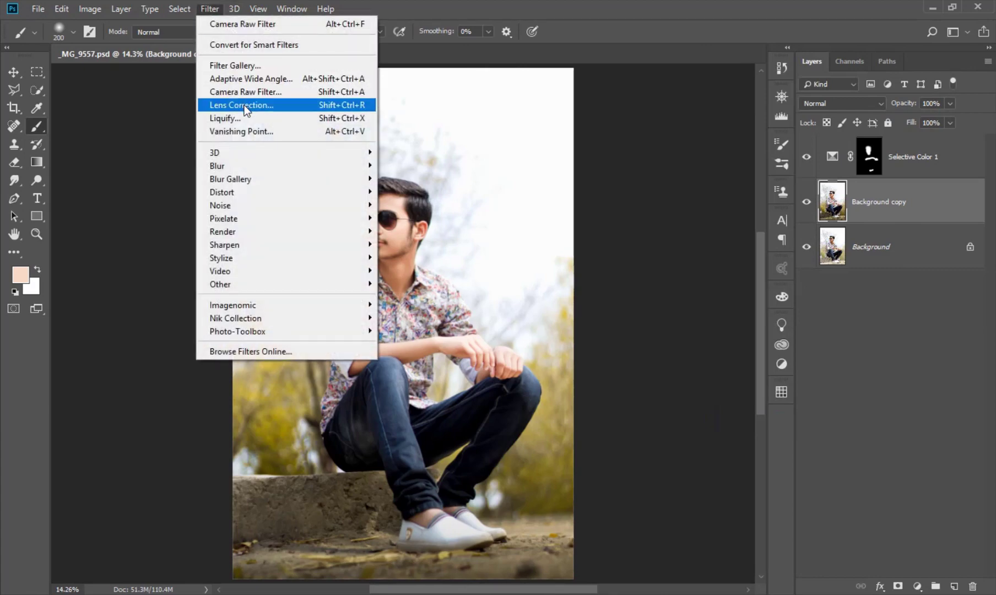
click(246, 92)
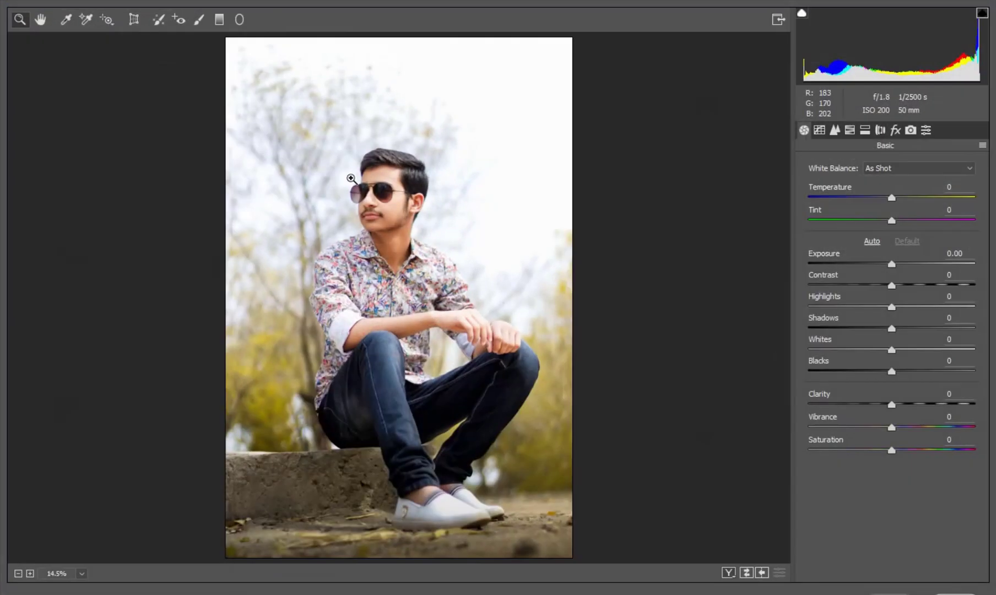
click(432, 279)
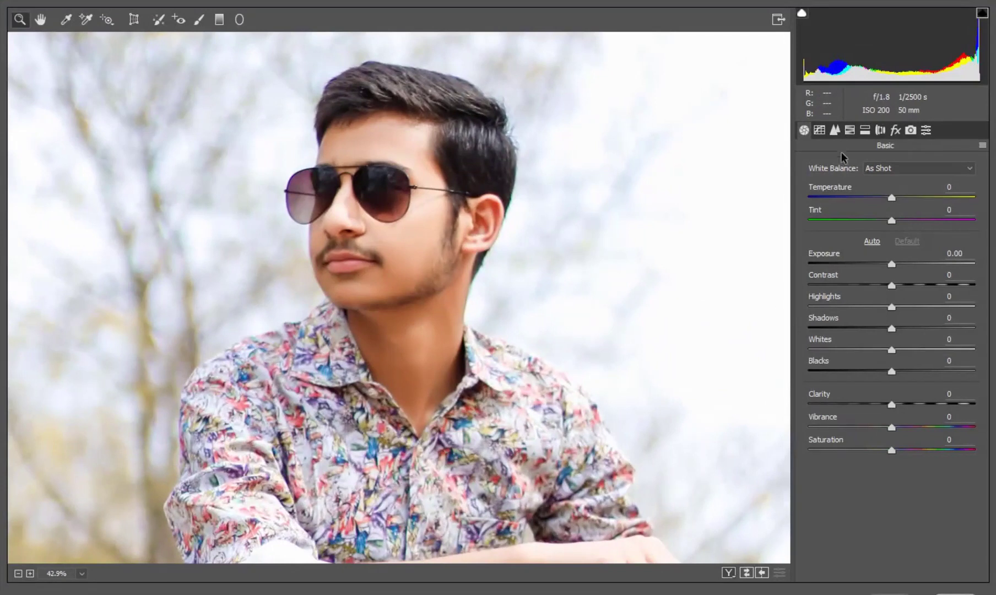
click(835, 130)
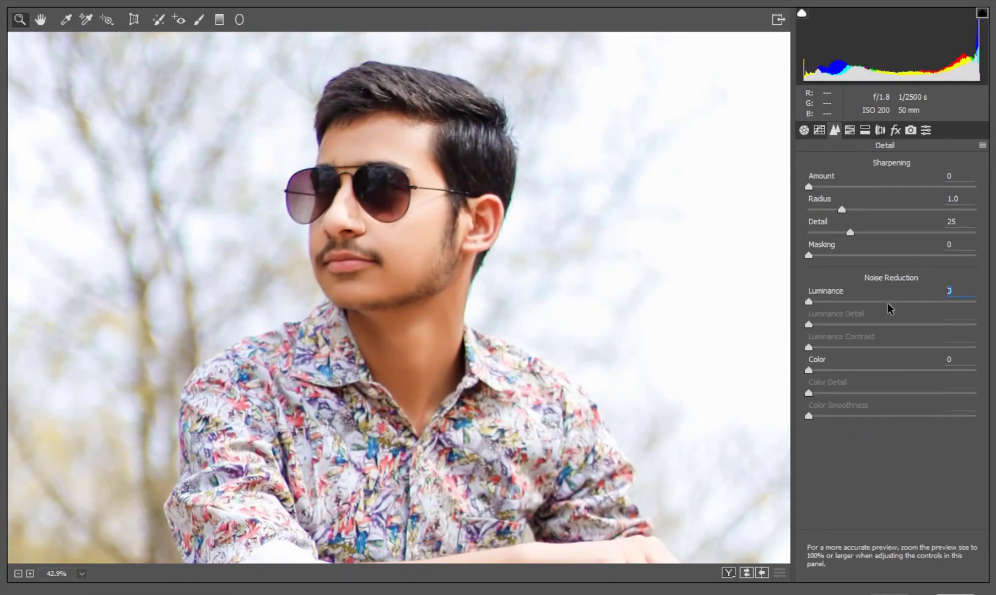
text(30)
double_click(959, 359)
text(20)
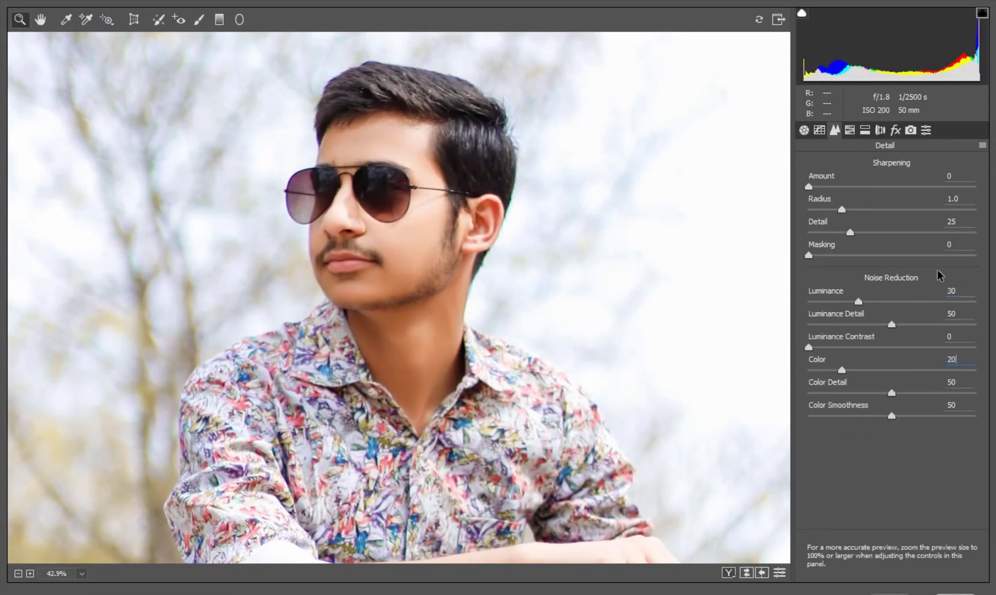
double_click(963, 175)
text(35)
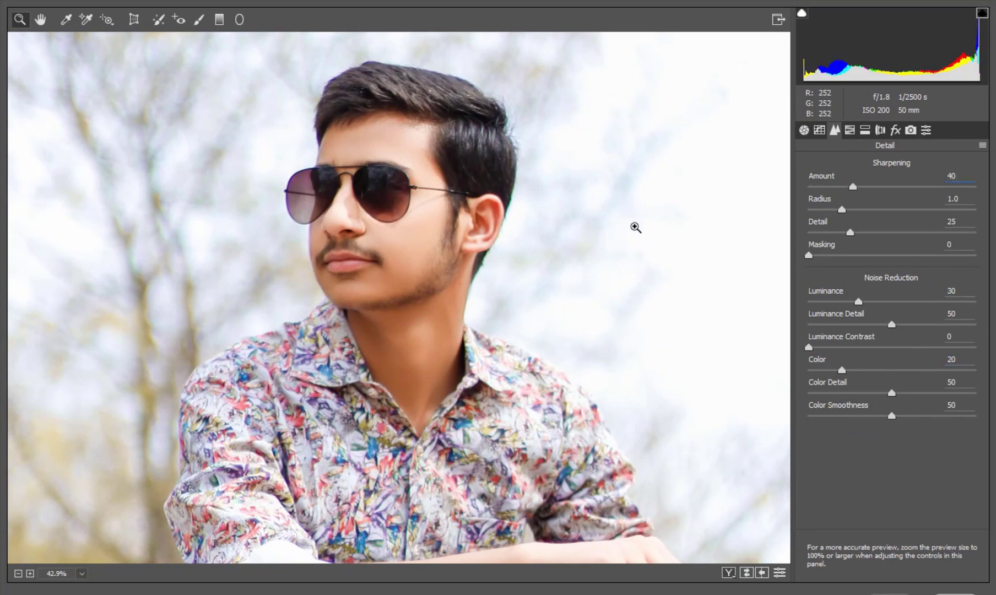
Compare against default detail settings, raise sharpening to 45, and inspect the torso and jeans.
click(398, 290)
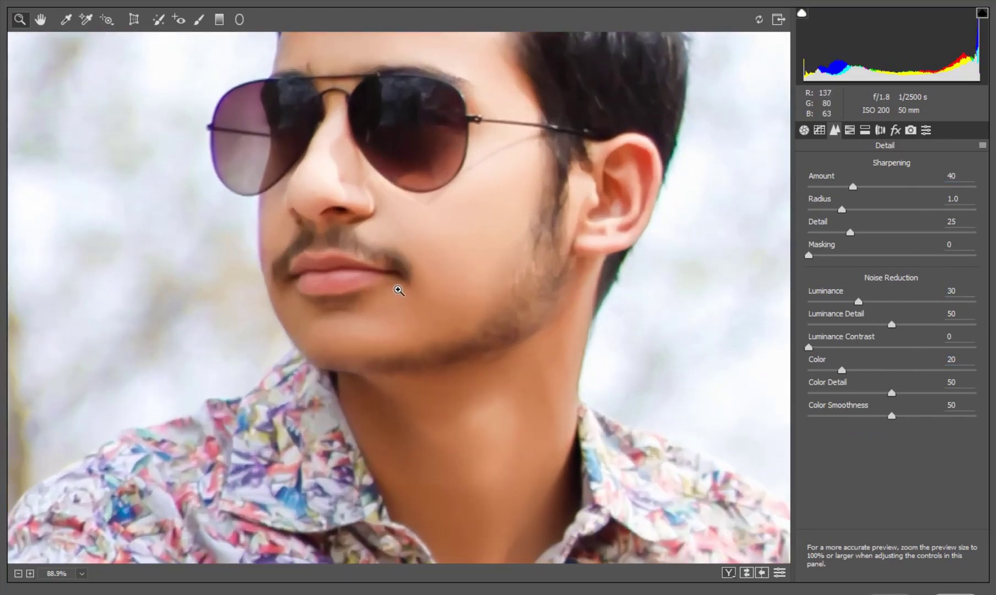
click(779, 573)
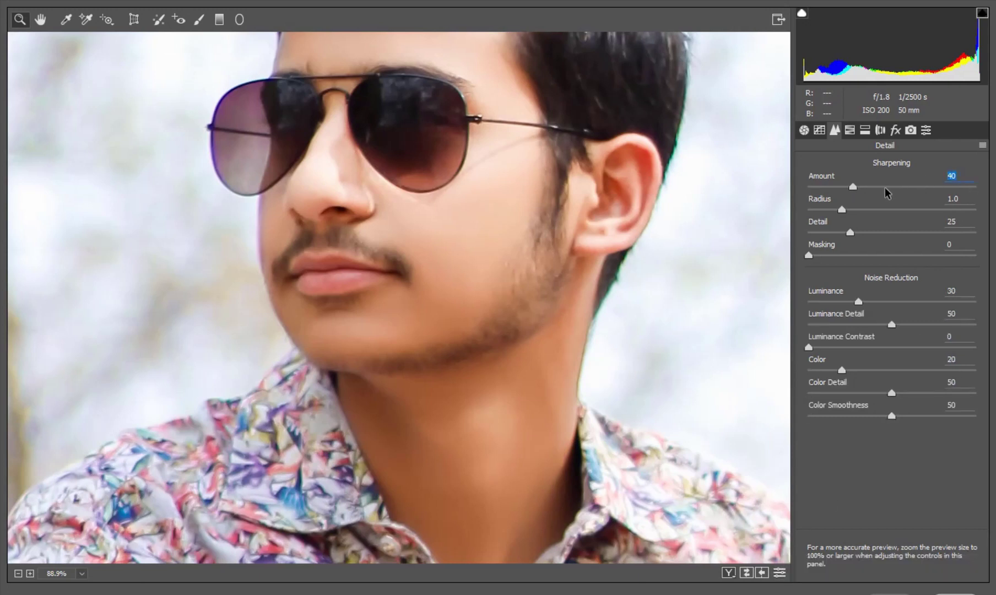
text(45)
key(ctrl+0)
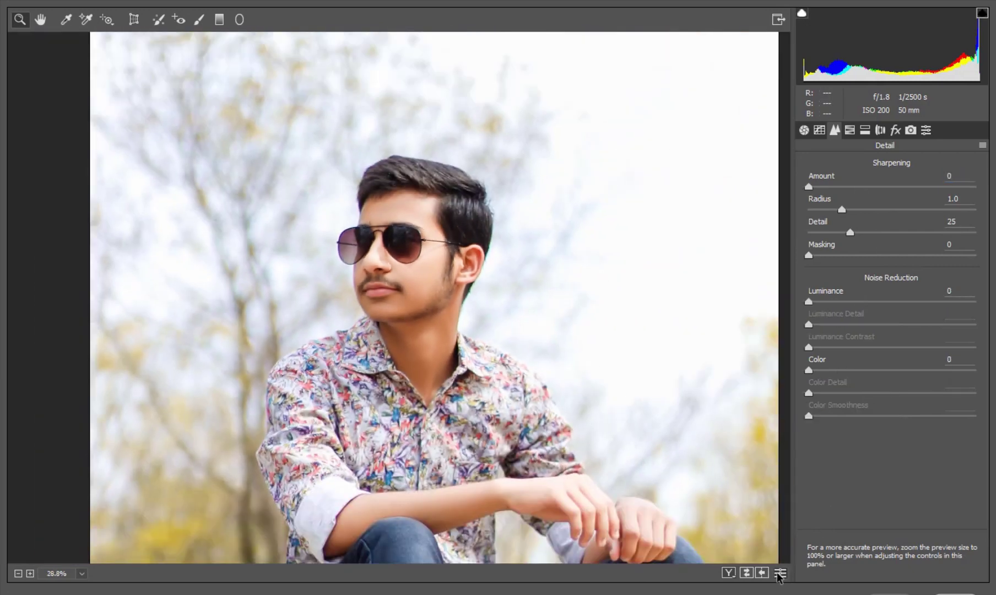
click(533, 502)
drag(533, 502, 567, 190)
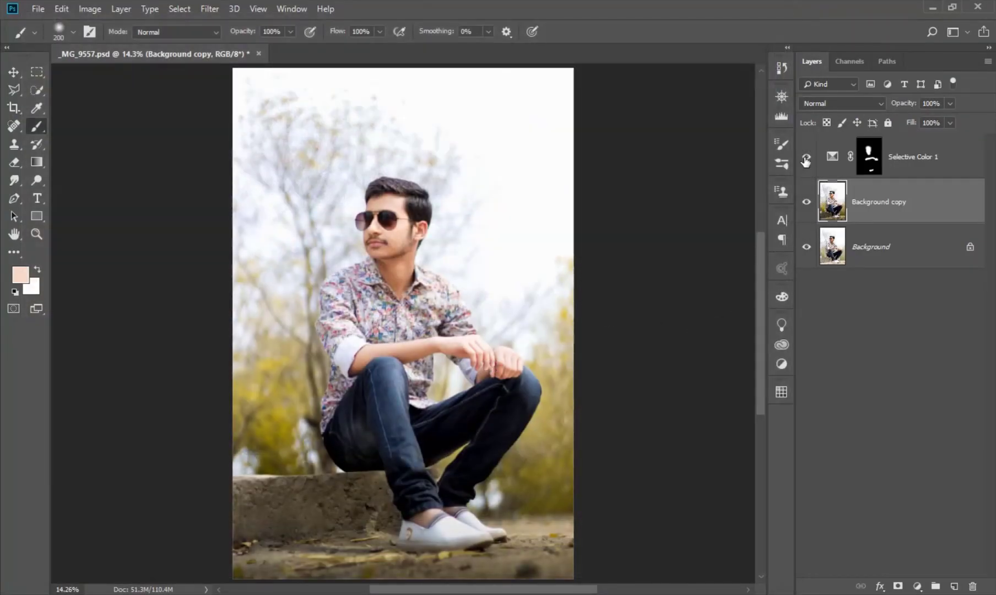
Save the layered PSD, then save a JPEG copy at maximum quality 12 into New folder.
click(806, 201)
key(ctrl+s)
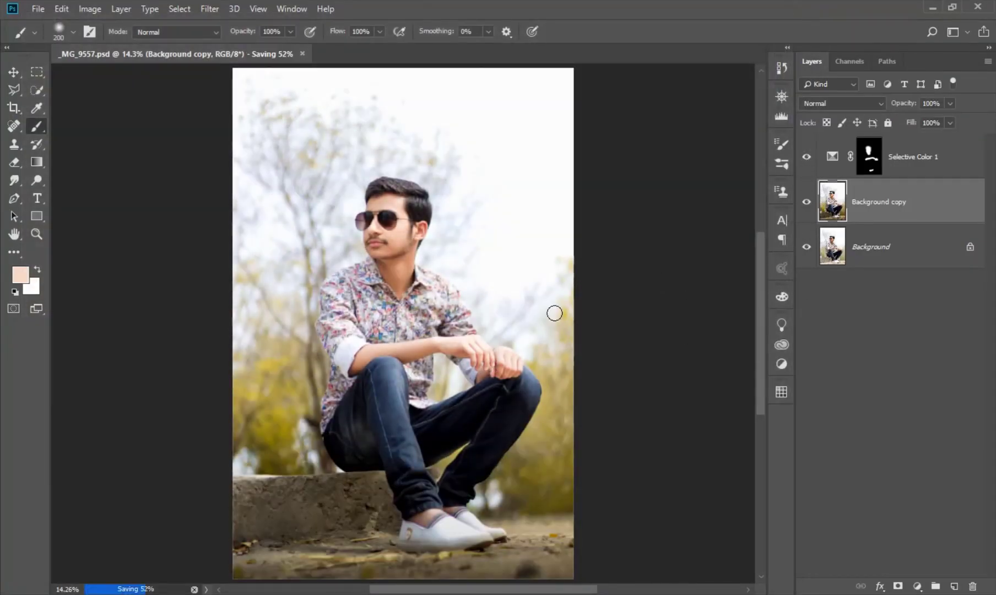
key(ctrl+shift+s)
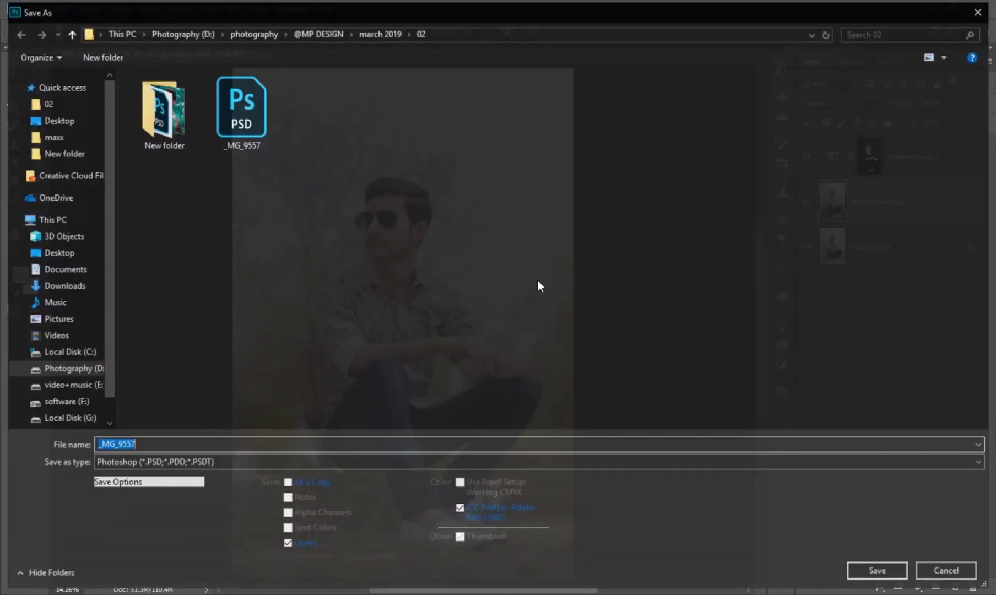
click(337, 463)
click(217, 325)
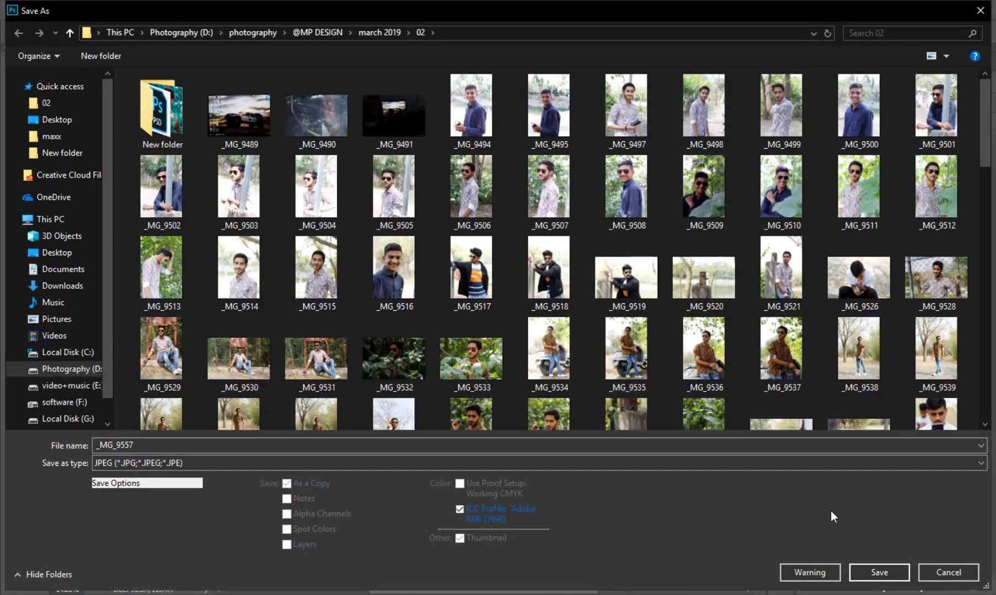
click(877, 572)
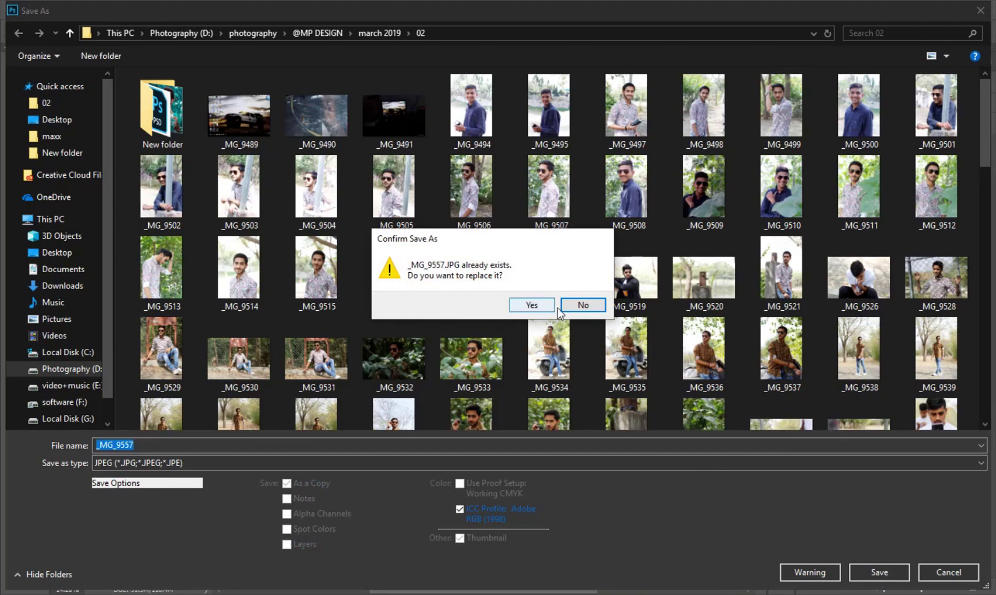
click(577, 306)
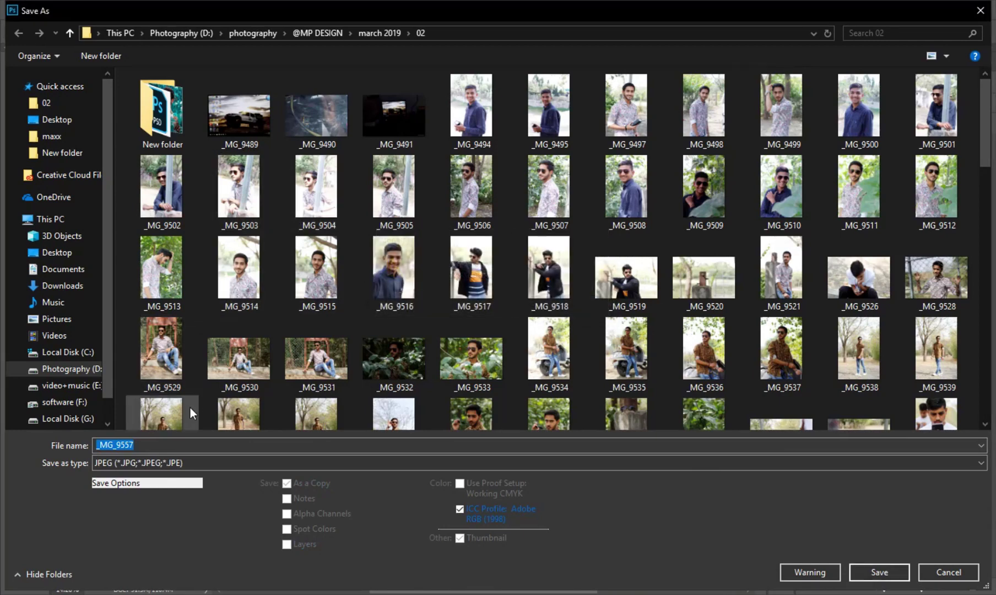
double_click(136, 108)
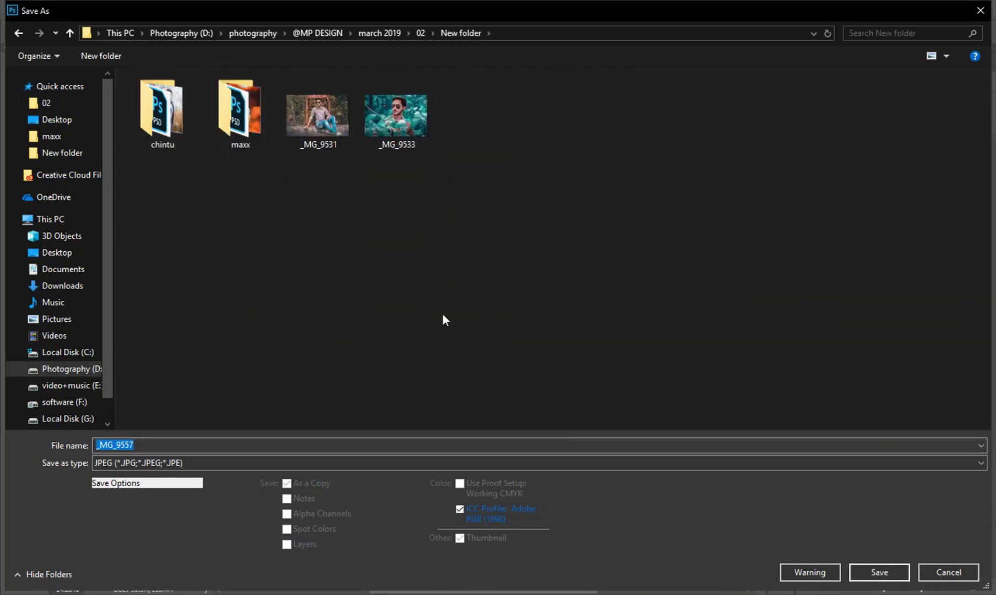
click(851, 569)
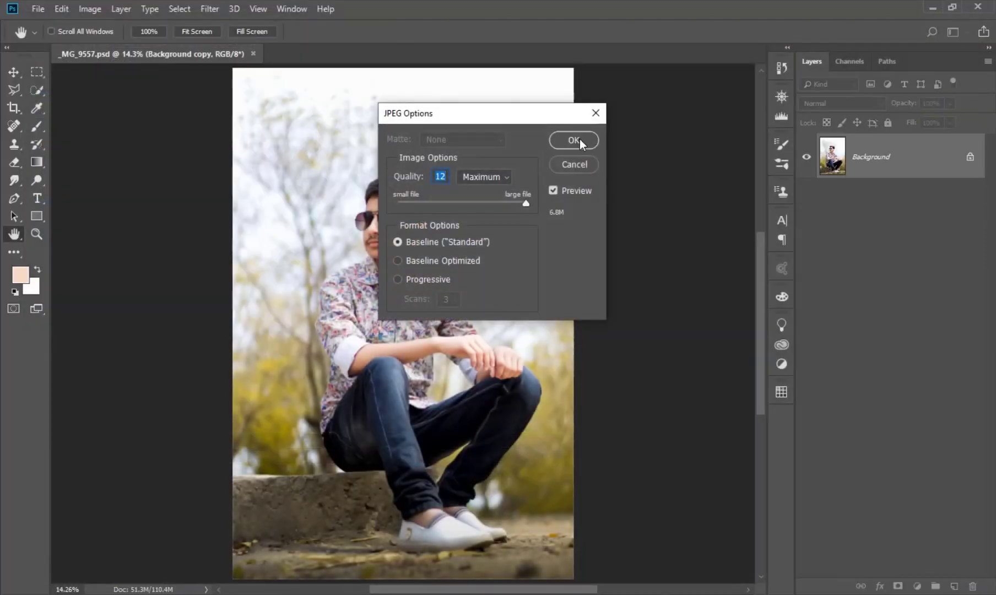
click(579, 139)
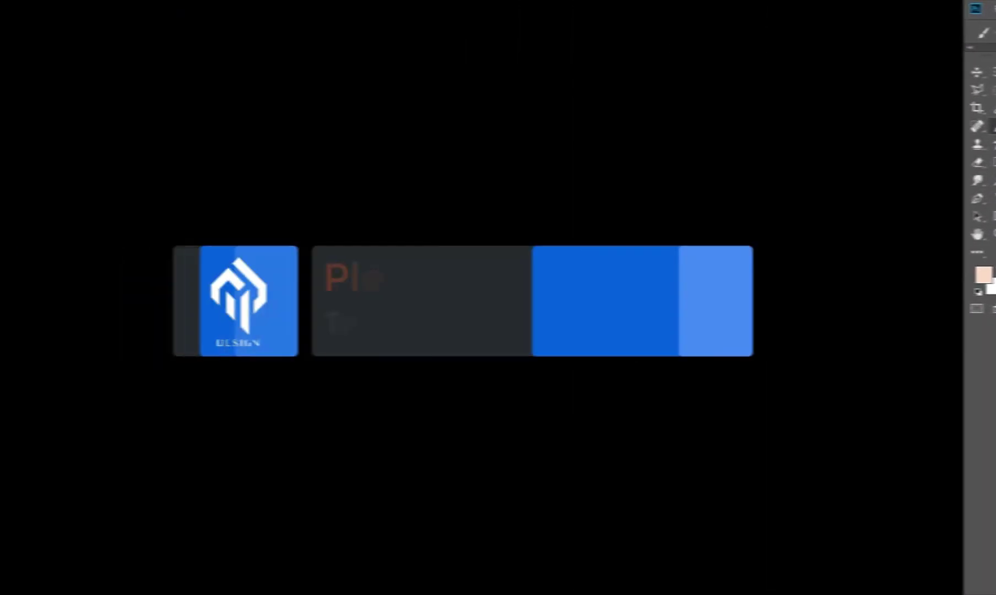